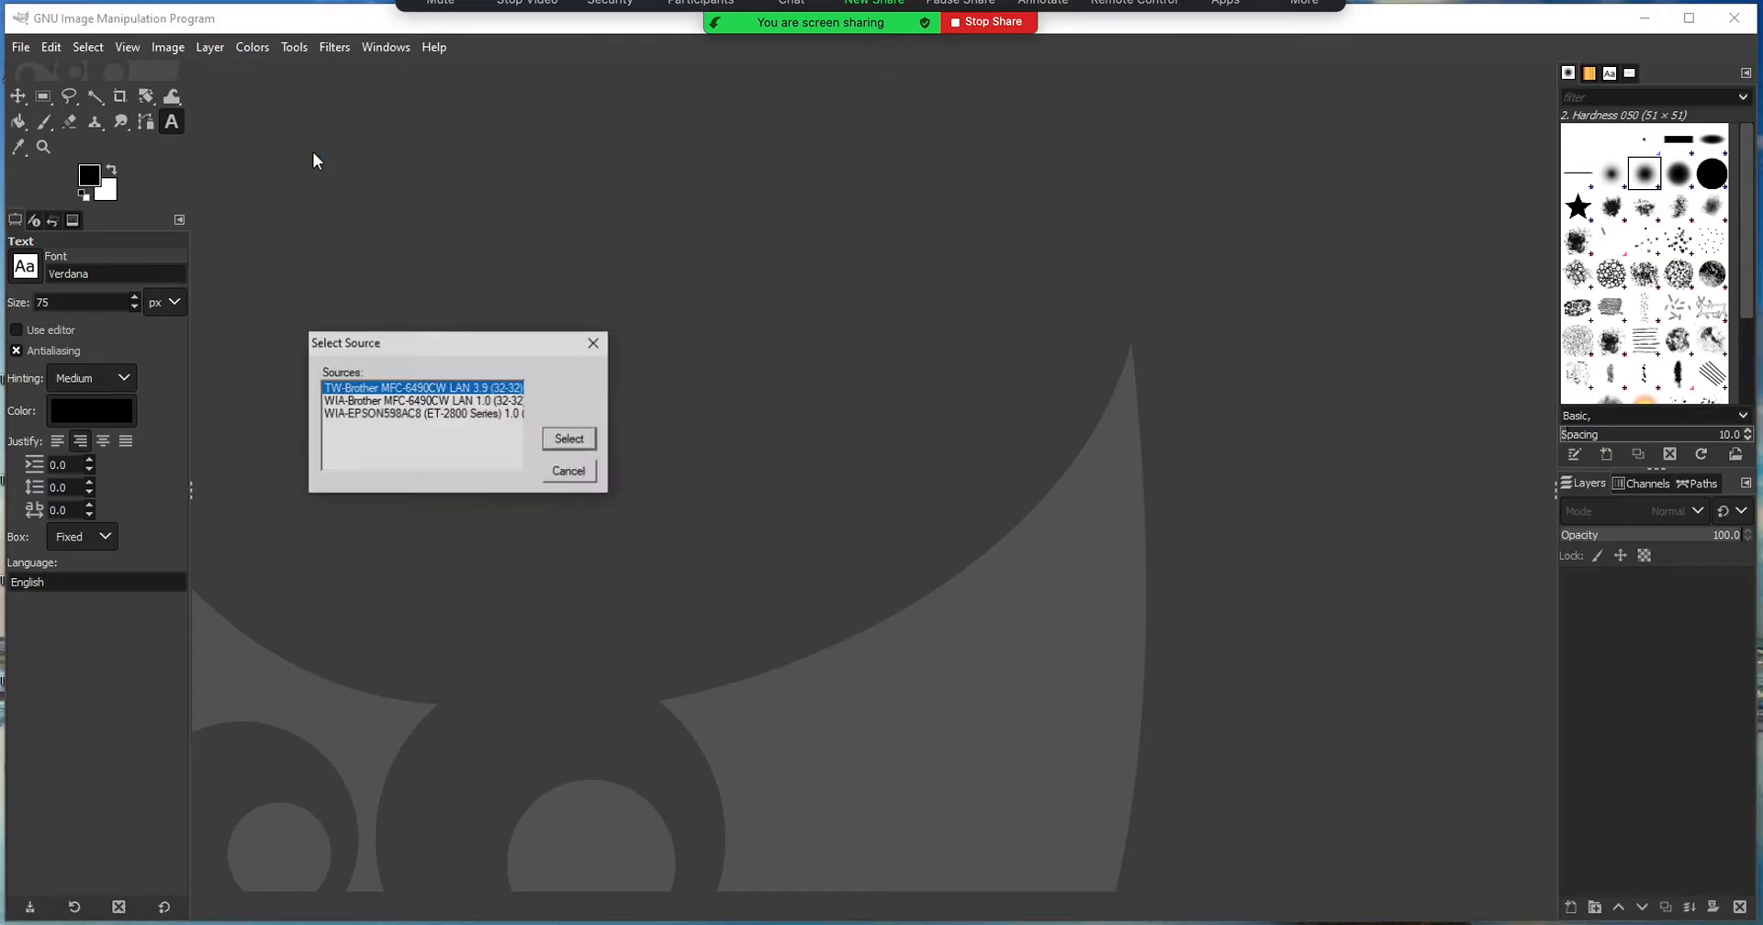
- Choose the TW-Brother MFC-6490CW LAN scanner as the source and prescan the site plan
{"action": "left_click", "coordinate": [564, 439]}
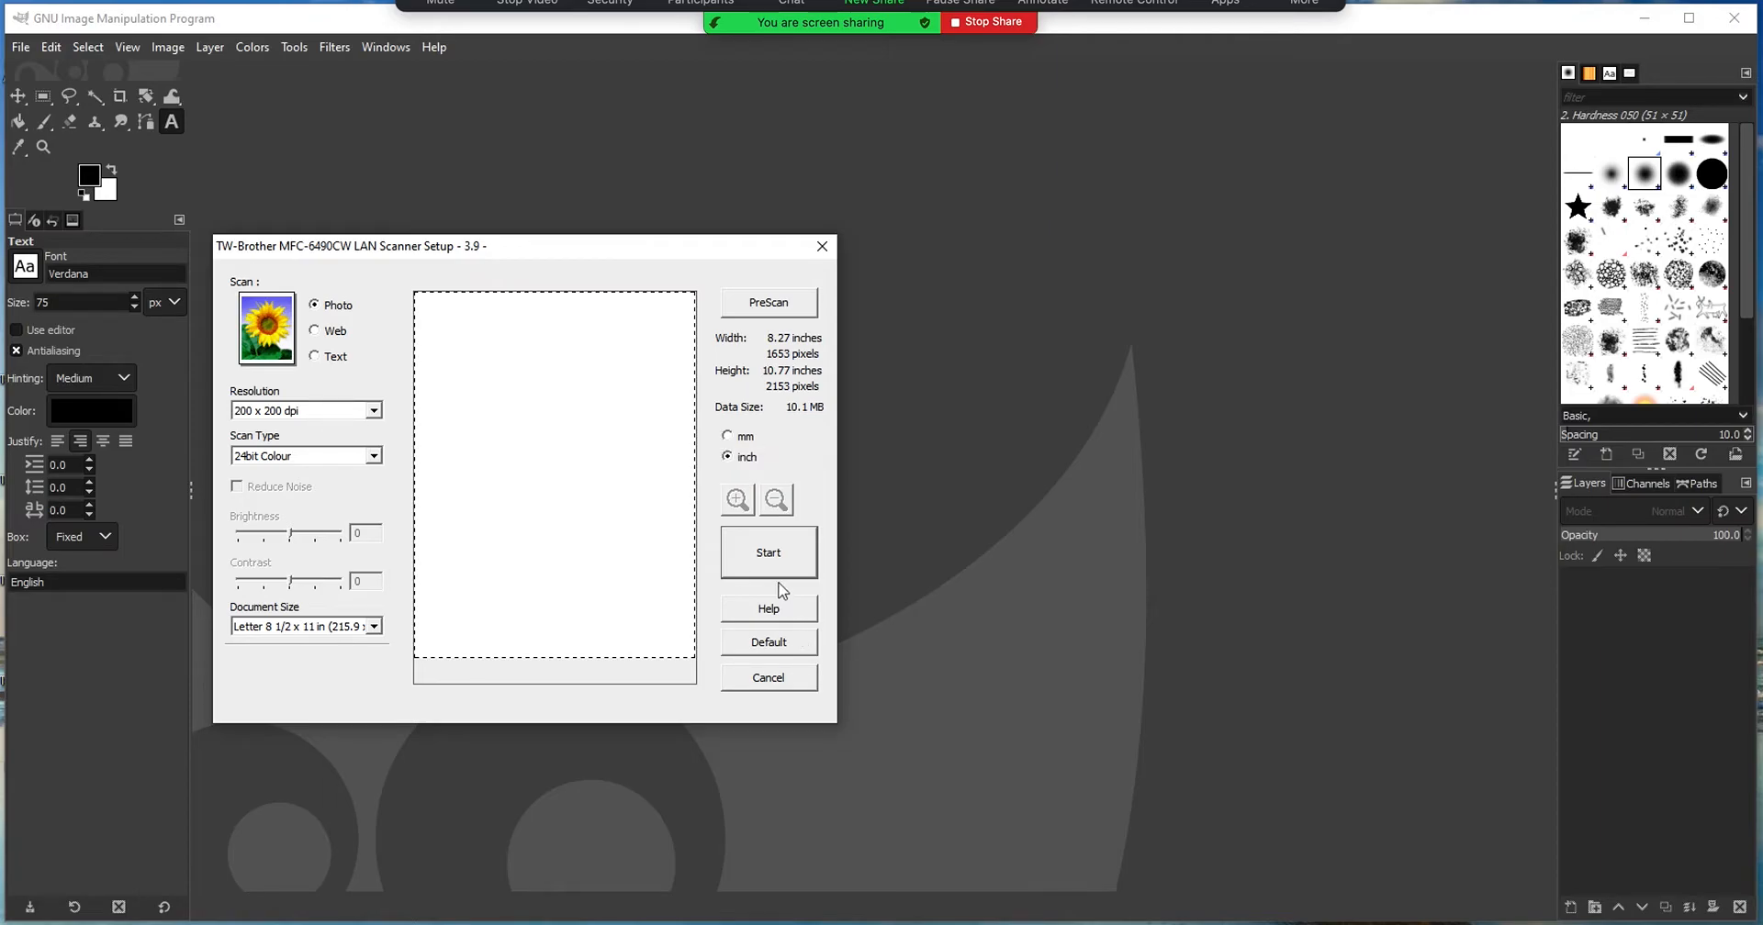
{"action": "left_click", "coordinate": [780, 316]}
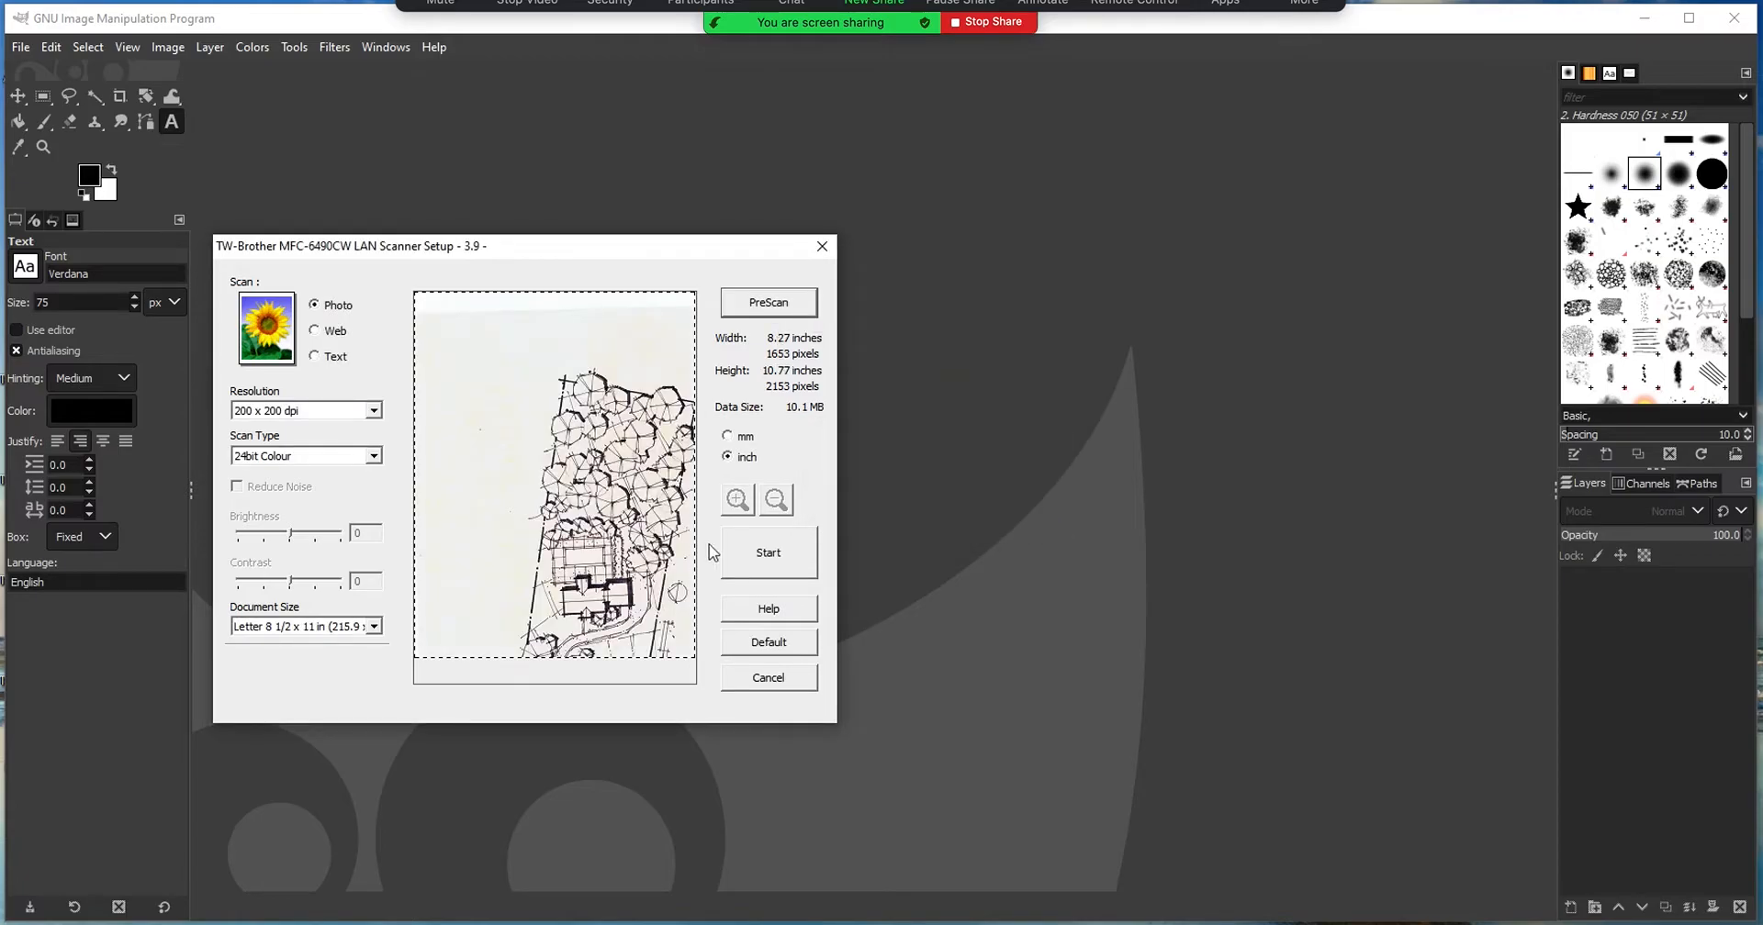
{"action": "left_click_drag", "start_coordinate": [665, 659], "coordinate": [667, 699]}
{"action": "left_click_drag", "start_coordinate": [641, 565], "coordinate": [622, 508]}
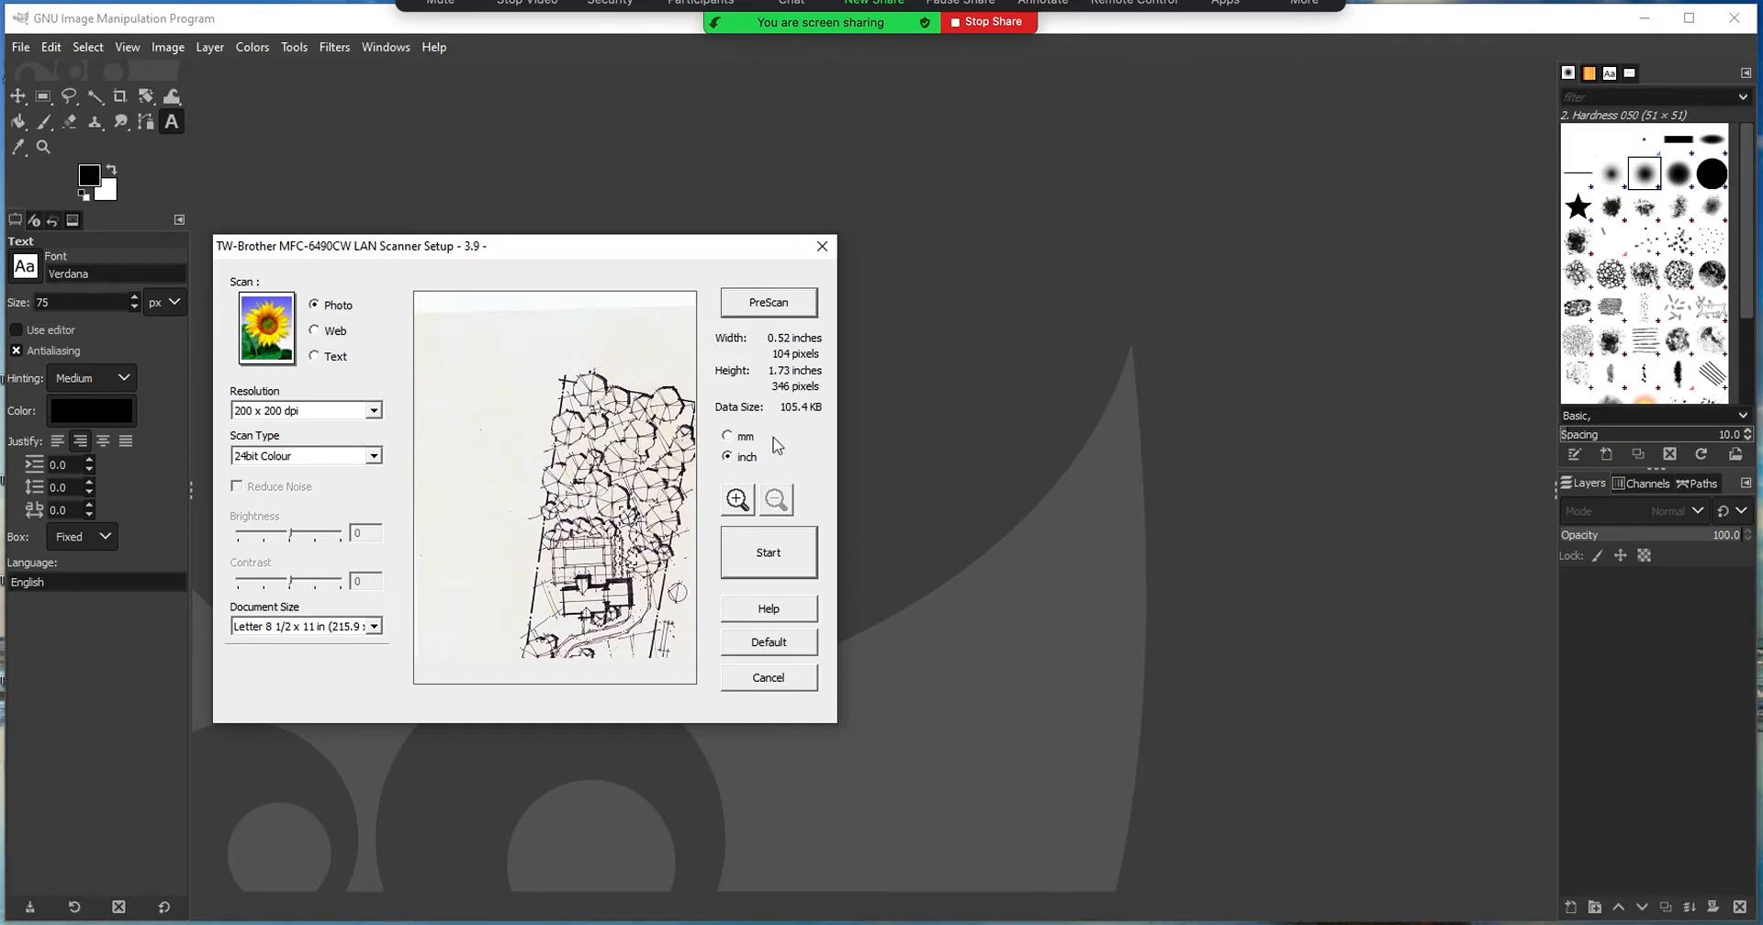
- Set the scan's document size to A3 11.7 x 16.5 in and prescan the plan again
{"action": "left_click", "coordinate": [375, 627]}
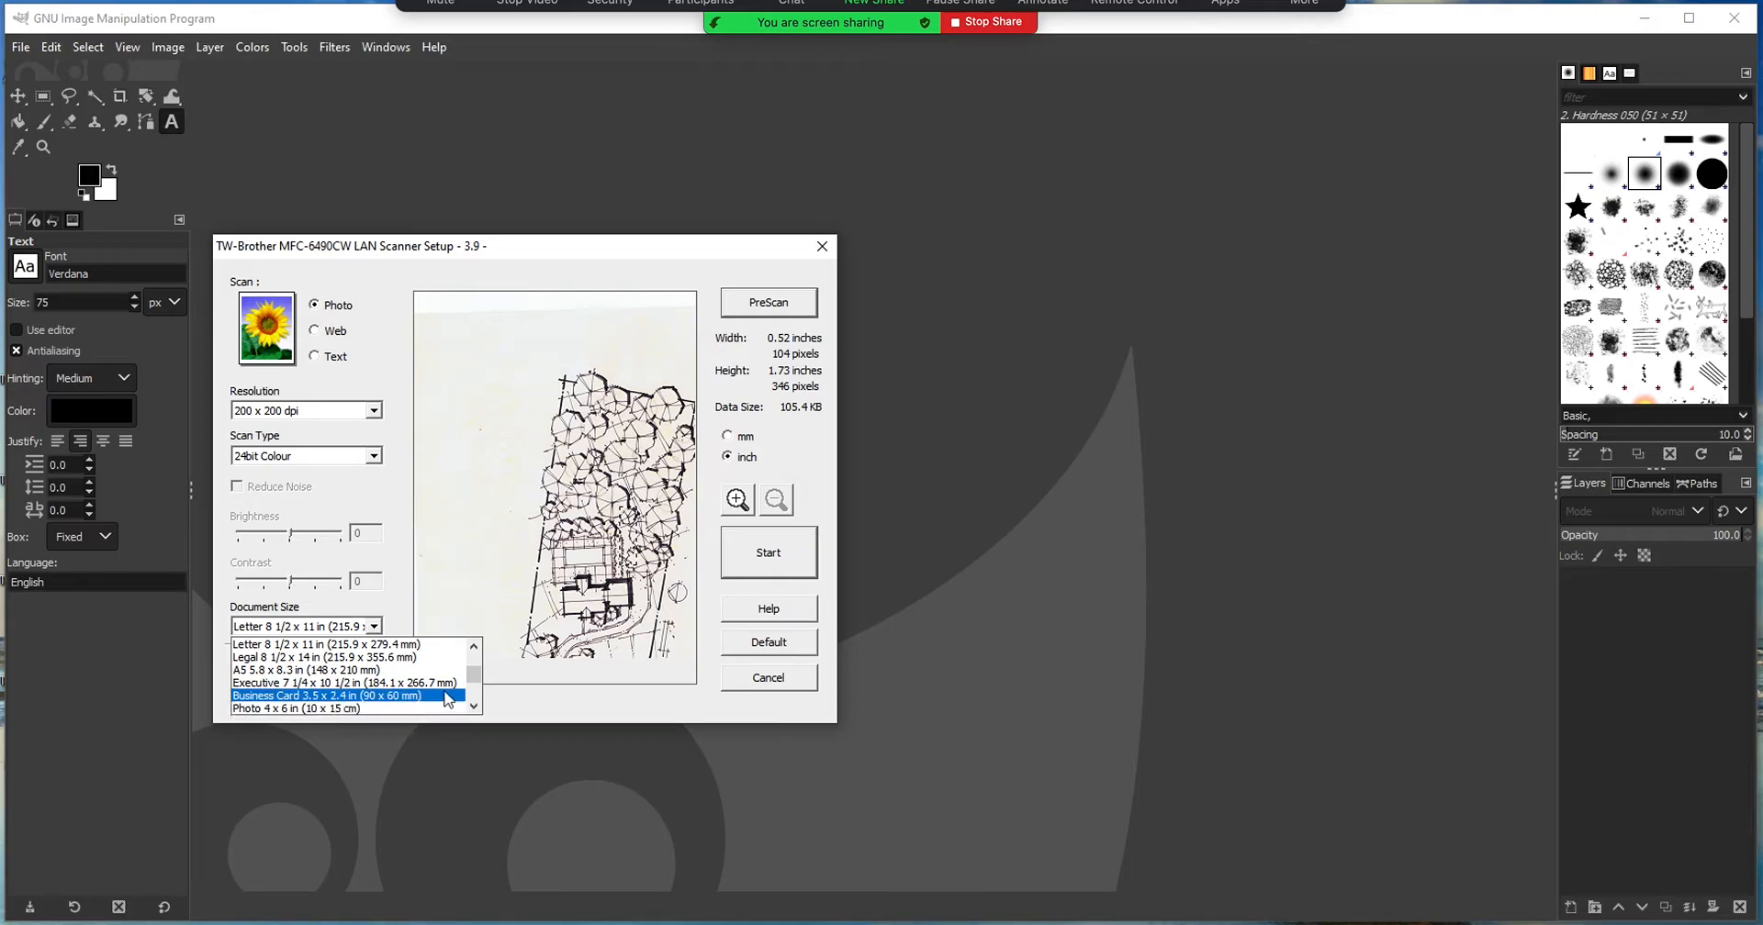
{"action": "scroll", "coordinate": [473, 705], "scroll_direction": "down", "scroll_amount": 2}
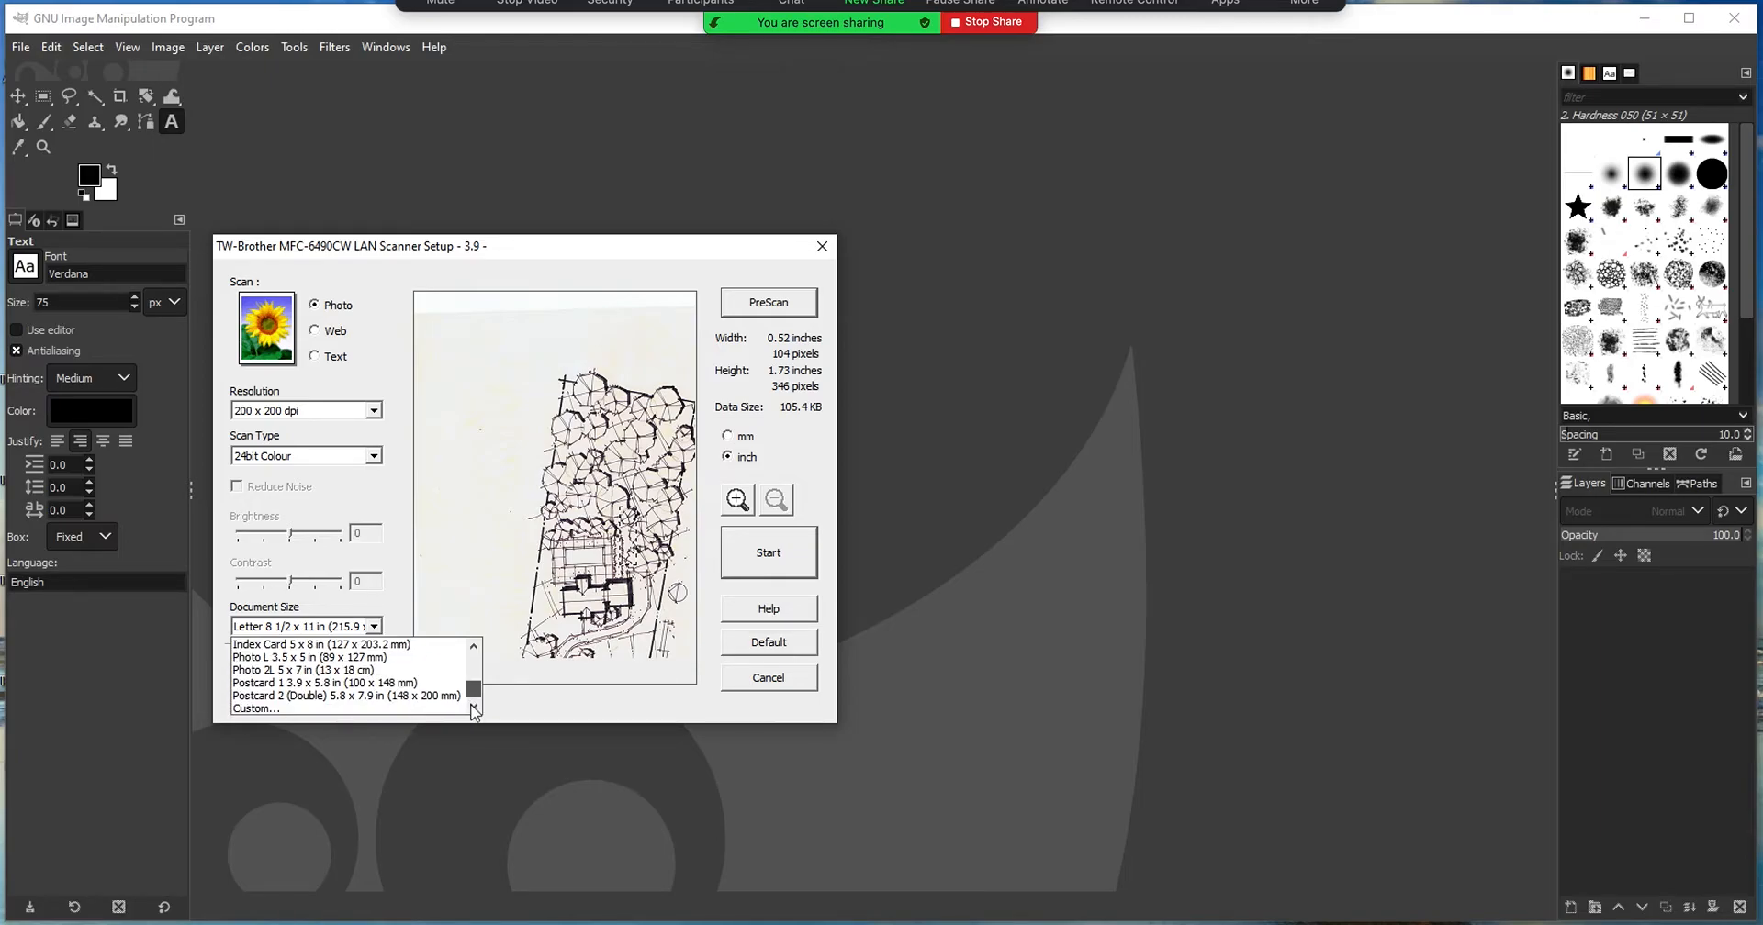
{"action": "scroll", "coordinate": [472, 698], "scroll_direction": "up", "scroll_amount": 3}
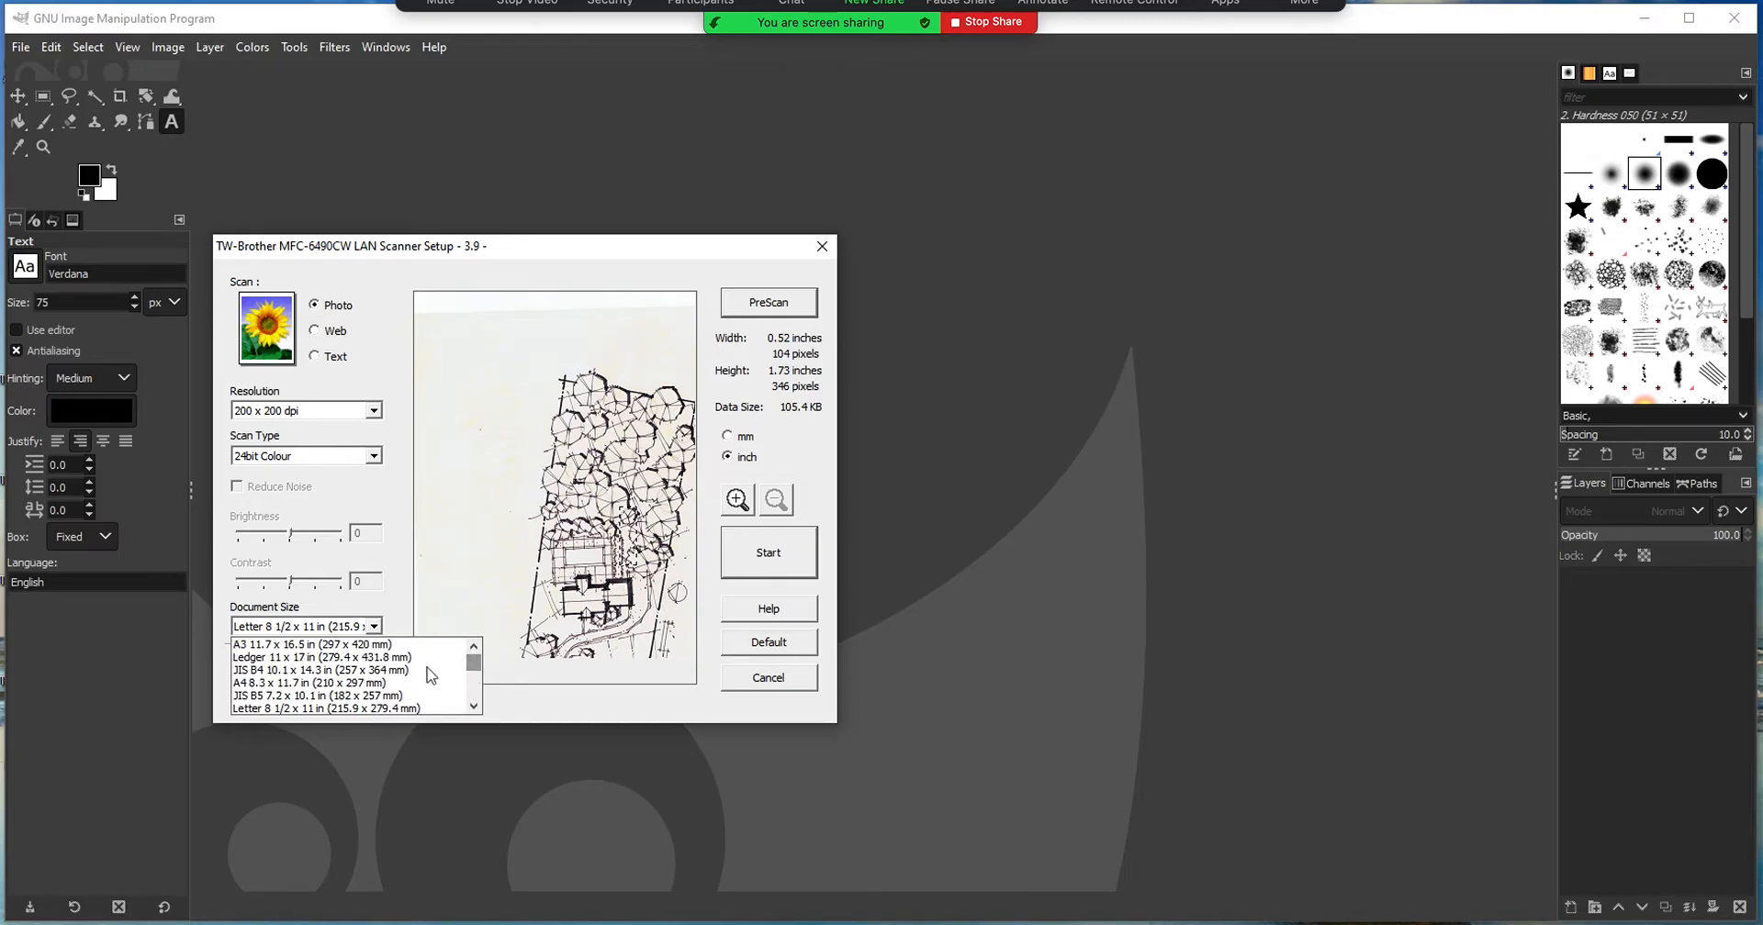
{"action": "left_click", "coordinate": [305, 646]}
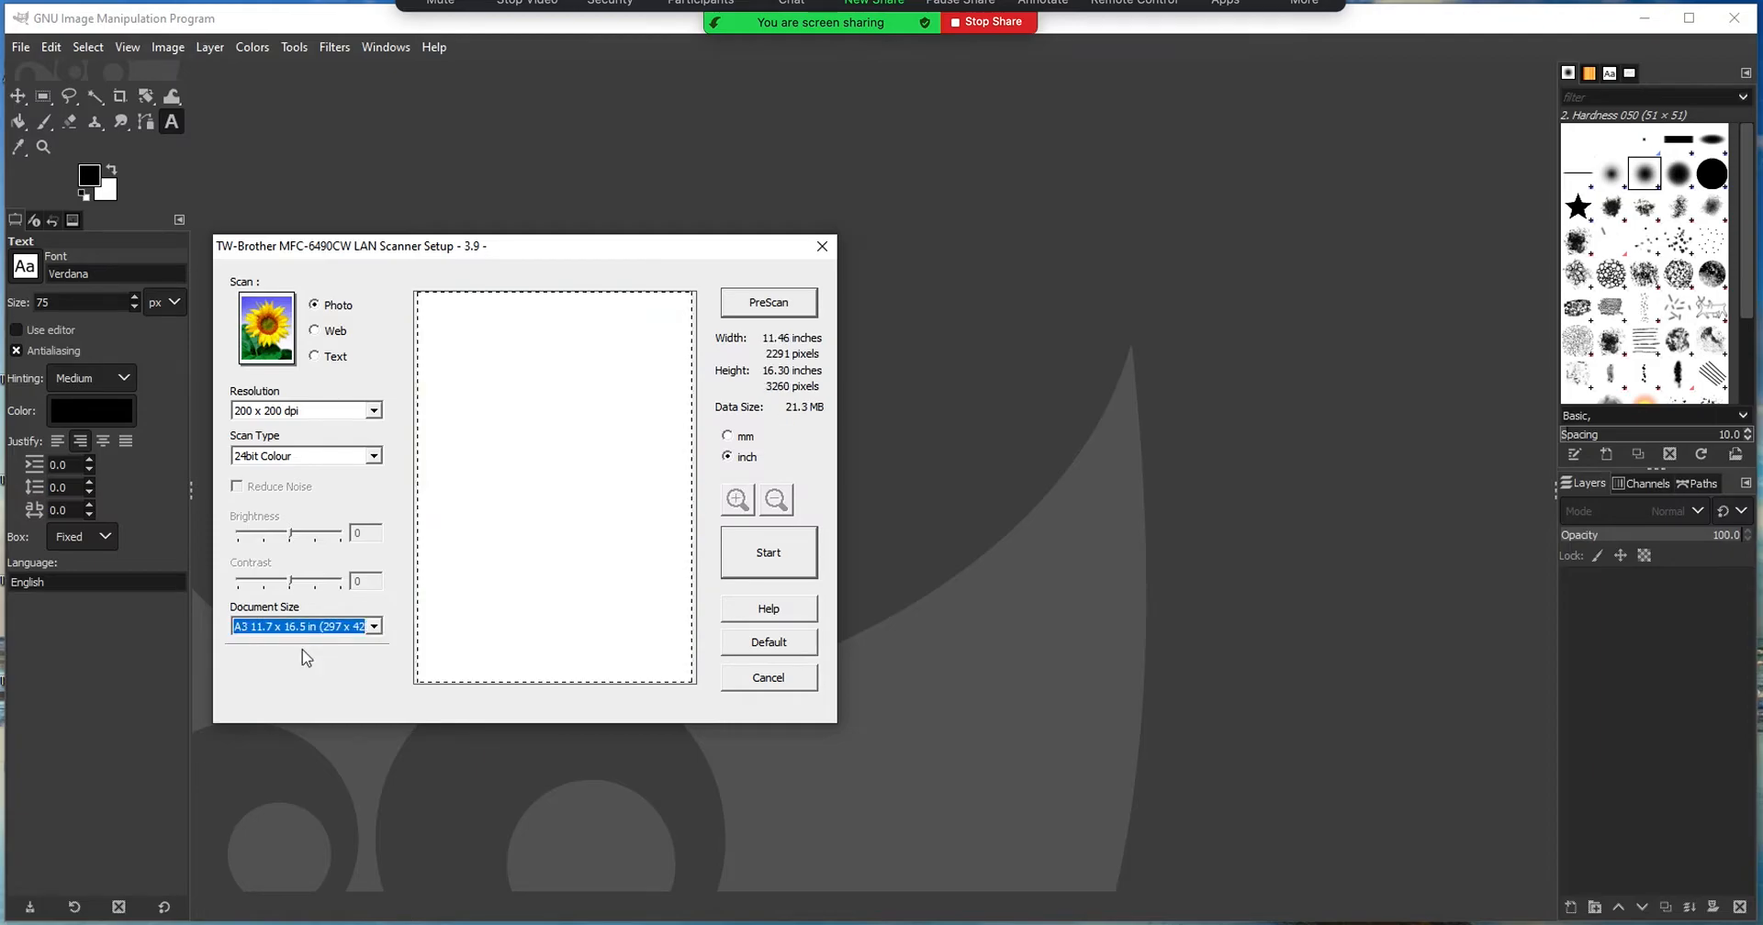
{"action": "left_click", "coordinate": [798, 304]}
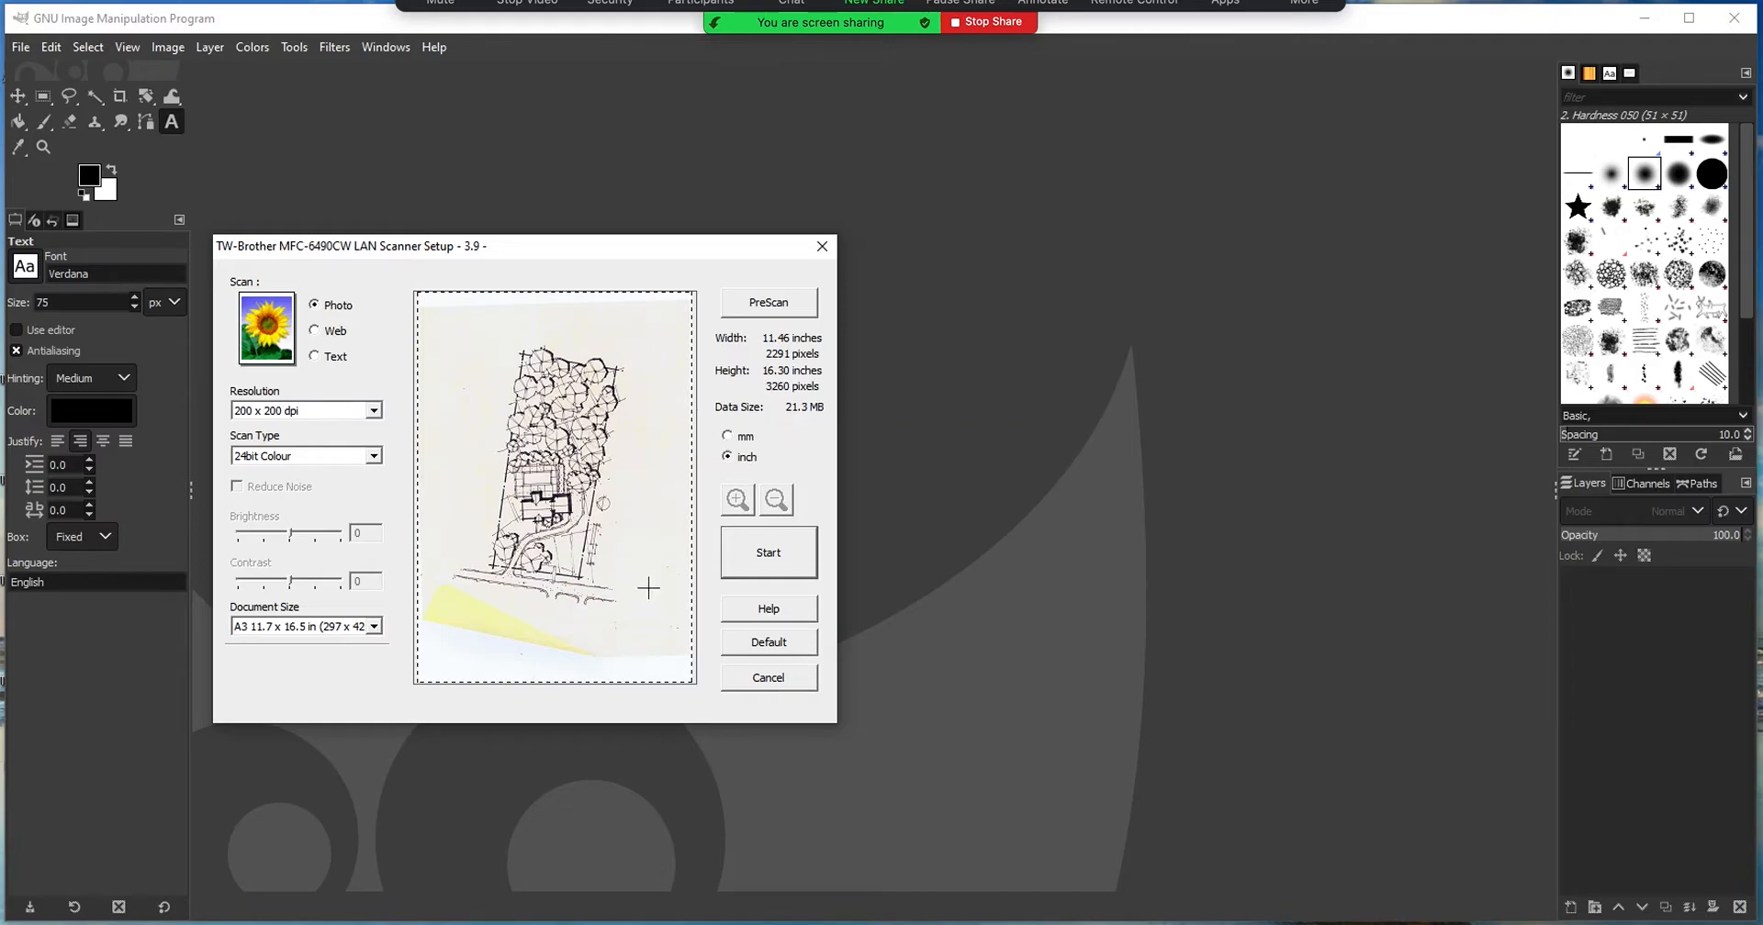
- Keep the scan type at 24bit Colour and scan the site plan into a new image
{"action": "left_click", "coordinate": [374, 457]}
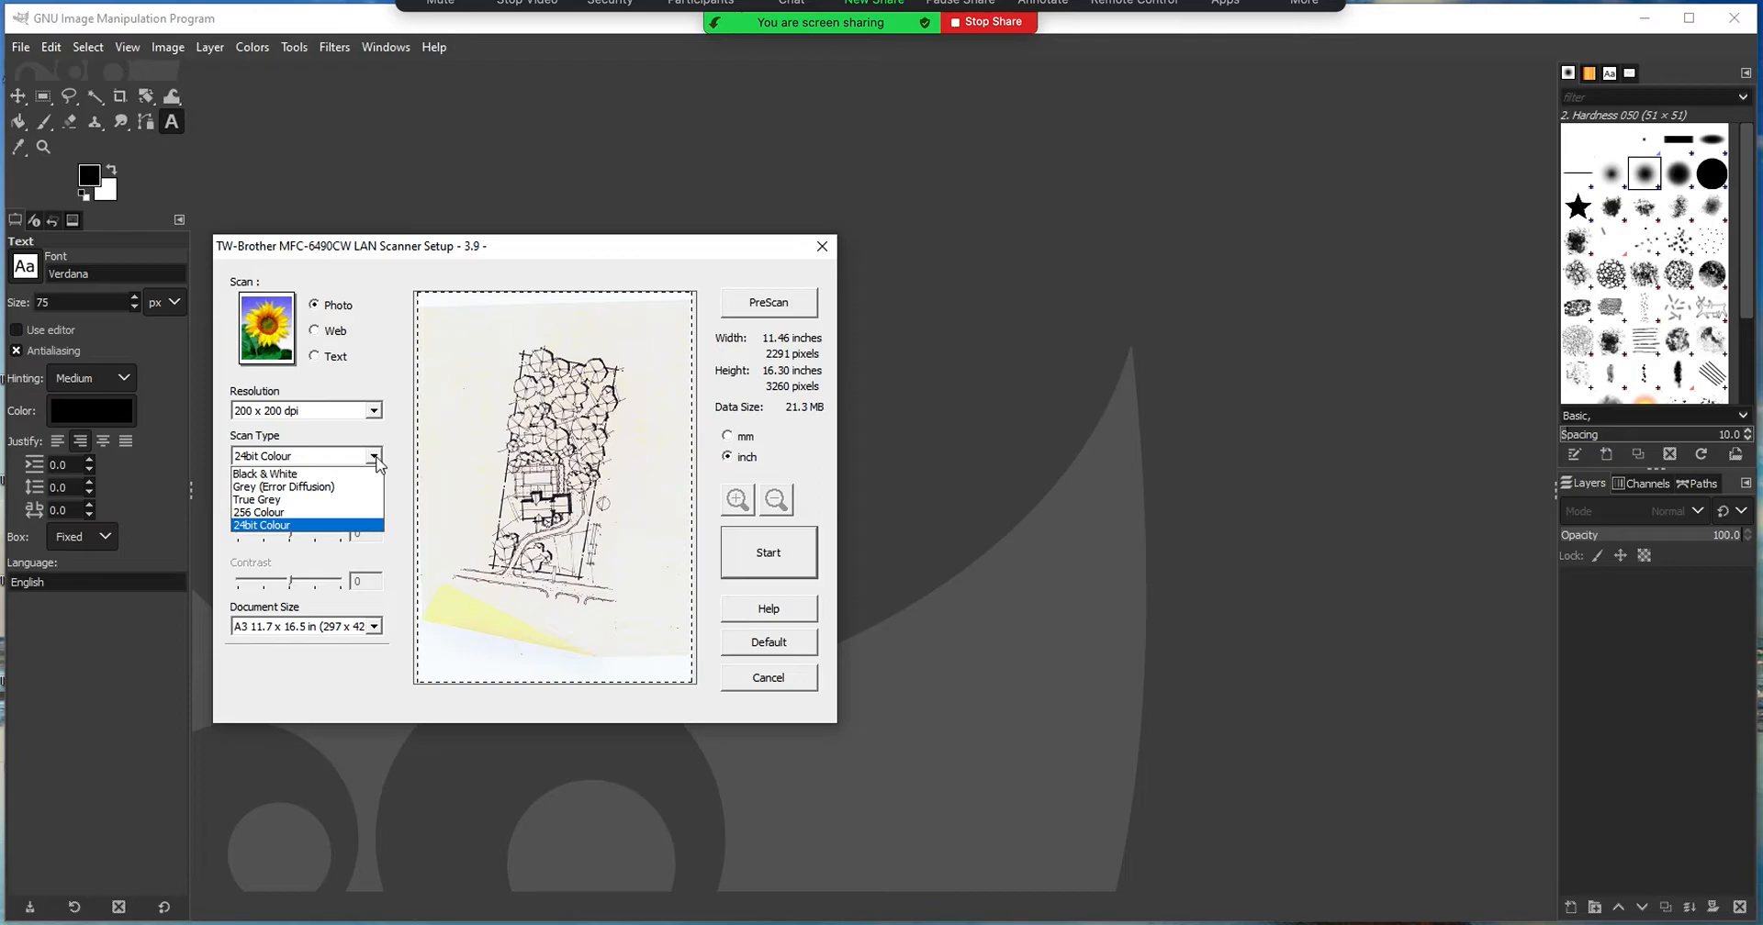
{"action": "left_click", "coordinate": [378, 462]}
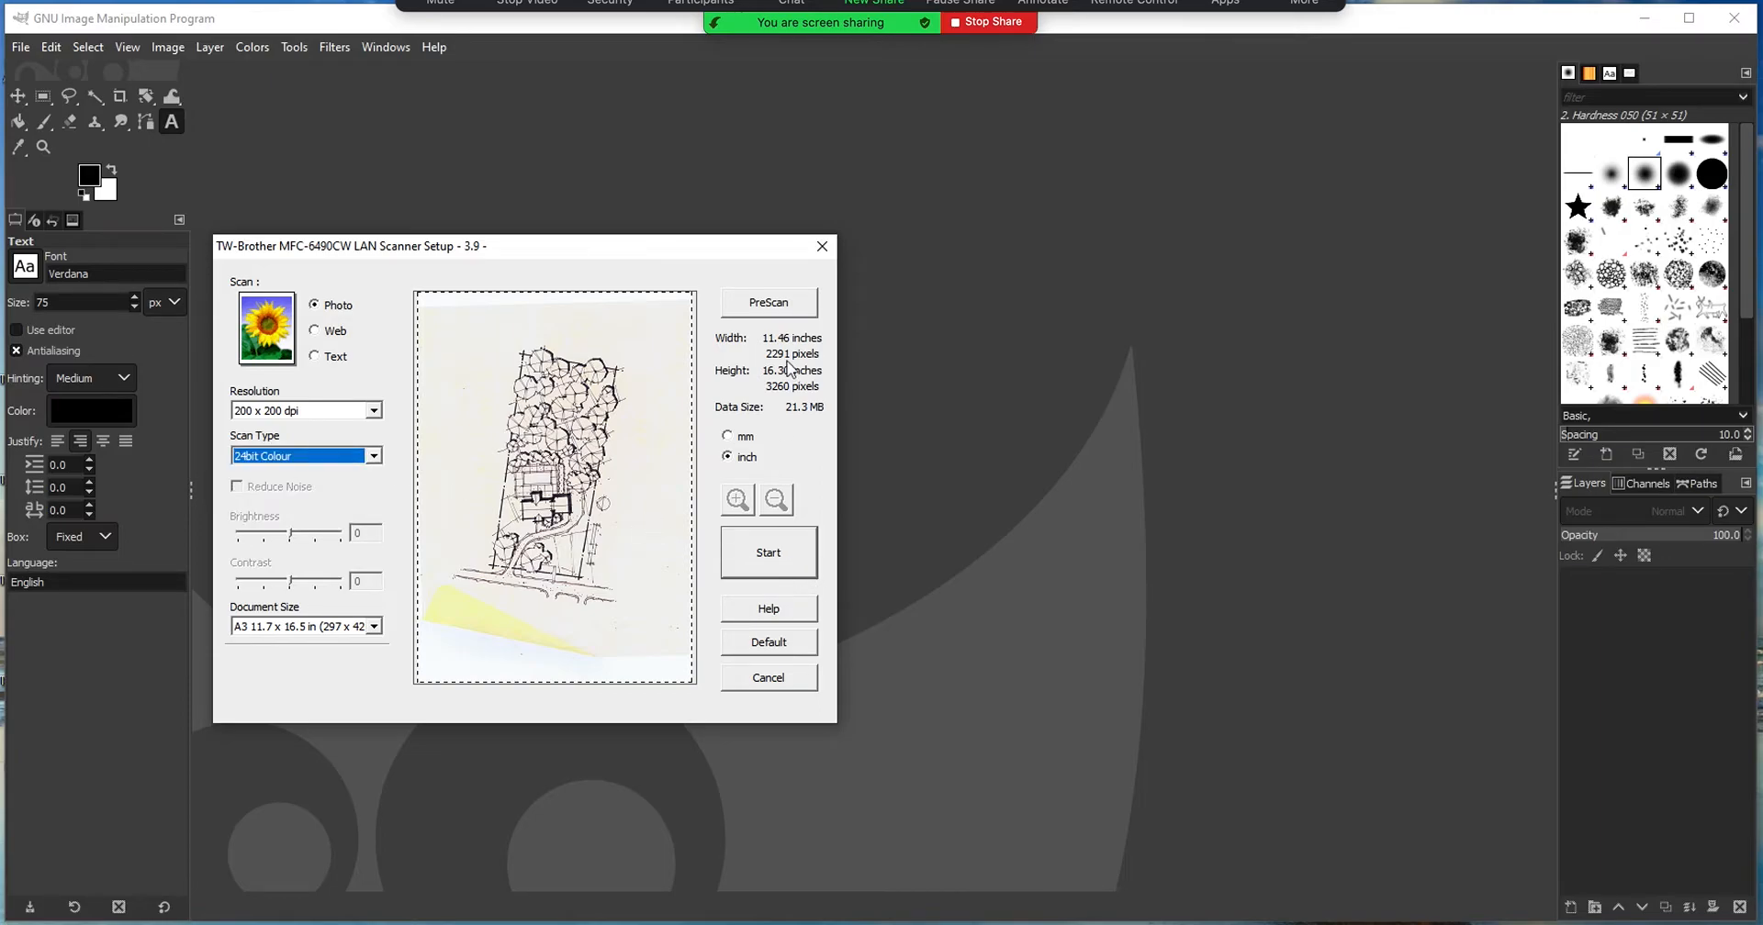
{"action": "left_click", "coordinate": [774, 565]}
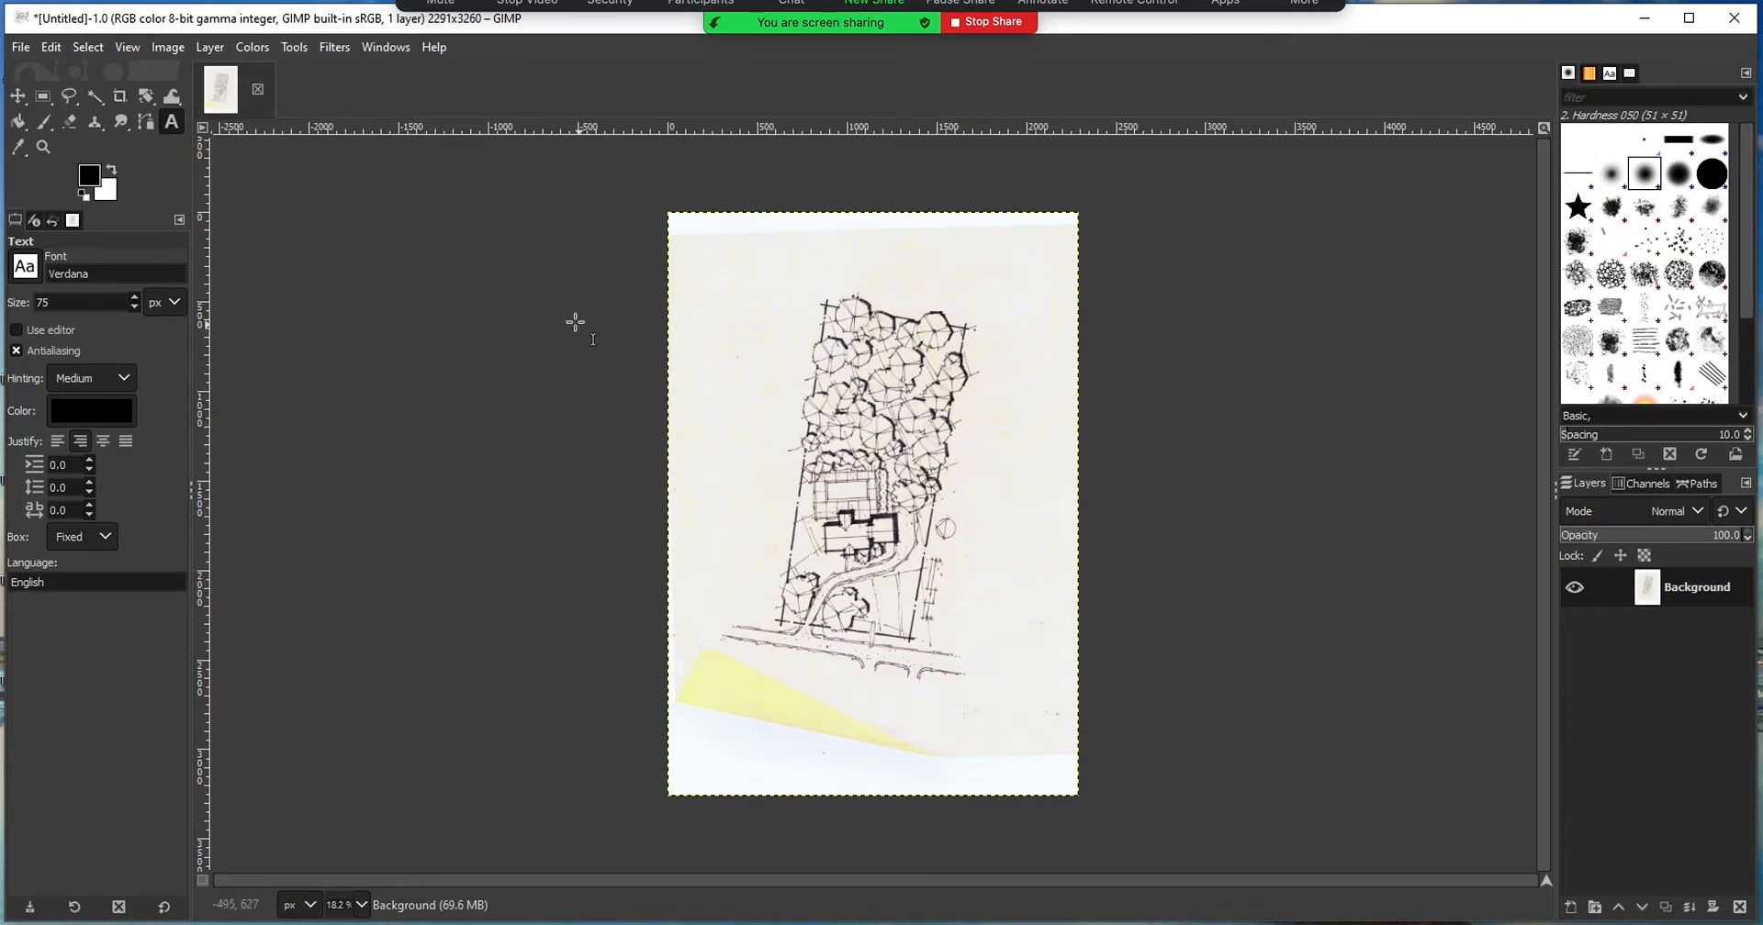
- Rotate the whole scanned image 90° clockwise
{"action": "left_click", "coordinate": [292, 47]}
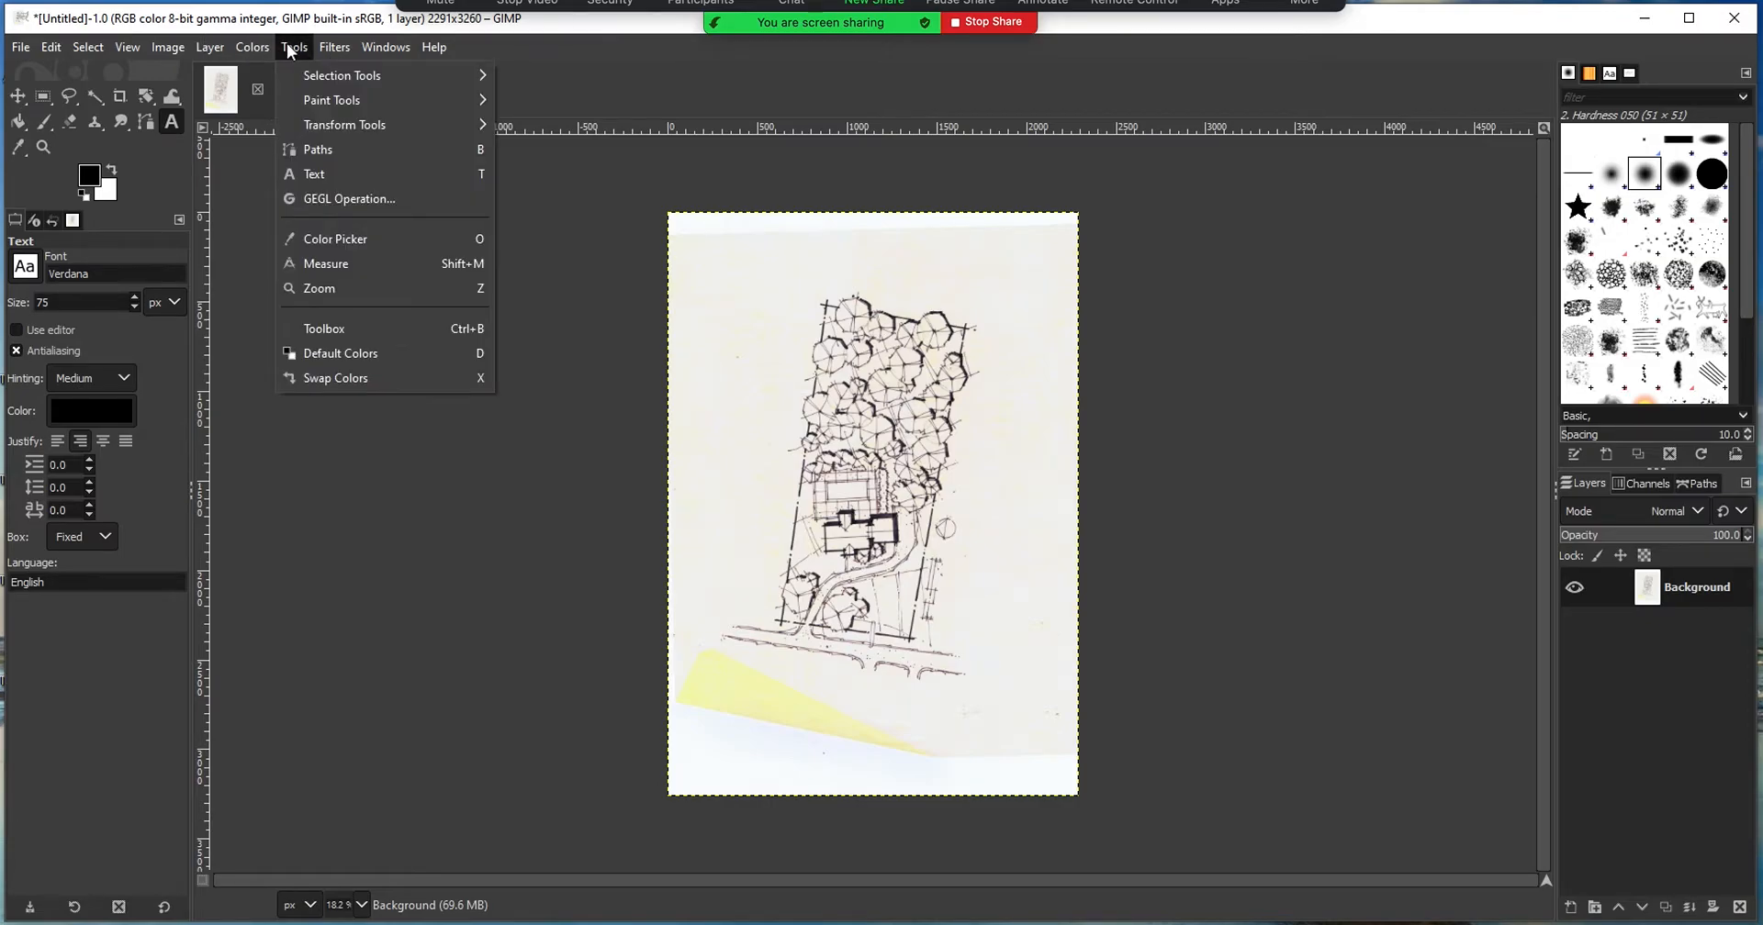
{"action": "mouse_move", "coordinate": [162, 45]}
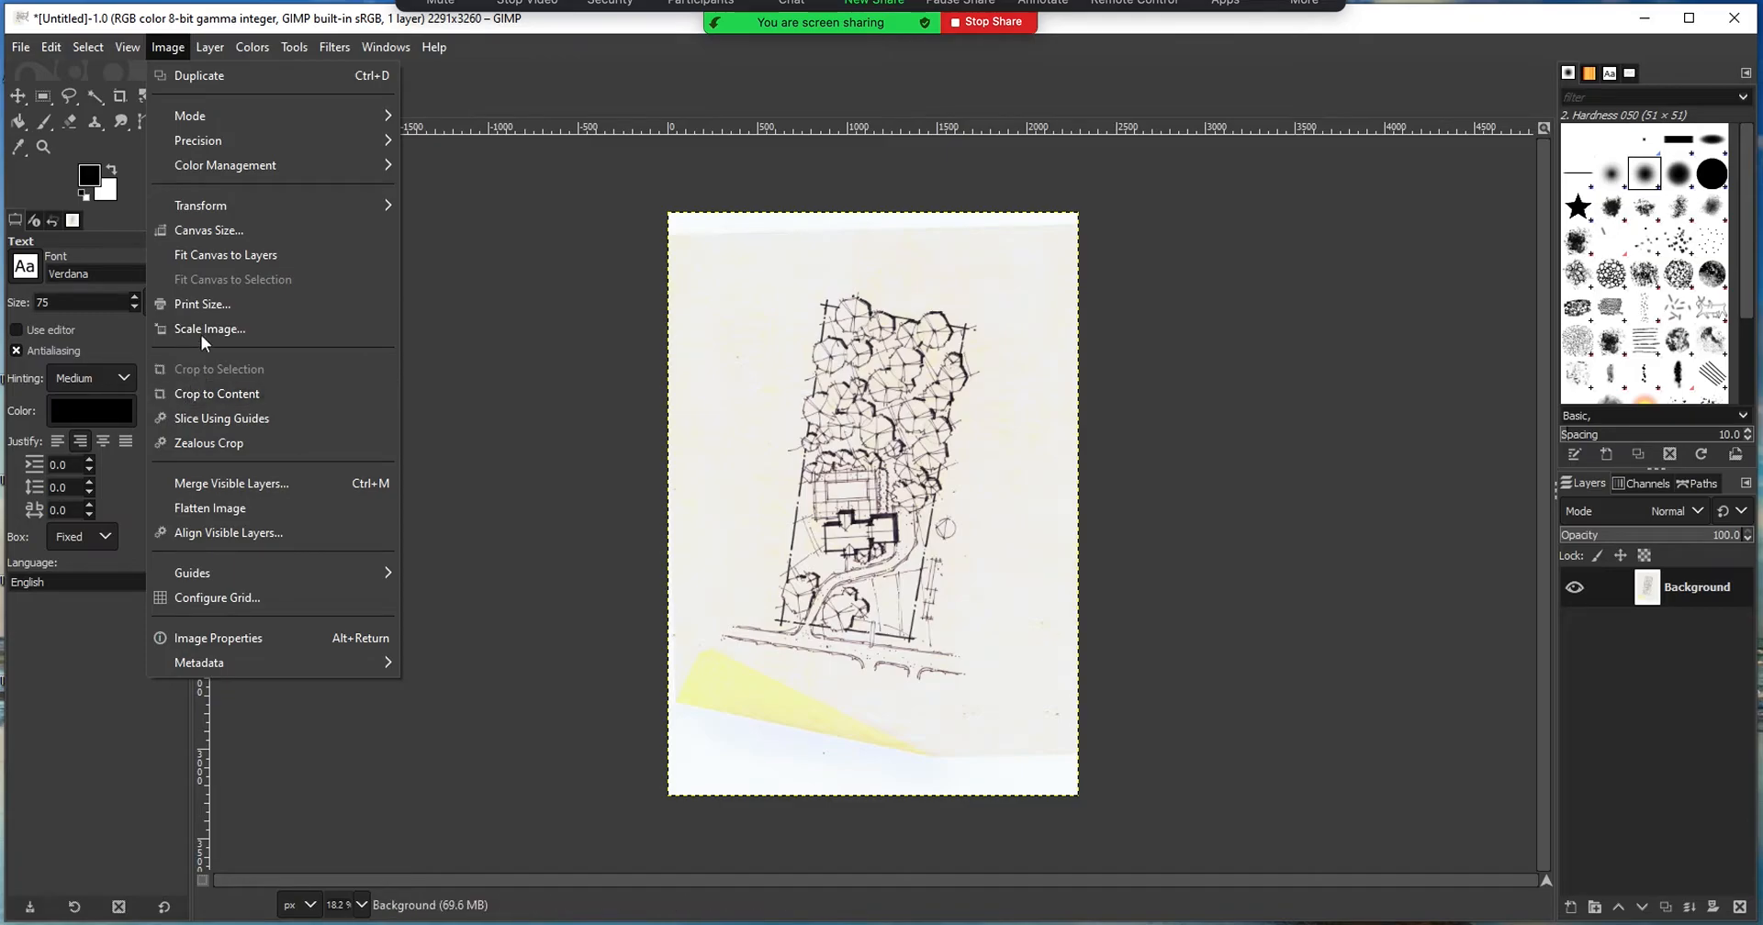
{"action": "mouse_move", "coordinate": [217, 208]}
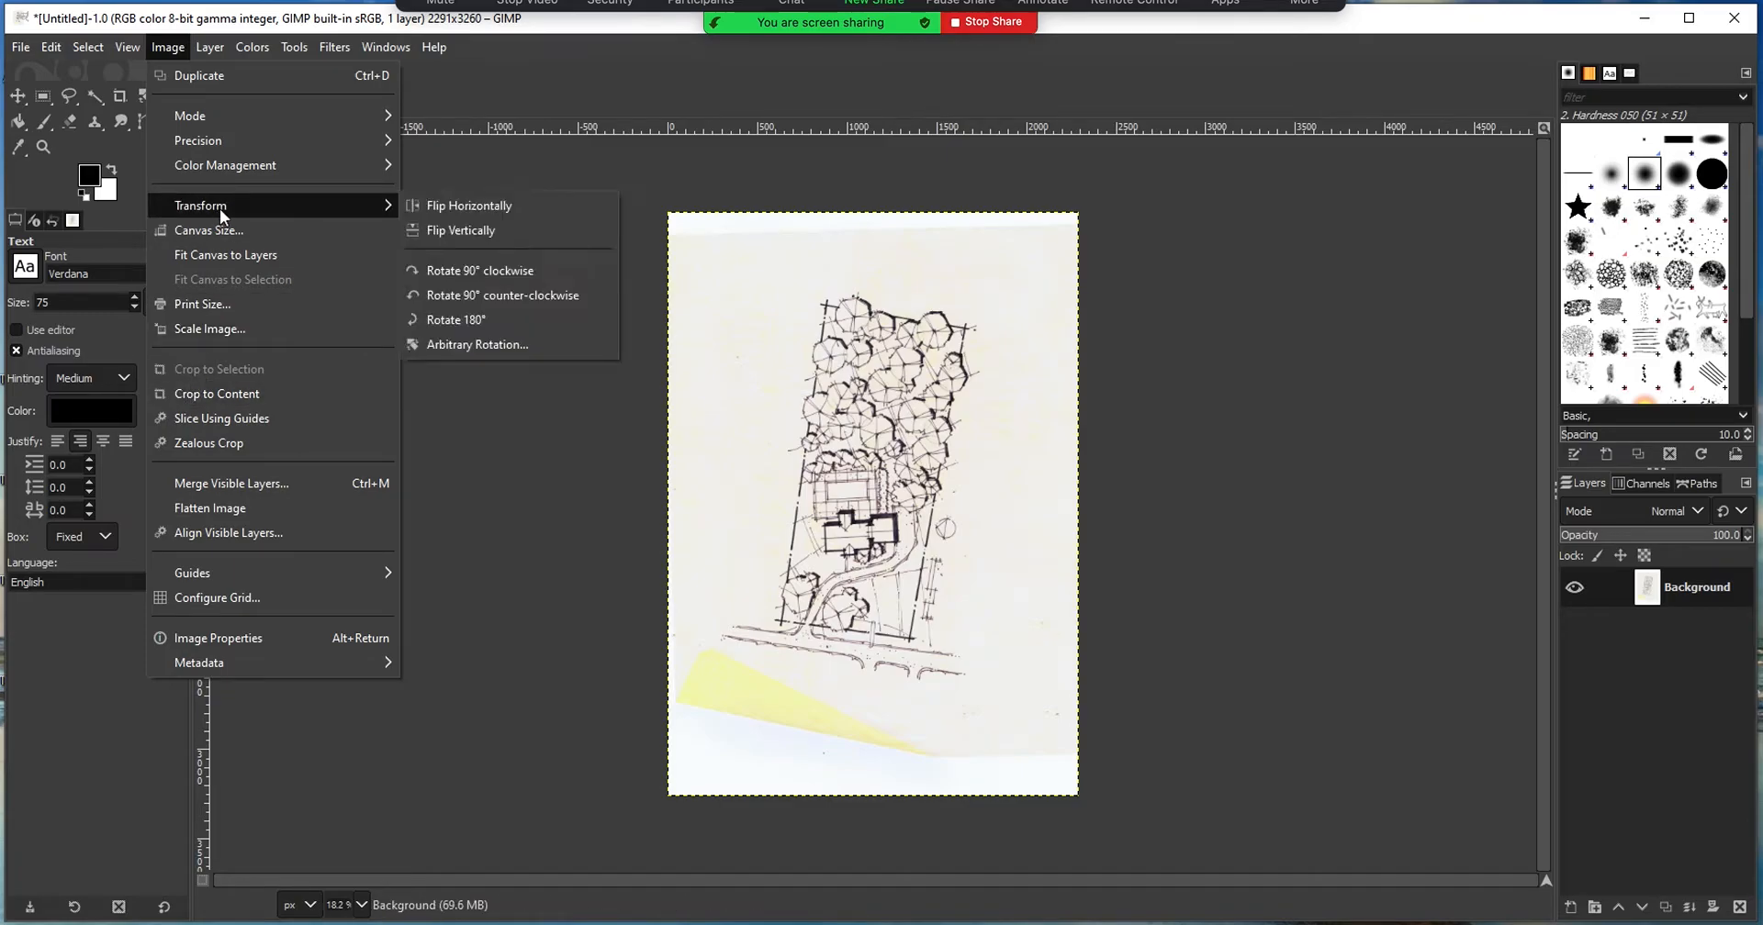
{"action": "left_click", "coordinate": [476, 270]}
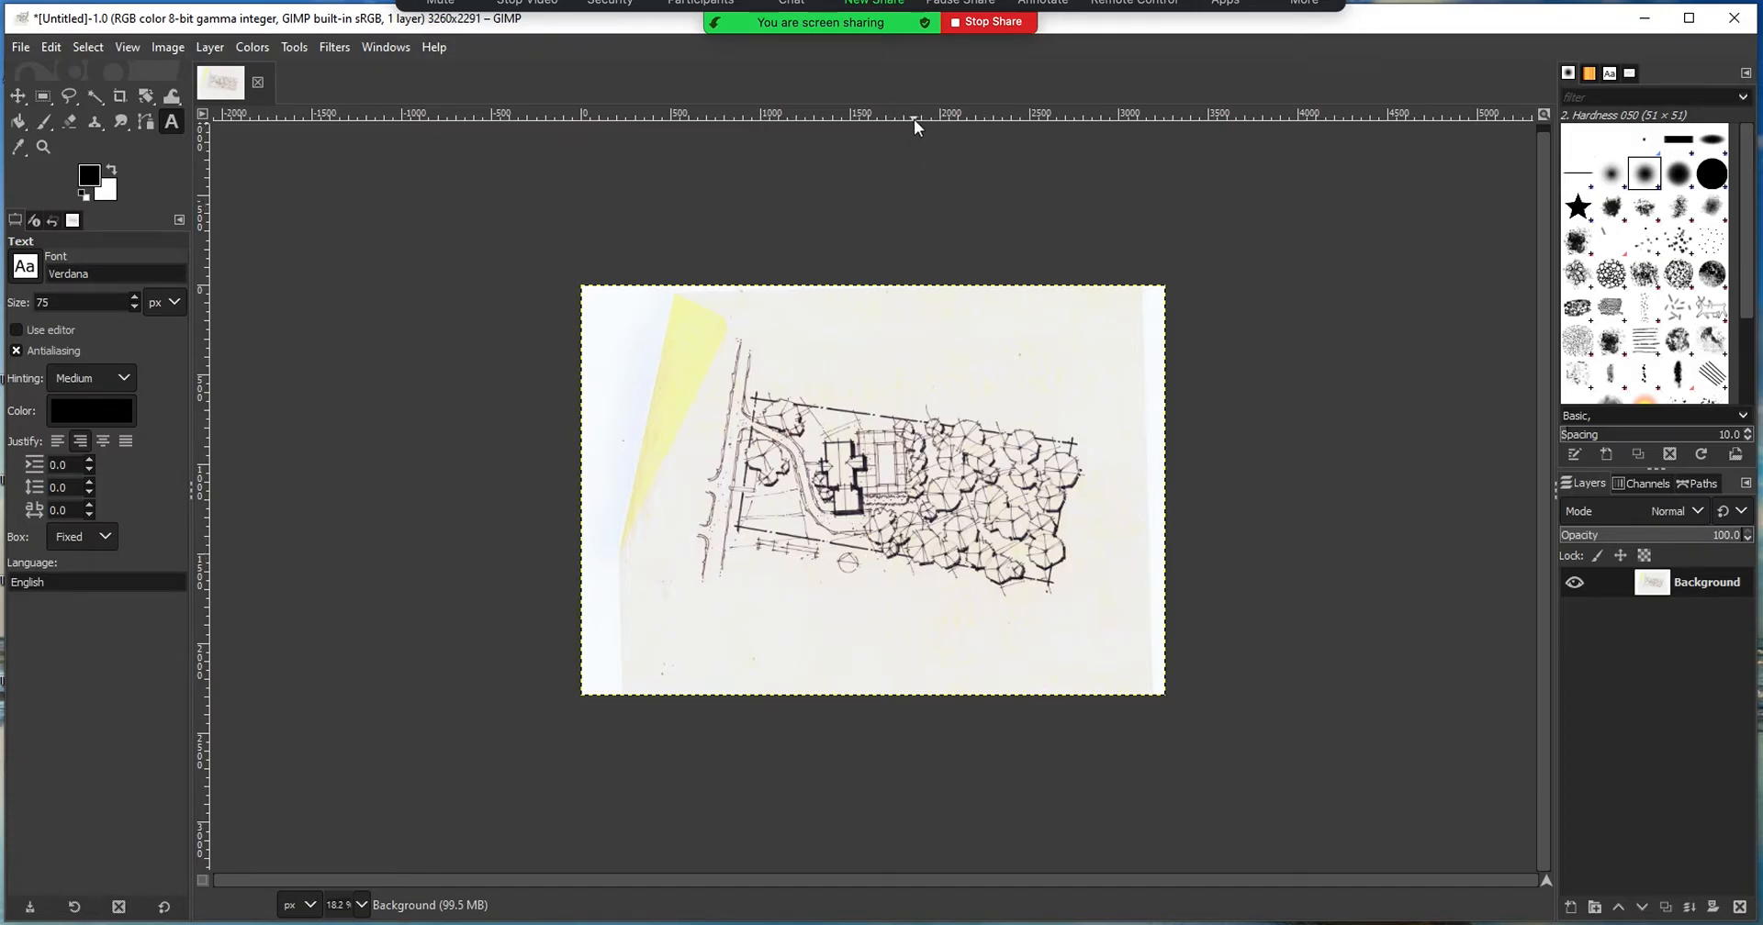
- Set the ruler units to inches and place a horizontal guide at about 7.4 in, near the plan's lower boundary line
{"action": "mouse_move", "coordinate": [913, 119]}
{"action": "left_mouse_down"}
{"action": "mouse_move", "coordinate": [892, 547]}
{"action": "mouse_move", "coordinate": [913, 104]}
{"action": "left_mouse_up"}
{"action": "left_click", "coordinate": [313, 906]}
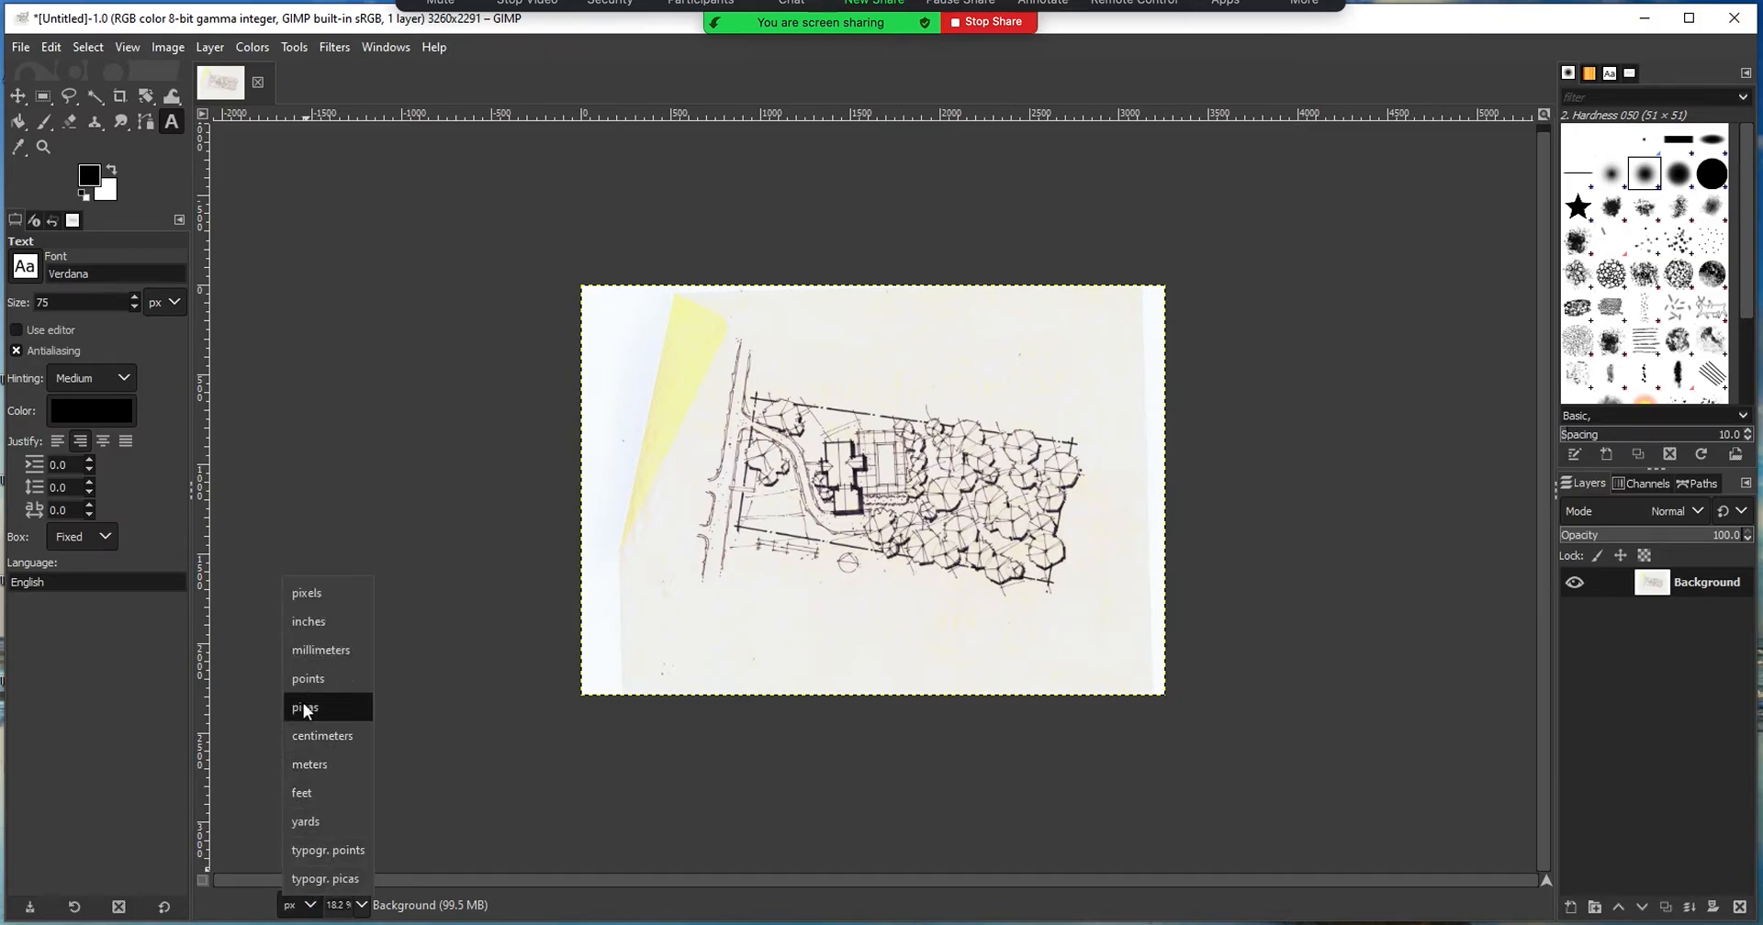
{"action": "left_click", "coordinate": [315, 622]}
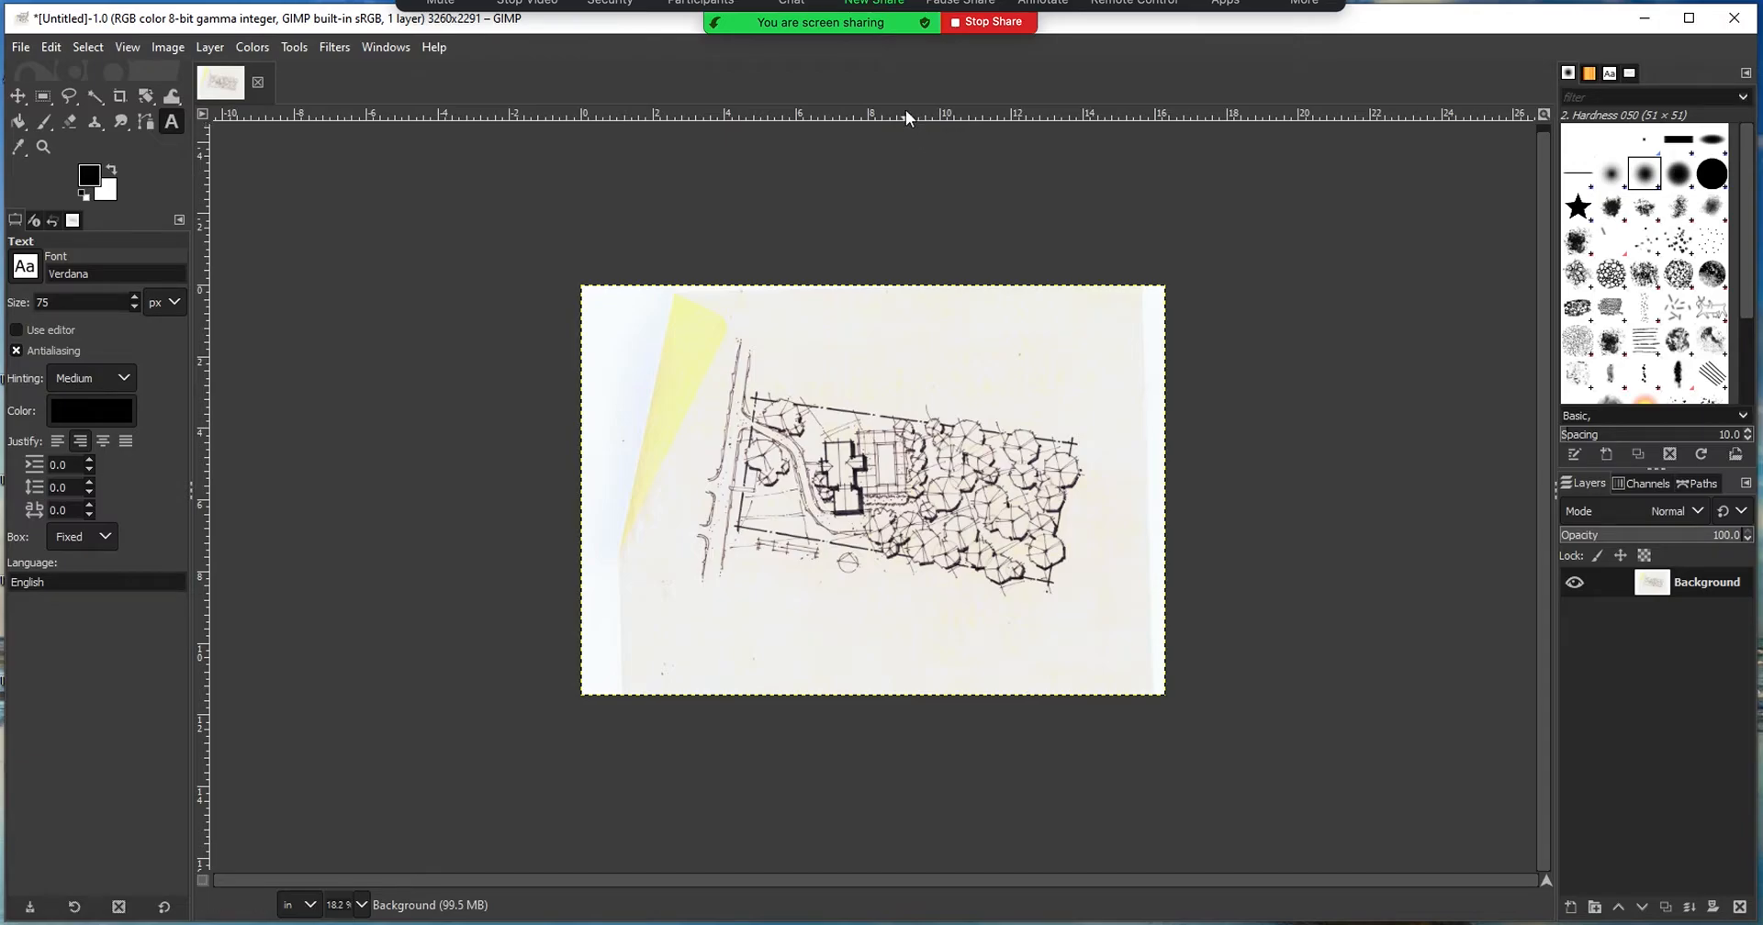
{"action": "left_click_drag", "start_coordinate": [905, 108], "coordinate": [918, 552]}
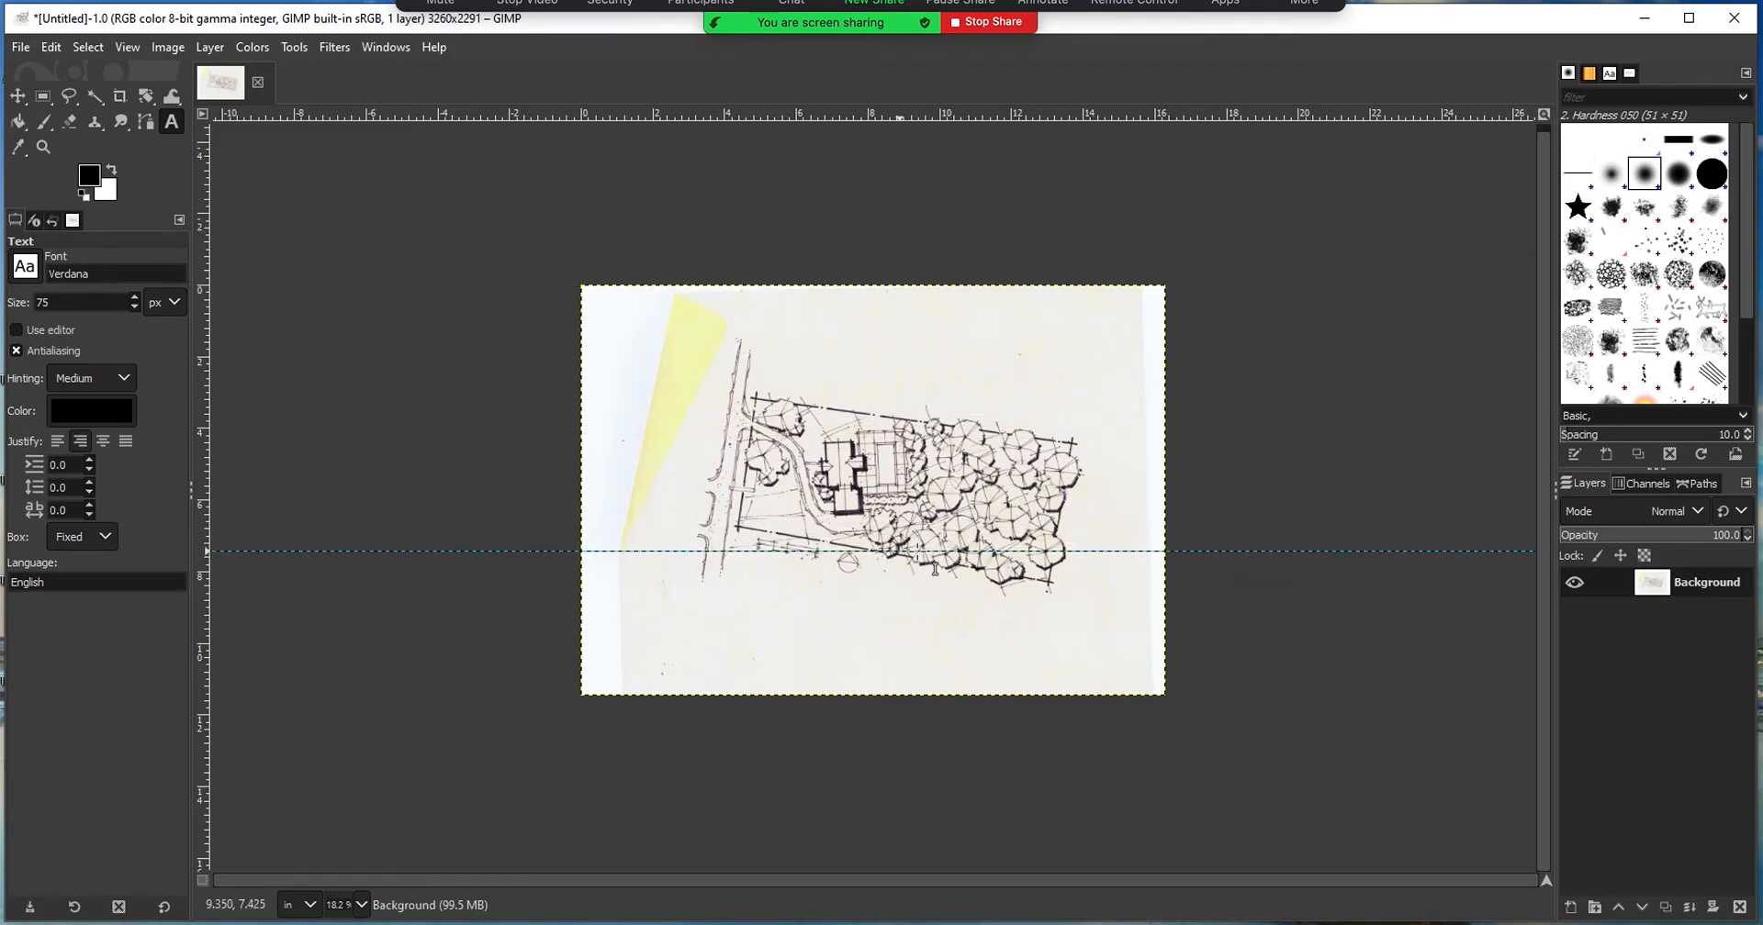
{"action": "left_click", "coordinate": [395, 551]}
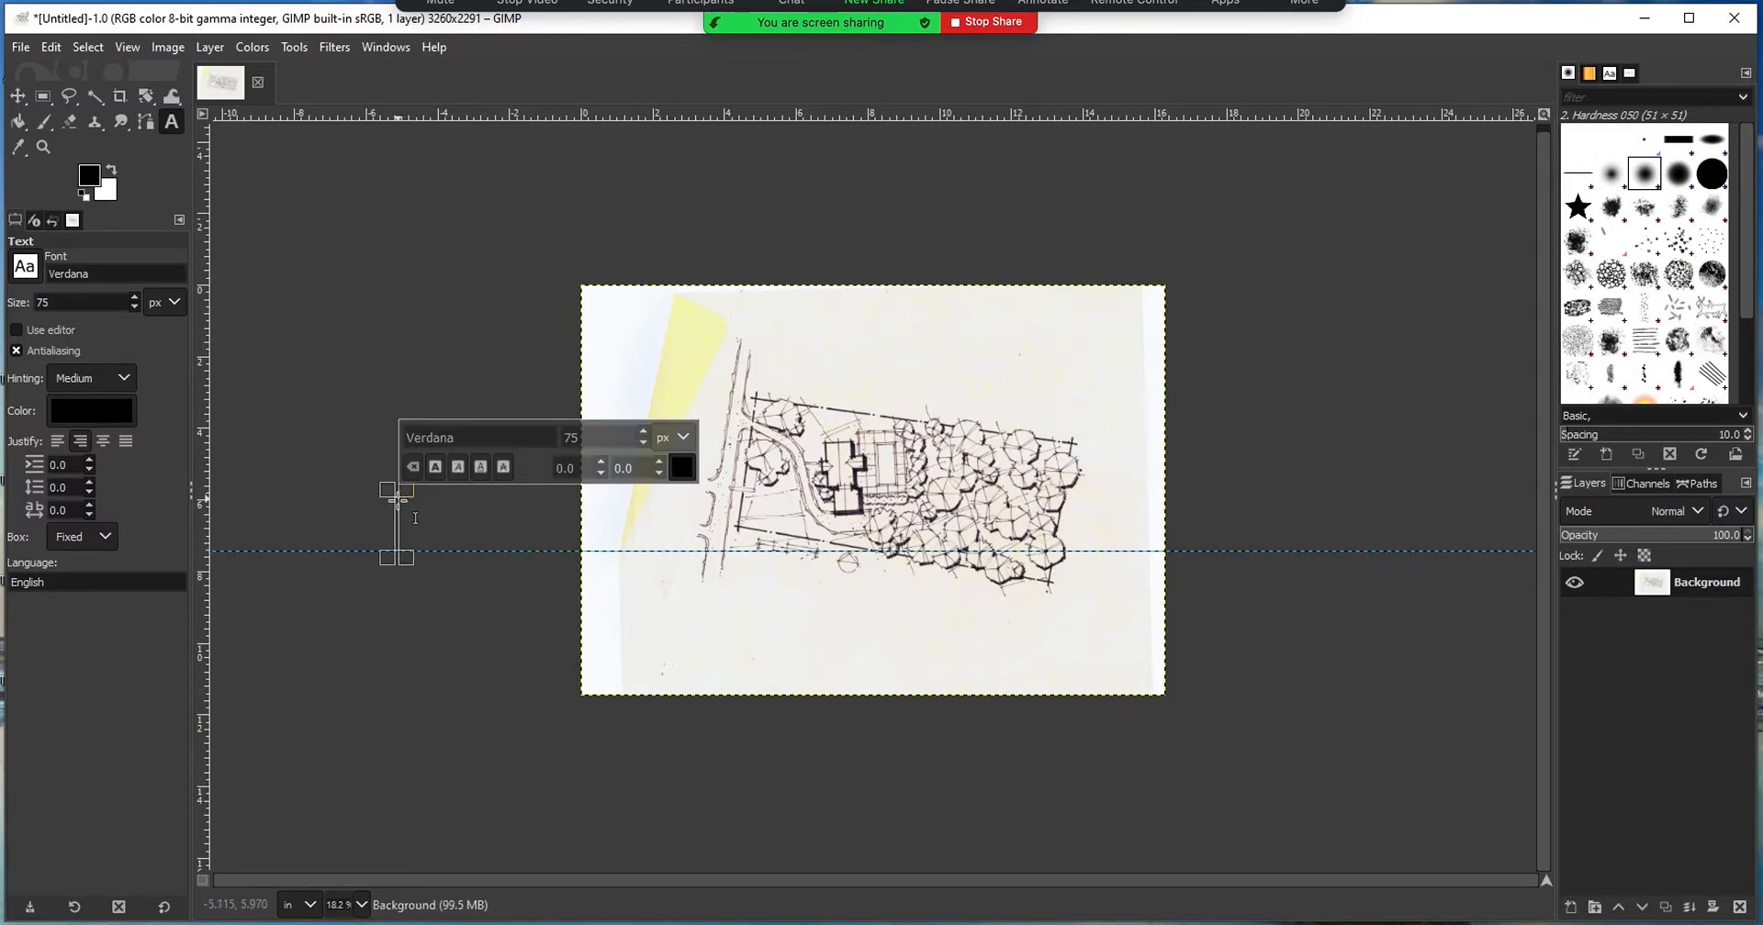
{"action": "left_click", "coordinate": [347, 543]}
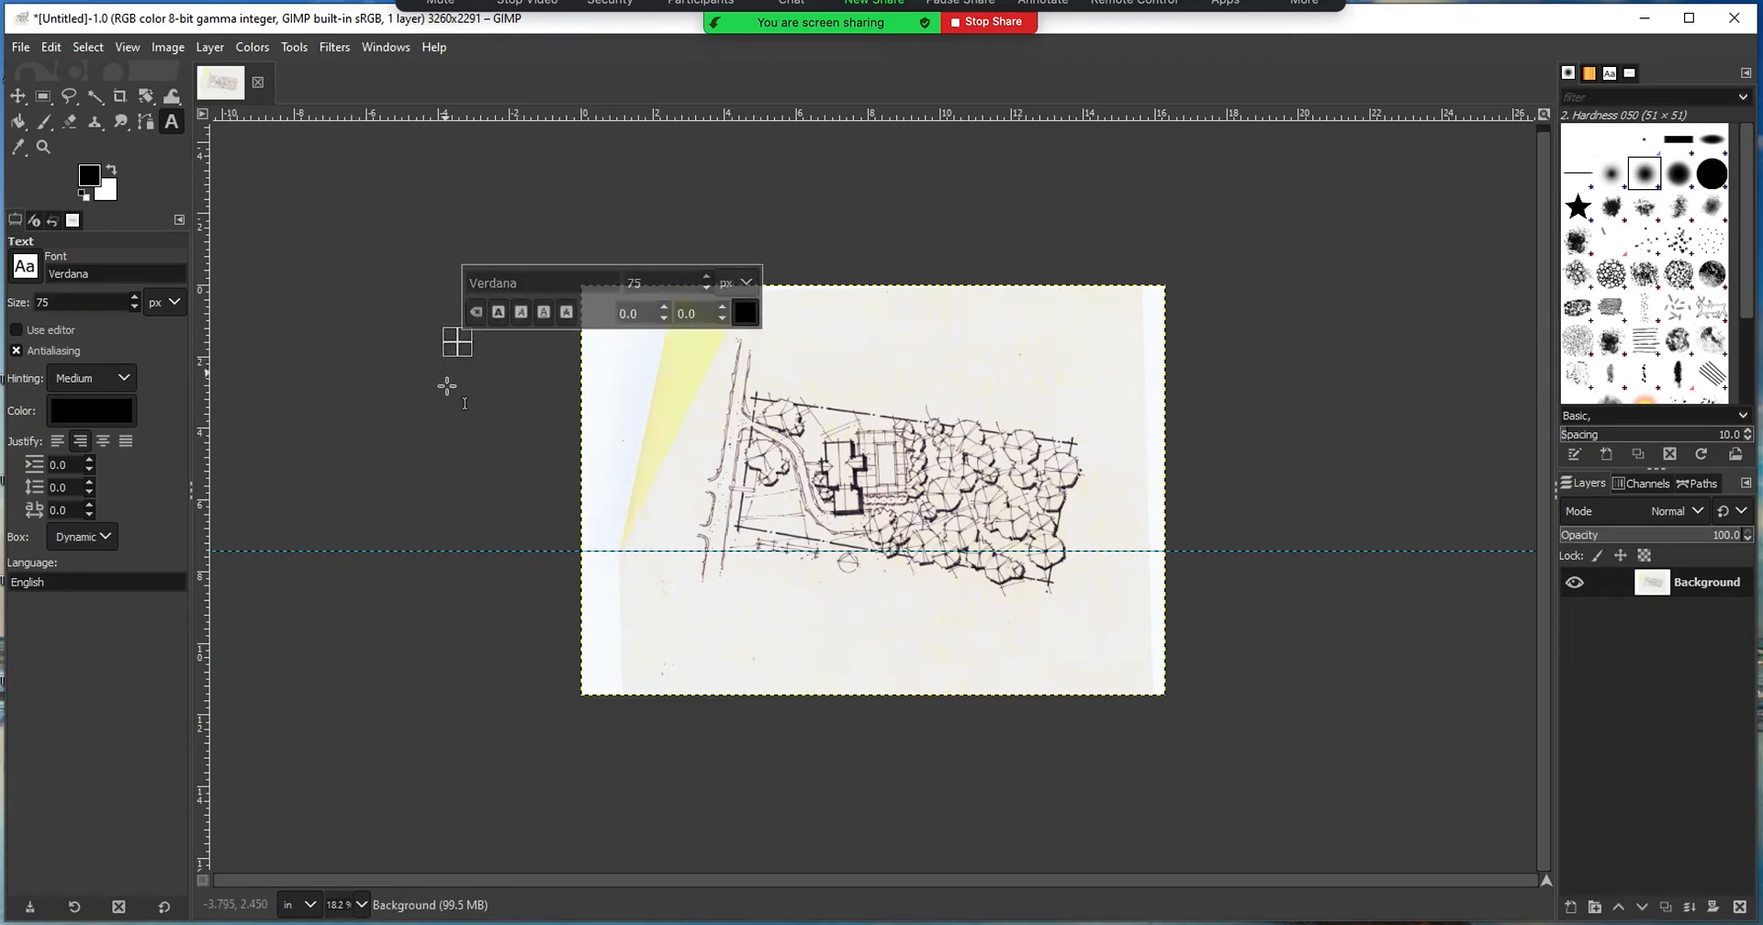
{"action": "left_click", "coordinate": [434, 439]}
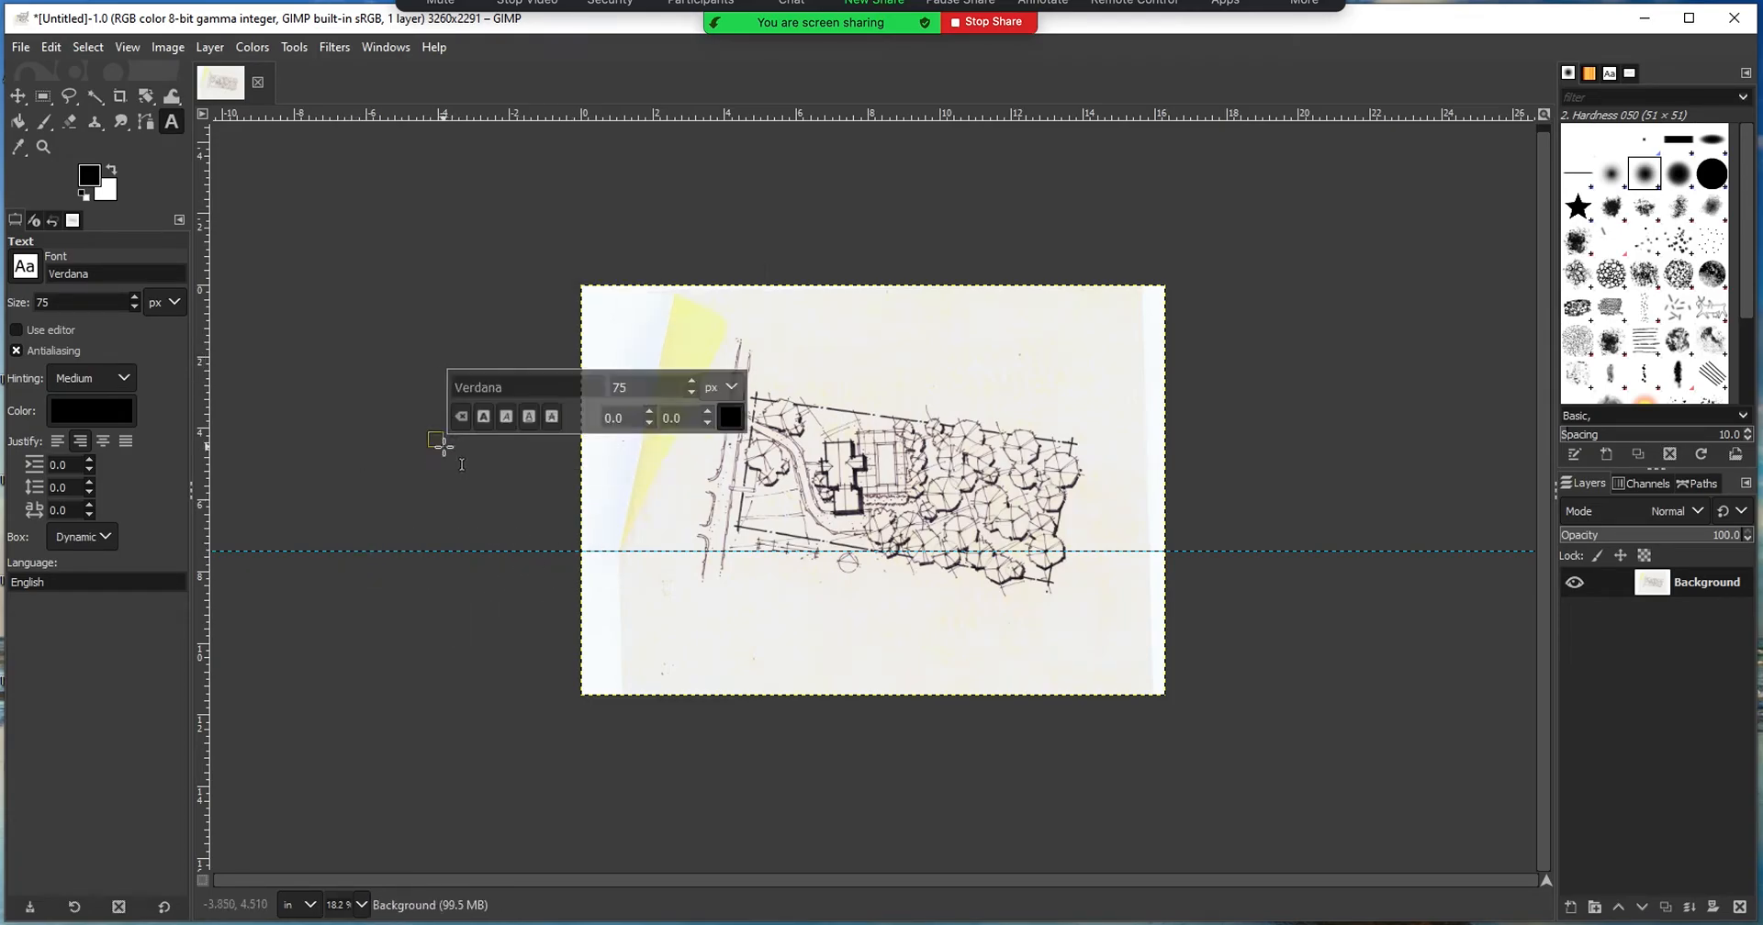
- Switch to the Move tool and shift the horizontal guide slightly downward
{"action": "left_click", "coordinate": [17, 95]}
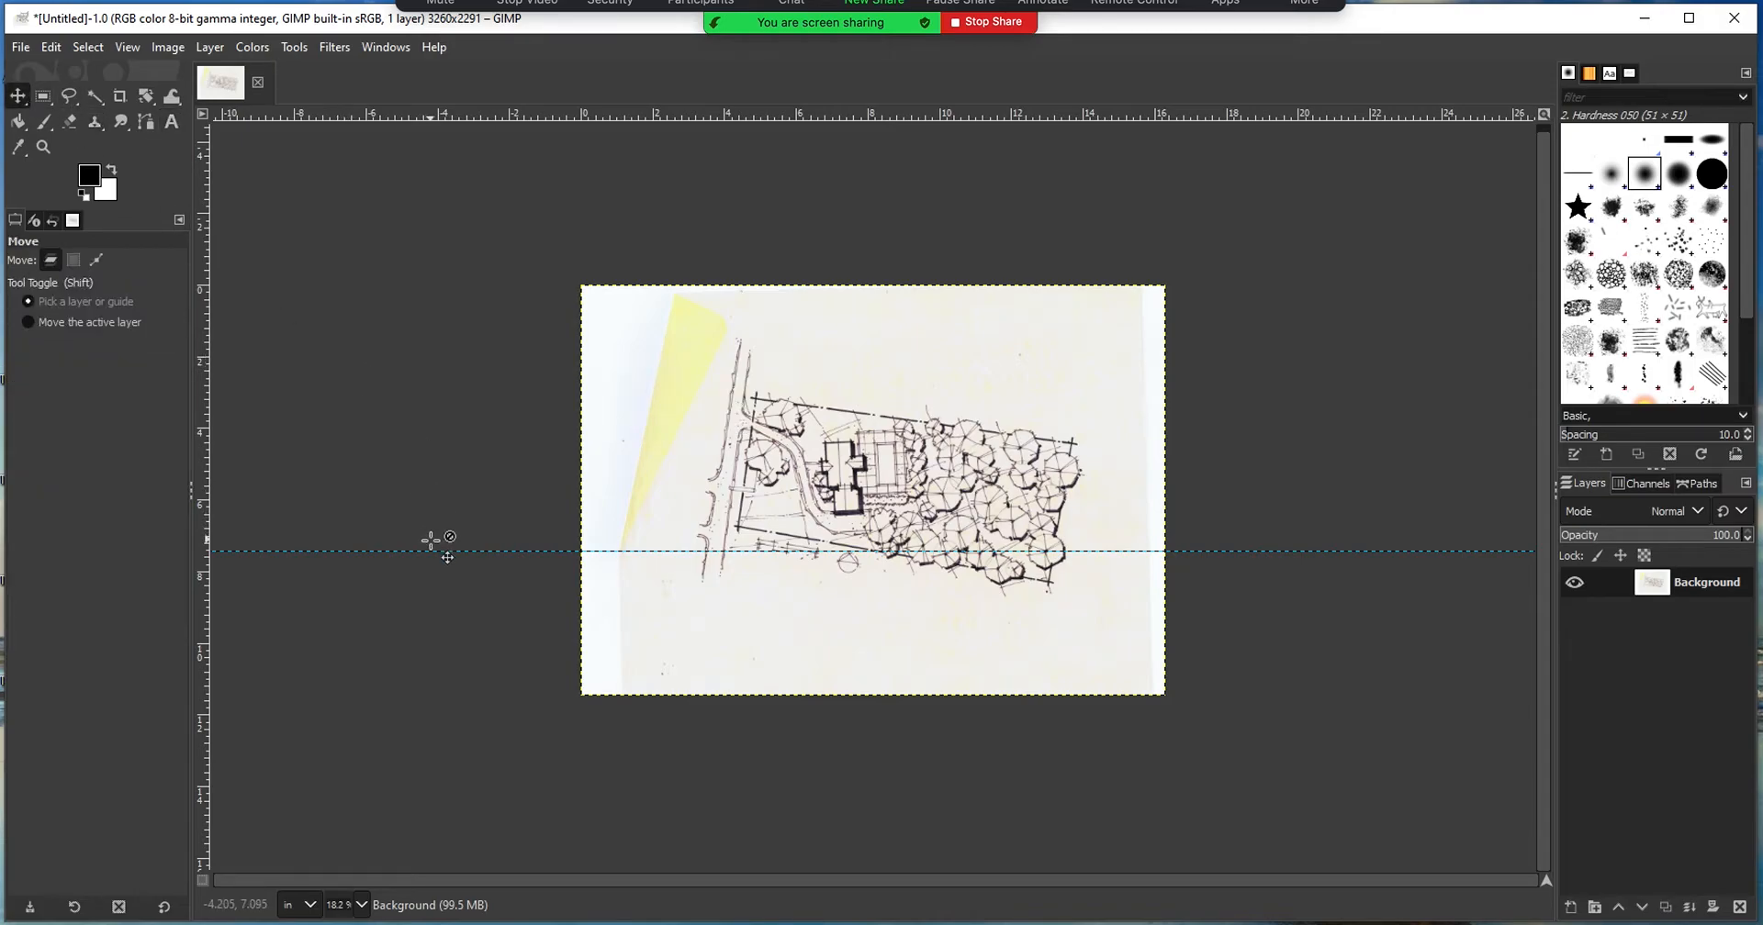
{"action": "mouse_move", "coordinate": [441, 551]}
{"action": "left_mouse_down"}
{"action": "mouse_move", "coordinate": [460, 101]}
{"action": "mouse_move", "coordinate": [455, 555]}
{"action": "left_mouse_up"}
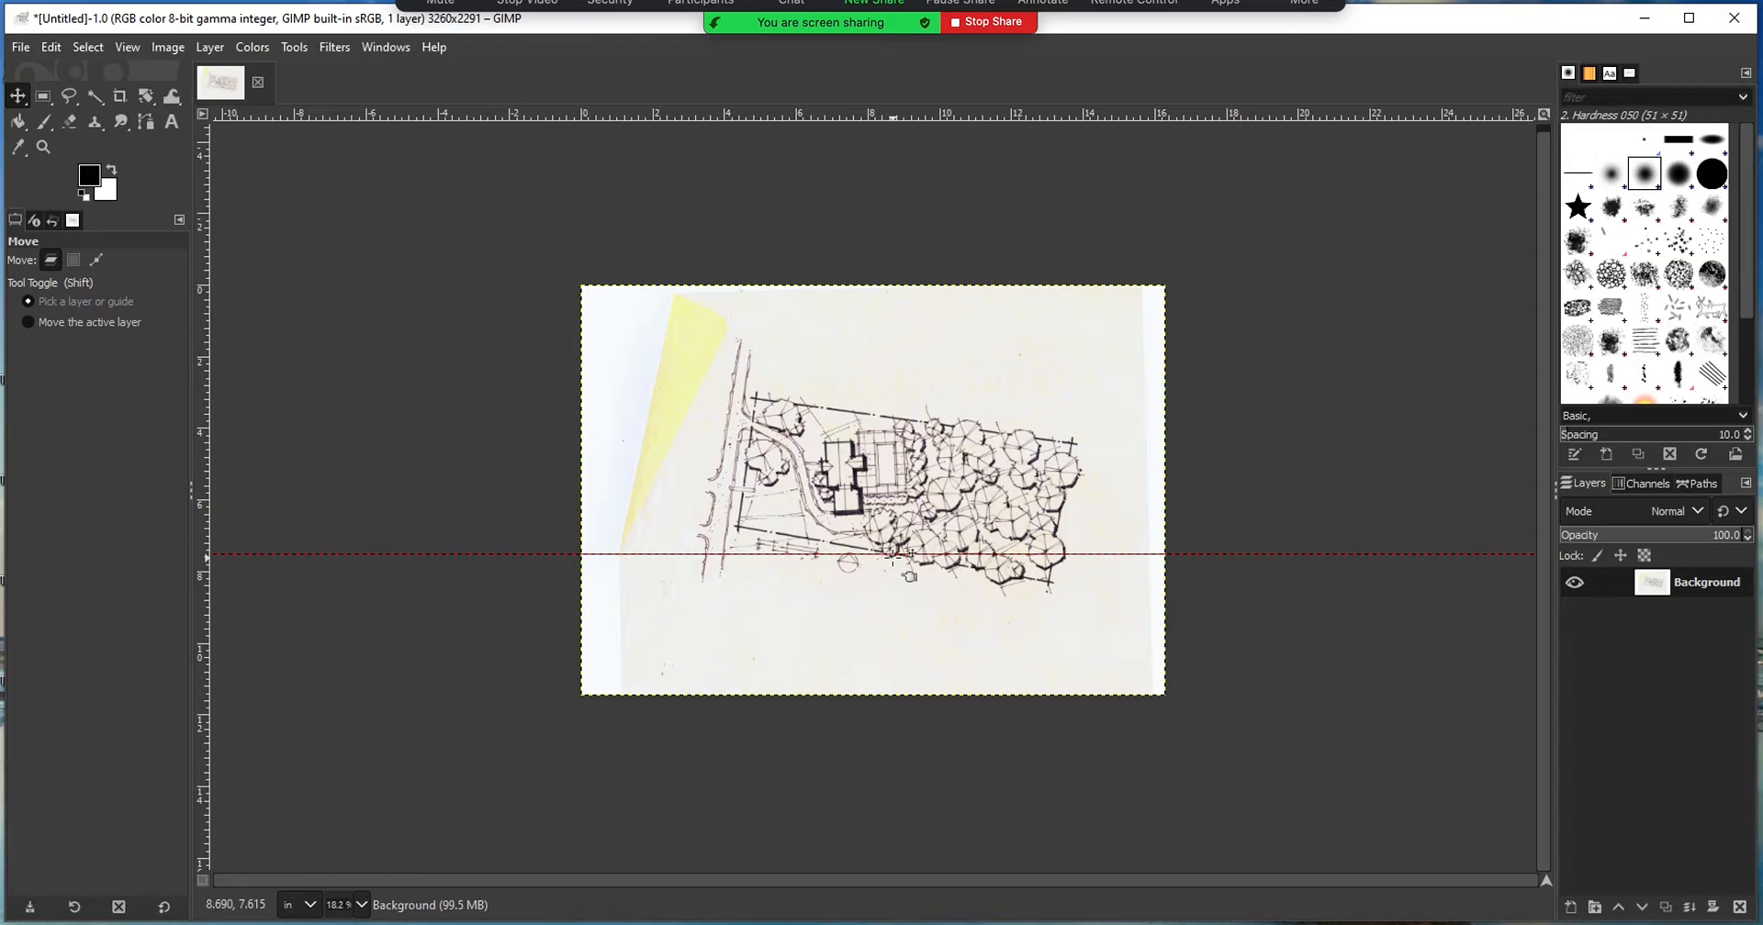
- Enlarge the view of the site plan to 33.3% to examine its boundary line against the guide
{"action": "key", "text": "super+plus"}
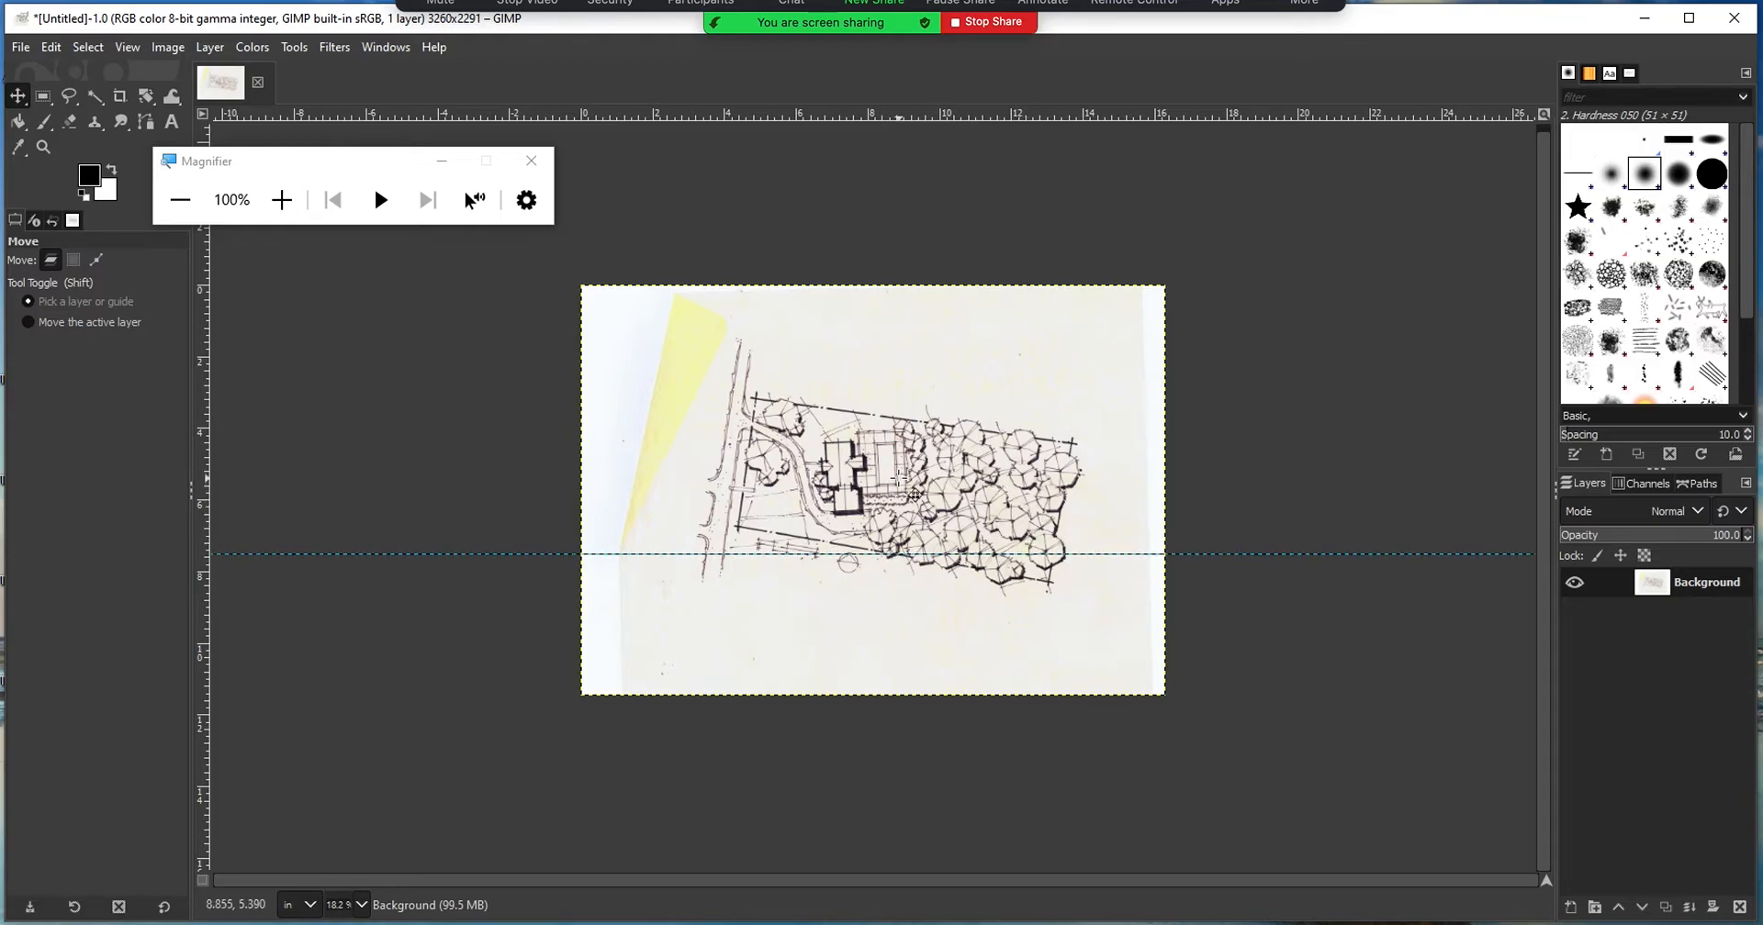
{"action": "left_click", "coordinate": [543, 163]}
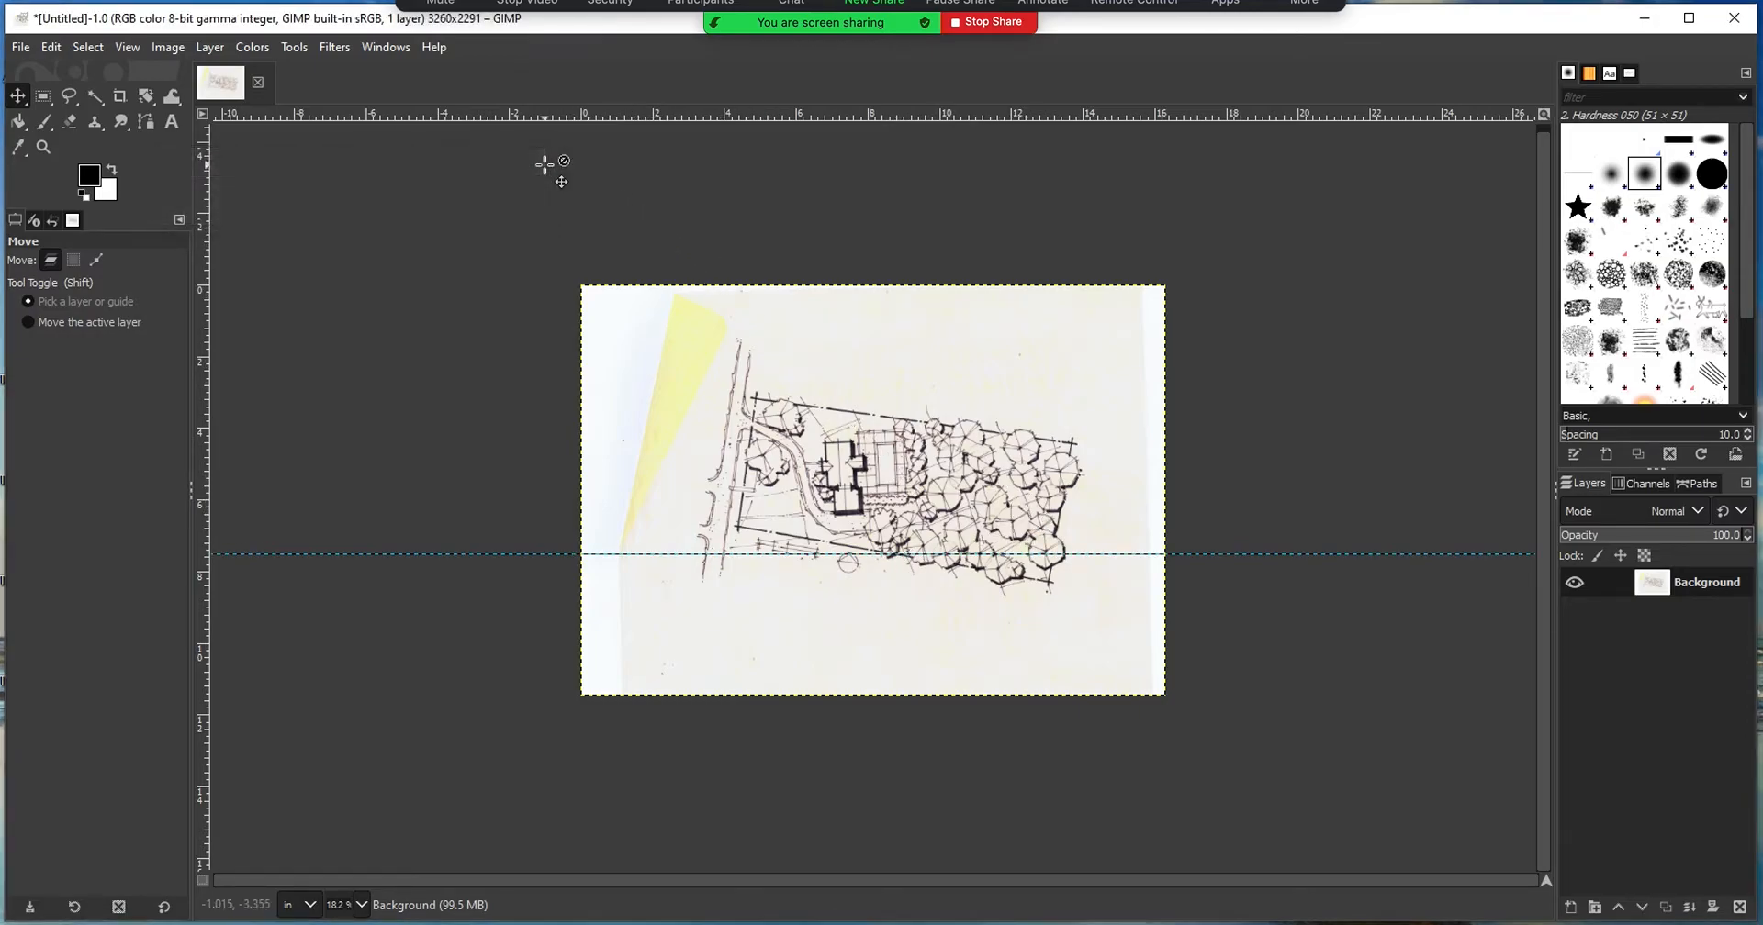
{"action": "left_click", "coordinate": [128, 48]}
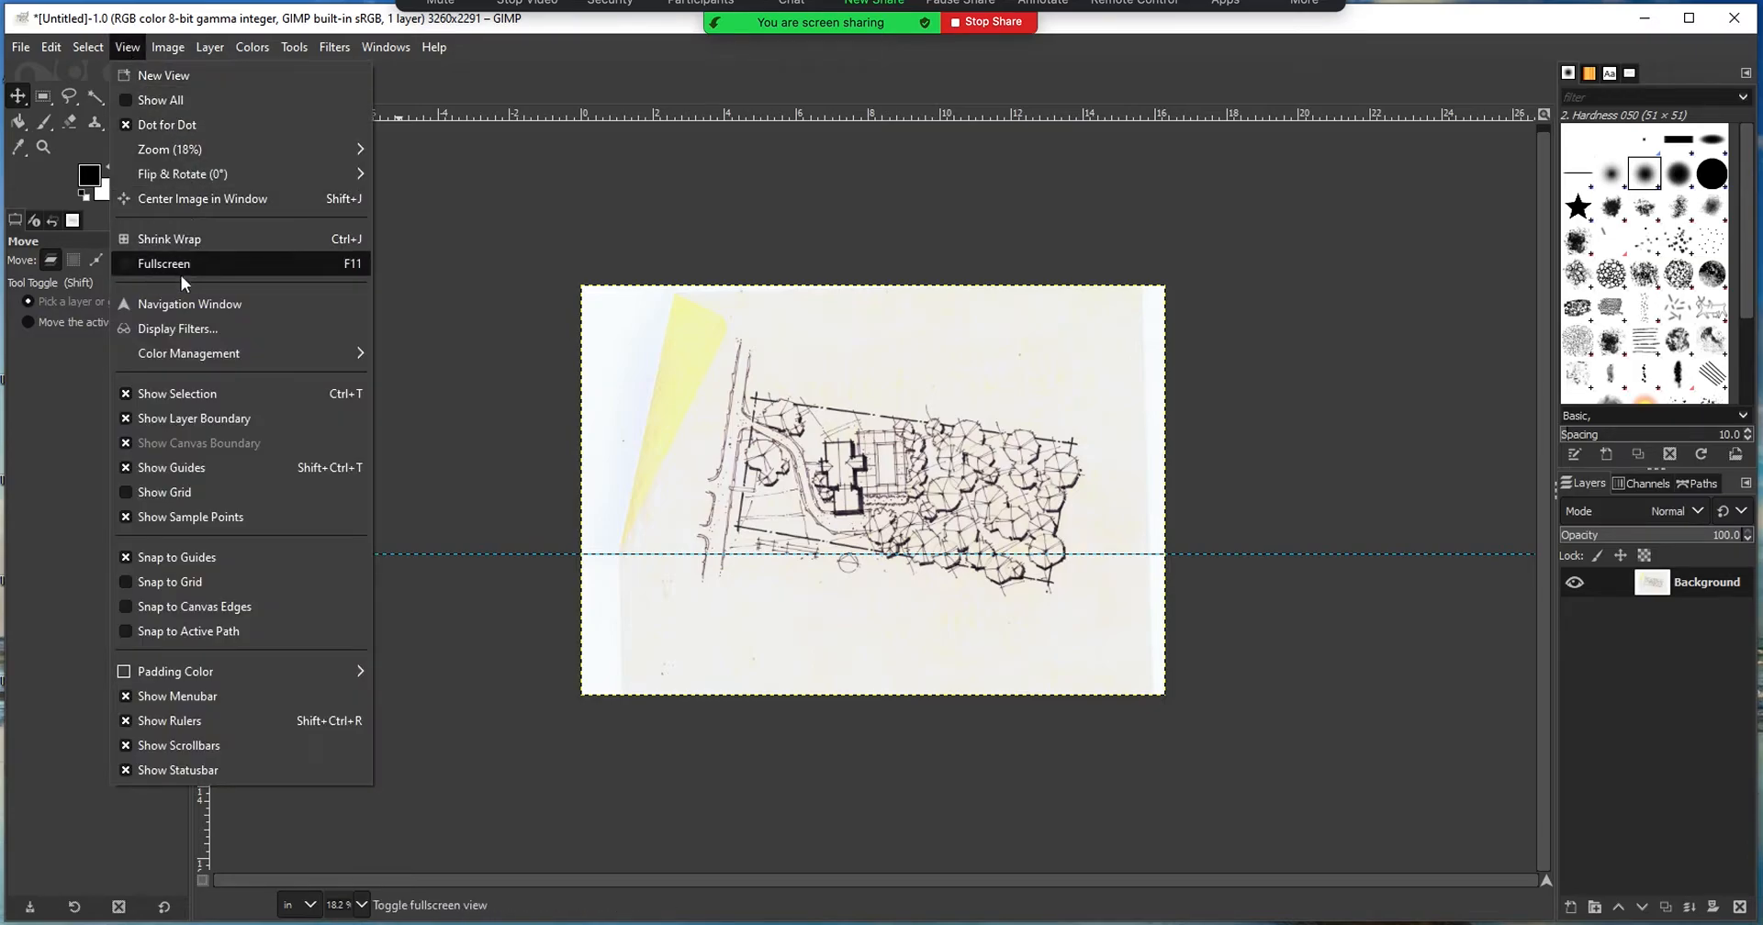
{"action": "mouse_move", "coordinate": [184, 353]}
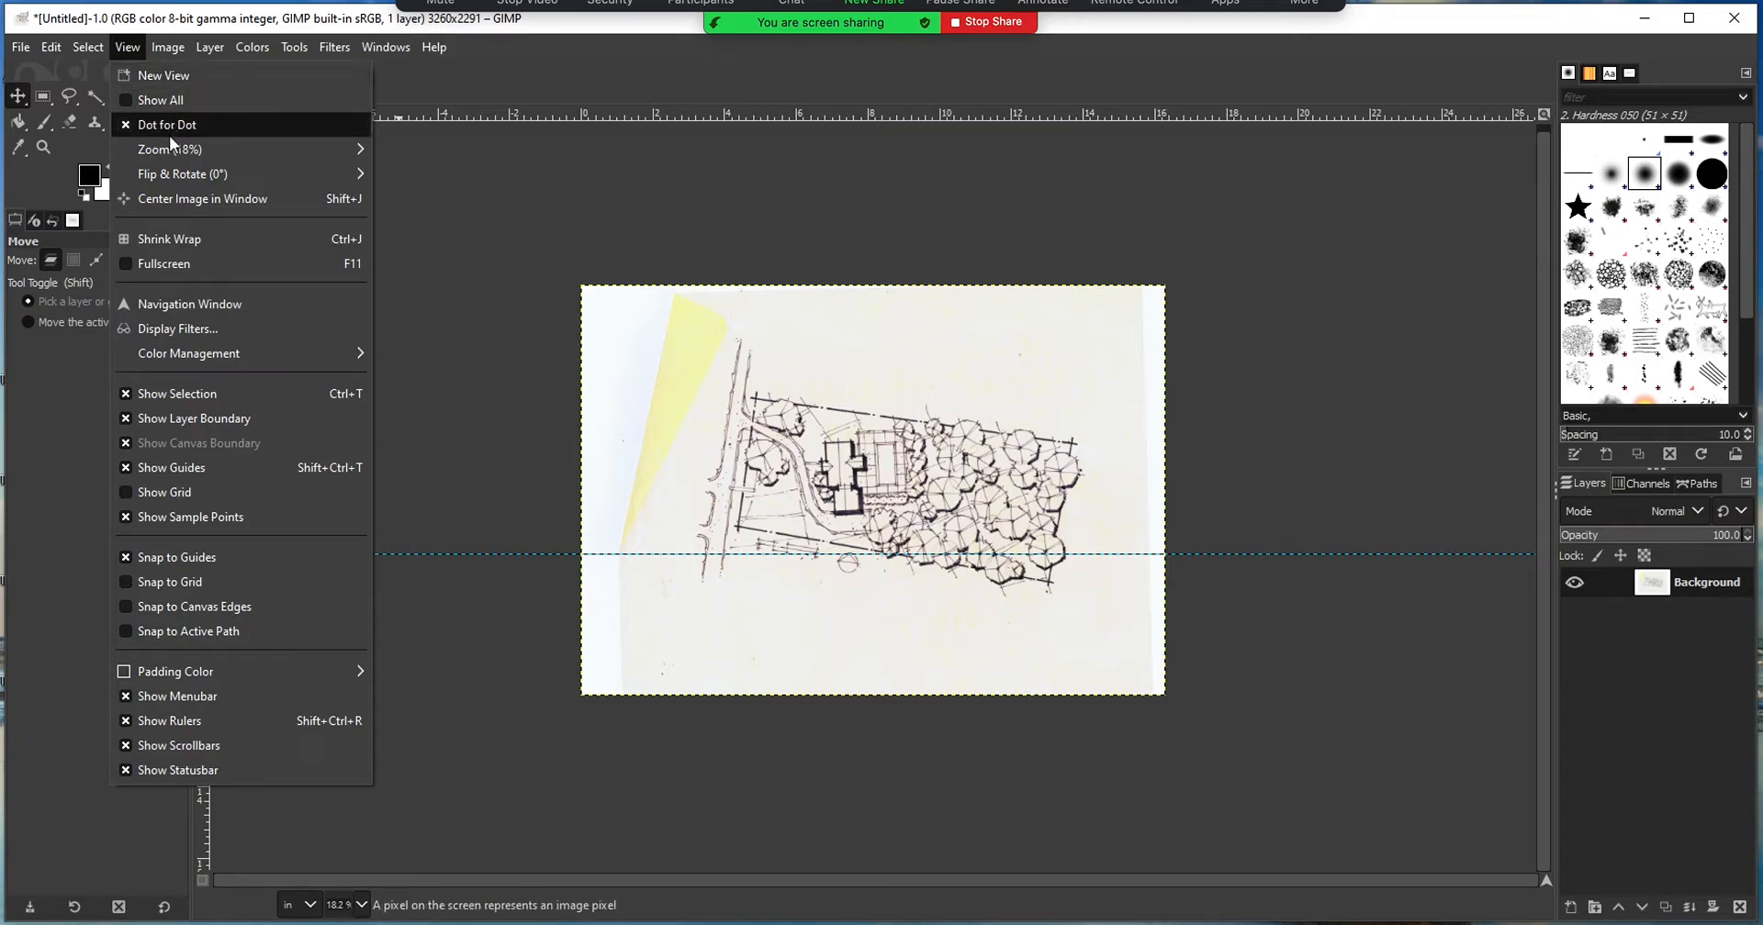
{"action": "mouse_move", "coordinate": [171, 149]}
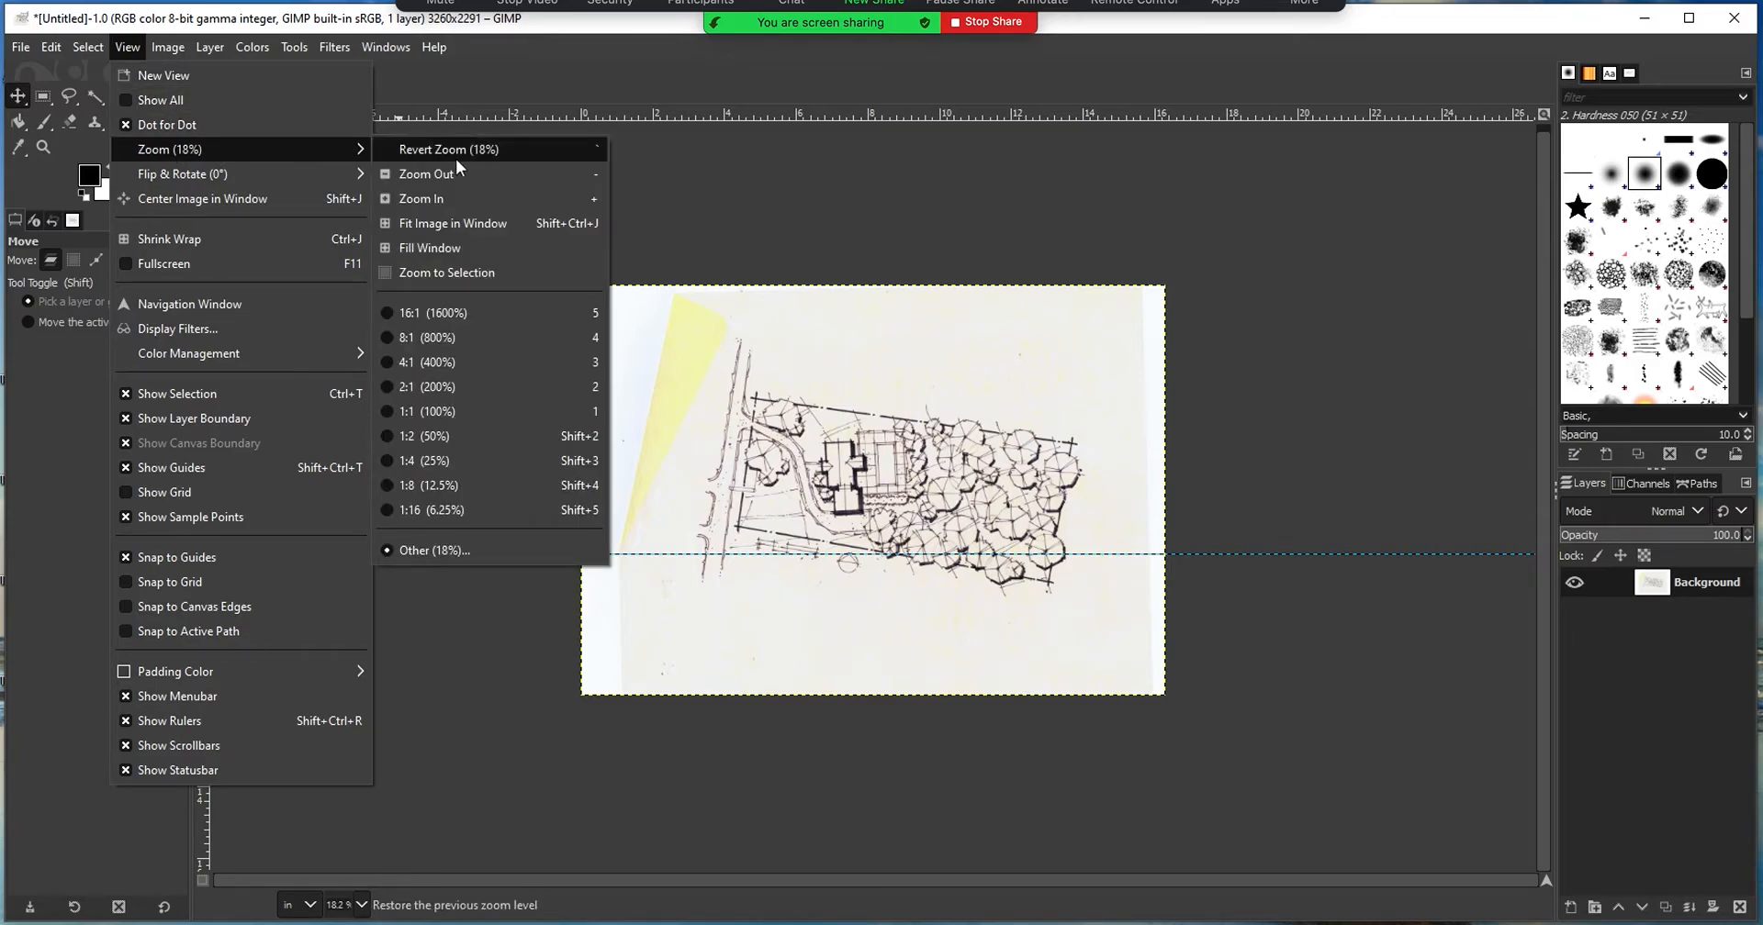
{"action": "left_click", "coordinate": [436, 211]}
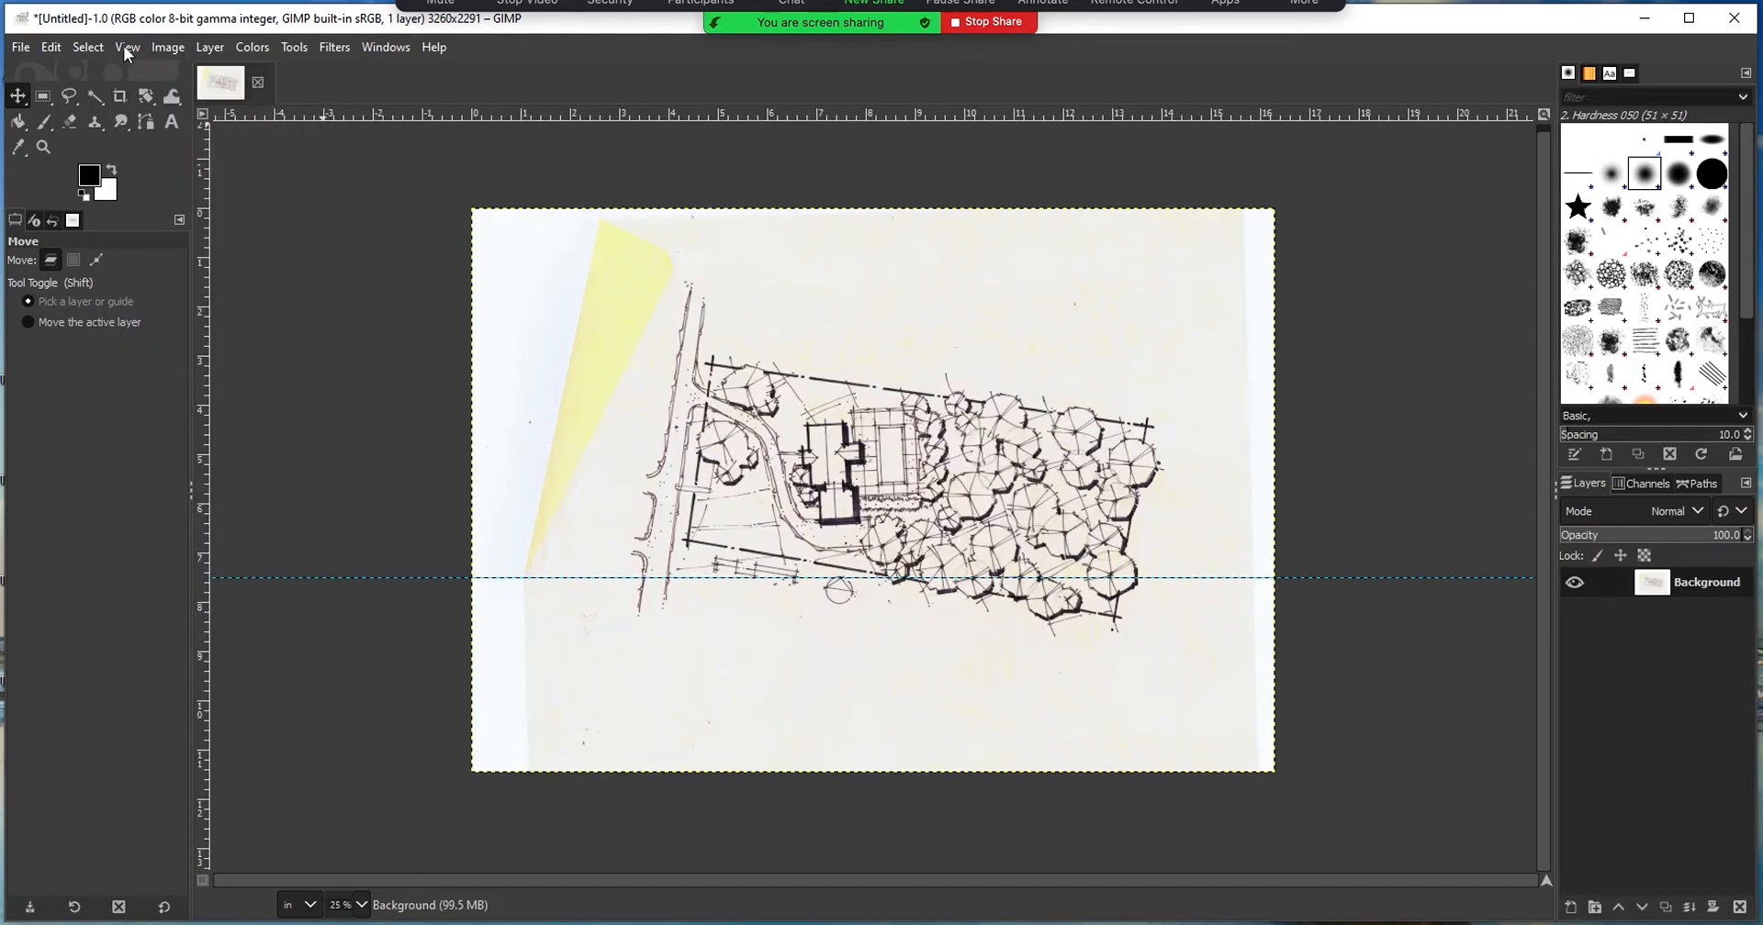
{"action": "left_click", "coordinate": [127, 47]}
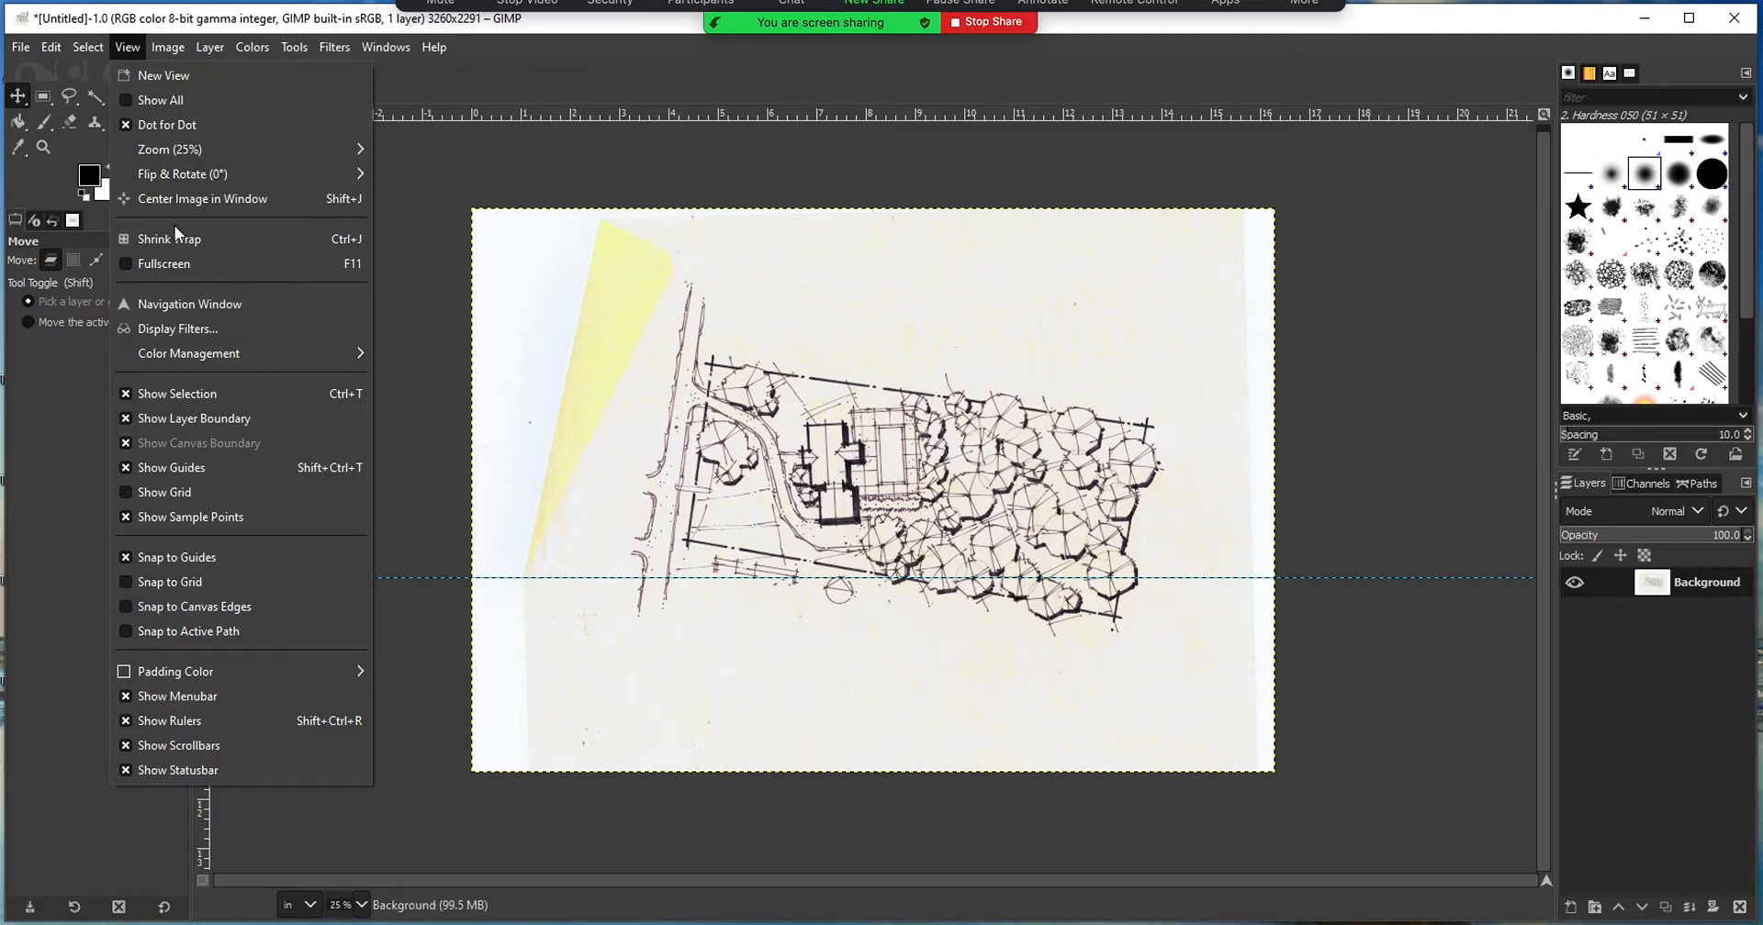
{"action": "mouse_move", "coordinate": [175, 147]}
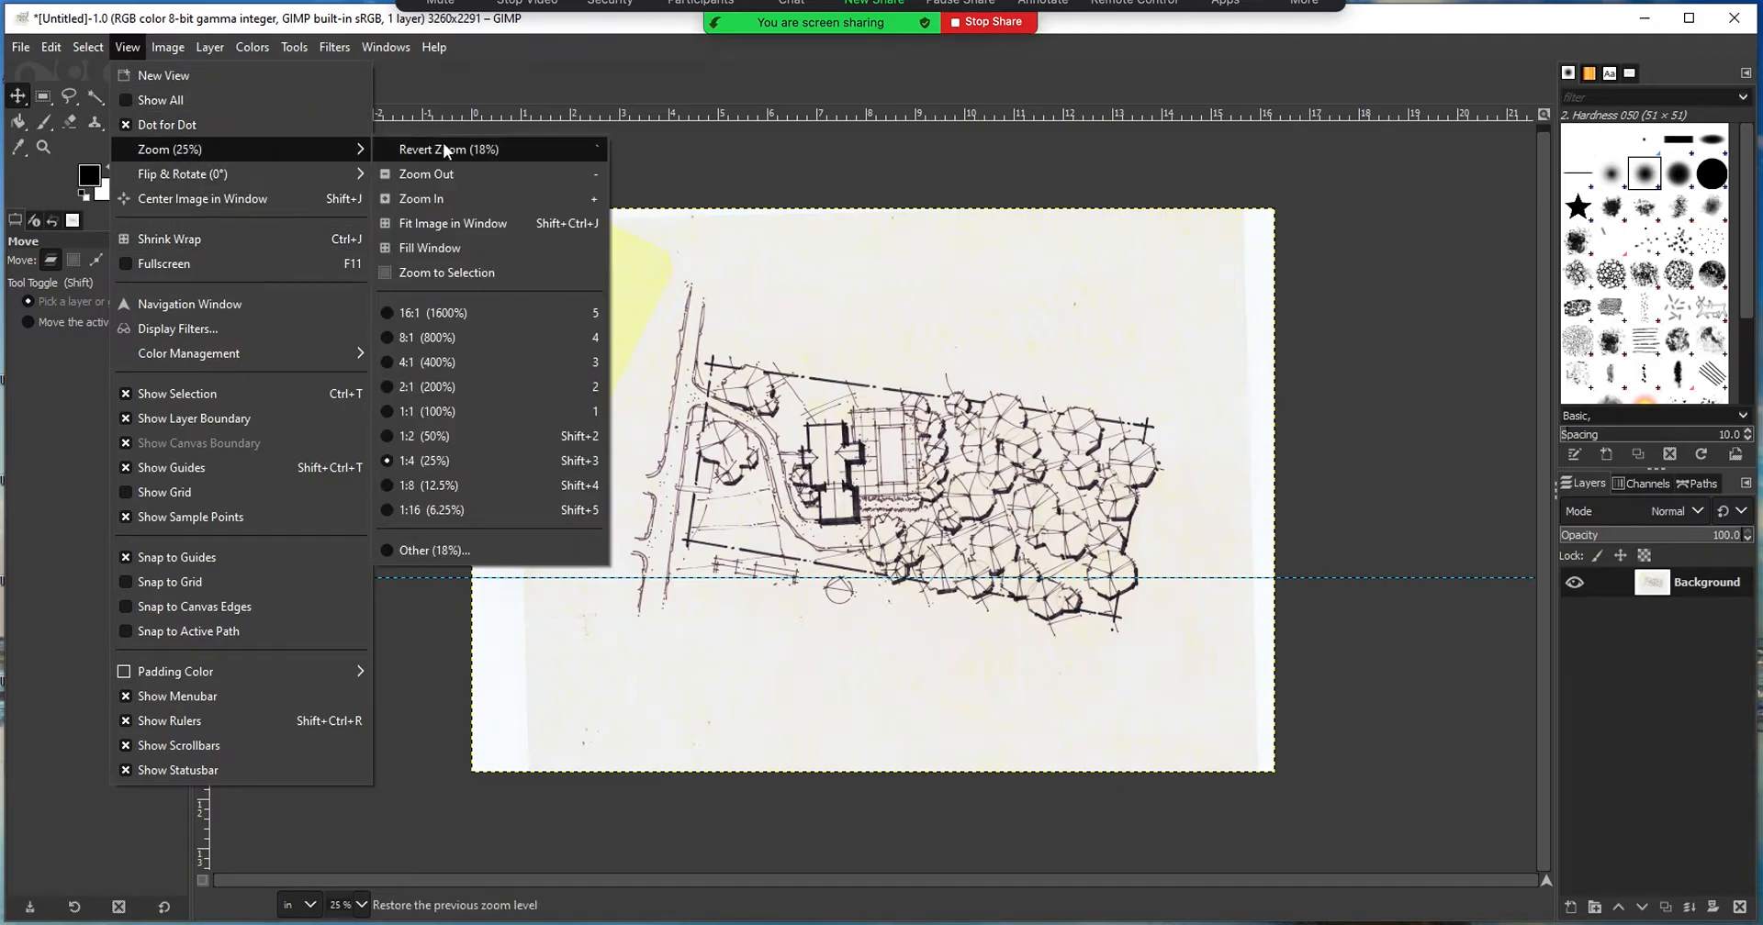
{"action": "left_click", "coordinate": [436, 197]}
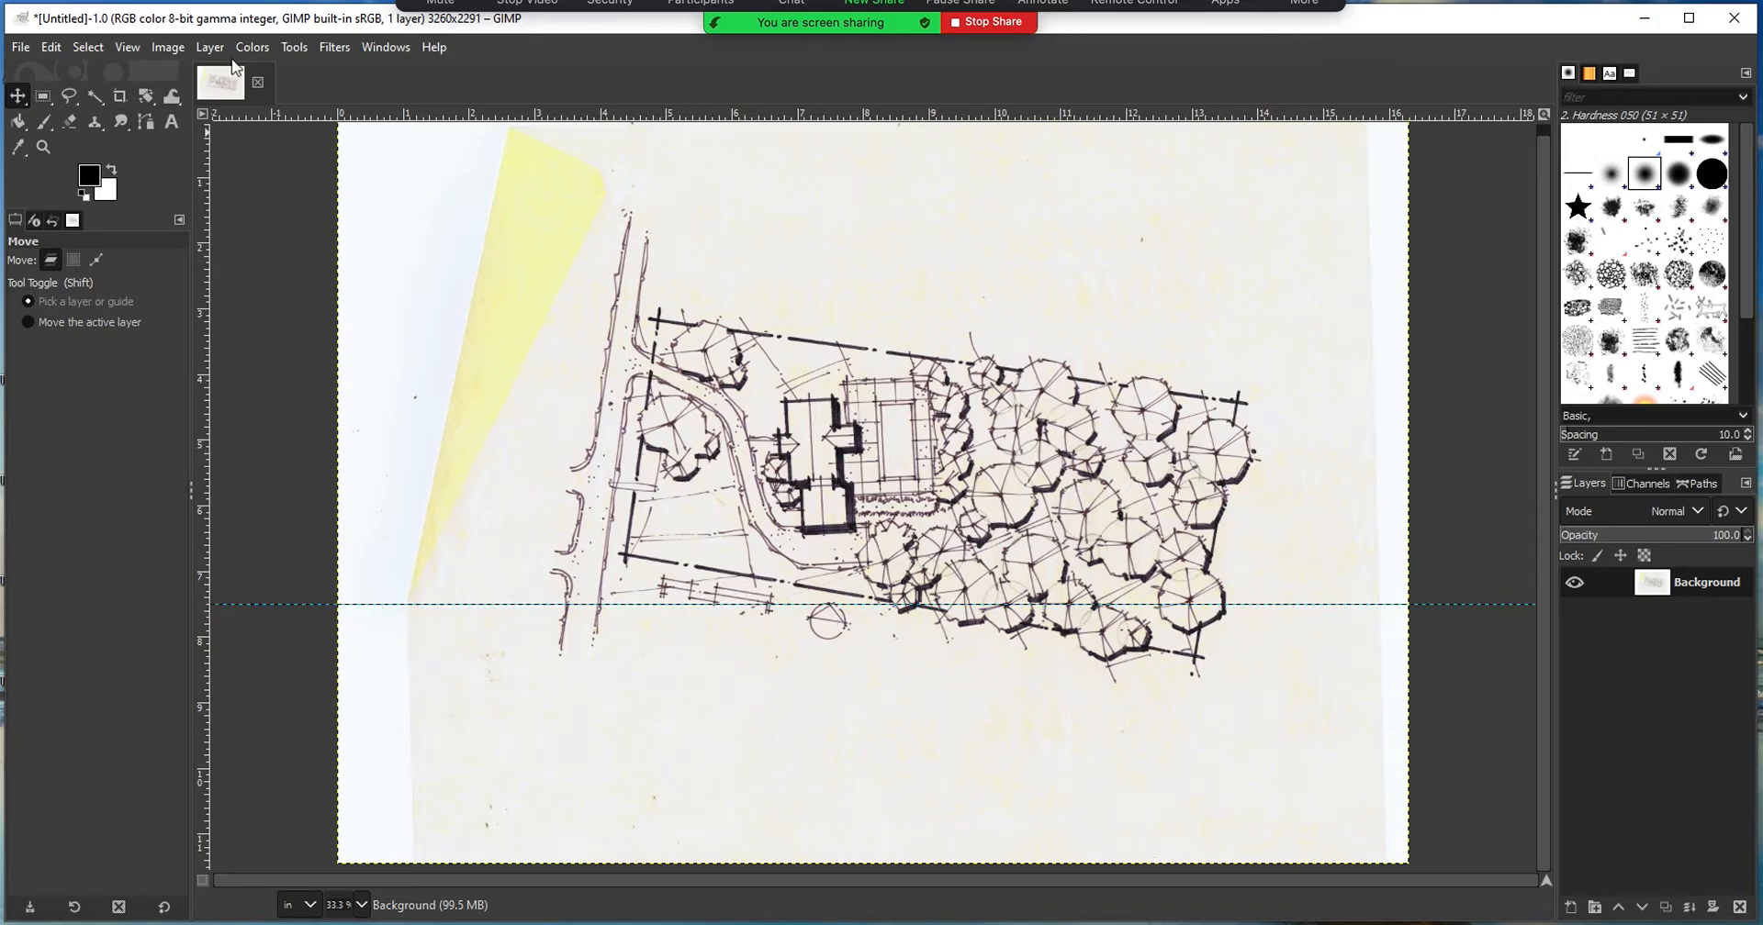
- Rotate the whole image by an arbitrary -8.94° about its centre to level the plan's boundary lines with the guide
{"action": "left_click", "coordinate": [168, 48]}
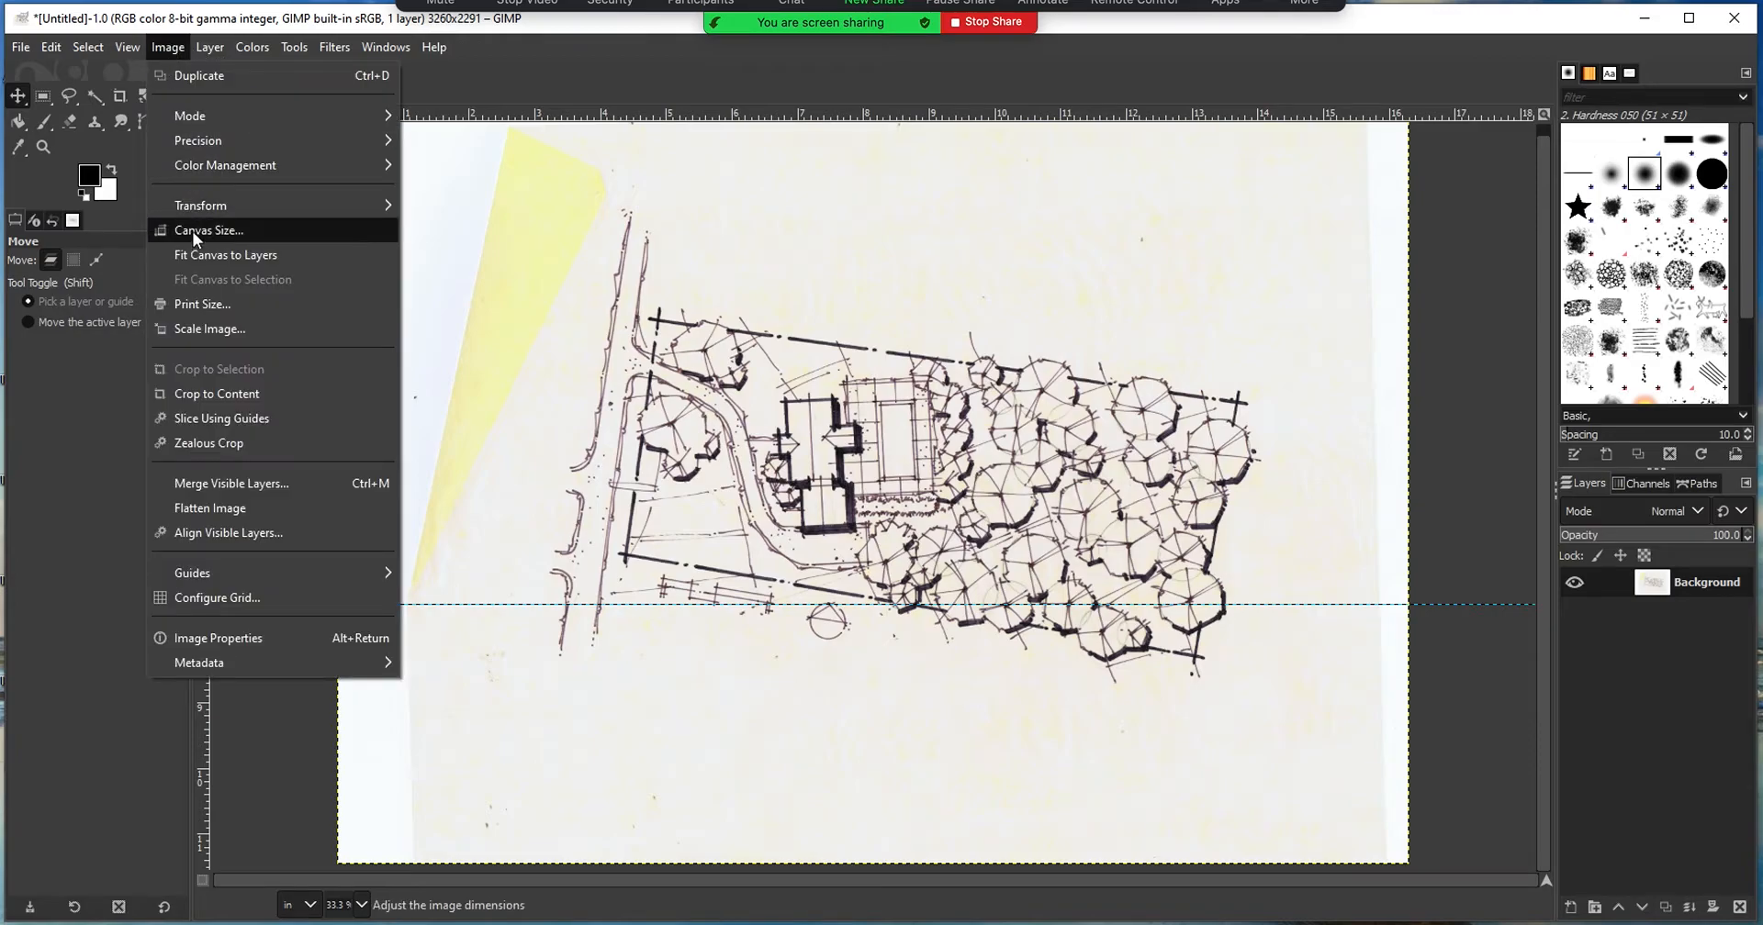
{"action": "mouse_move", "coordinate": [200, 198]}
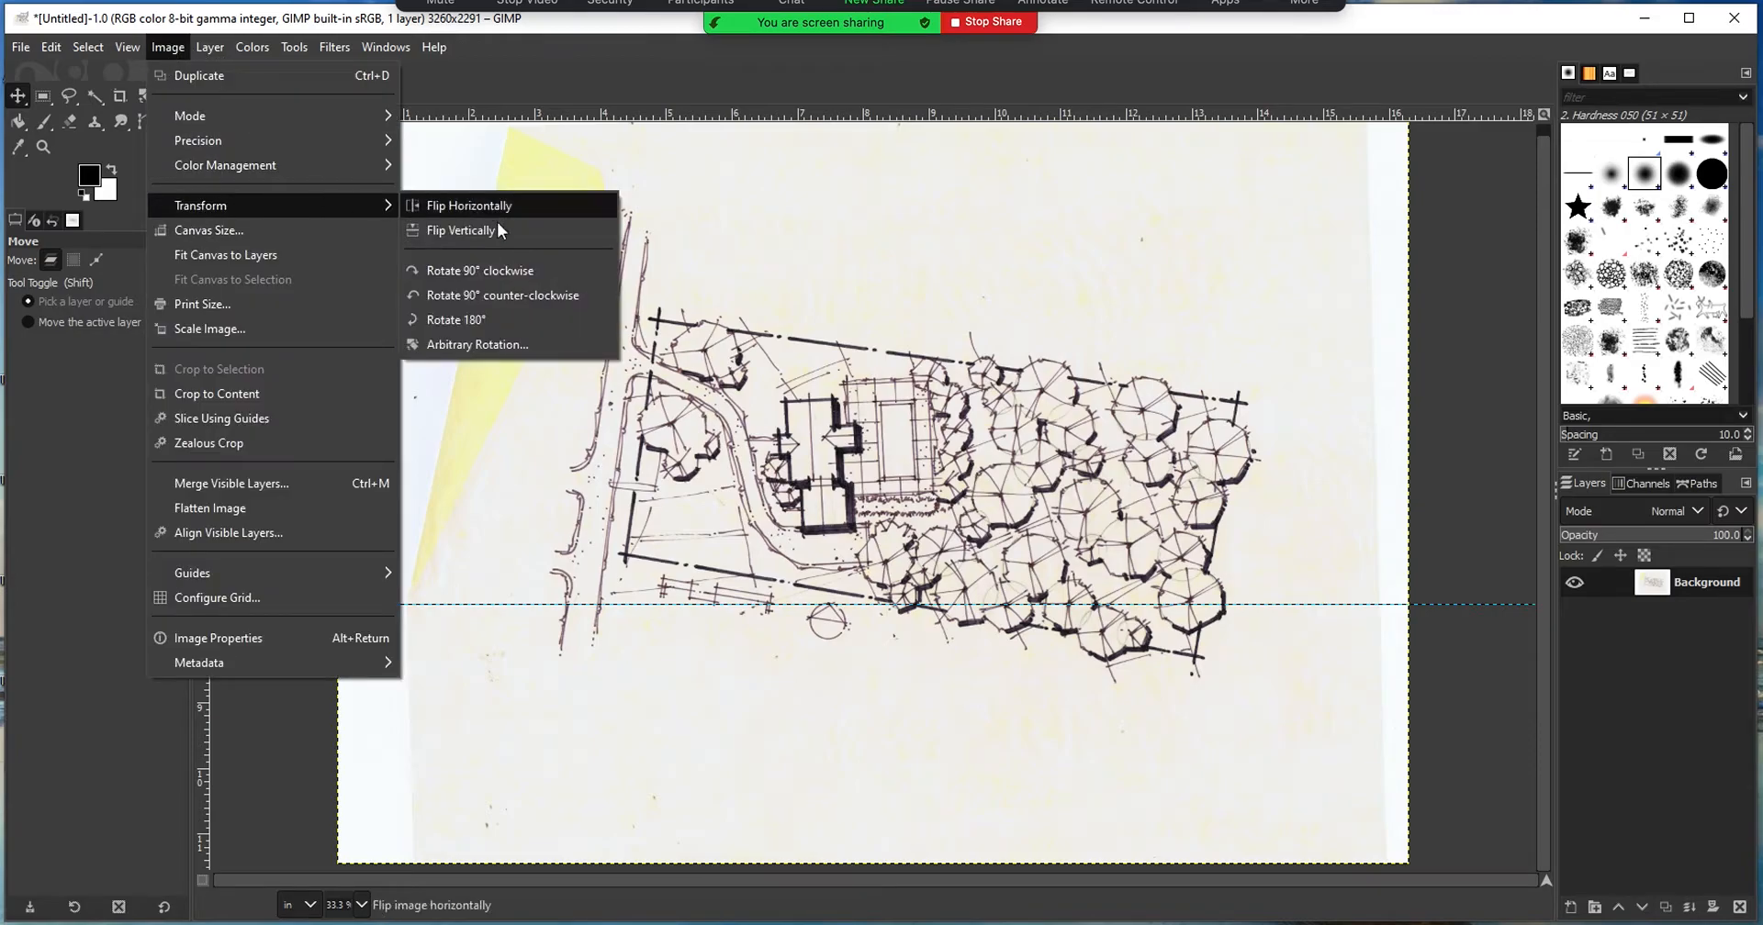
{"action": "left_click", "coordinate": [450, 348]}
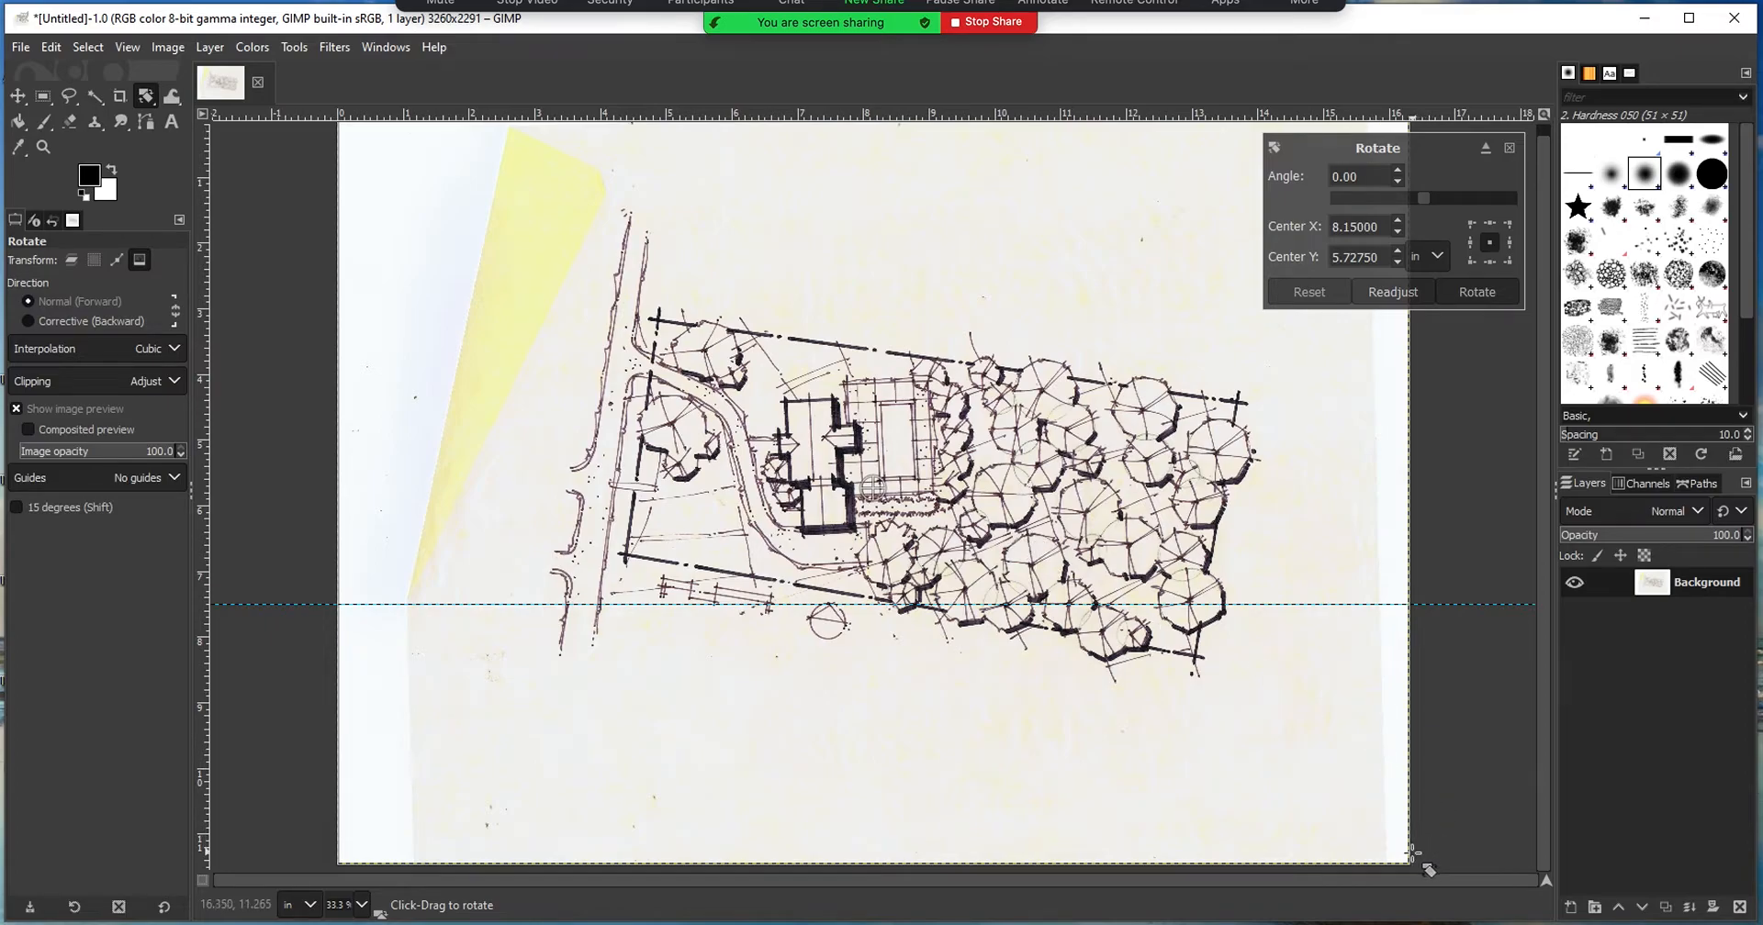
{"action": "mouse_move", "coordinate": [1412, 854]}
{"action": "left_mouse_down"}
{"action": "mouse_move", "coordinate": [1439, 835]}
{"action": "mouse_move", "coordinate": [1430, 751]}
{"action": "left_mouse_up"}
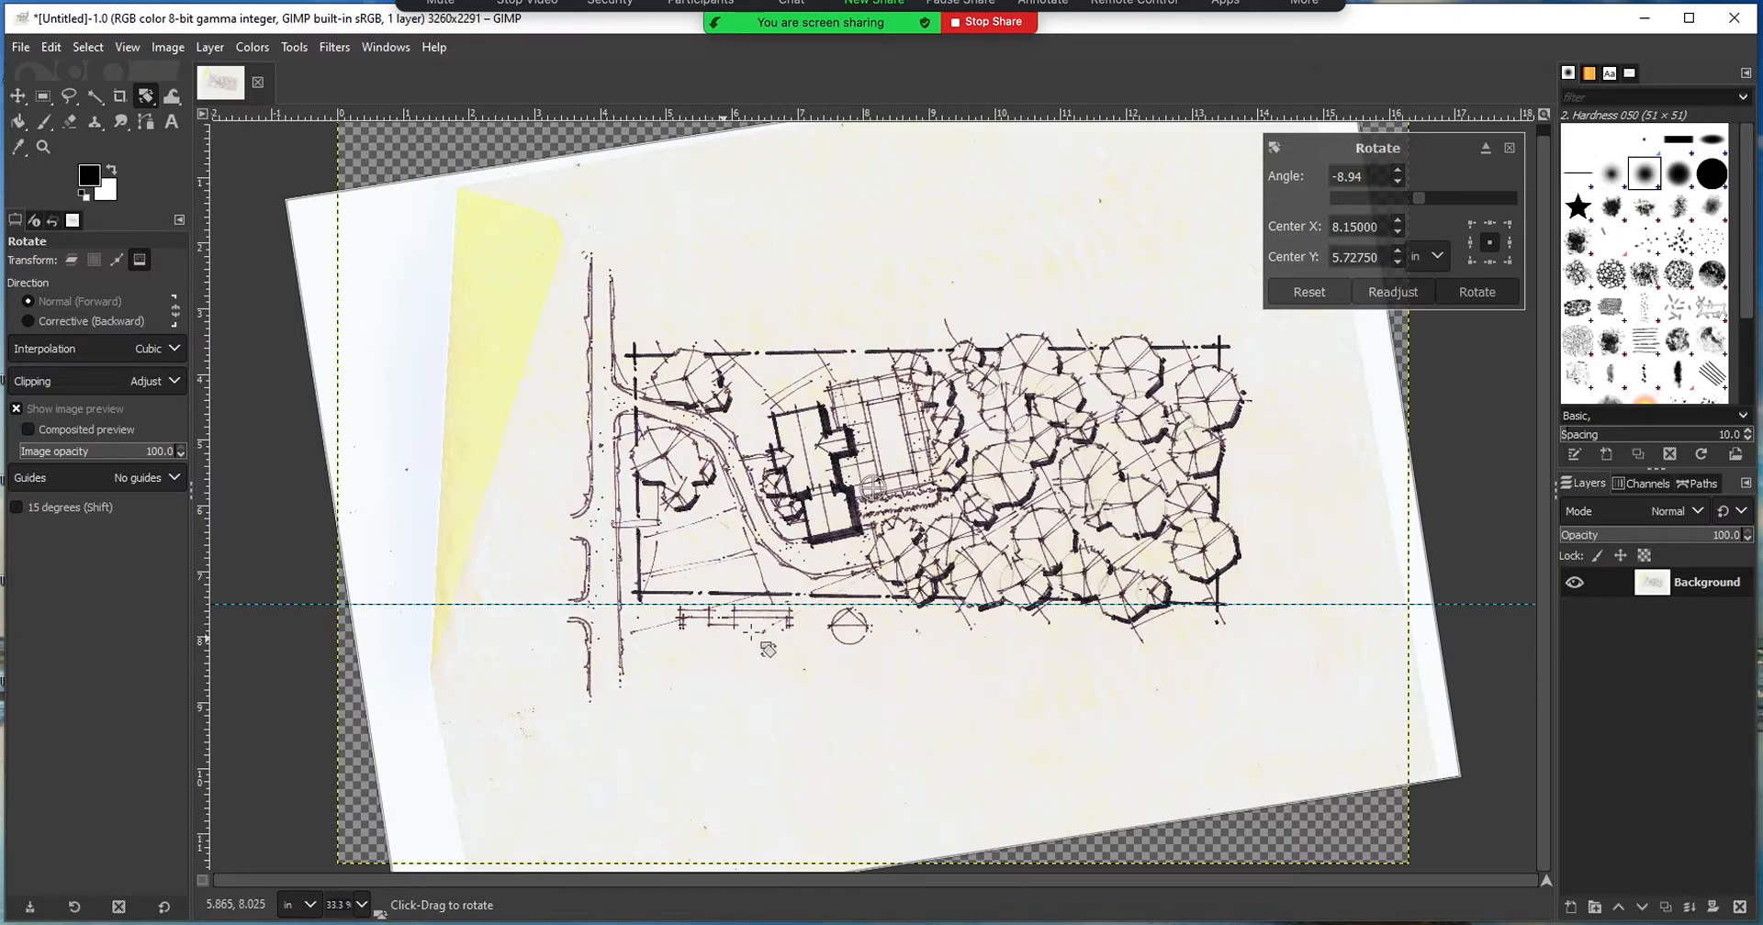
{"action": "left_click", "coordinate": [1480, 294]}
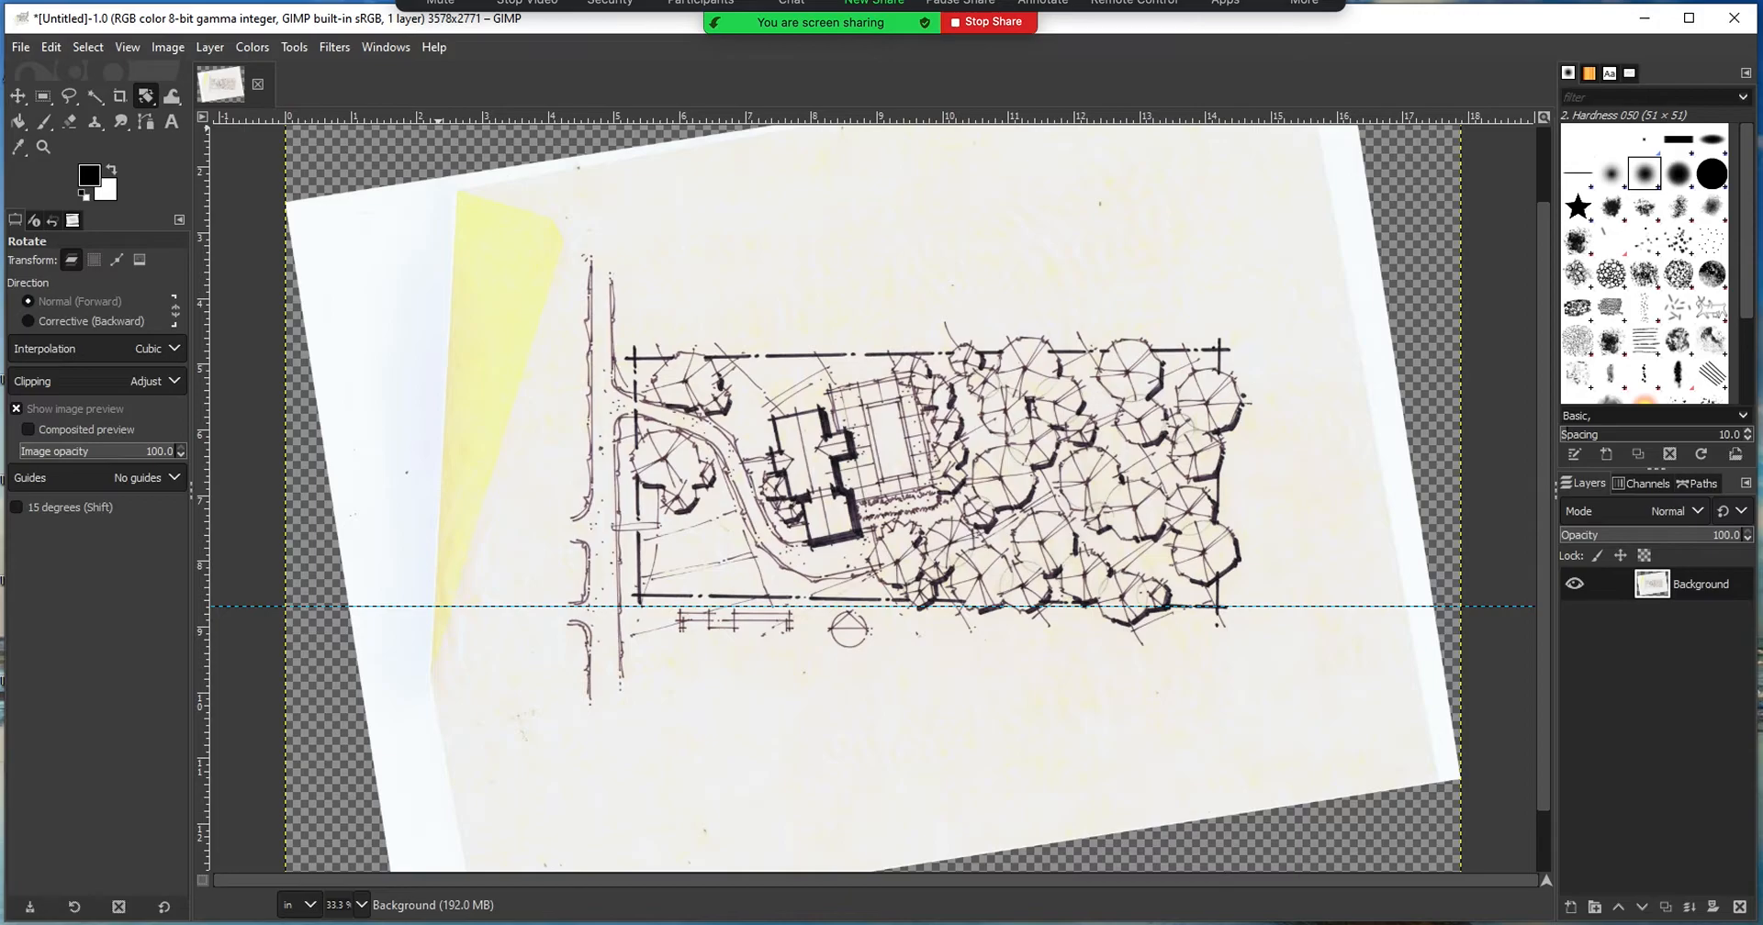
- Crop the rotated image around the site plan to 2364 × 1656 px, and crop it again more tightly to 2096 × 1400 px
{"action": "left_click", "coordinate": [138, 47]}
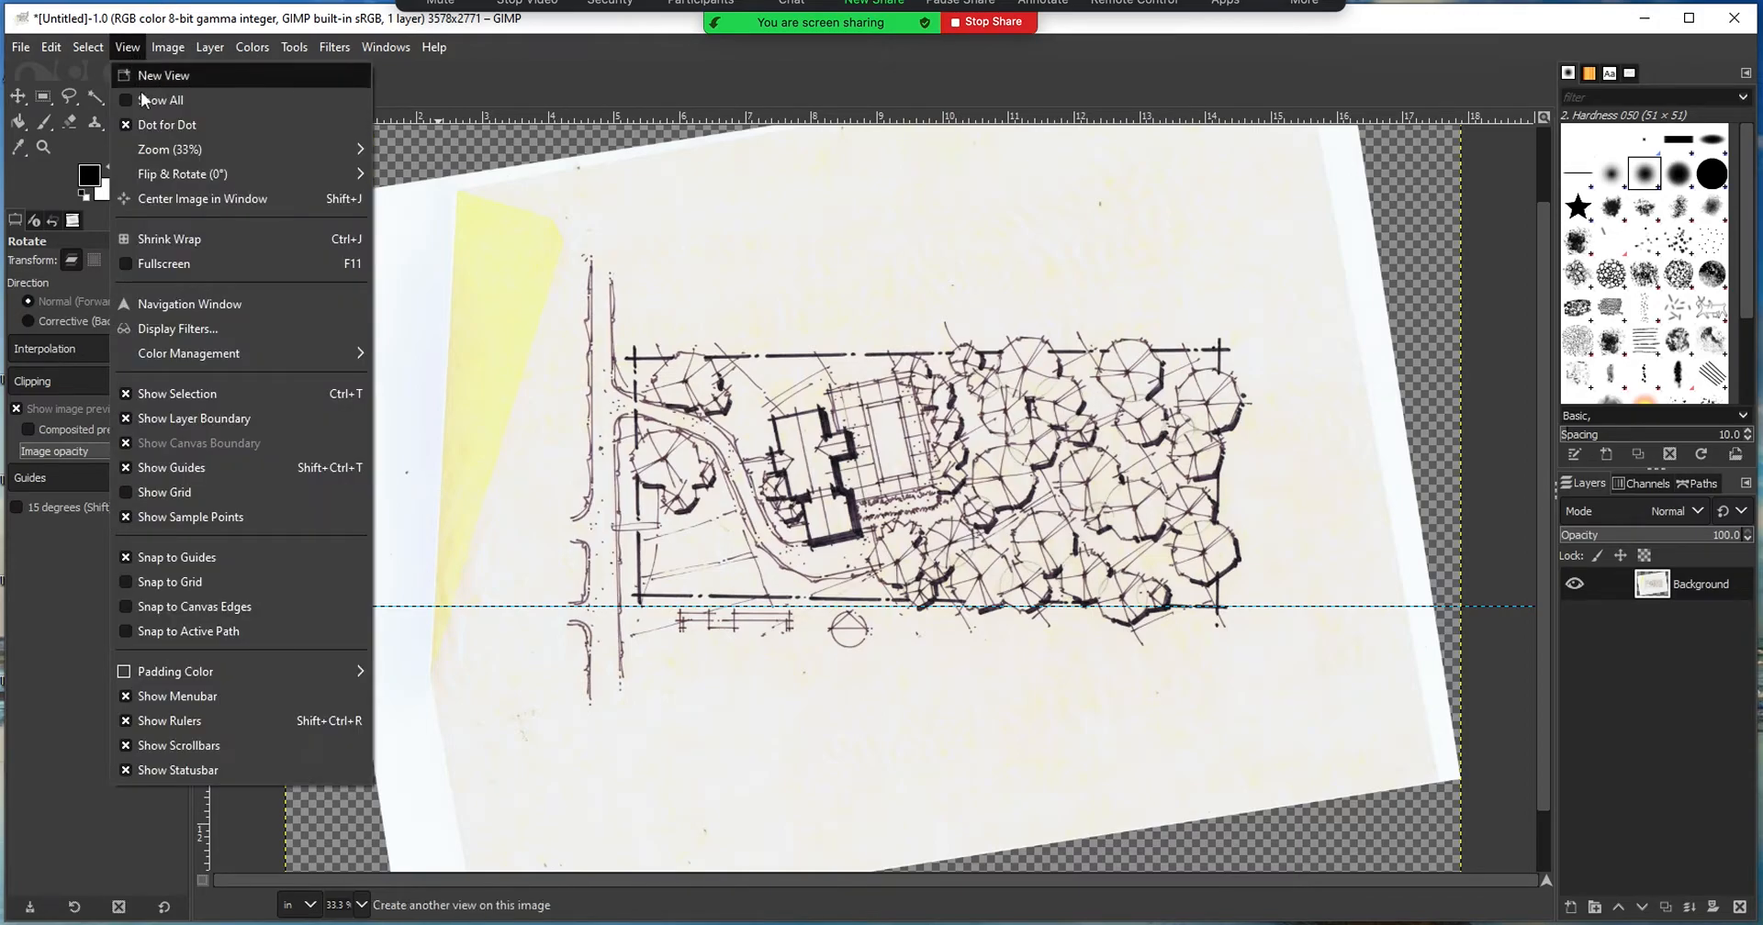
{"action": "mouse_move", "coordinate": [156, 151]}
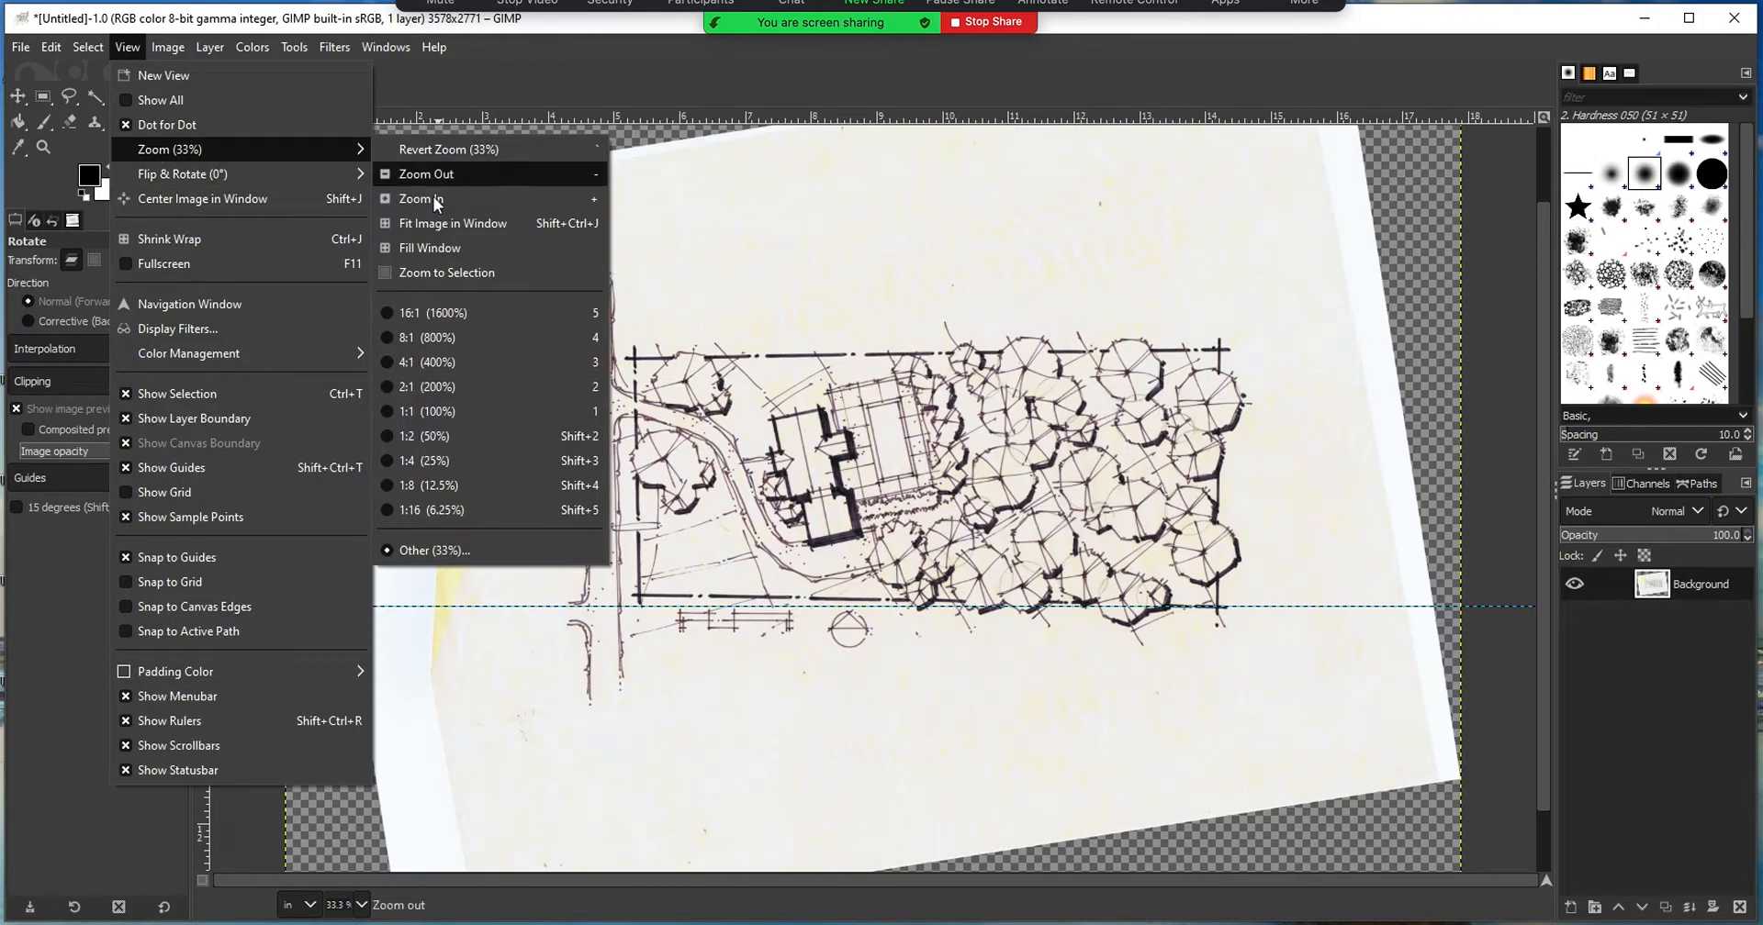
{"action": "left_click", "coordinate": [427, 174]}
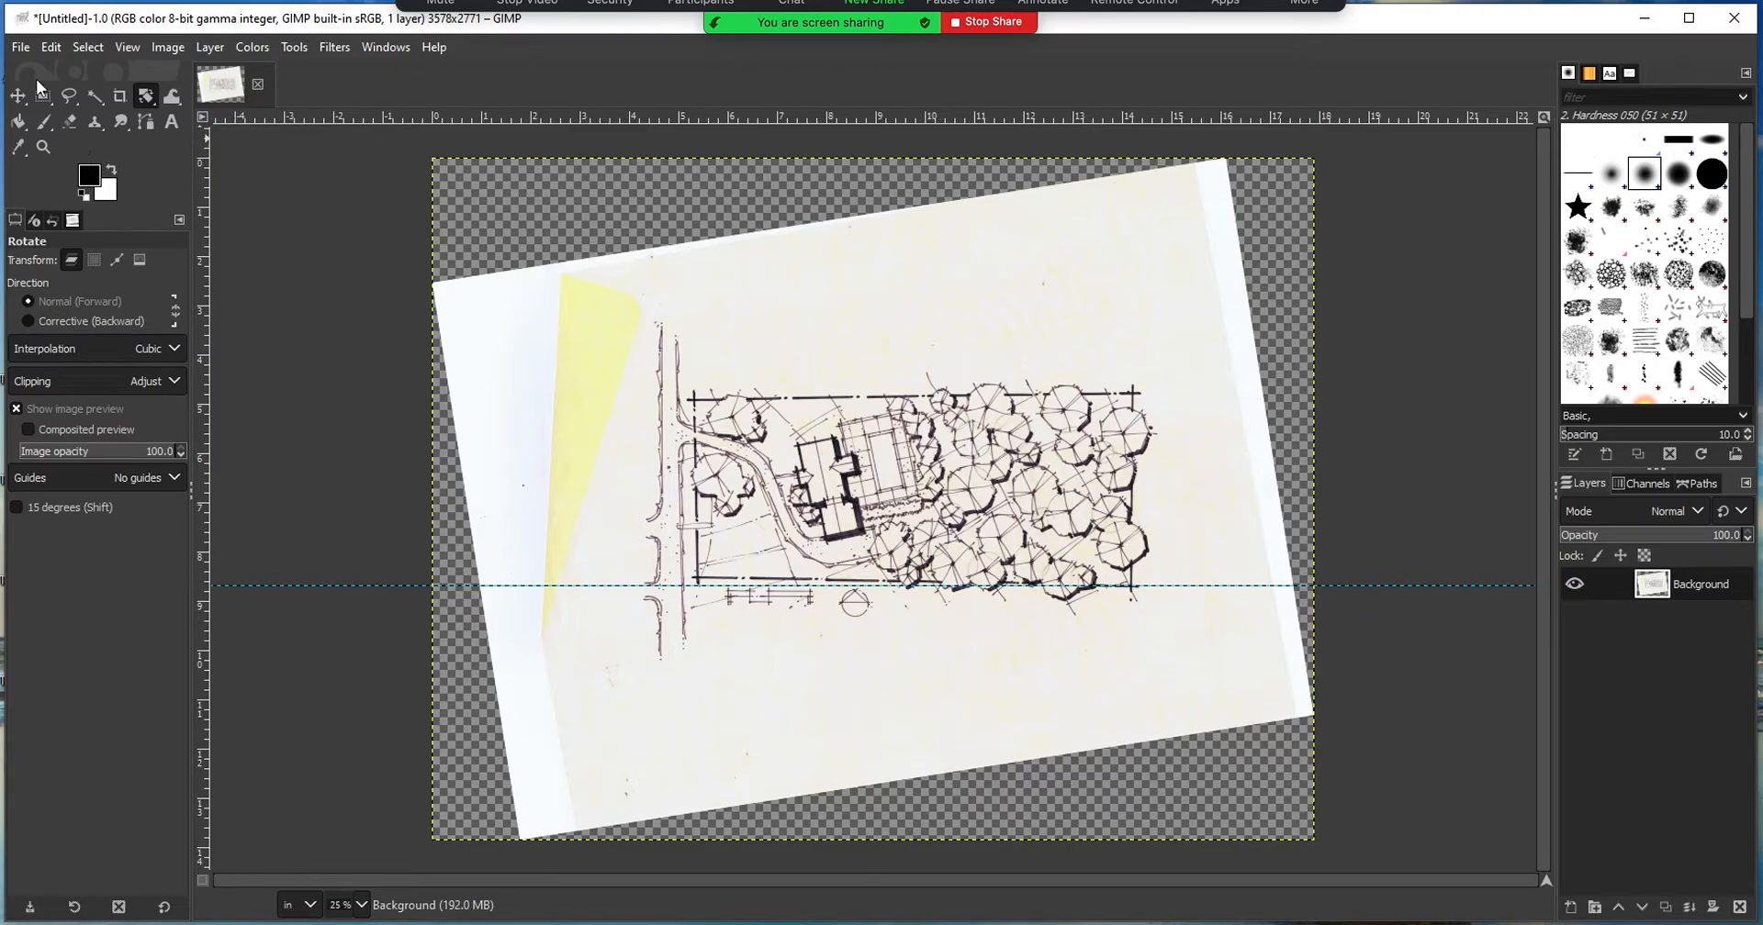
{"action": "left_click", "coordinate": [121, 95]}
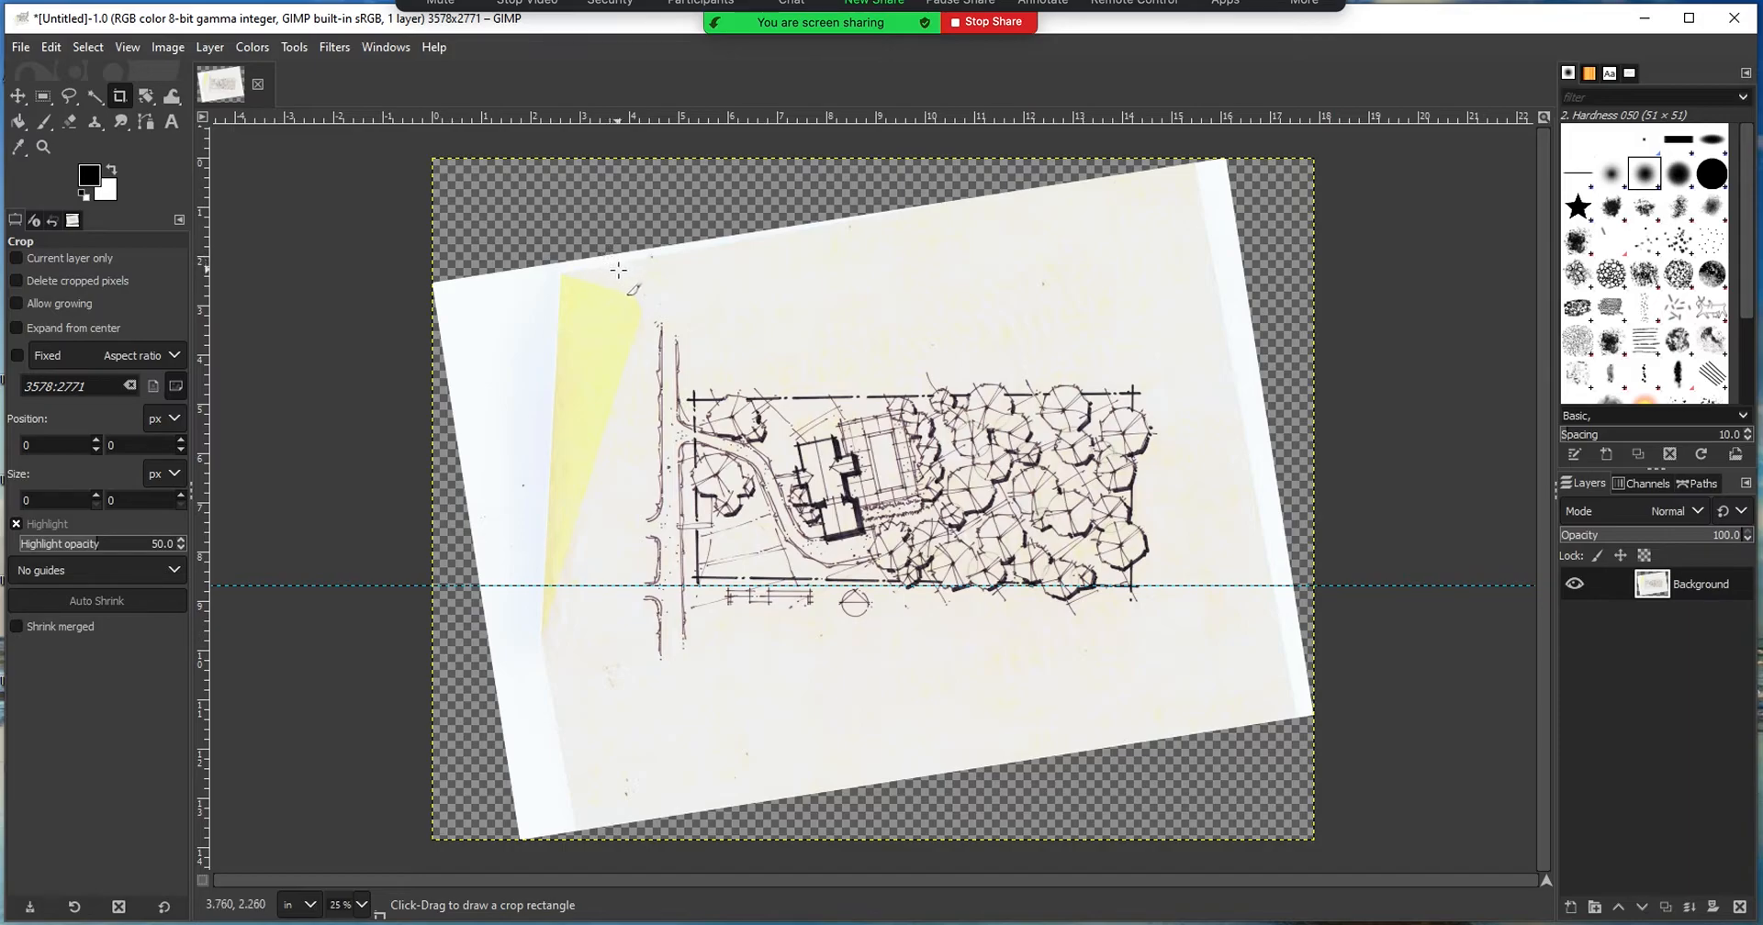
{"action": "left_click_drag", "start_coordinate": [622, 271], "coordinate": [1231, 705]}
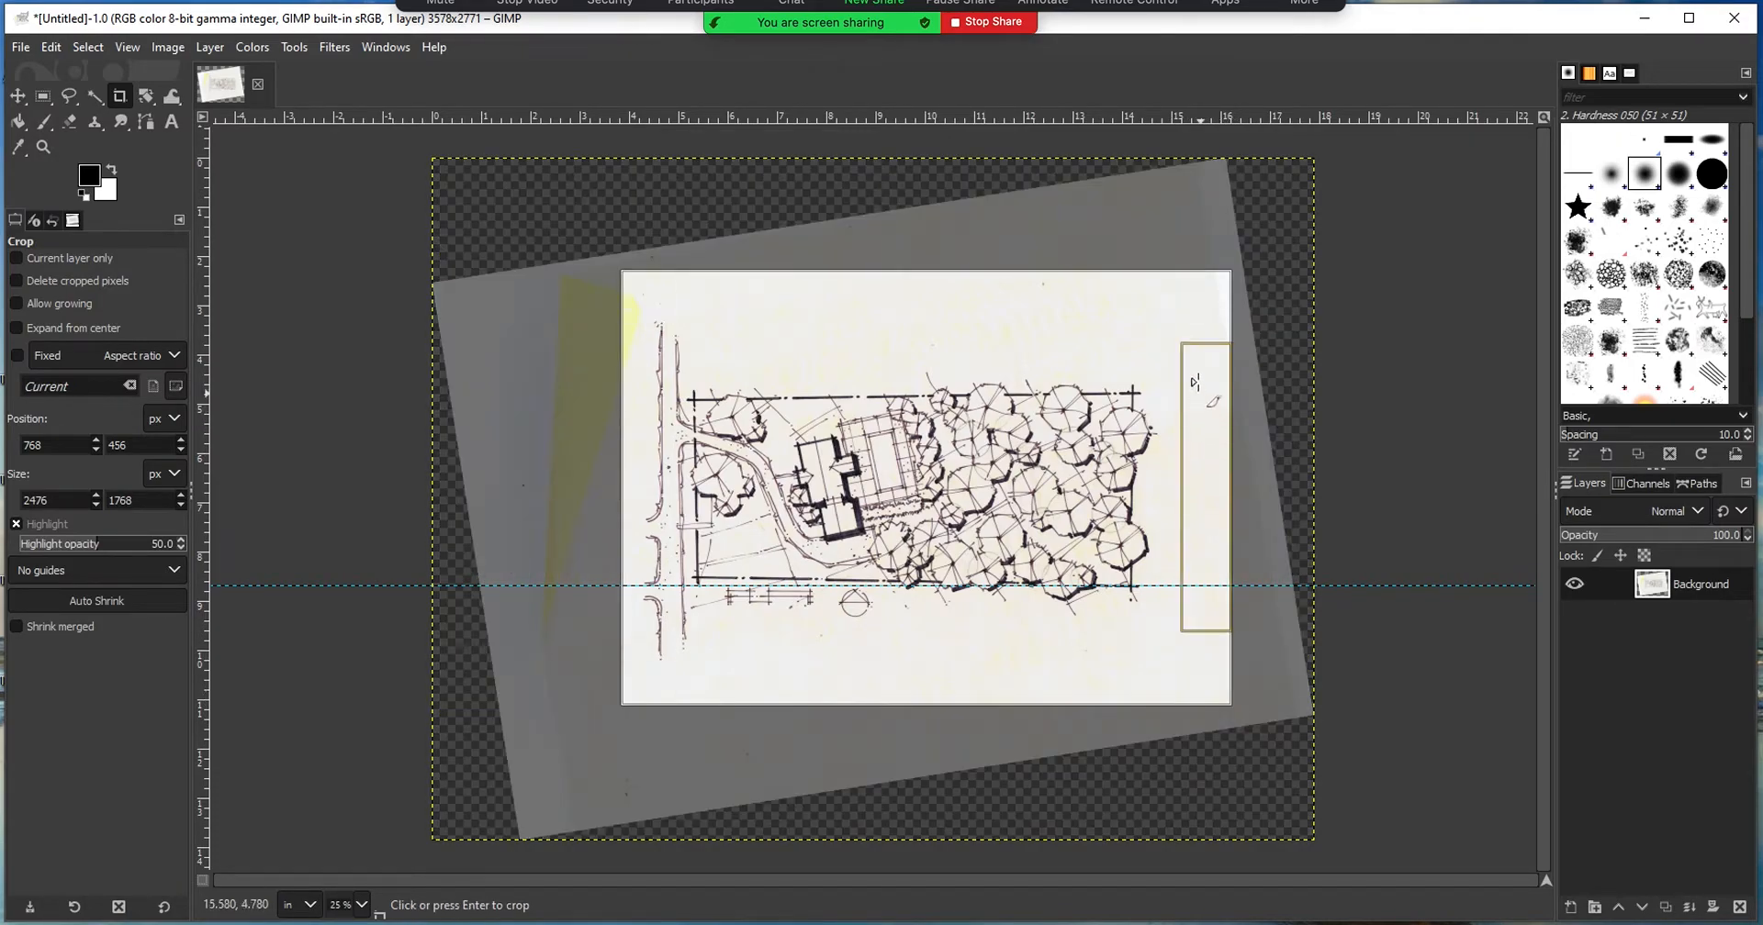
{"action": "left_click_drag", "start_coordinate": [1198, 294], "coordinate": [1176, 314]}
{"action": "left_click_drag", "start_coordinate": [1204, 704], "coordinate": [1207, 709]}
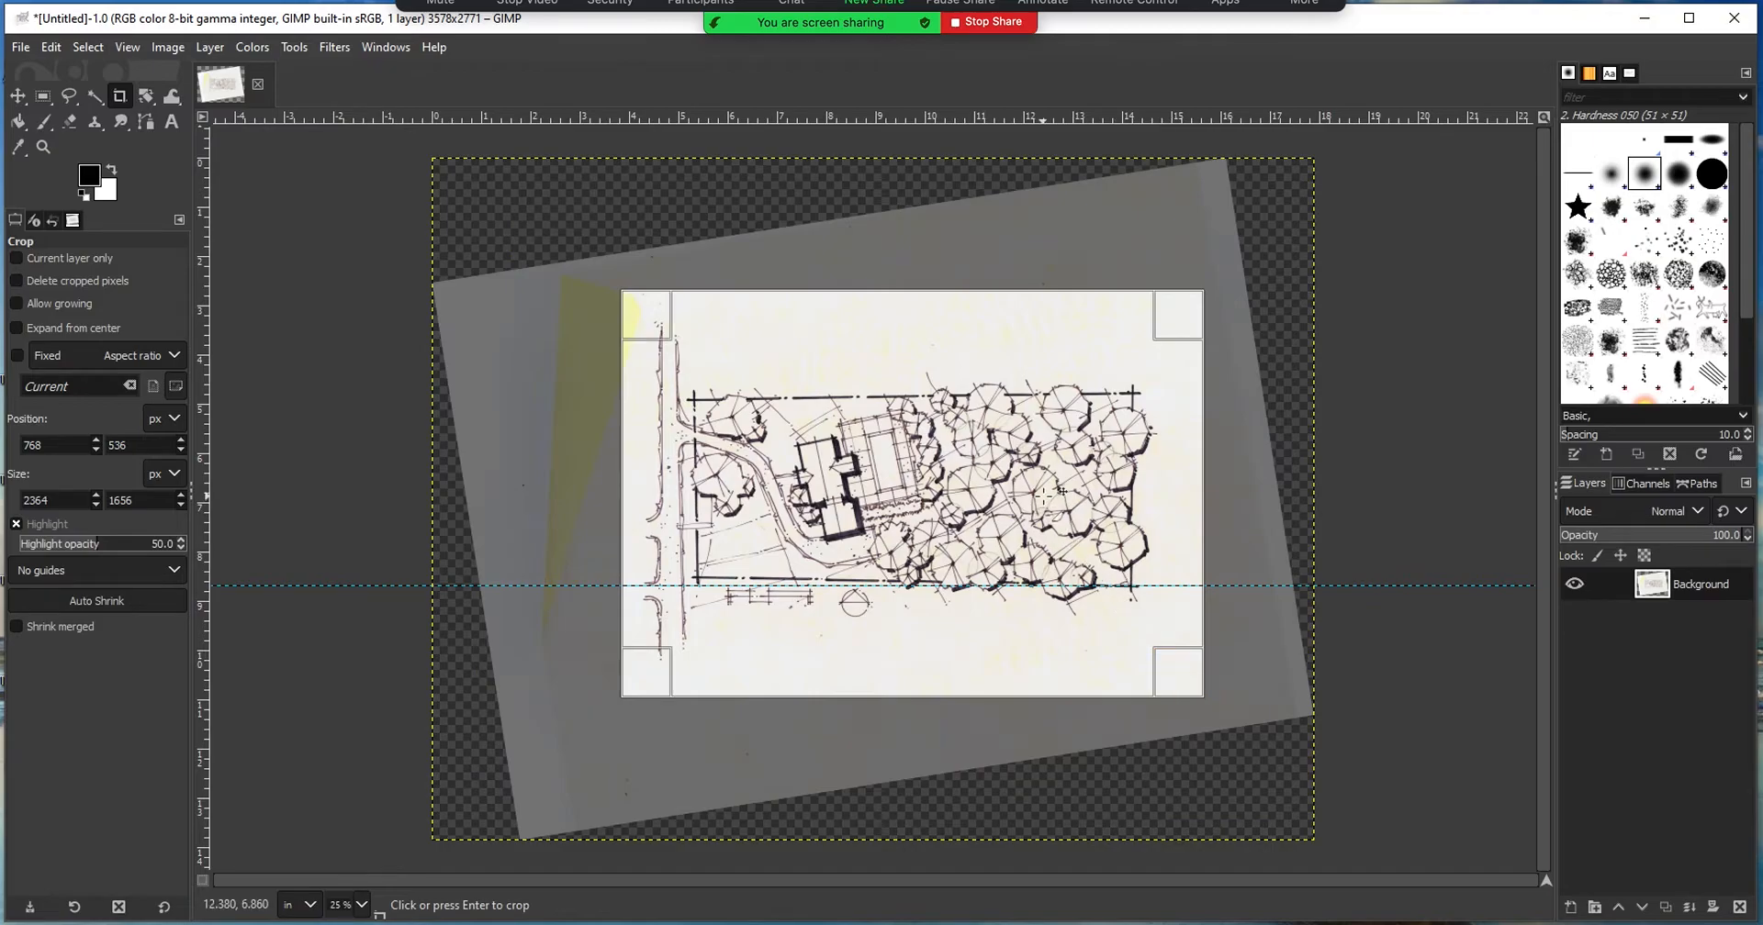
{"action": "key", "text": "Return"}
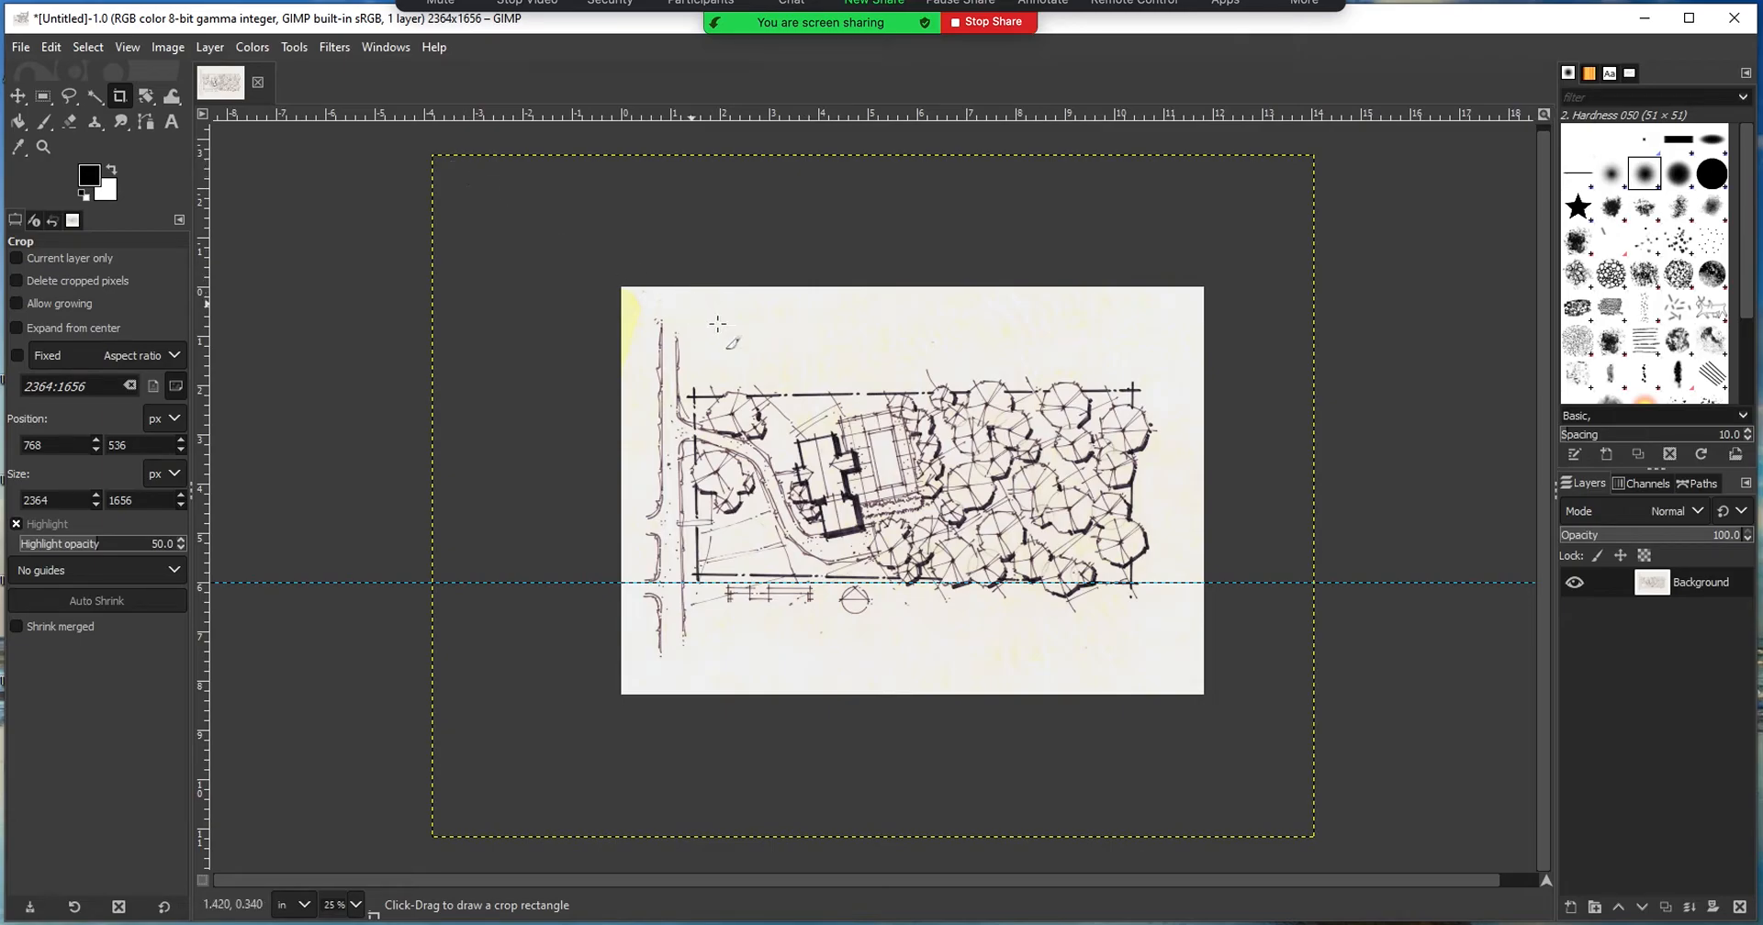
{"action": "left_click_drag", "start_coordinate": [641, 318], "coordinate": [1153, 657]}
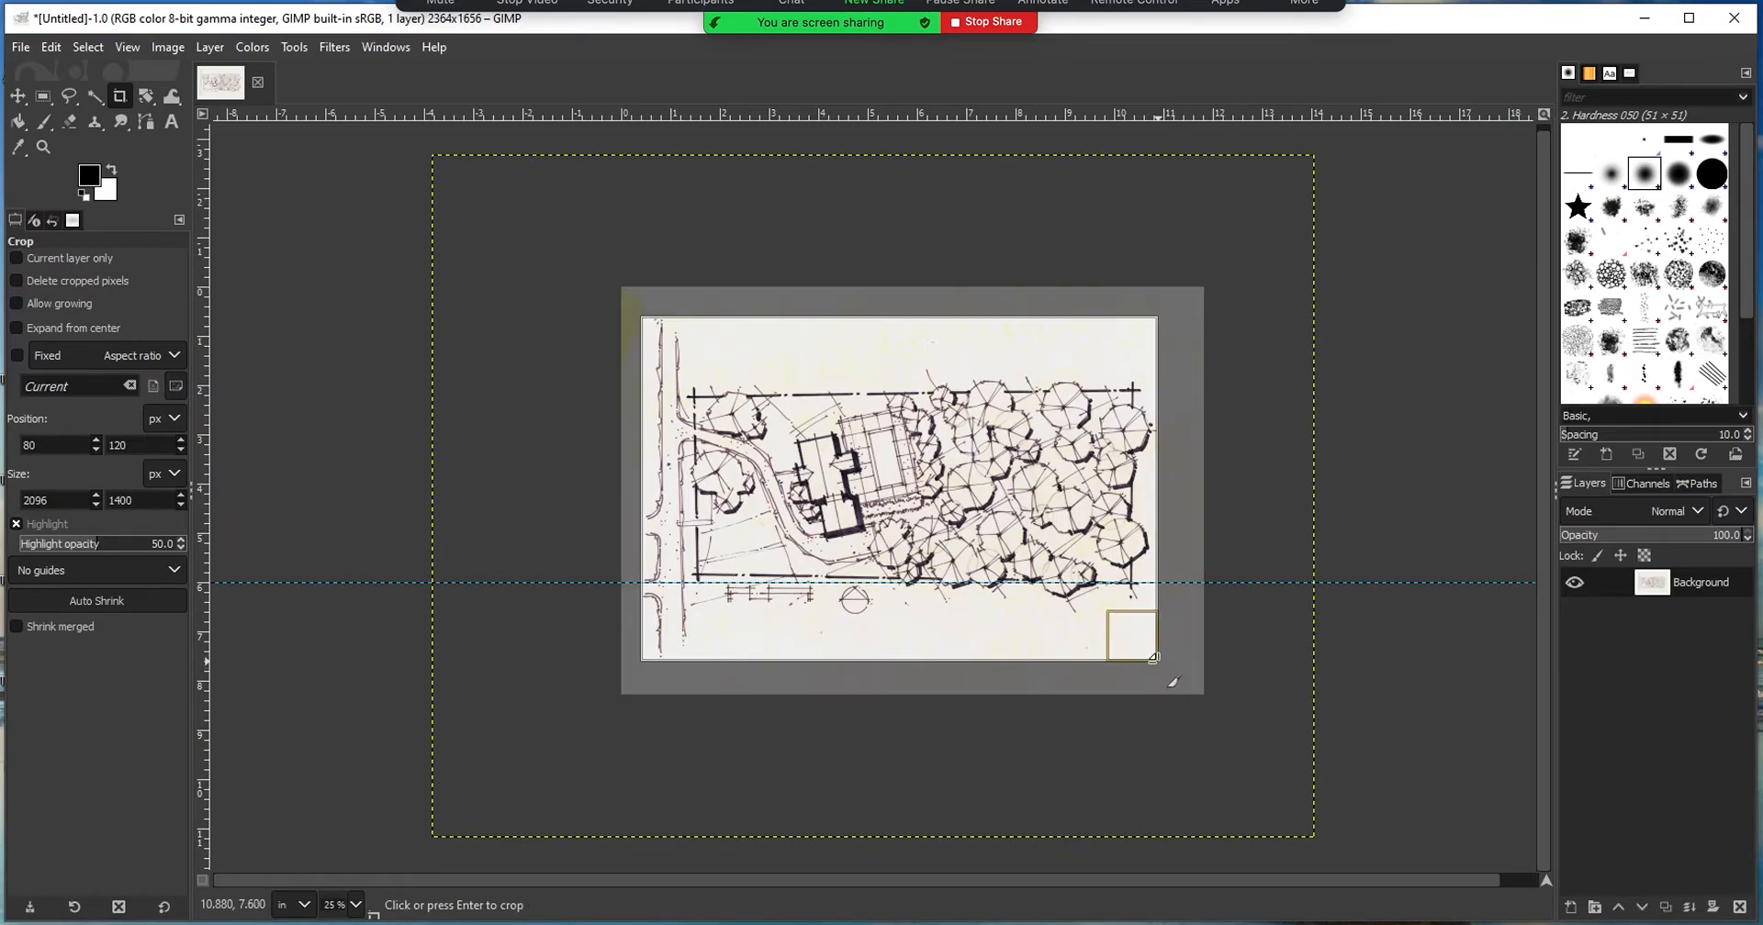
{"action": "left_click", "coordinate": [962, 504]}
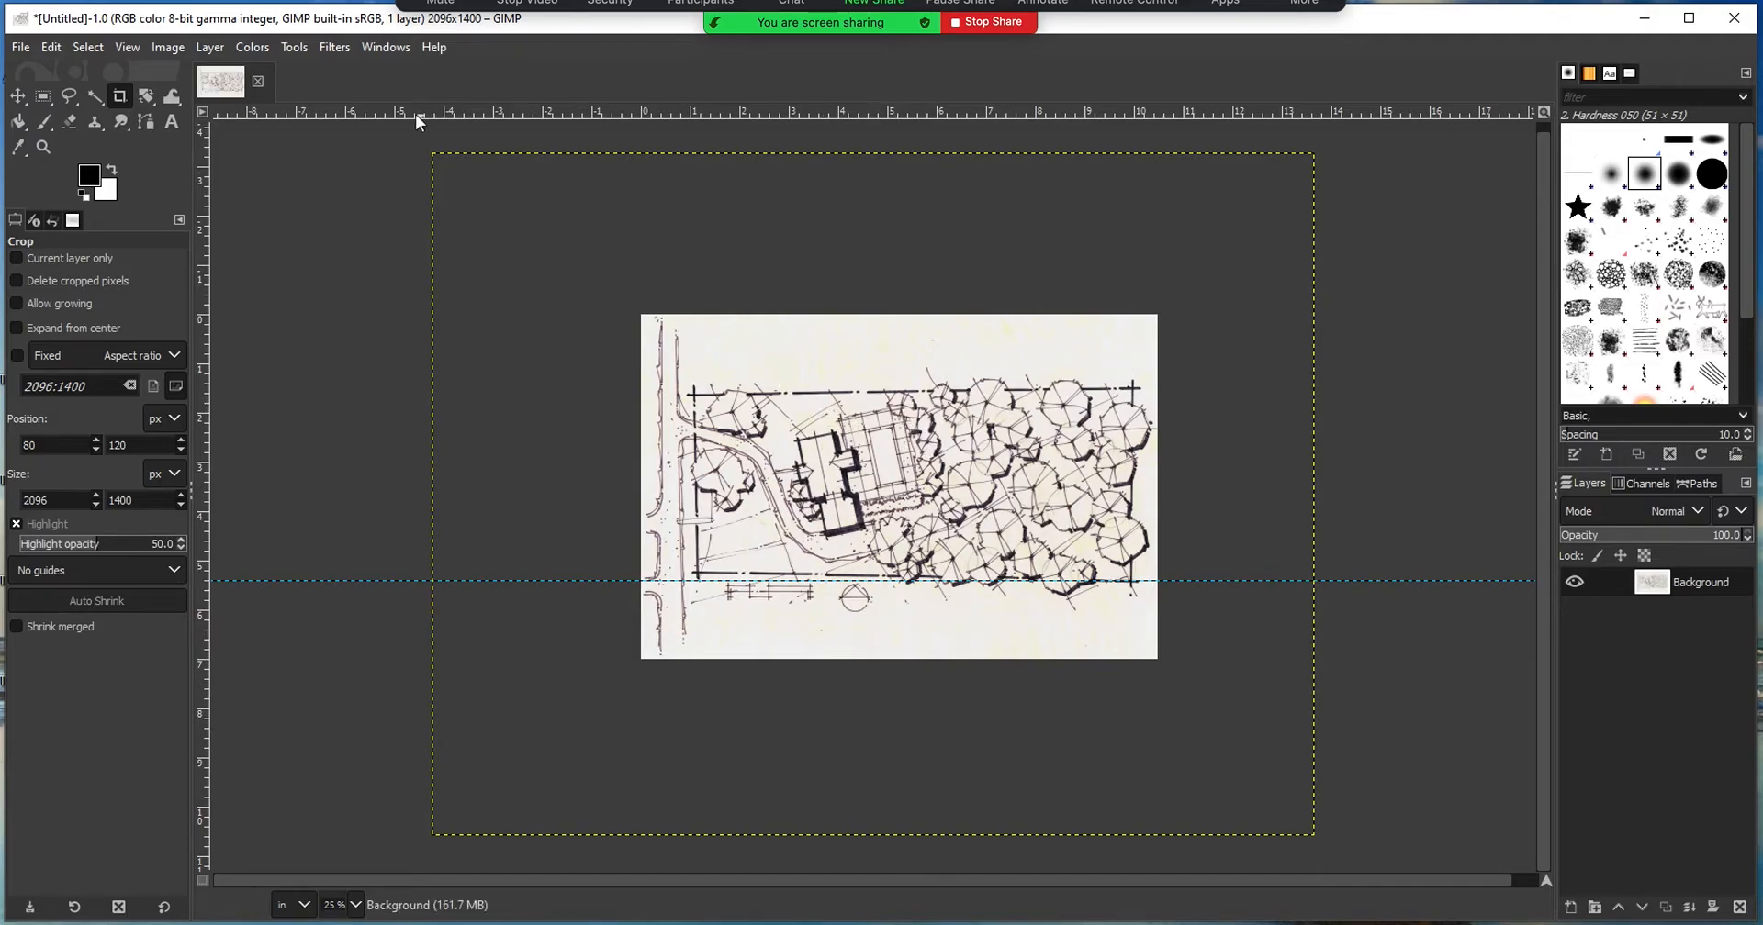
- Apply a Curves adjustment to the Value channel, with the white point at input 161 and the black point at input 87
{"action": "left_click", "coordinate": [123, 47]}
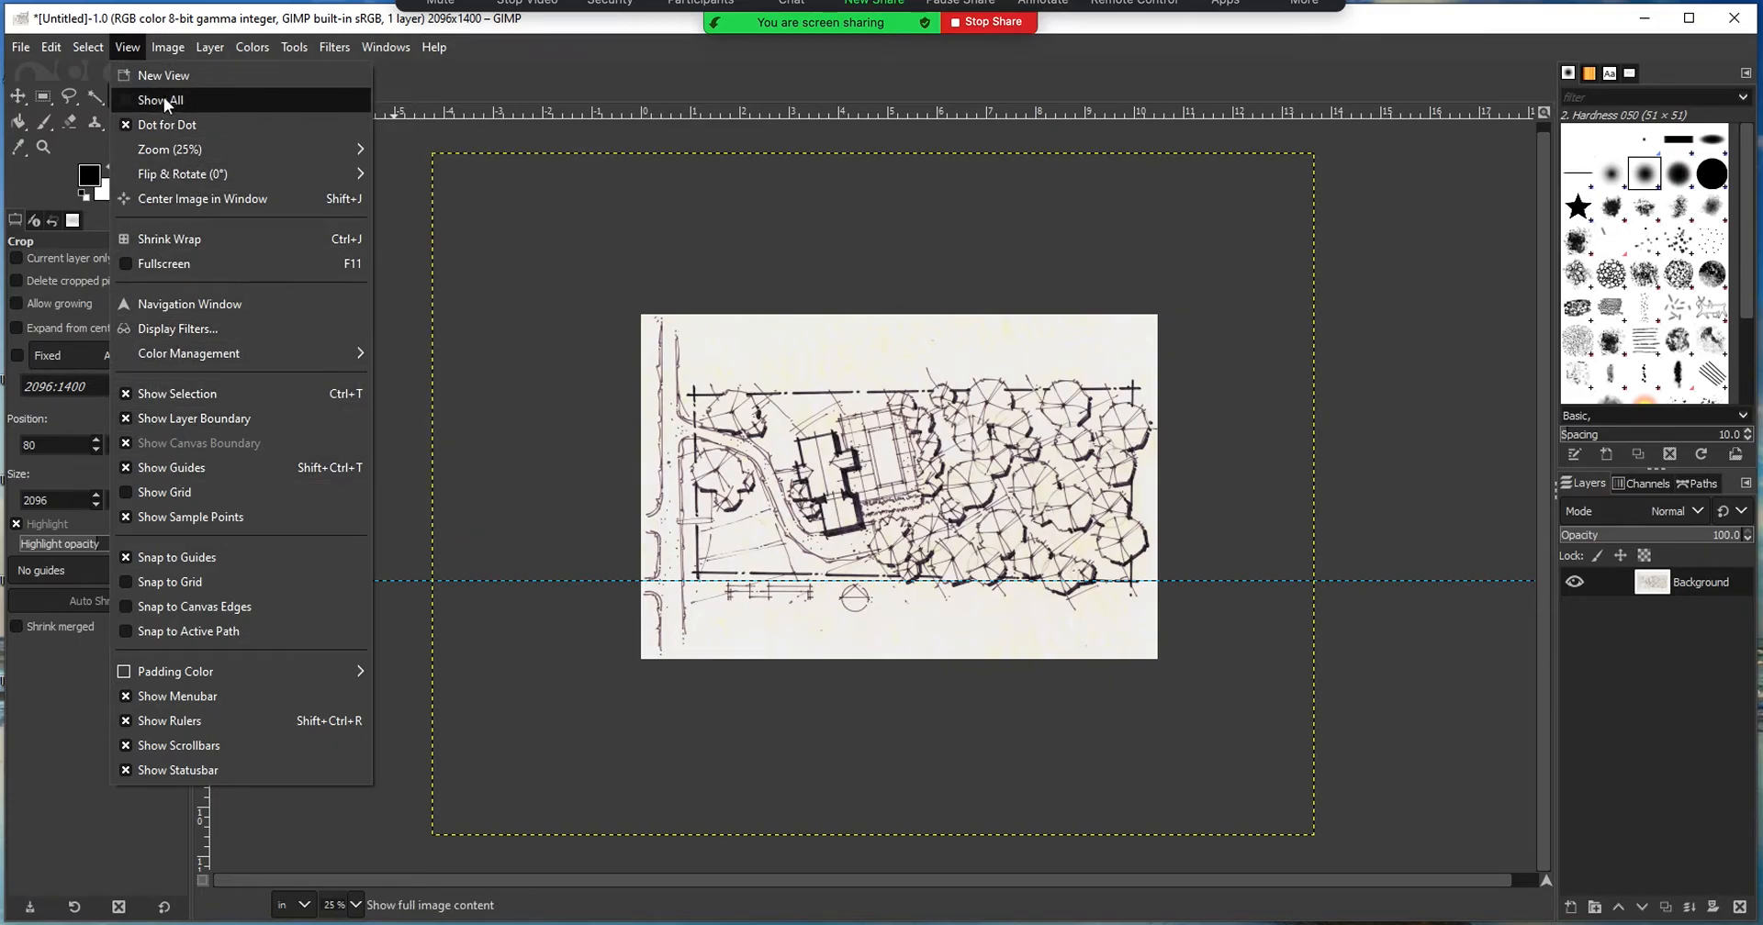
{"action": "mouse_move", "coordinate": [168, 147]}
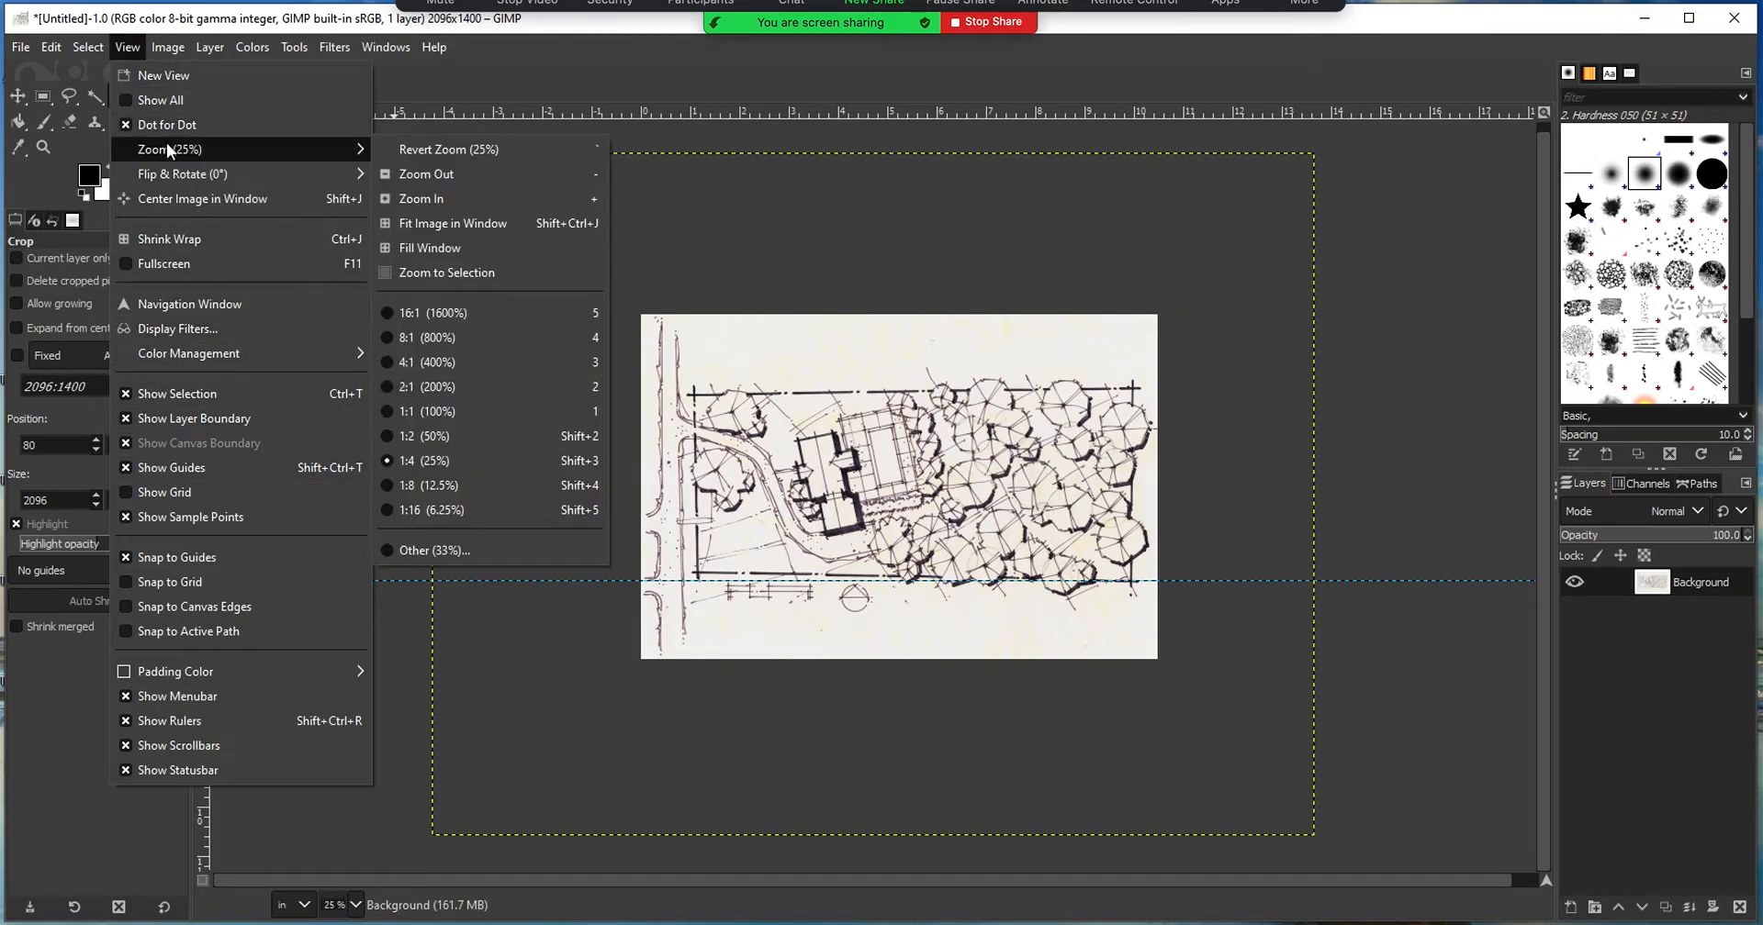
{"action": "left_click", "coordinate": [415, 202]}
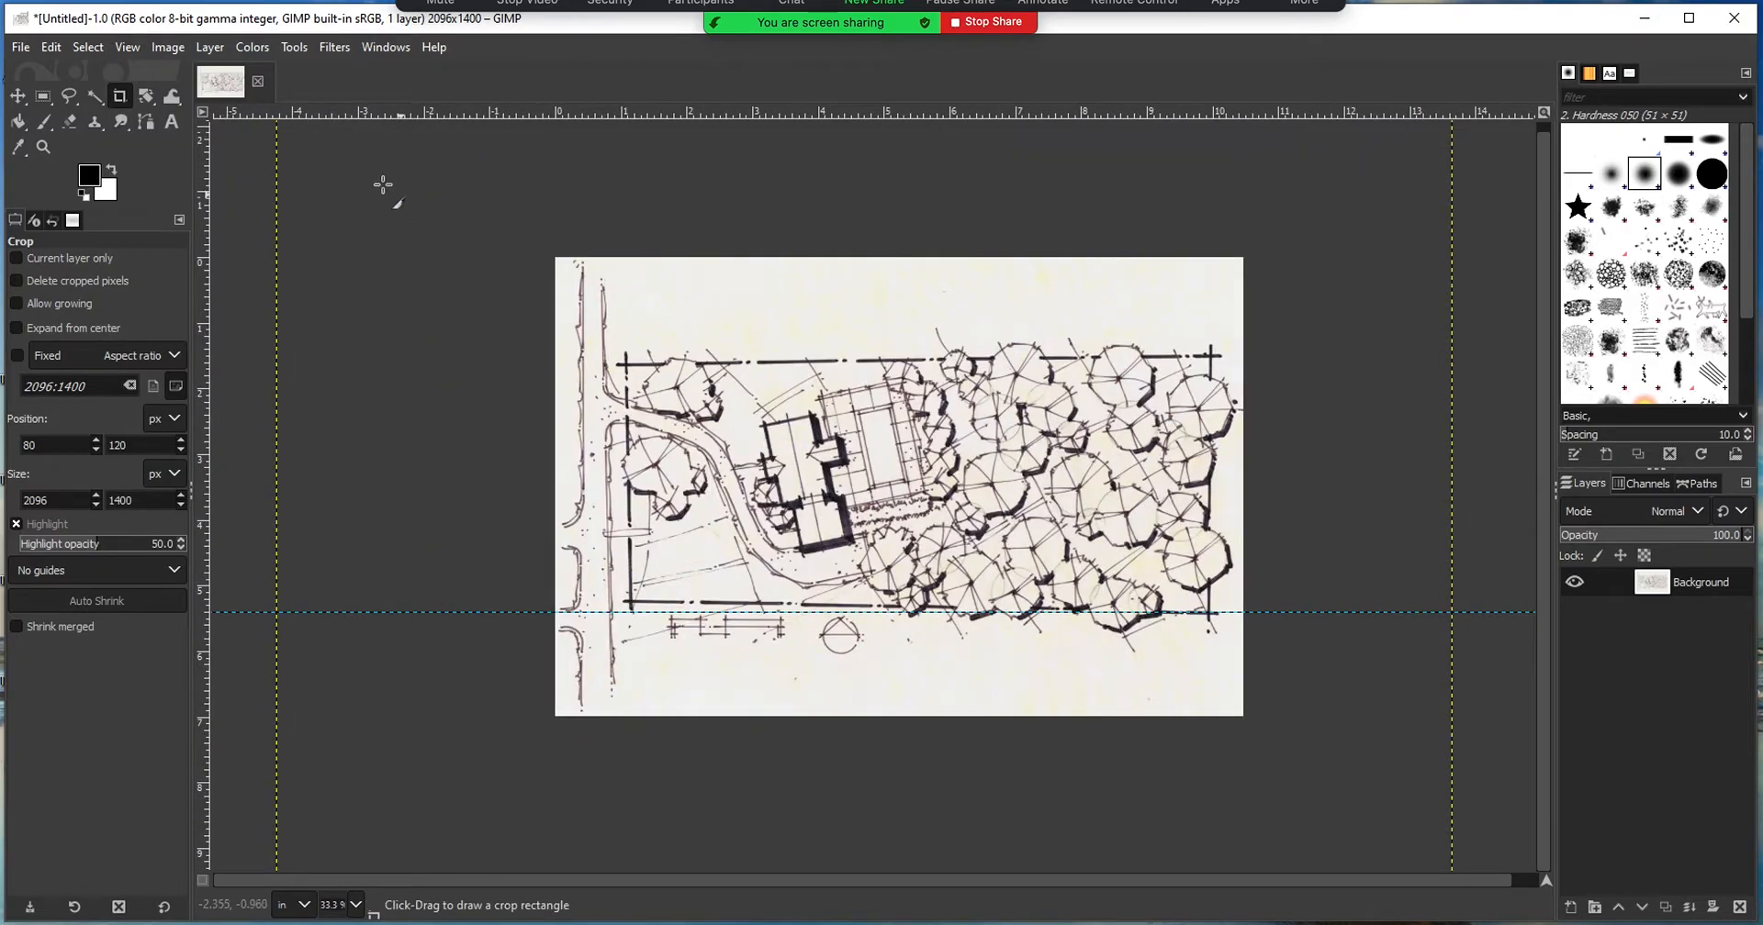
{"action": "left_click", "coordinate": [129, 47]}
{"action": "mouse_move", "coordinate": [170, 149]}
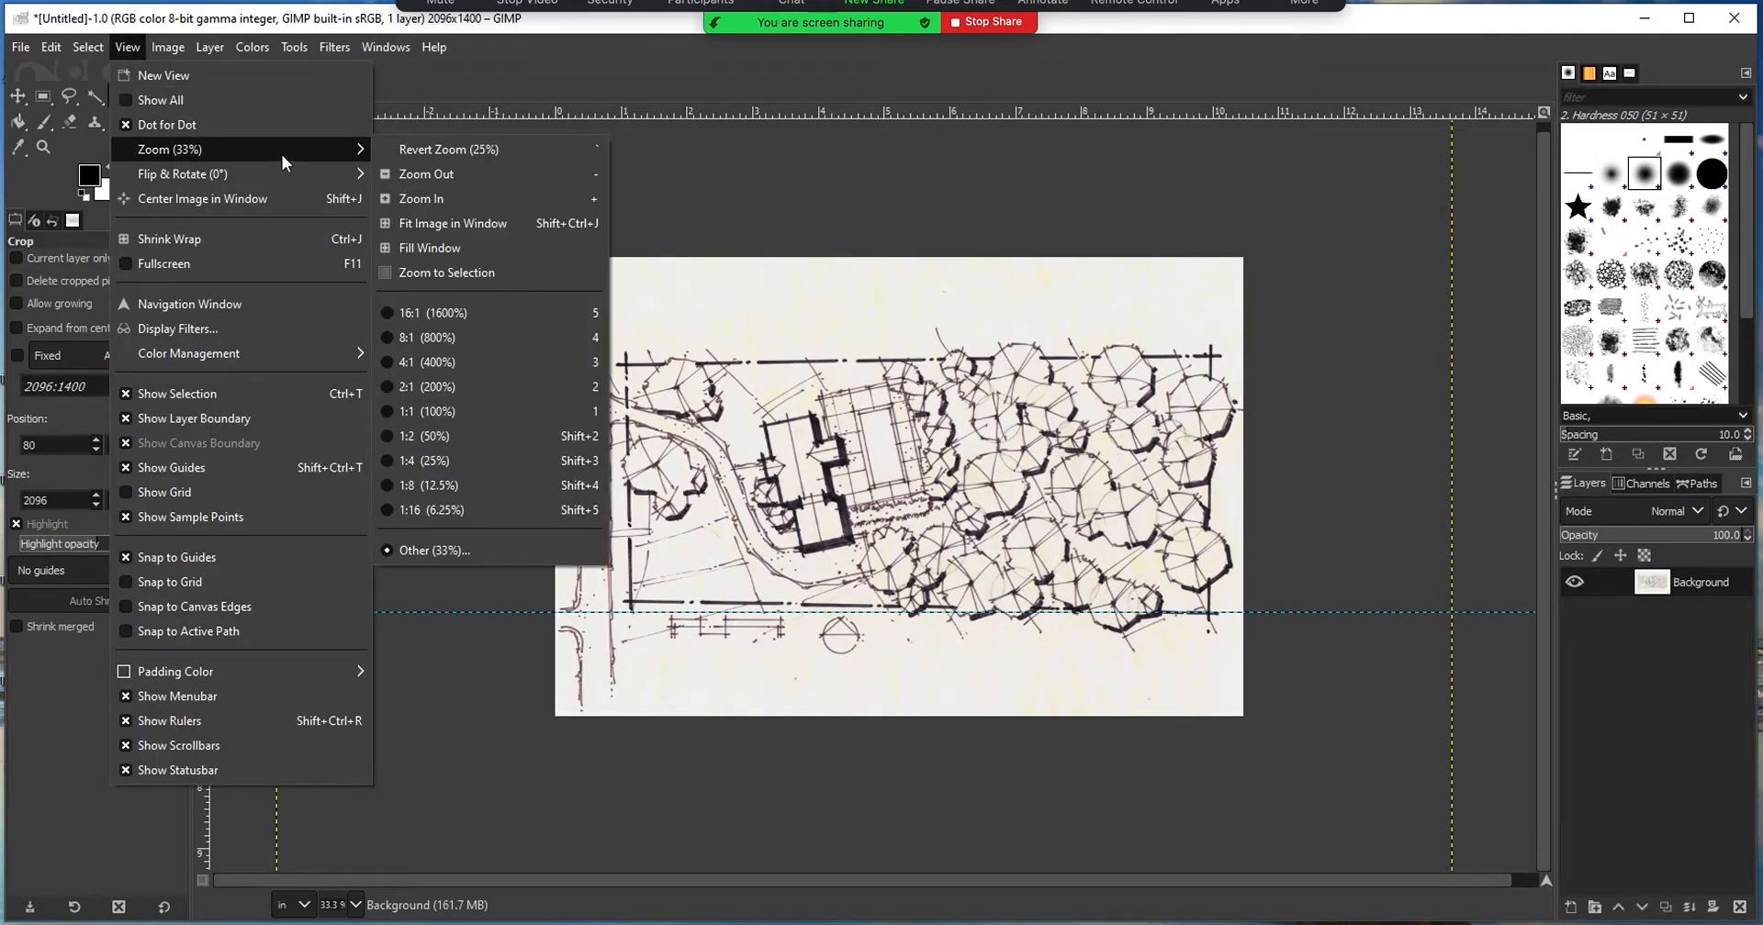
{"action": "left_click", "coordinate": [426, 196]}
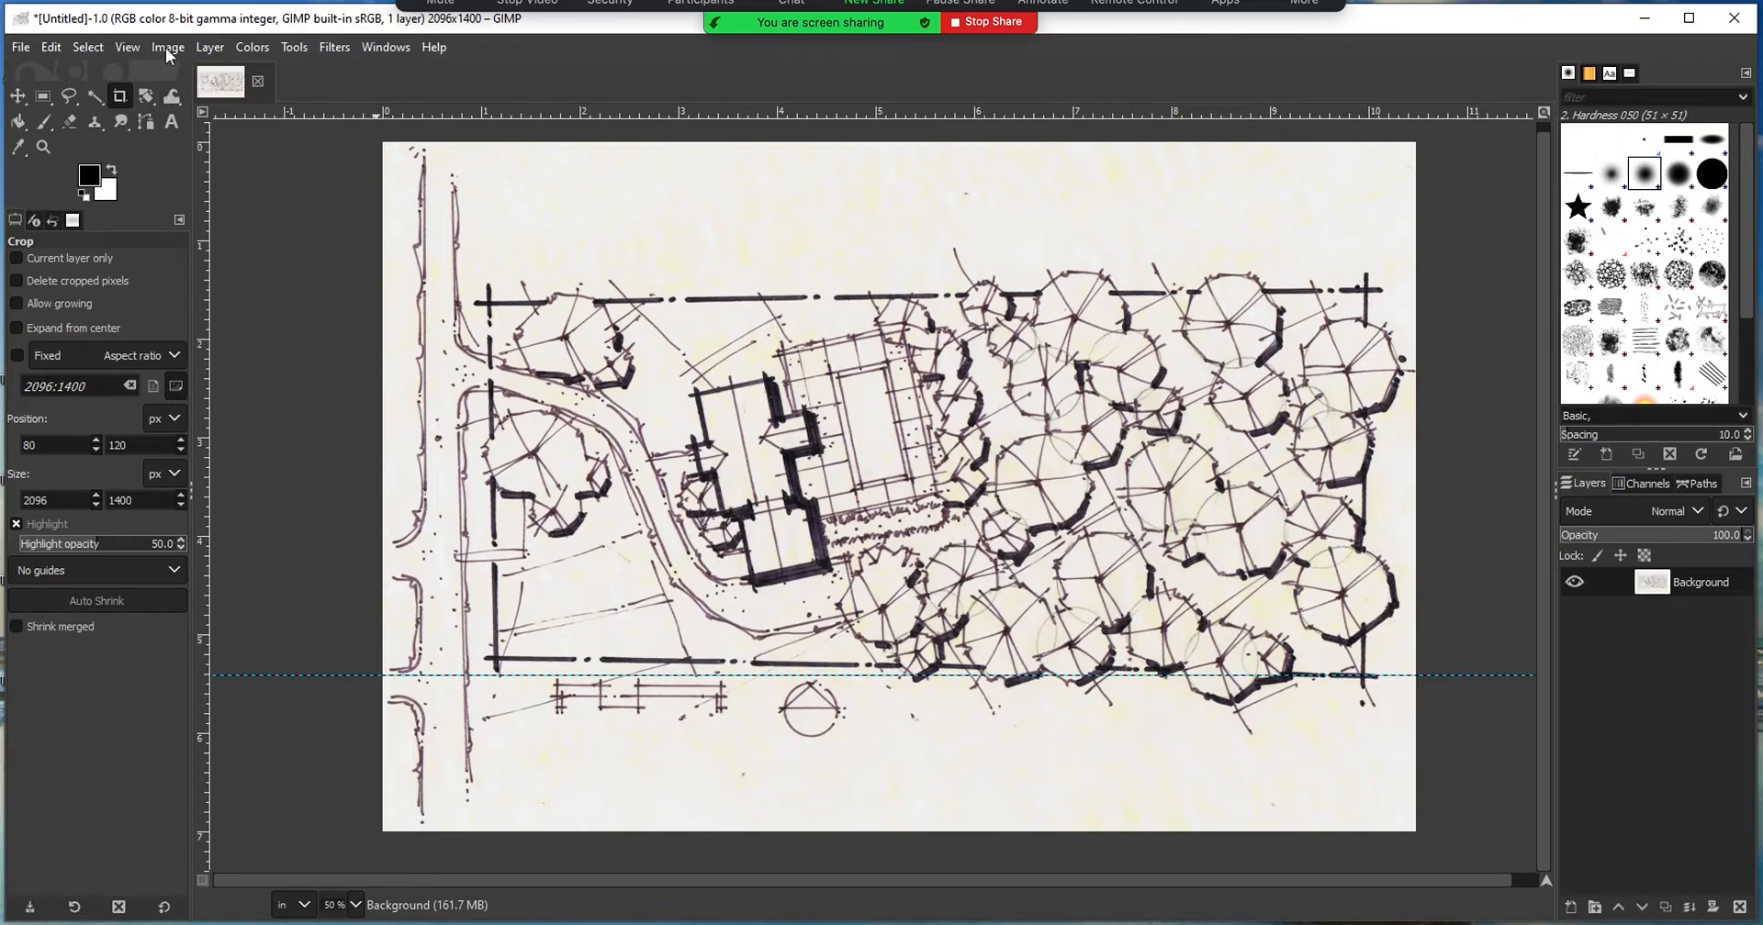
{"action": "left_click", "coordinate": [266, 44]}
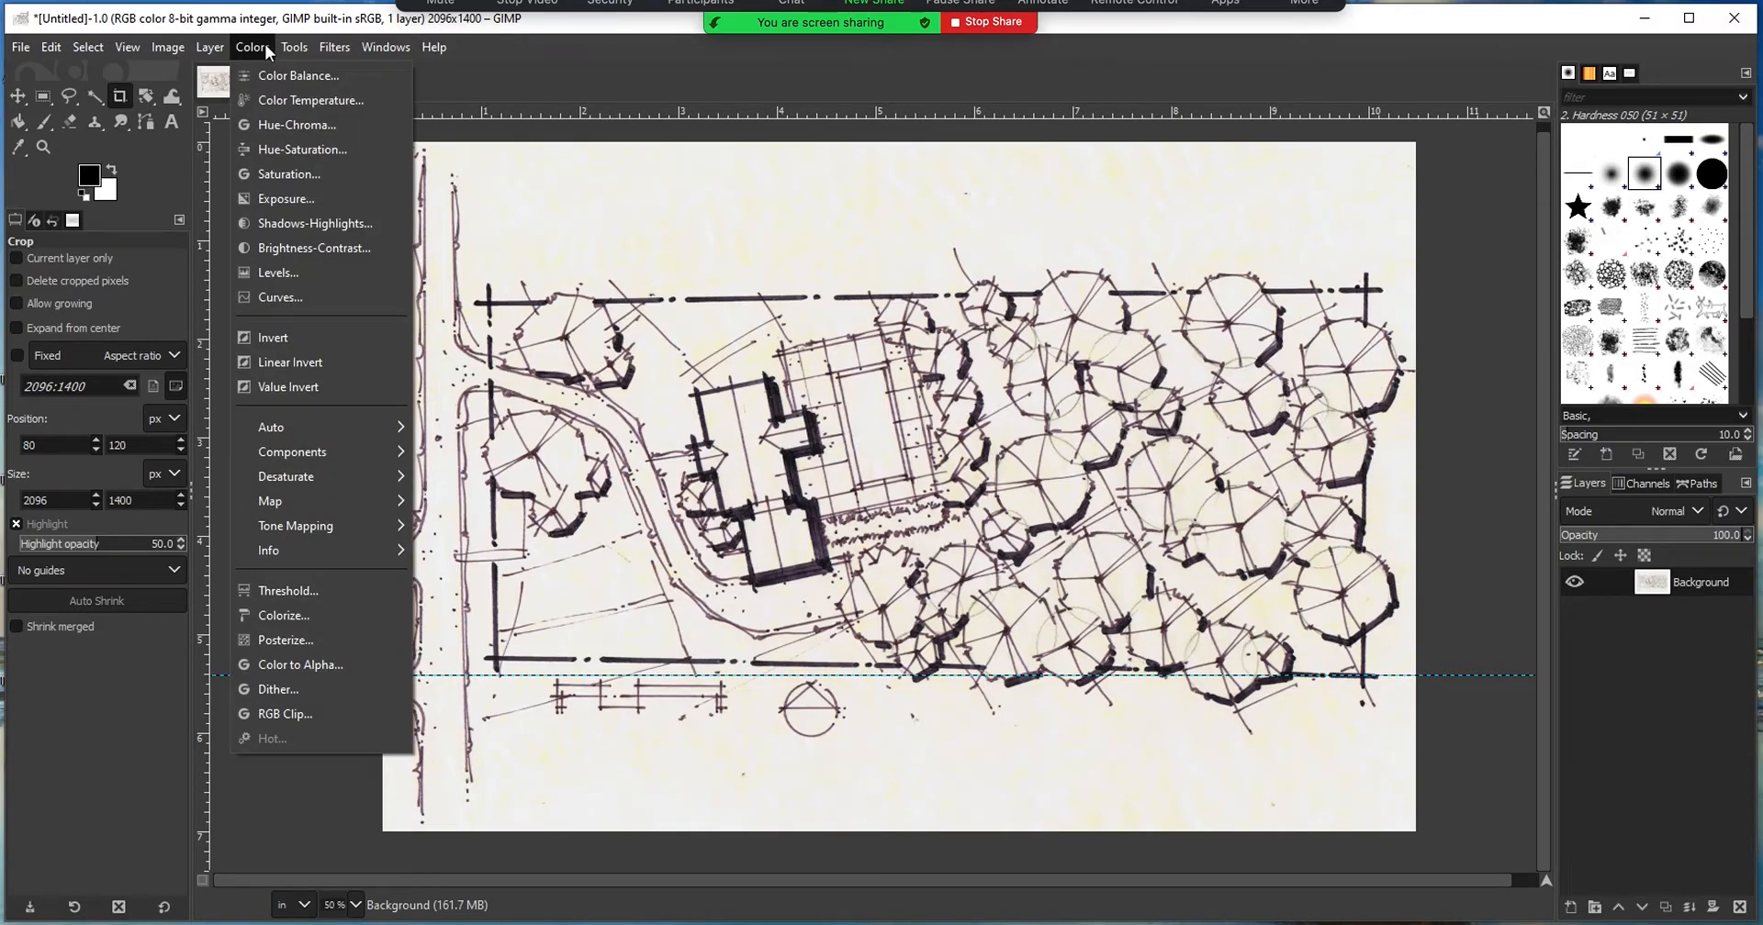
{"action": "left_click", "coordinate": [283, 295]}
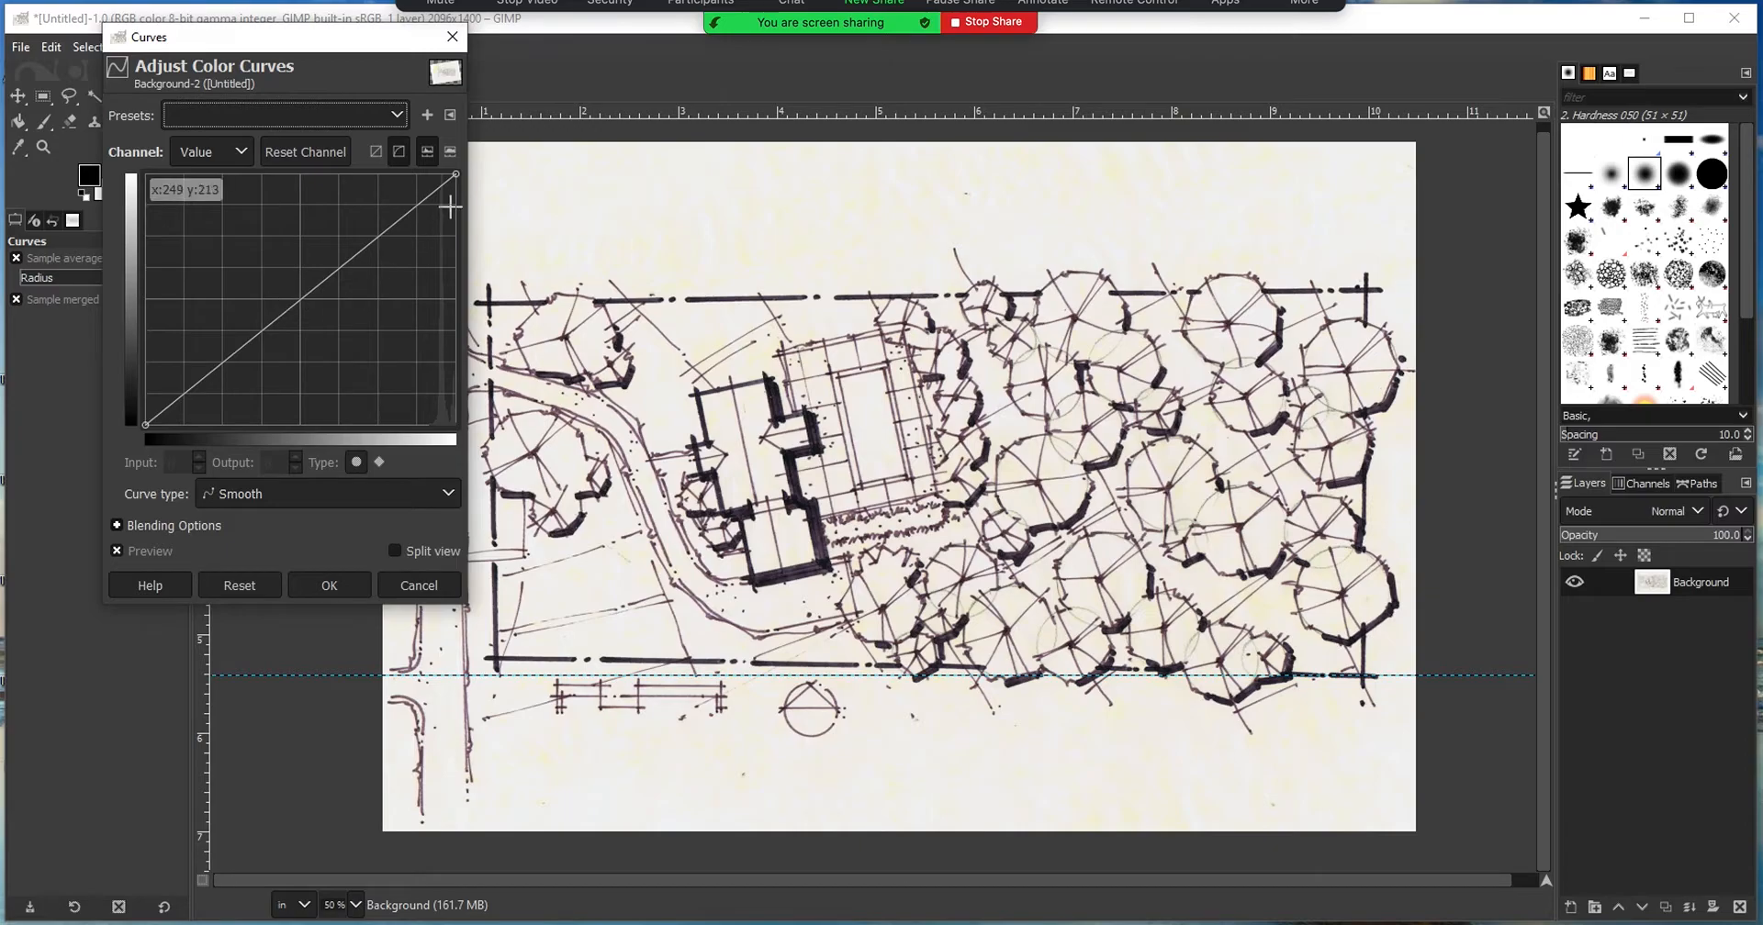
{"action": "left_click_drag", "start_coordinate": [456, 173], "coordinate": [341, 175]}
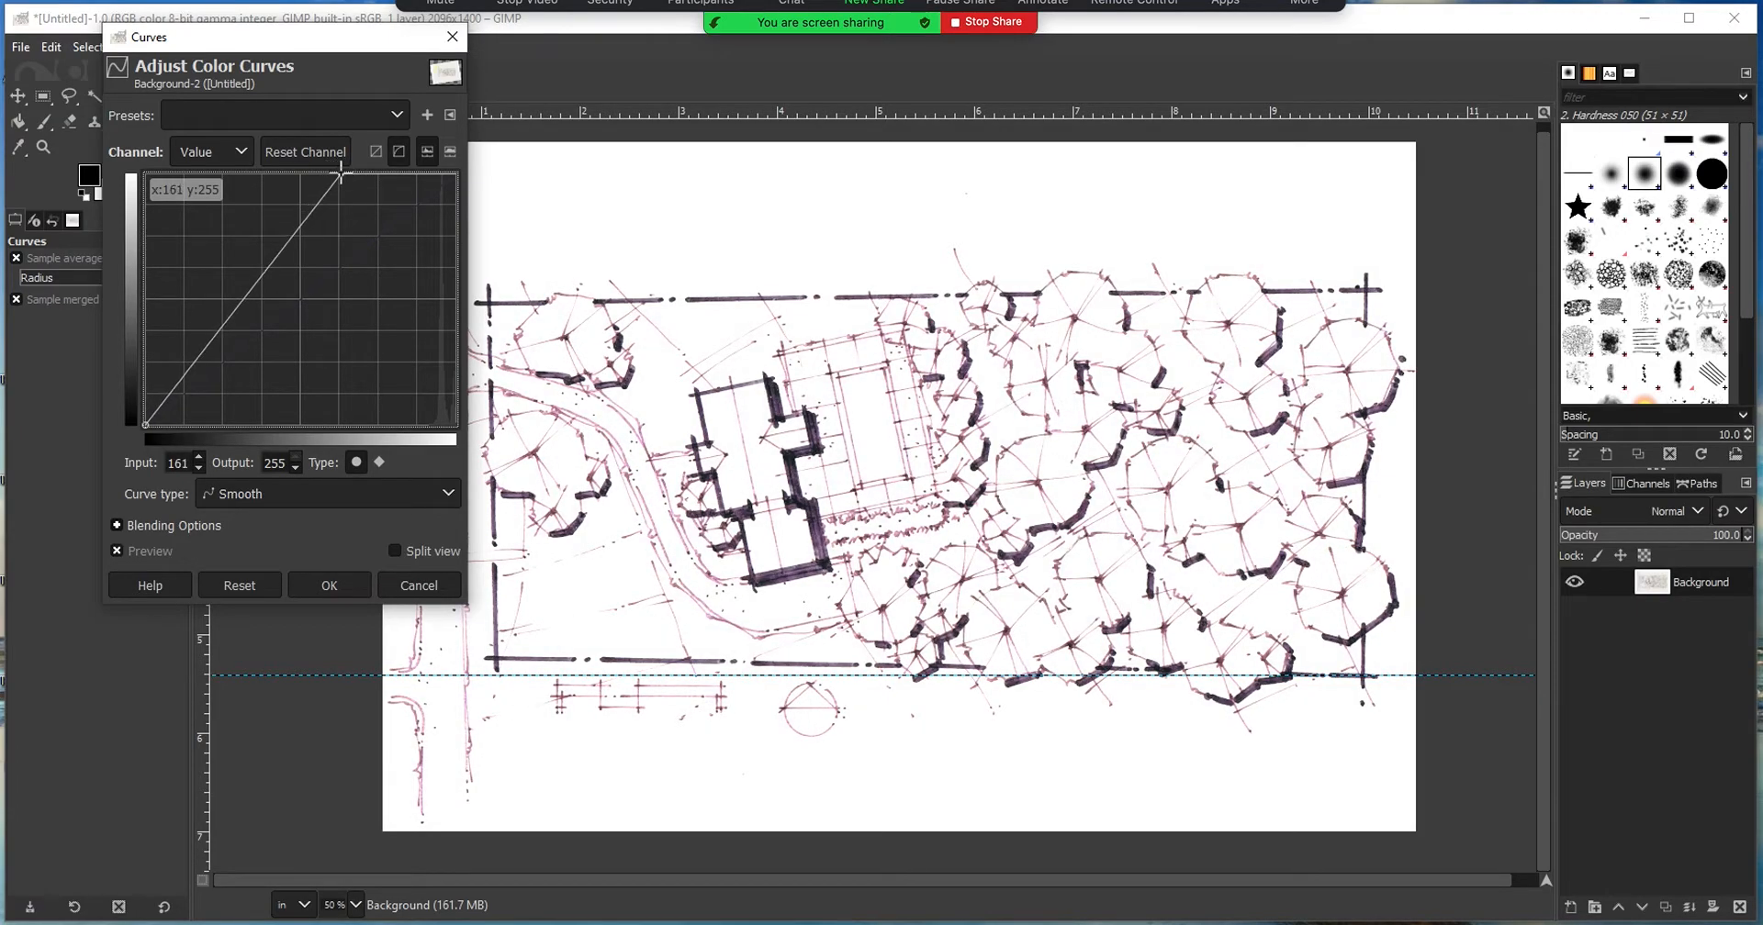
{"action": "left_click", "coordinate": [144, 425]}
{"action": "mouse_move", "coordinate": [144, 425]}
{"action": "left_mouse_down"}
{"action": "mouse_move", "coordinate": [287, 426]}
{"action": "mouse_move", "coordinate": [252, 433]}
{"action": "left_mouse_up"}
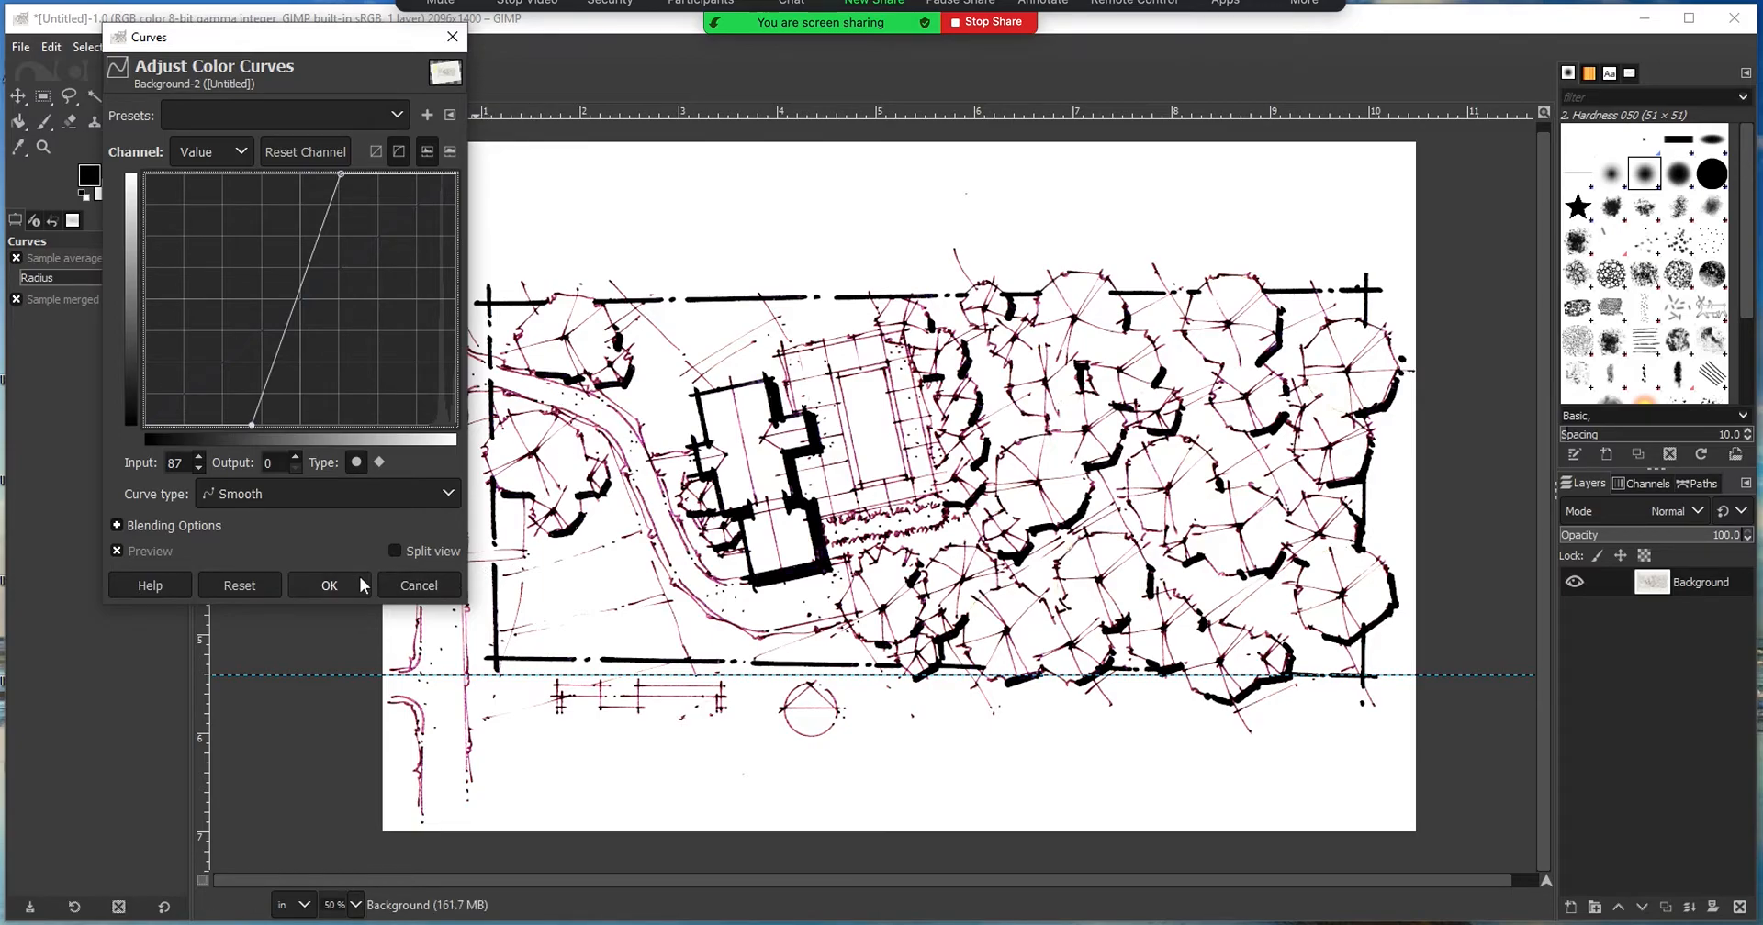
{"action": "left_click", "coordinate": [327, 586]}
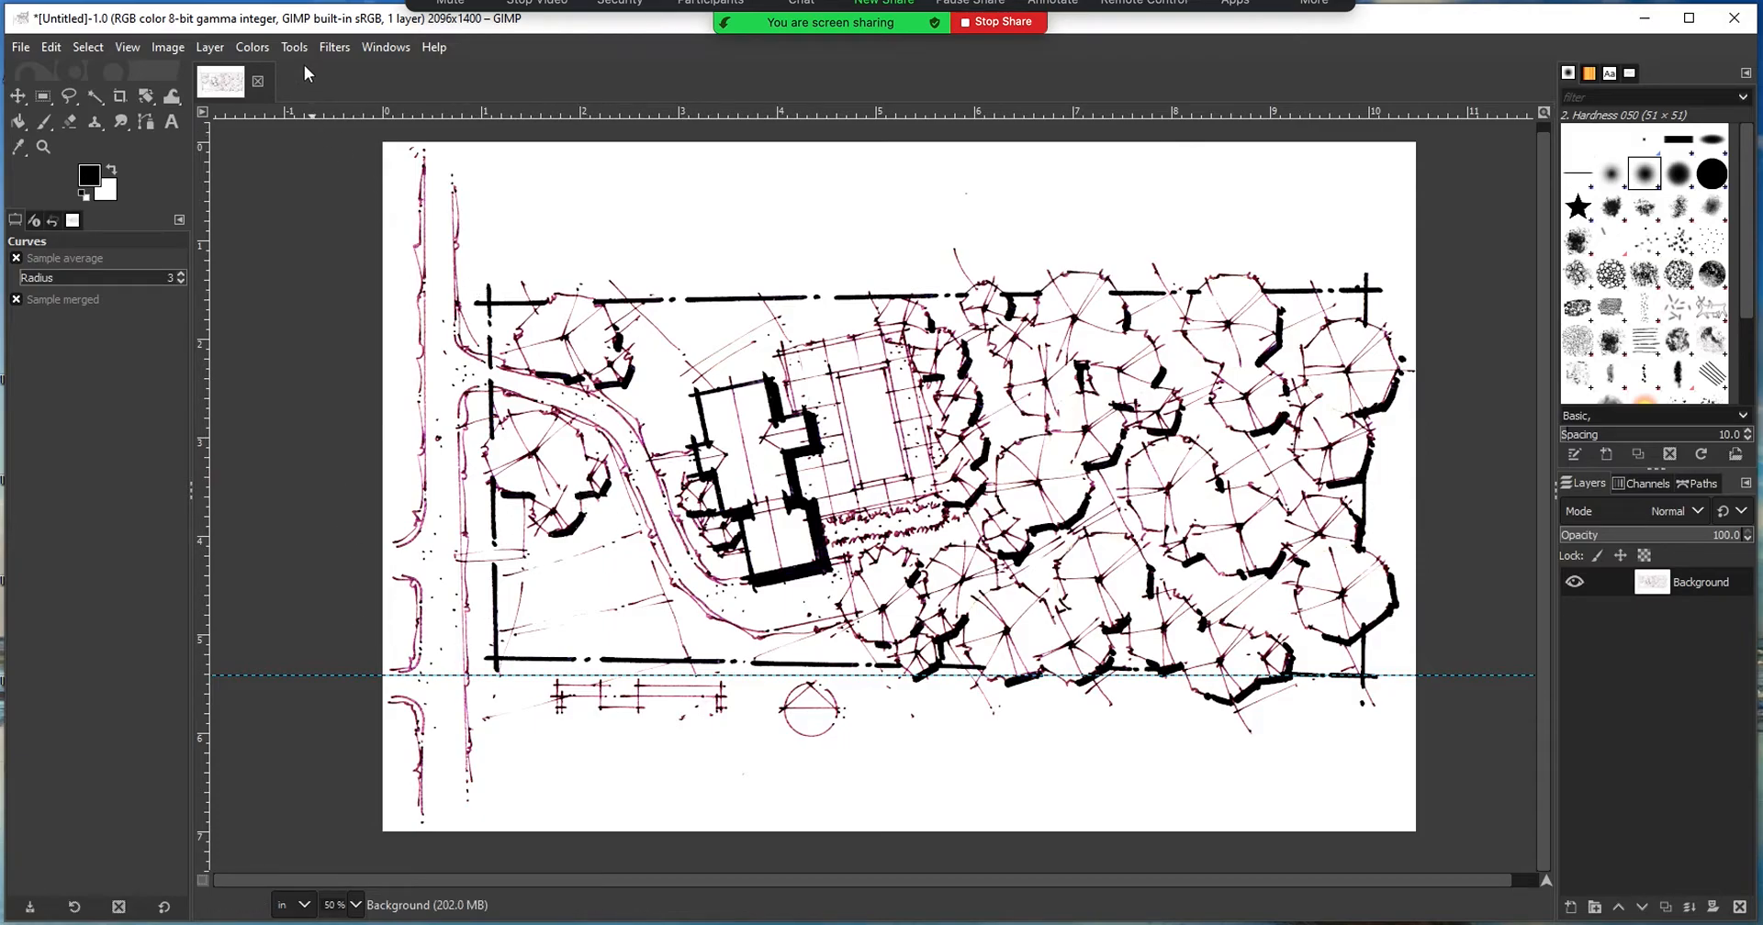
- Remove all colour from the line work with Hue-Saturation by setting the master saturation to -100
{"action": "left_click", "coordinate": [253, 46]}
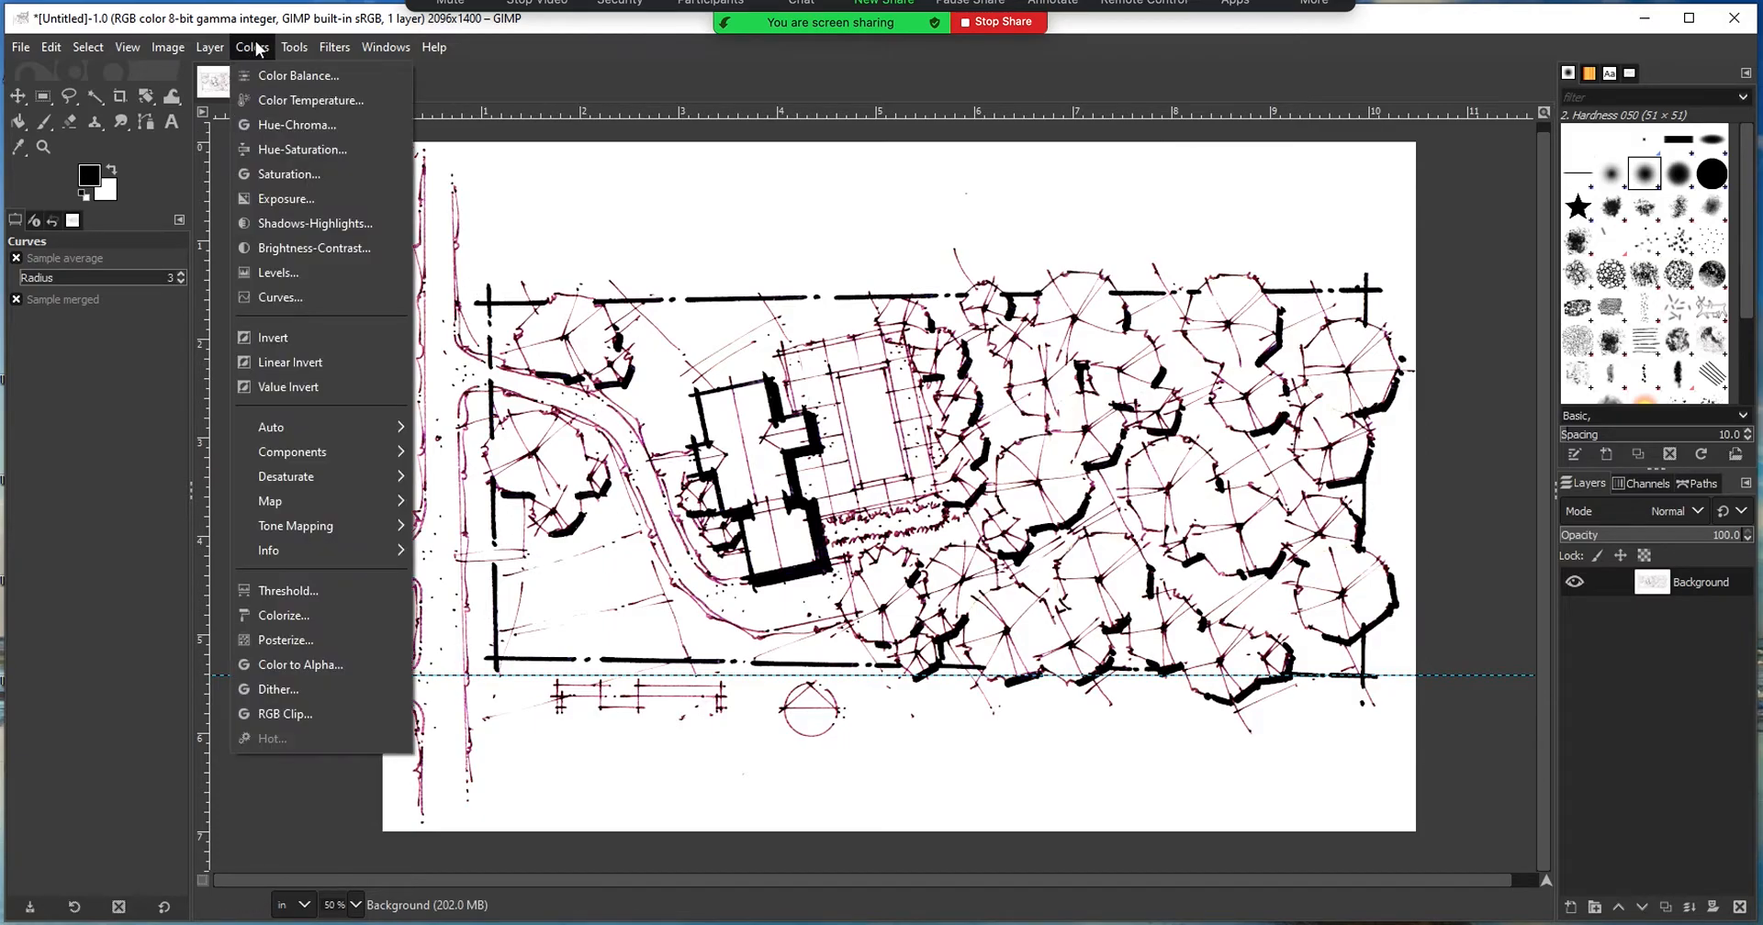
{"action": "left_click", "coordinate": [293, 148]}
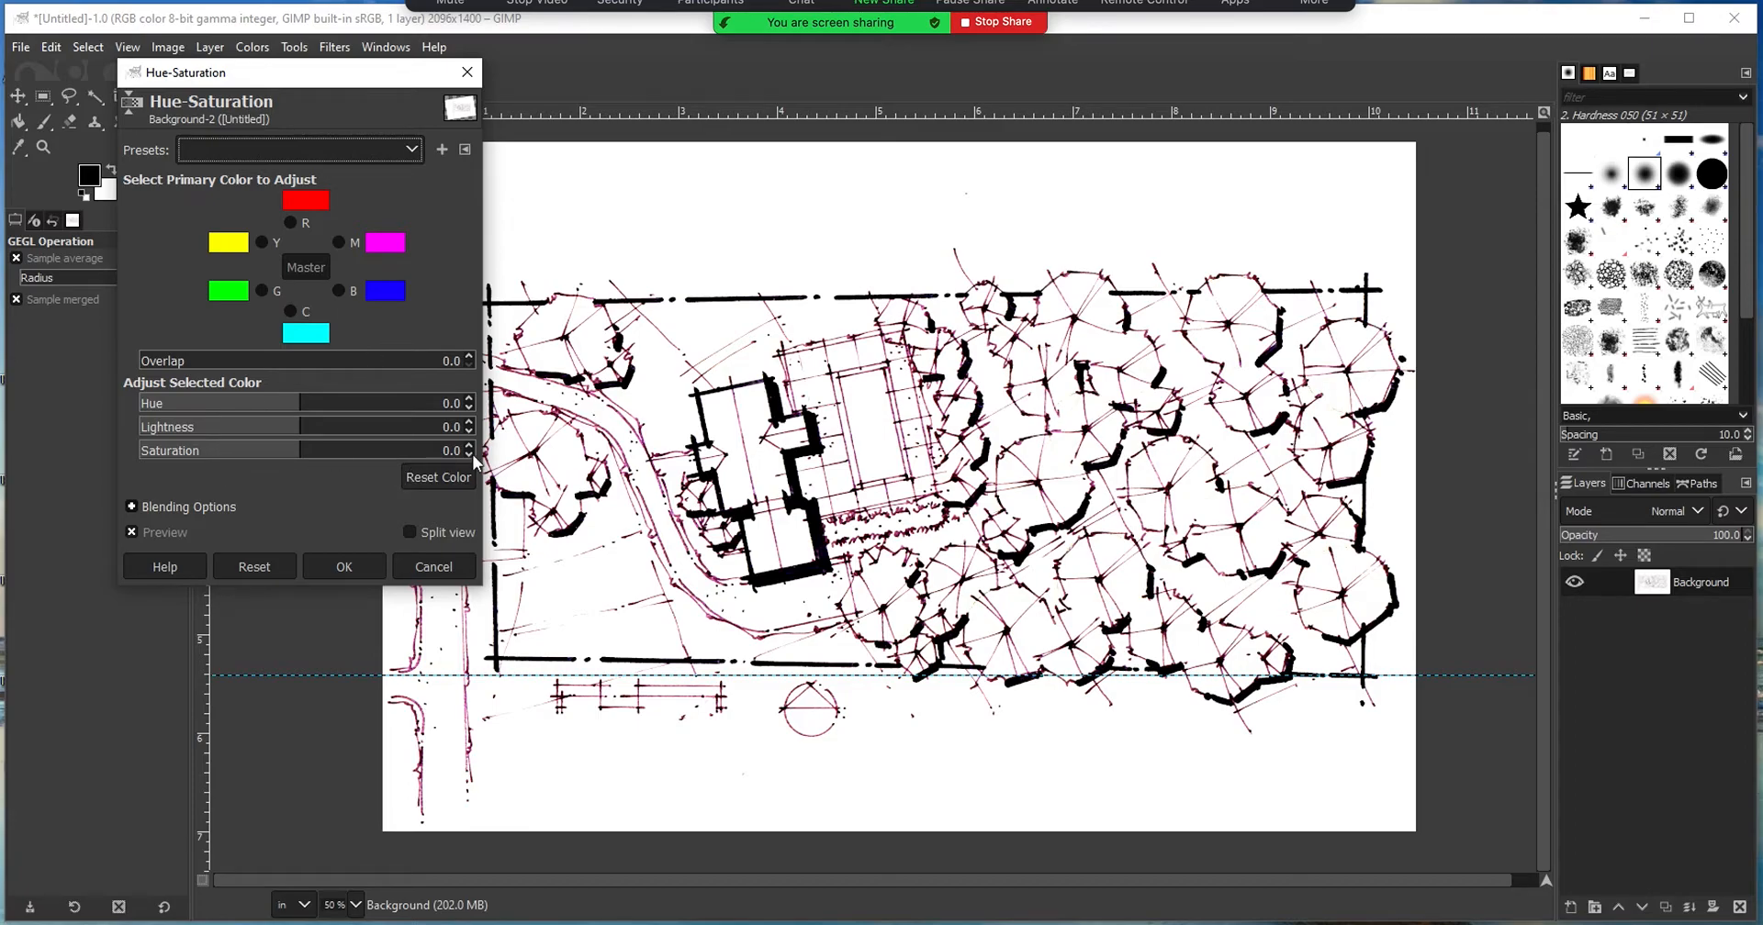
{"action": "left_click_drag", "start_coordinate": [471, 452], "coordinate": [471, 452]}
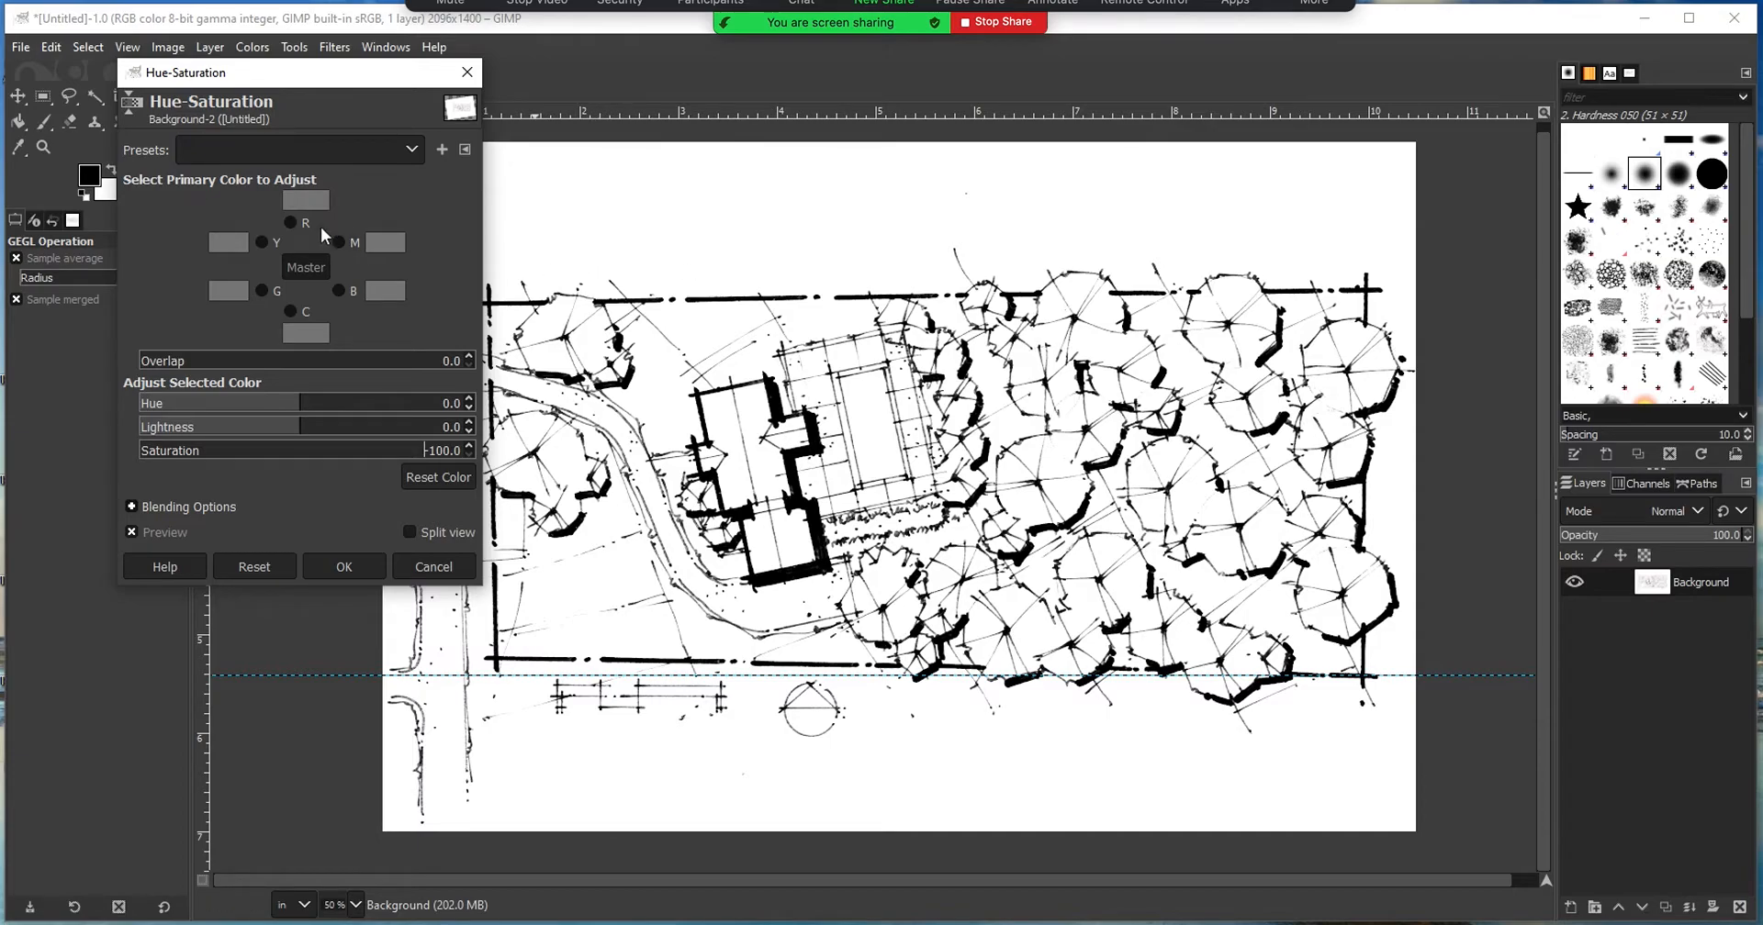
{"action": "left_click", "coordinate": [349, 564]}
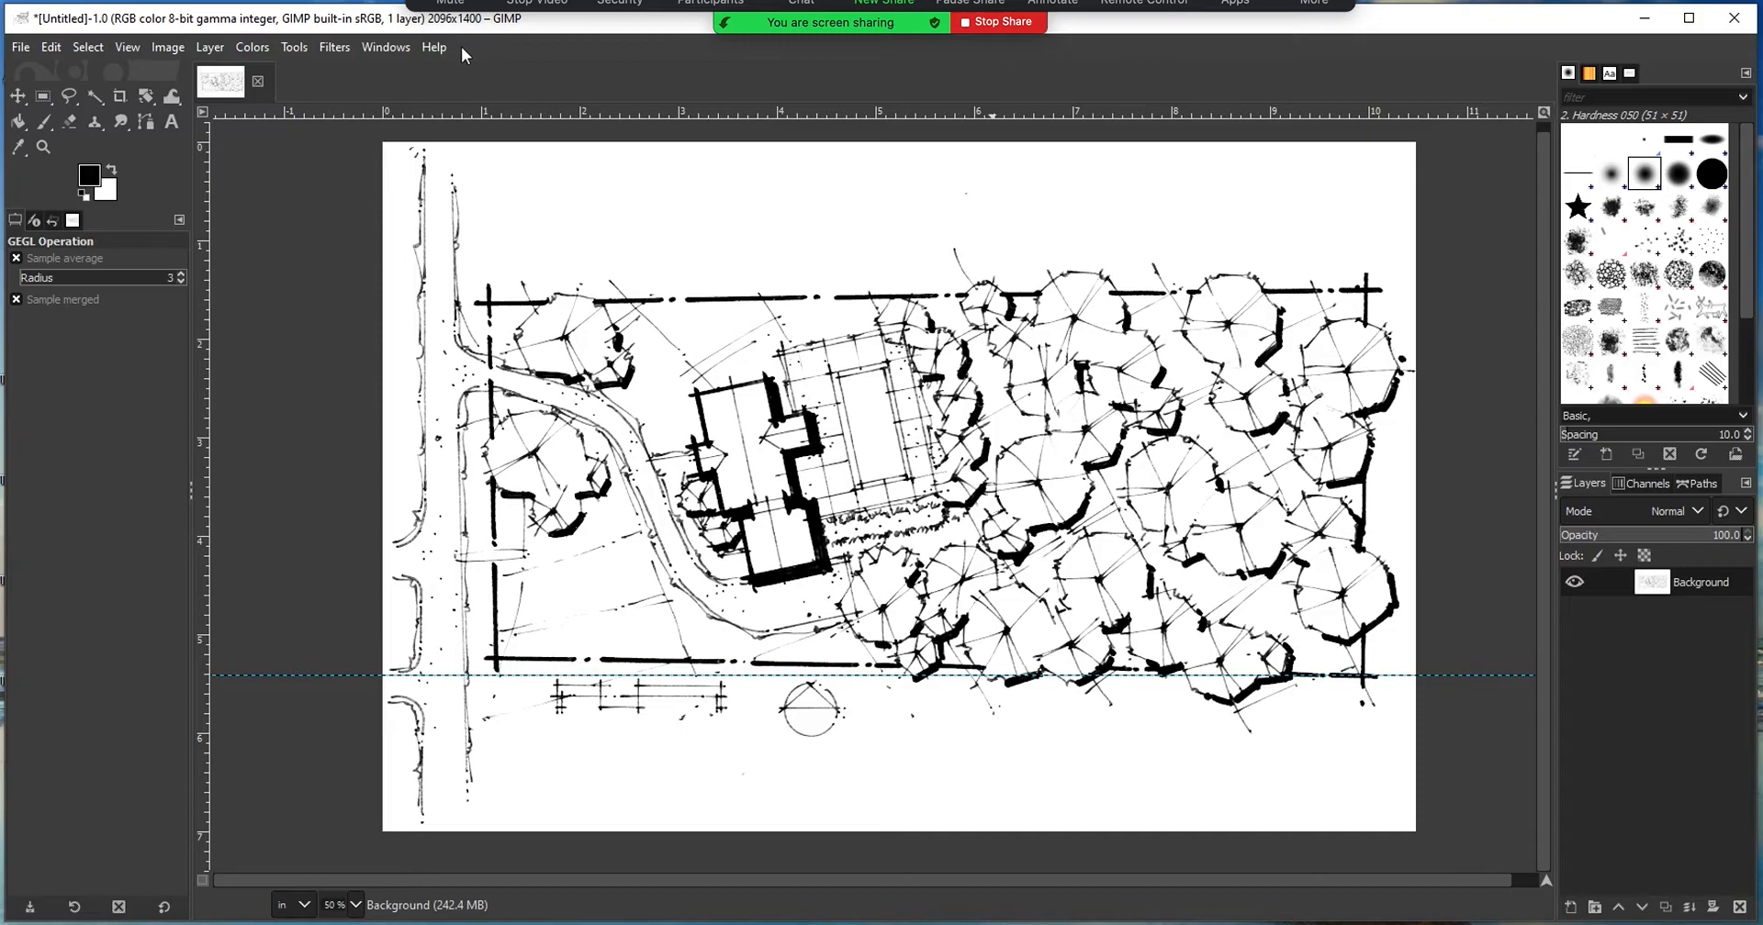
- Add the Navigation dialog to the workspace for controlling the view
{"action": "left_click", "coordinate": [393, 48]}
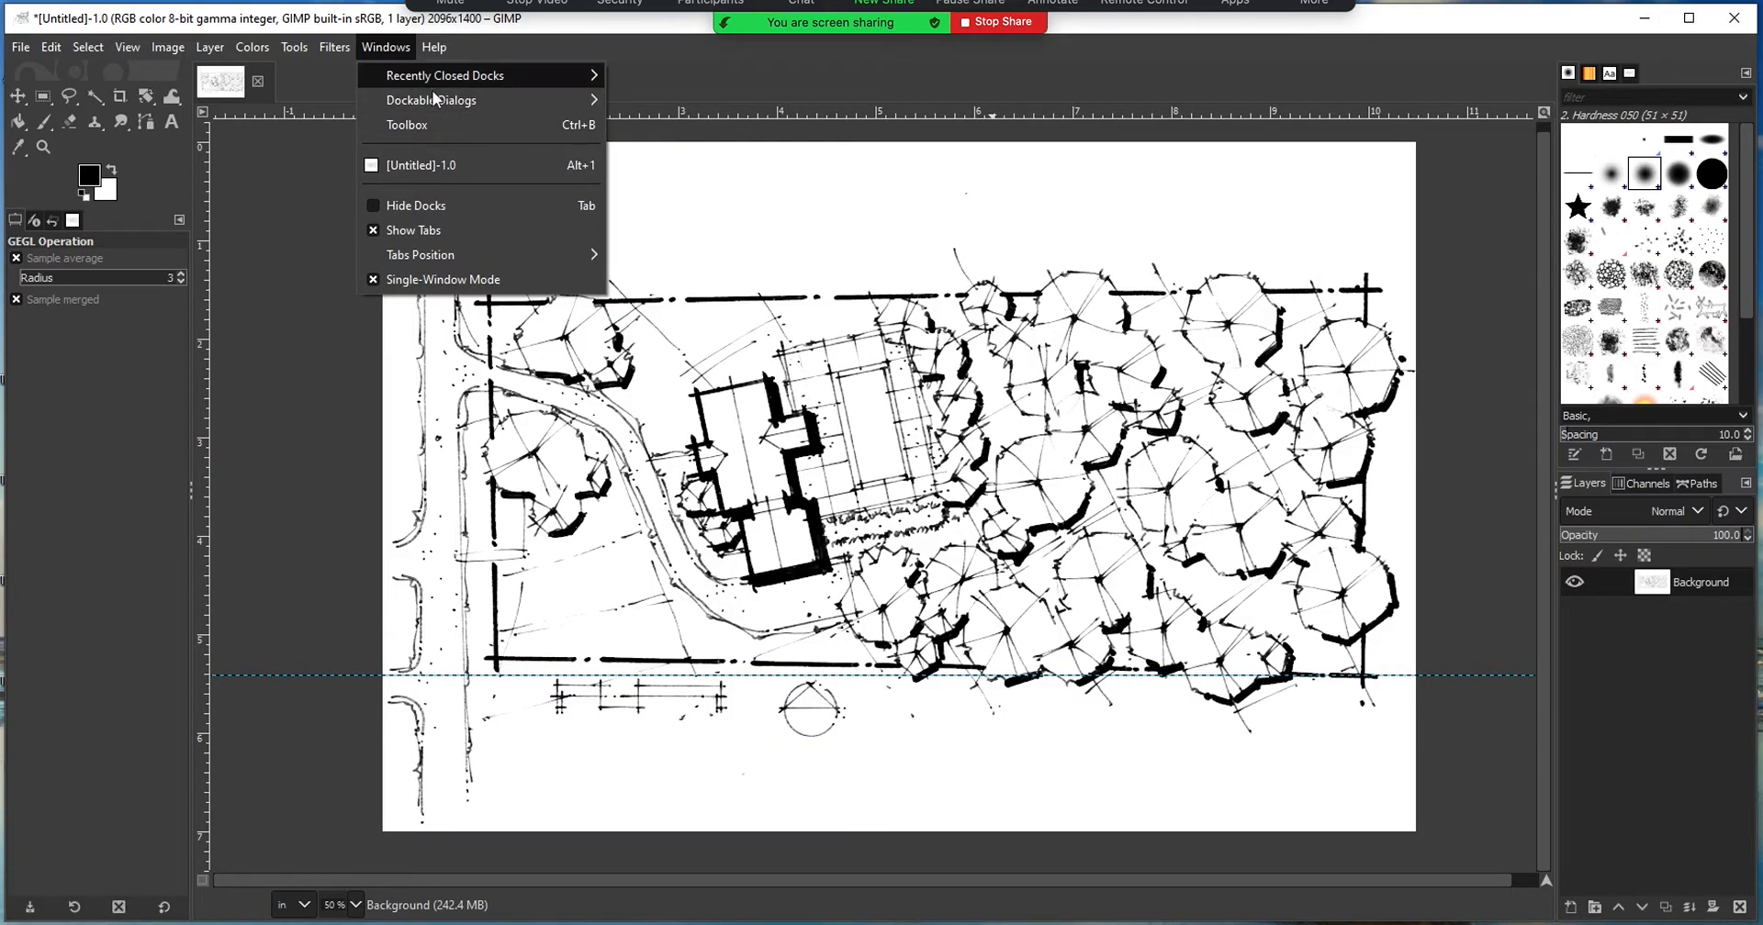
{"action": "mouse_move", "coordinate": [433, 97]}
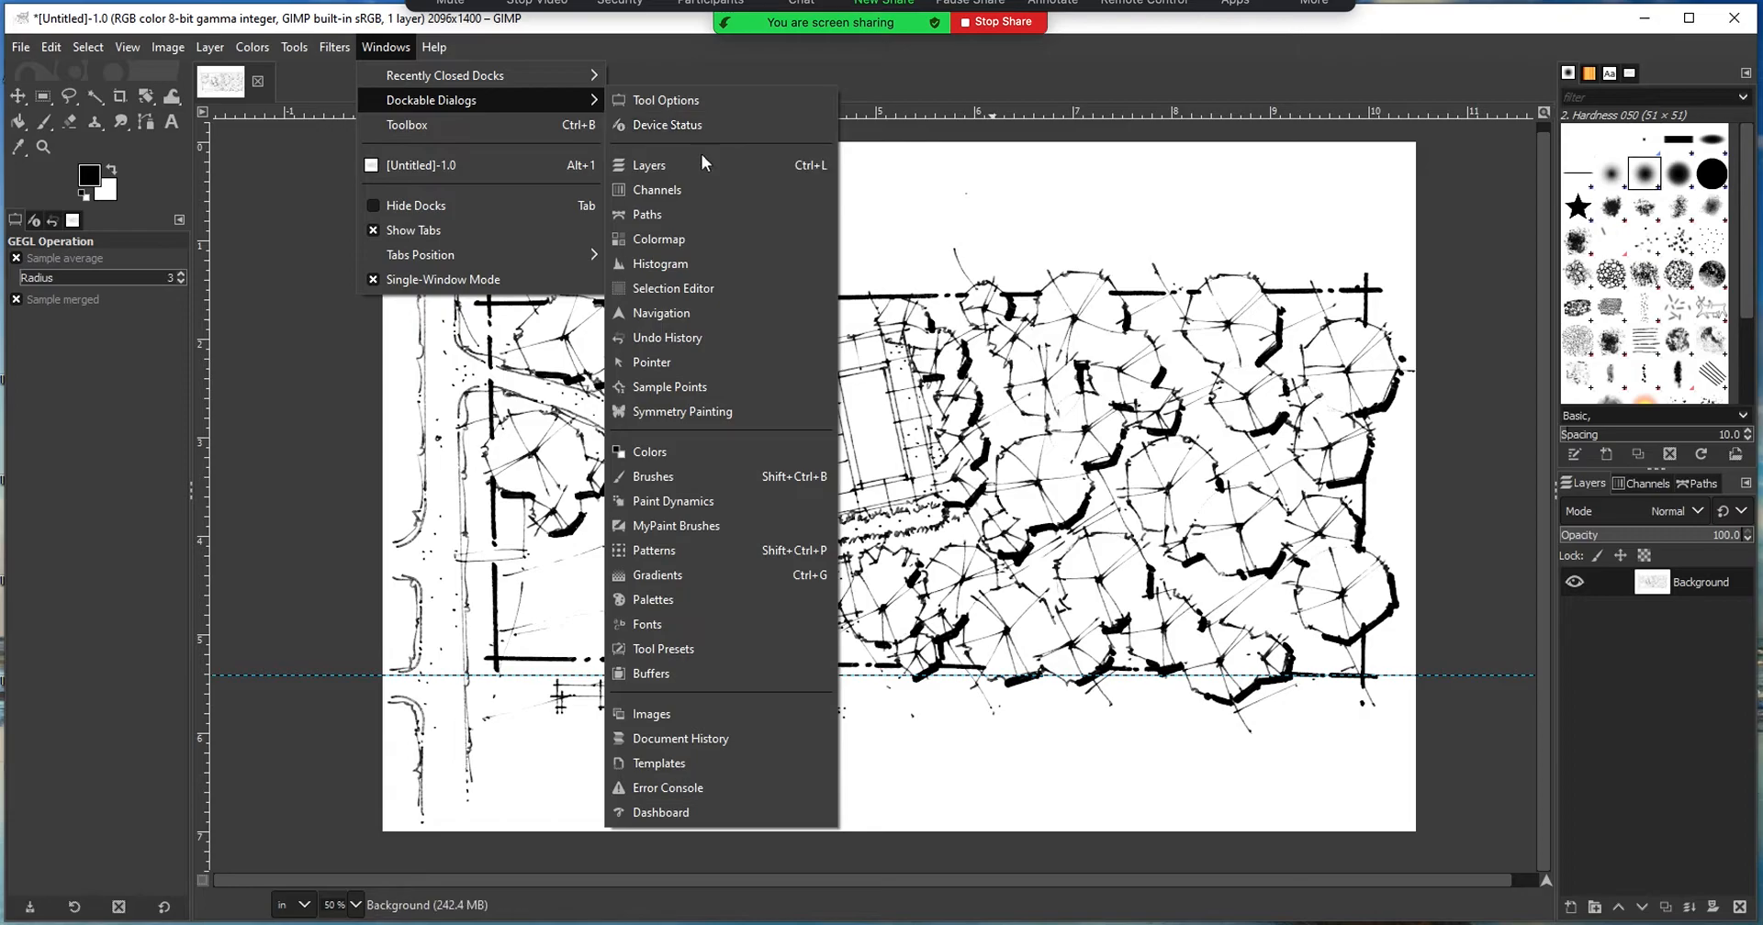
{"action": "left_click", "coordinate": [675, 312]}
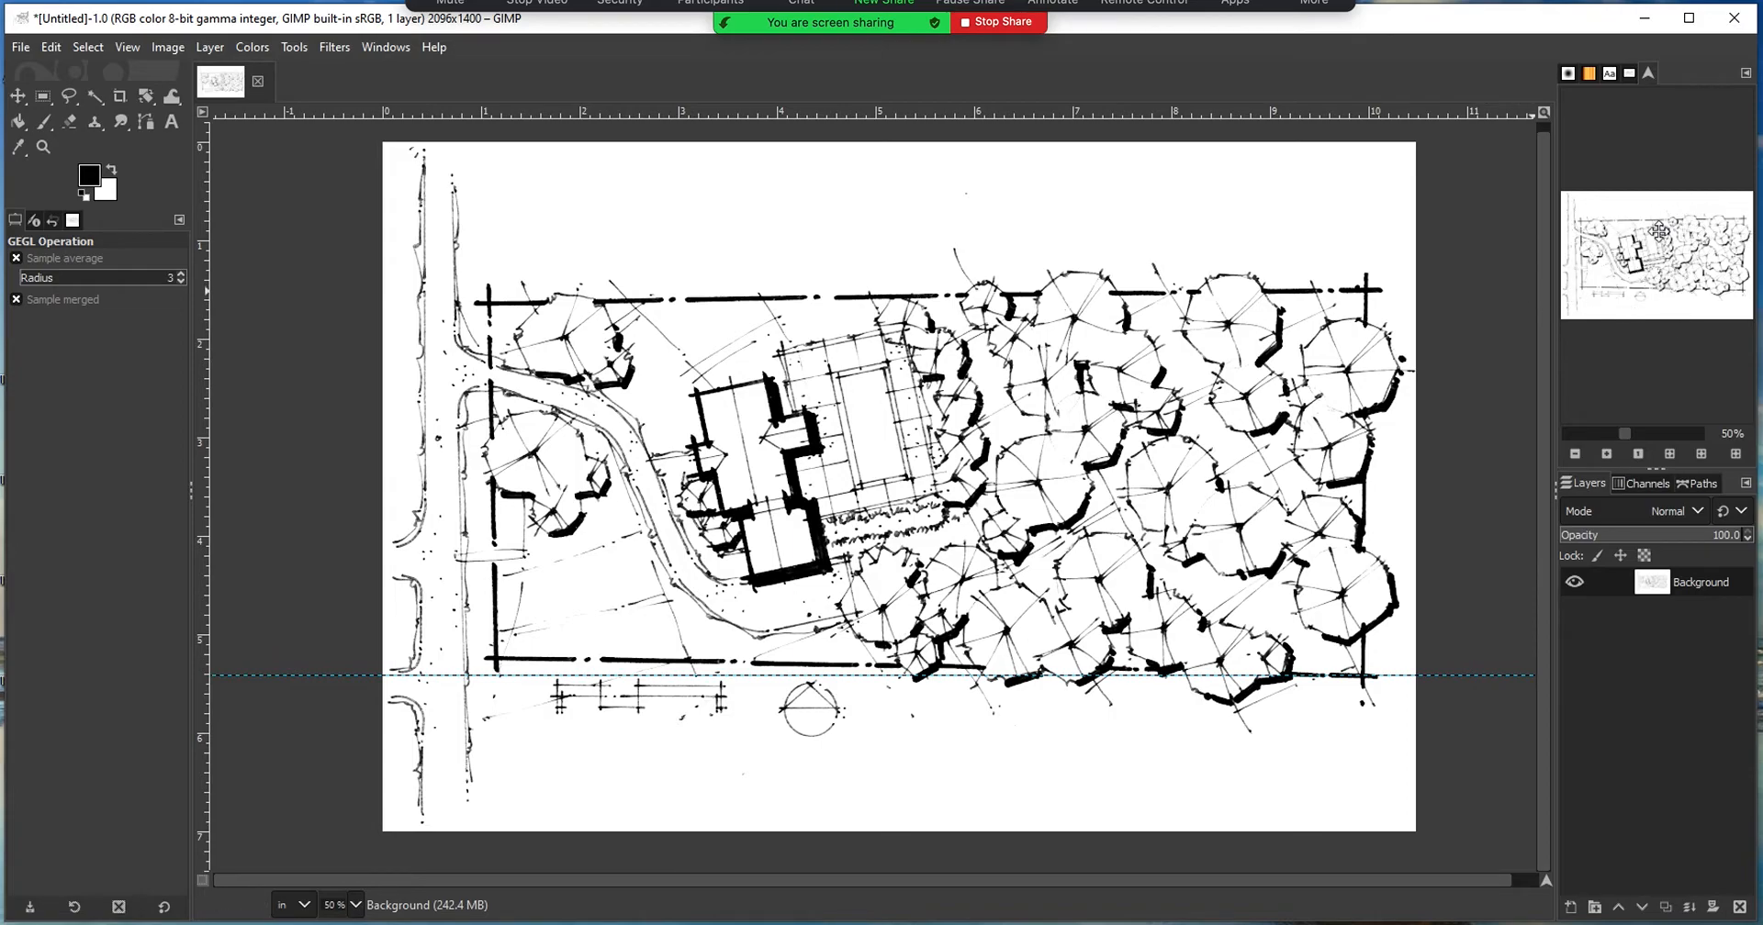
- Examine the cleaned-up line work of the site plan at different magnifications, ending around the building and its courtyard at 150%
{"action": "left_click", "coordinate": [1625, 434]}
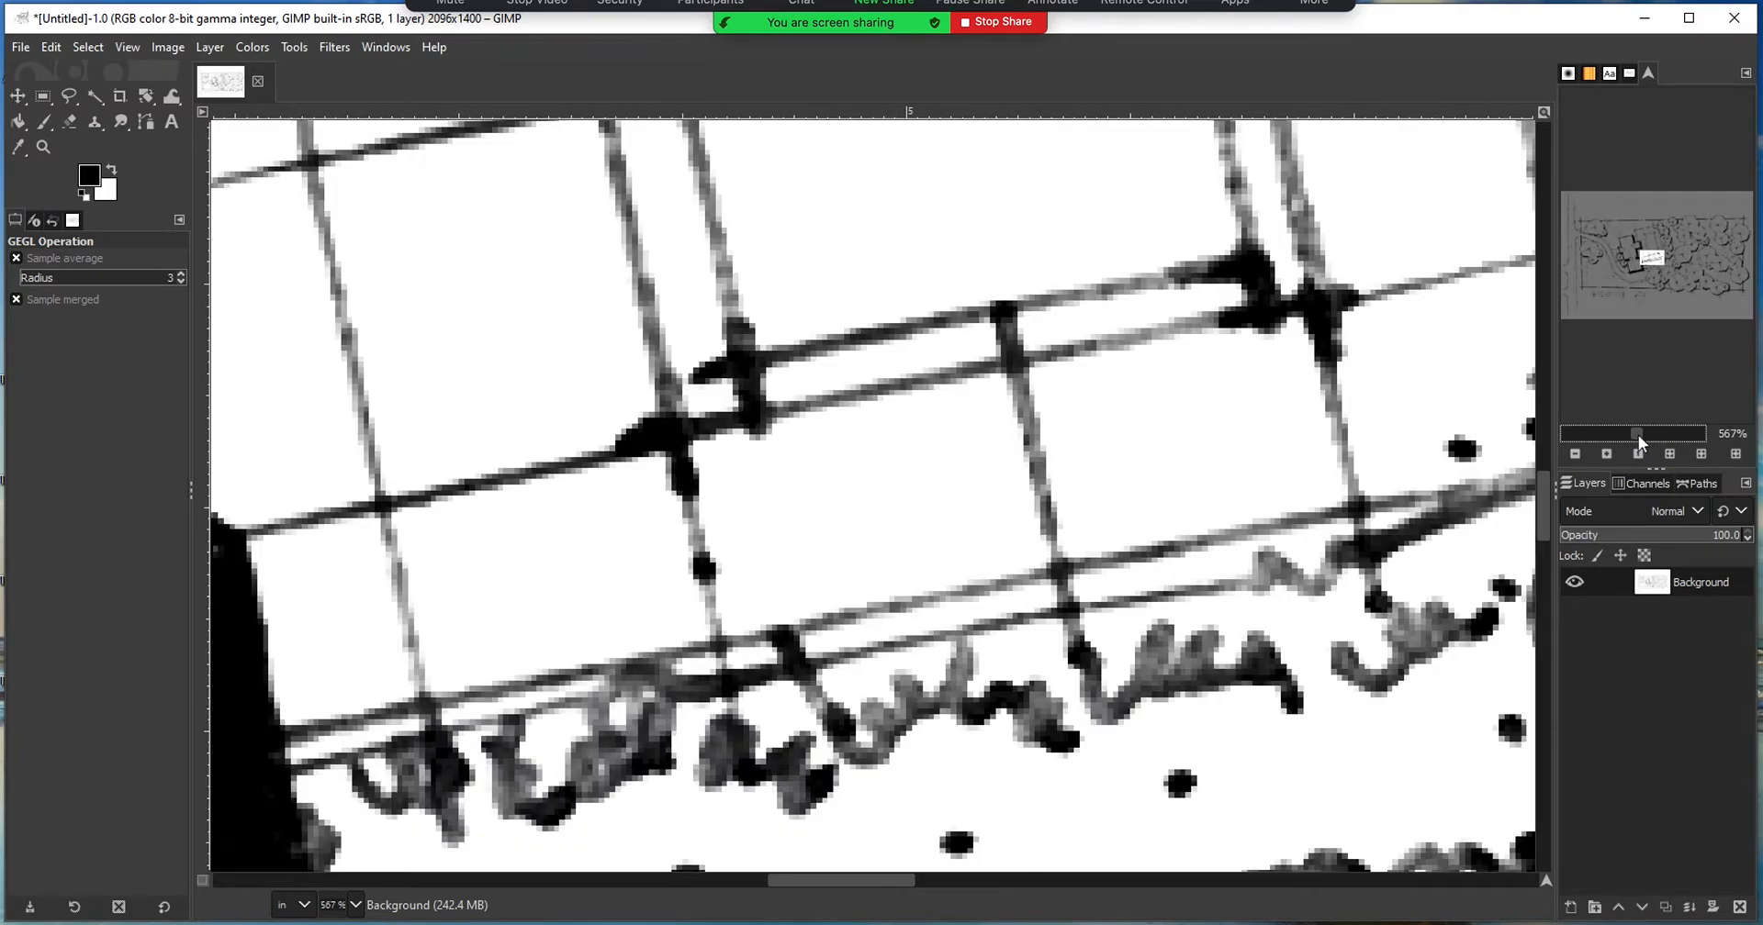
{"action": "mouse_move", "coordinate": [1595, 437]}
{"action": "left_mouse_down"}
{"action": "mouse_move", "coordinate": [1577, 438]}
{"action": "mouse_move", "coordinate": [1605, 435]}
{"action": "left_mouse_up"}
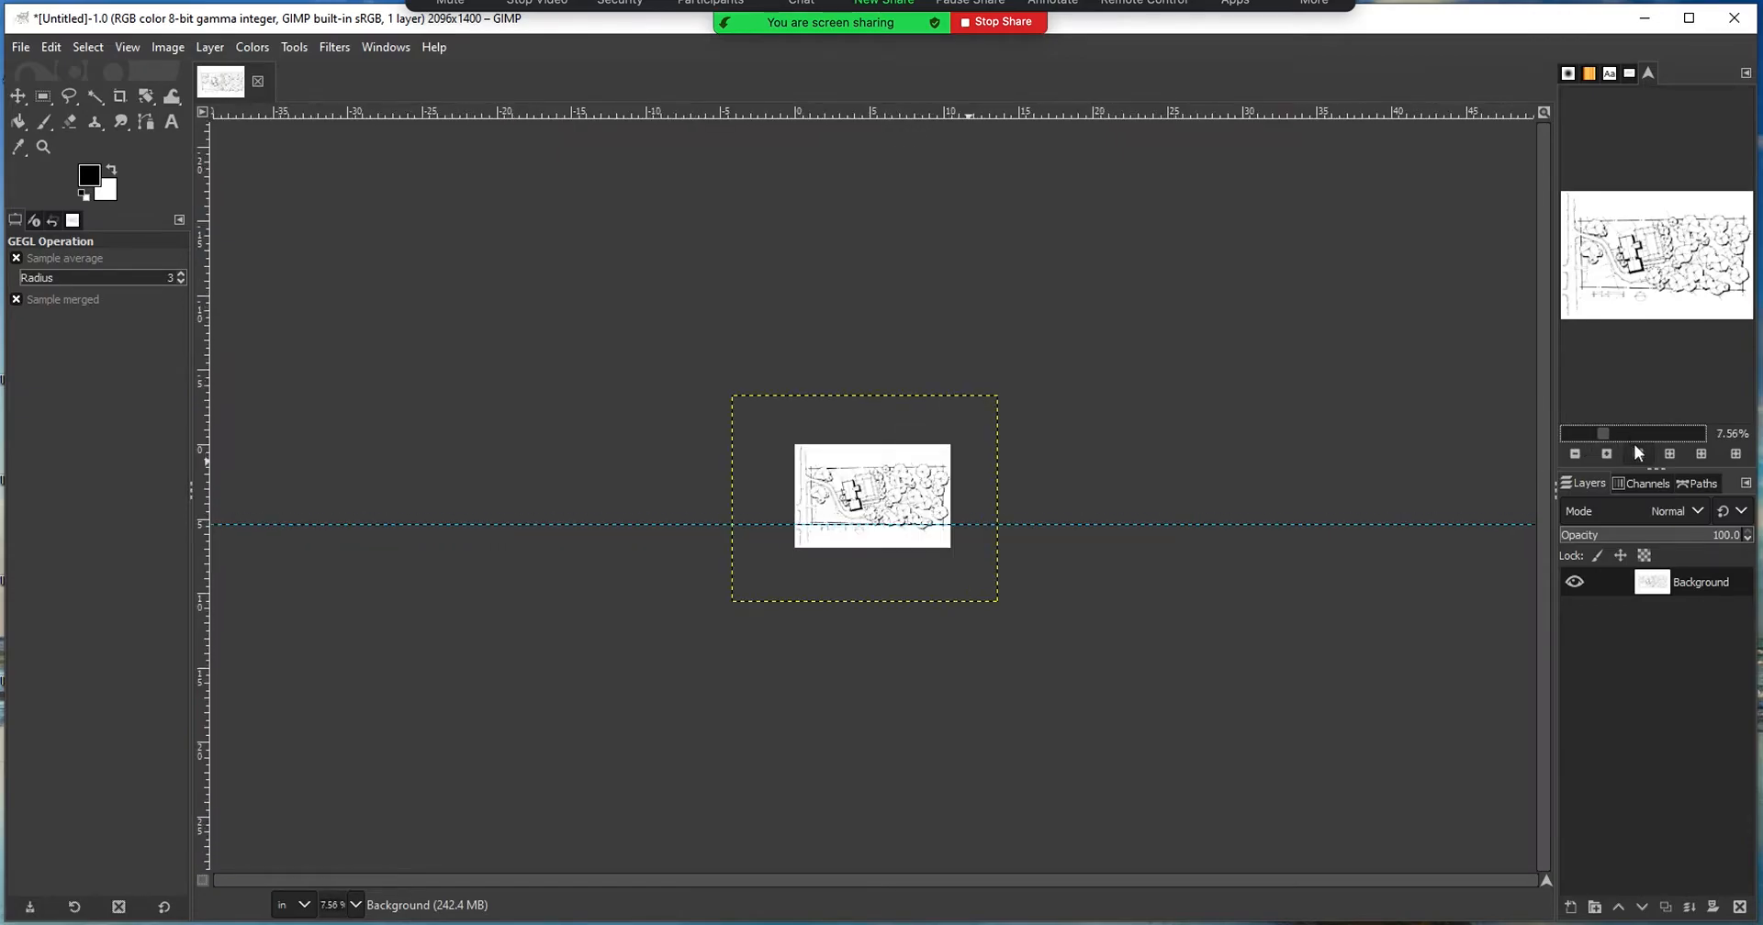
{"action": "left_click", "coordinate": [1607, 455]}
{"action": "left_click", "coordinate": [1607, 456]}
{"action": "left_click", "coordinate": [1607, 455]}
{"action": "left_click", "coordinate": [1607, 456]}
{"action": "left_click", "coordinate": [1607, 455]}
{"action": "left_click", "coordinate": [1607, 456]}
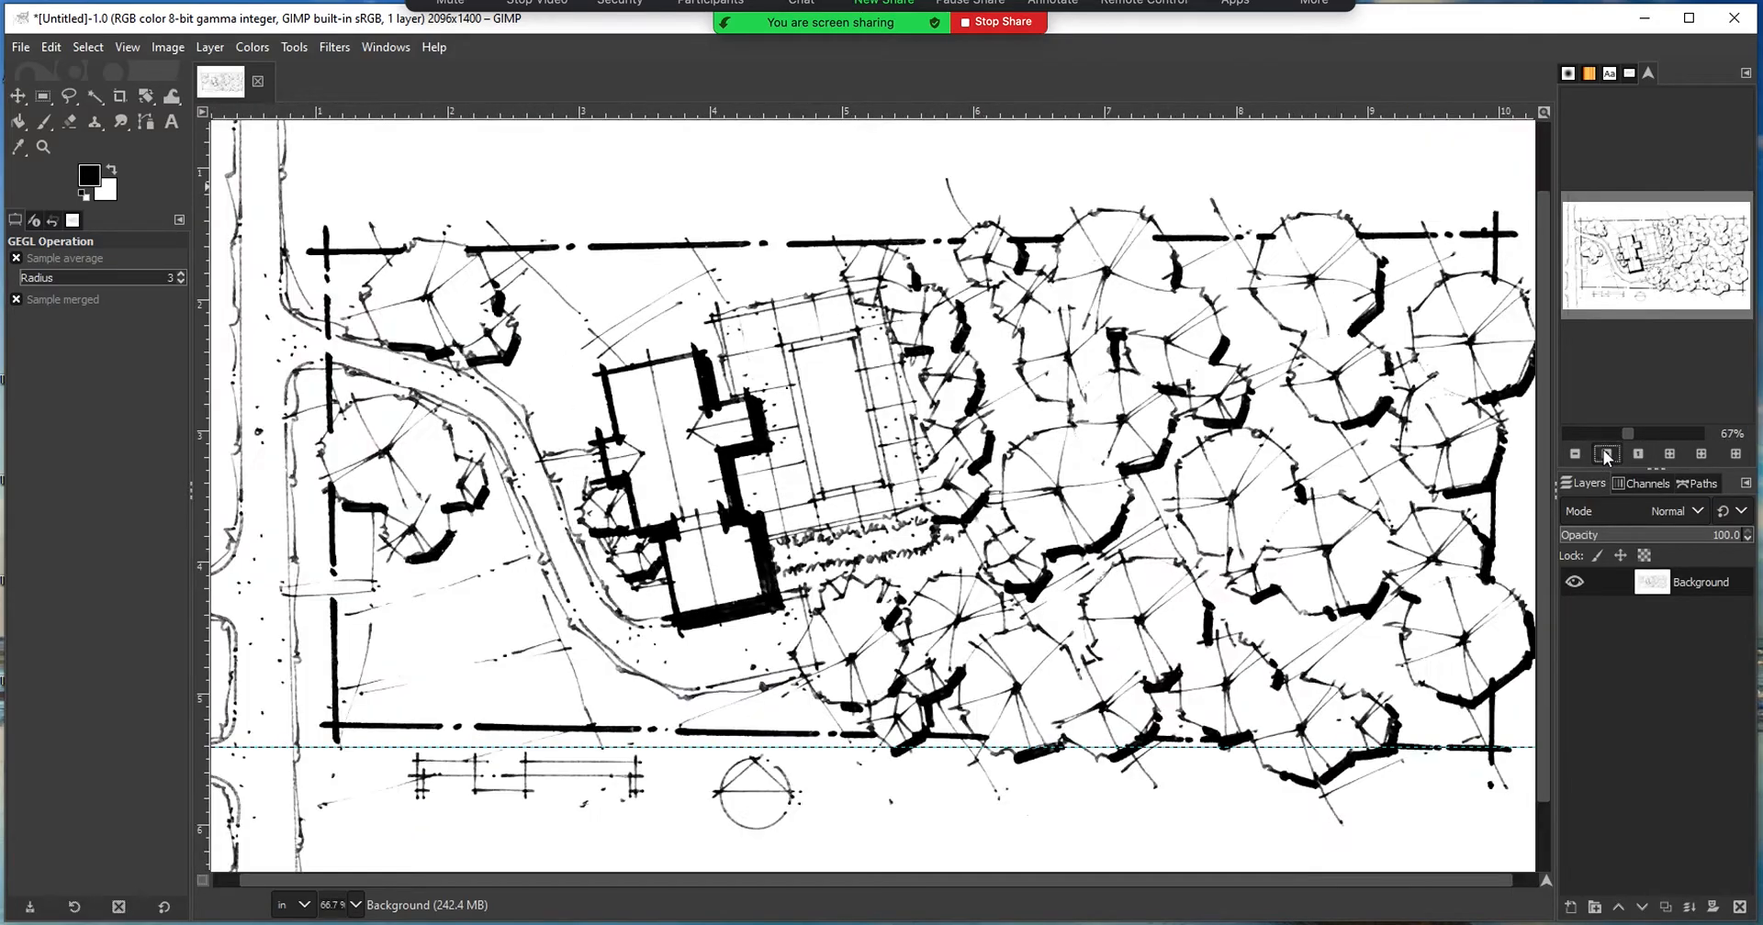
{"action": "left_click", "coordinate": [1607, 456]}
{"action": "left_click", "coordinate": [1607, 455]}
{"action": "left_click", "coordinate": [1606, 455]}
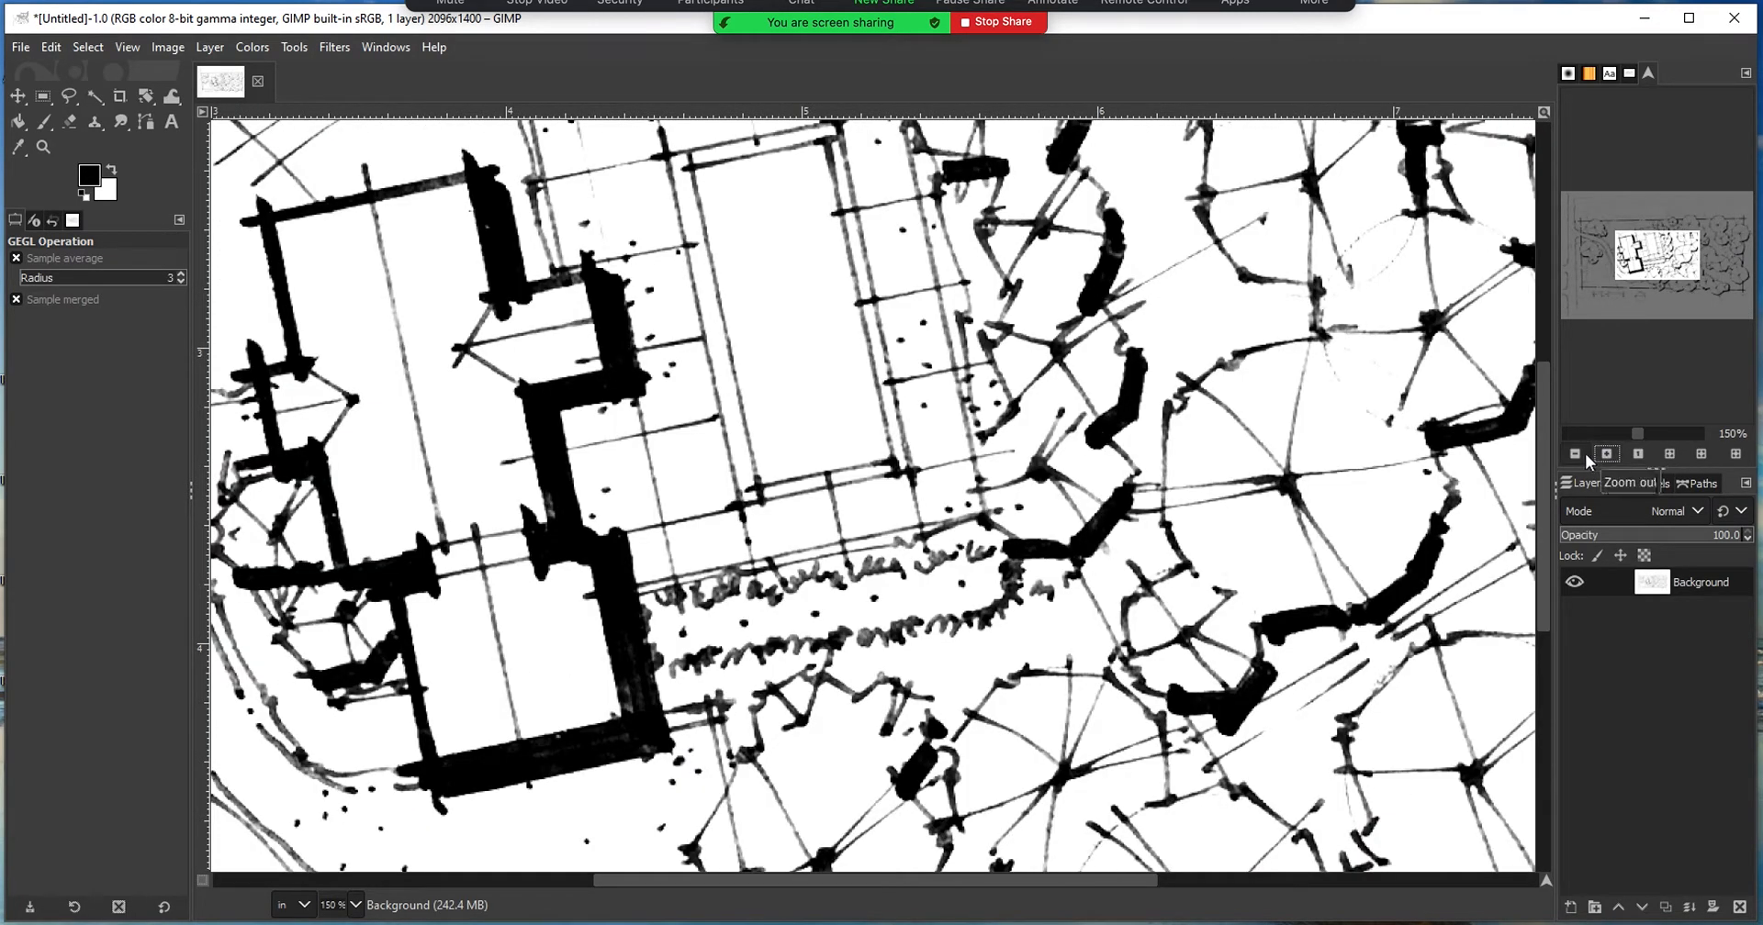
- Examine the line work at several magnifications, from the whole site plan at 50% to the building's edge at 200%
{"action": "left_click", "coordinate": [1576, 455]}
{"action": "left_click", "coordinate": [1576, 455]}
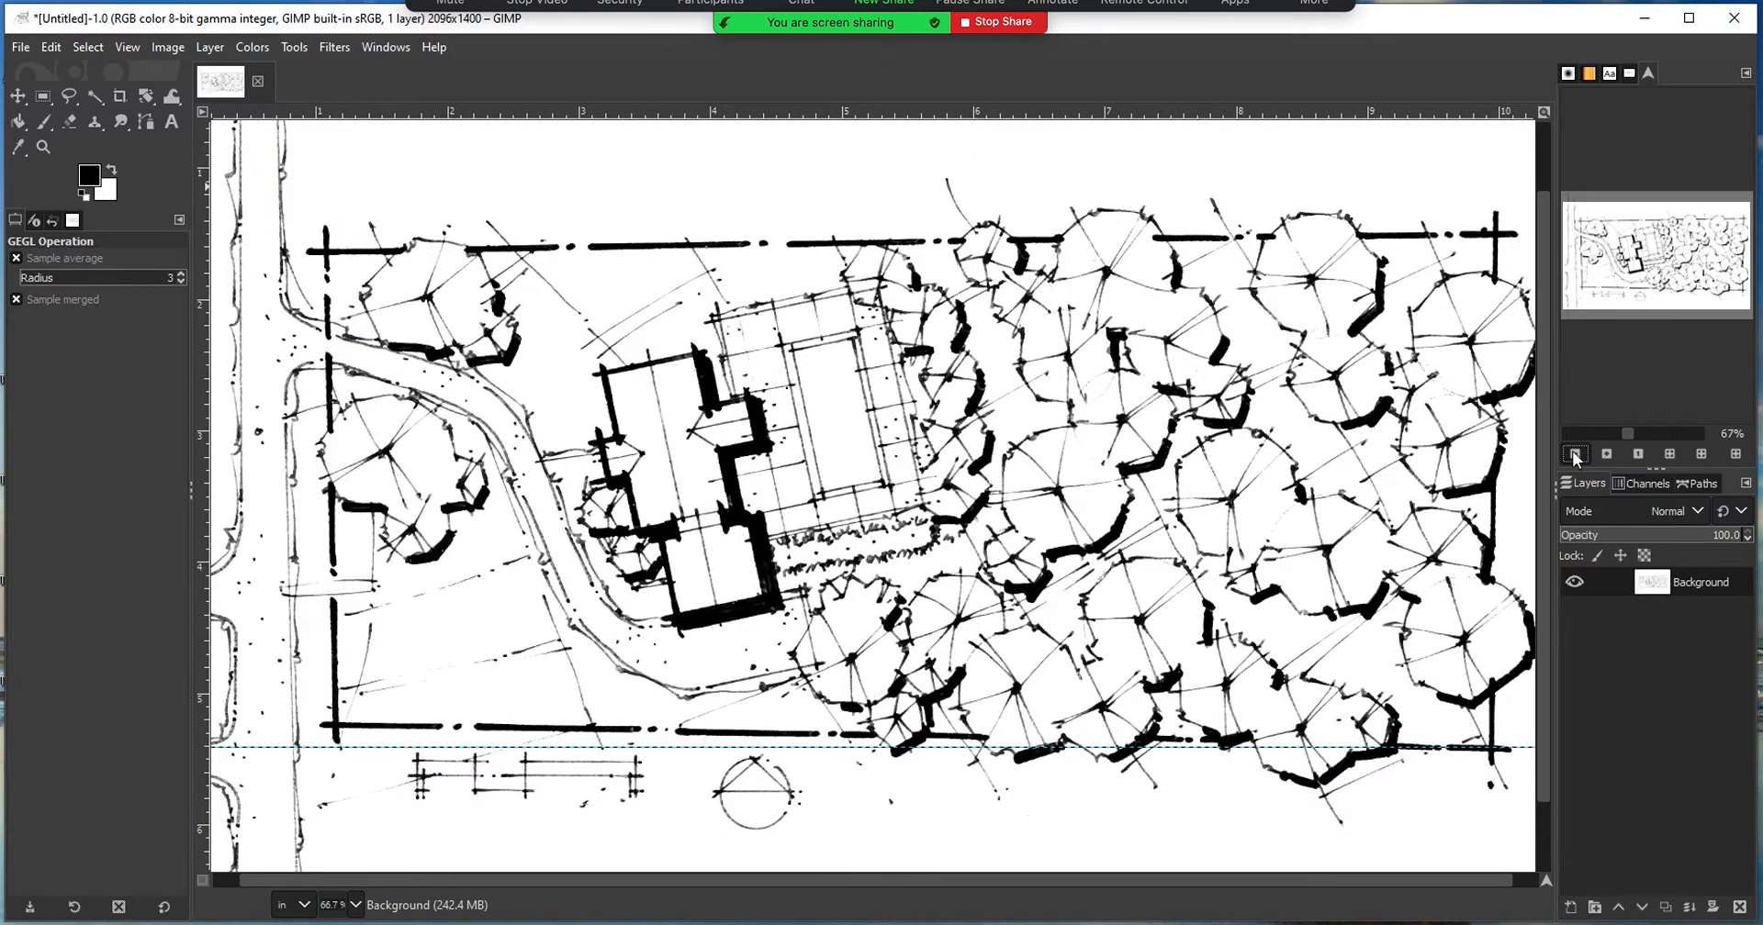
{"action": "left_click", "coordinate": [1576, 456]}
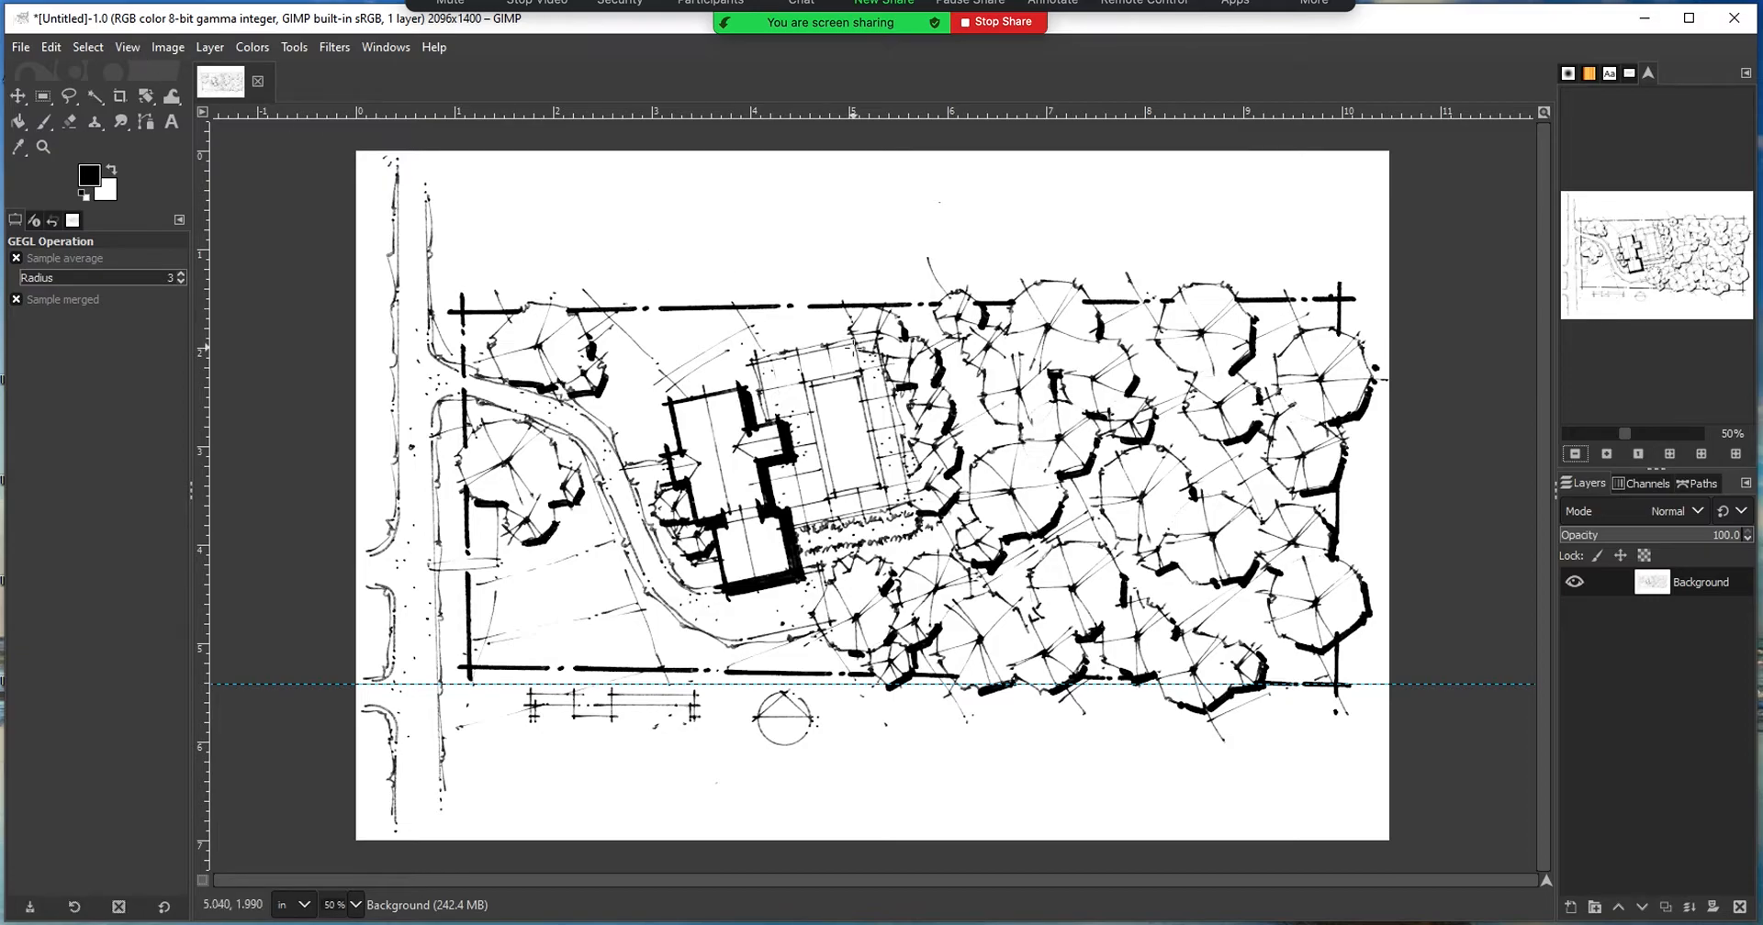
{"action": "left_click", "coordinate": [1606, 453]}
{"action": "left_click", "coordinate": [1606, 454]}
{"action": "left_click", "coordinate": [1607, 454]}
{"action": "left_click", "coordinate": [1607, 454]}
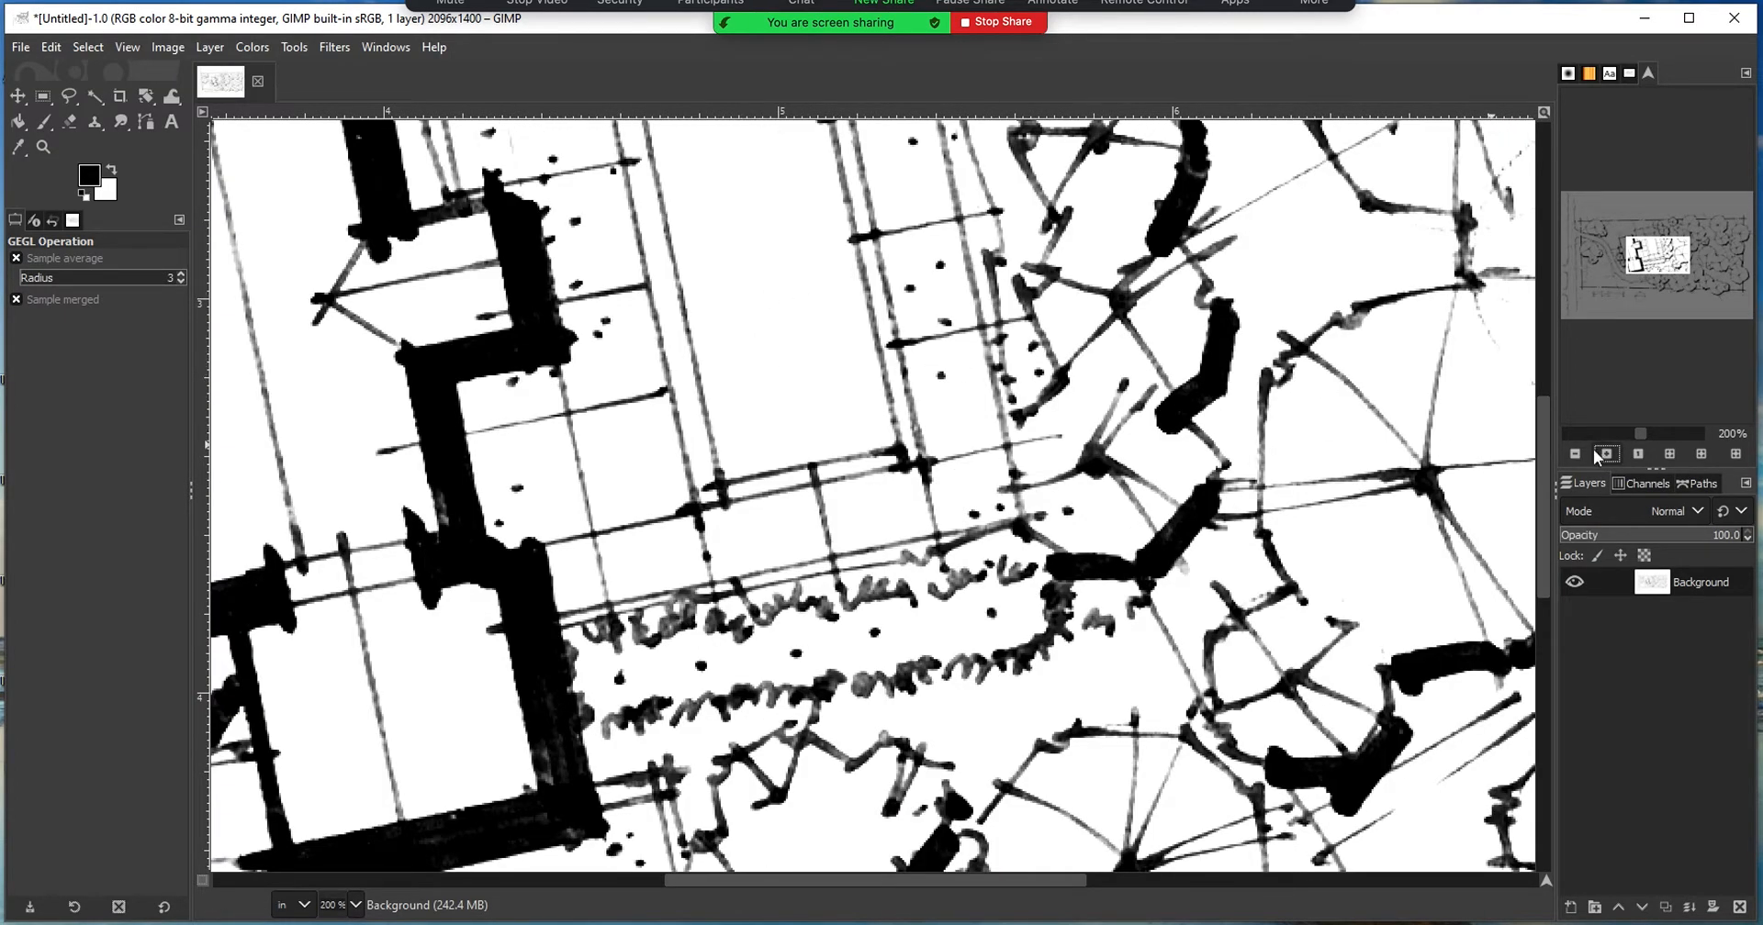
{"action": "left_click", "coordinate": [1574, 453]}
{"action": "left_click", "coordinate": [1573, 454]}
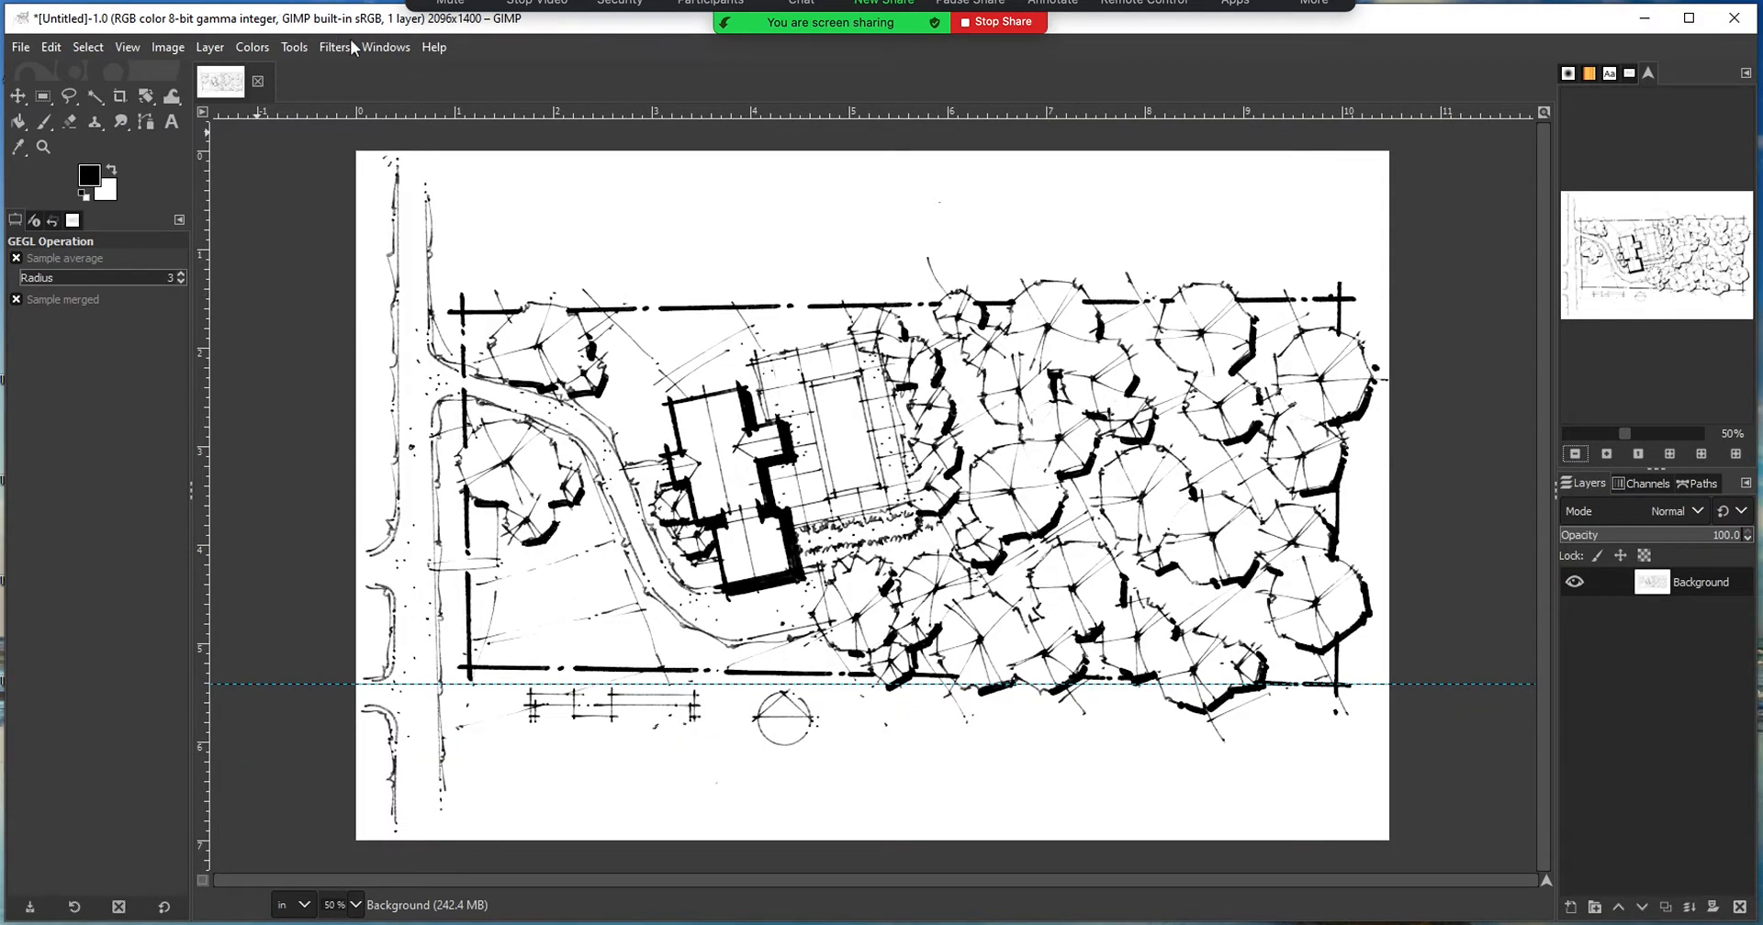
- Darken the grey line work with a Curves adjustment on the Value channel, setting the black point at input 199, output 0
{"action": "left_click", "coordinate": [252, 48]}
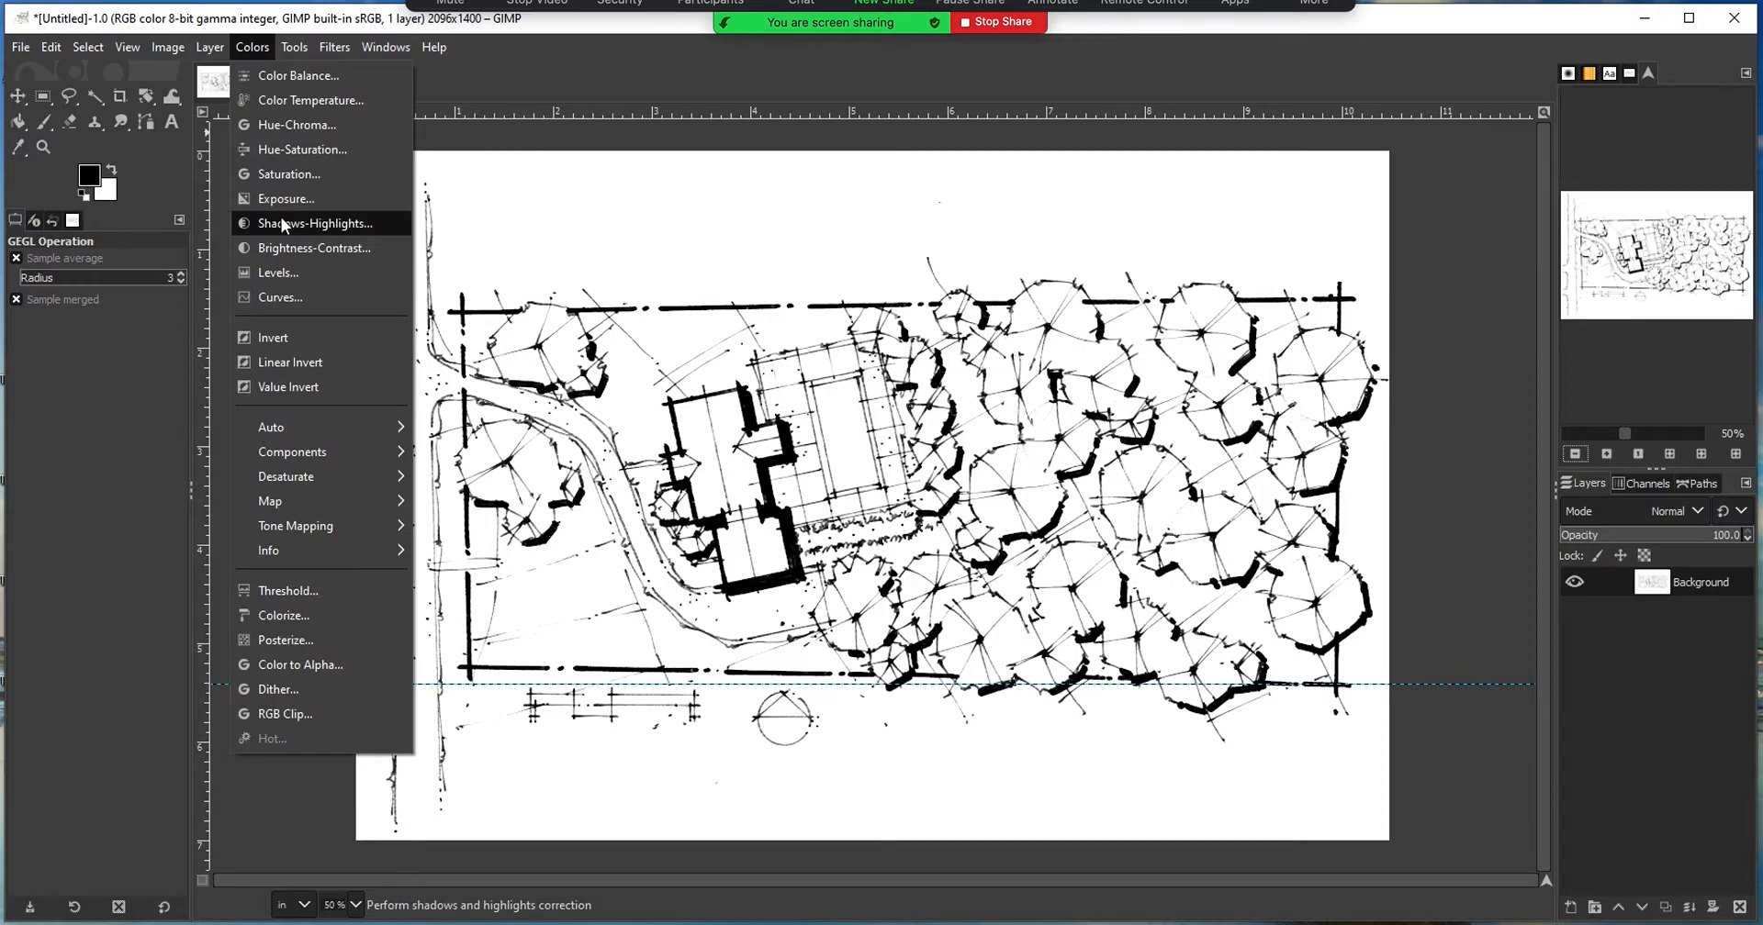
{"action": "left_click", "coordinate": [280, 298]}
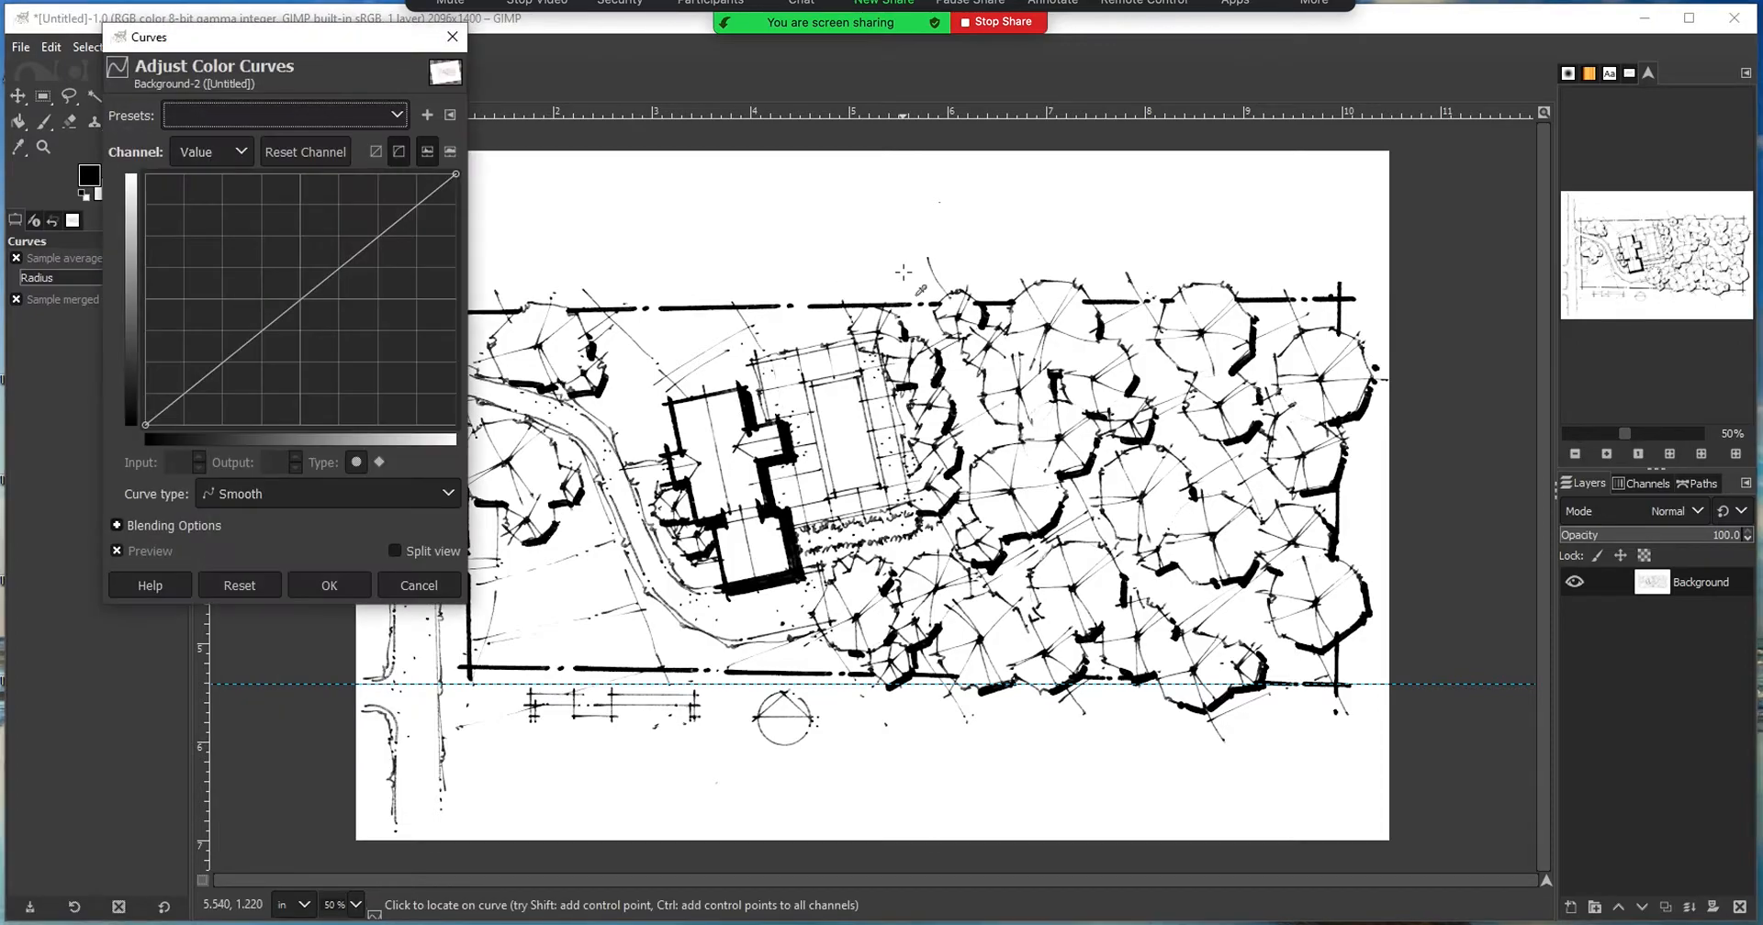
{"action": "mouse_move", "coordinate": [454, 174]}
{"action": "left_mouse_down"}
{"action": "mouse_move", "coordinate": [386, 176]}
{"action": "mouse_move", "coordinate": [456, 175]}
{"action": "left_mouse_up"}
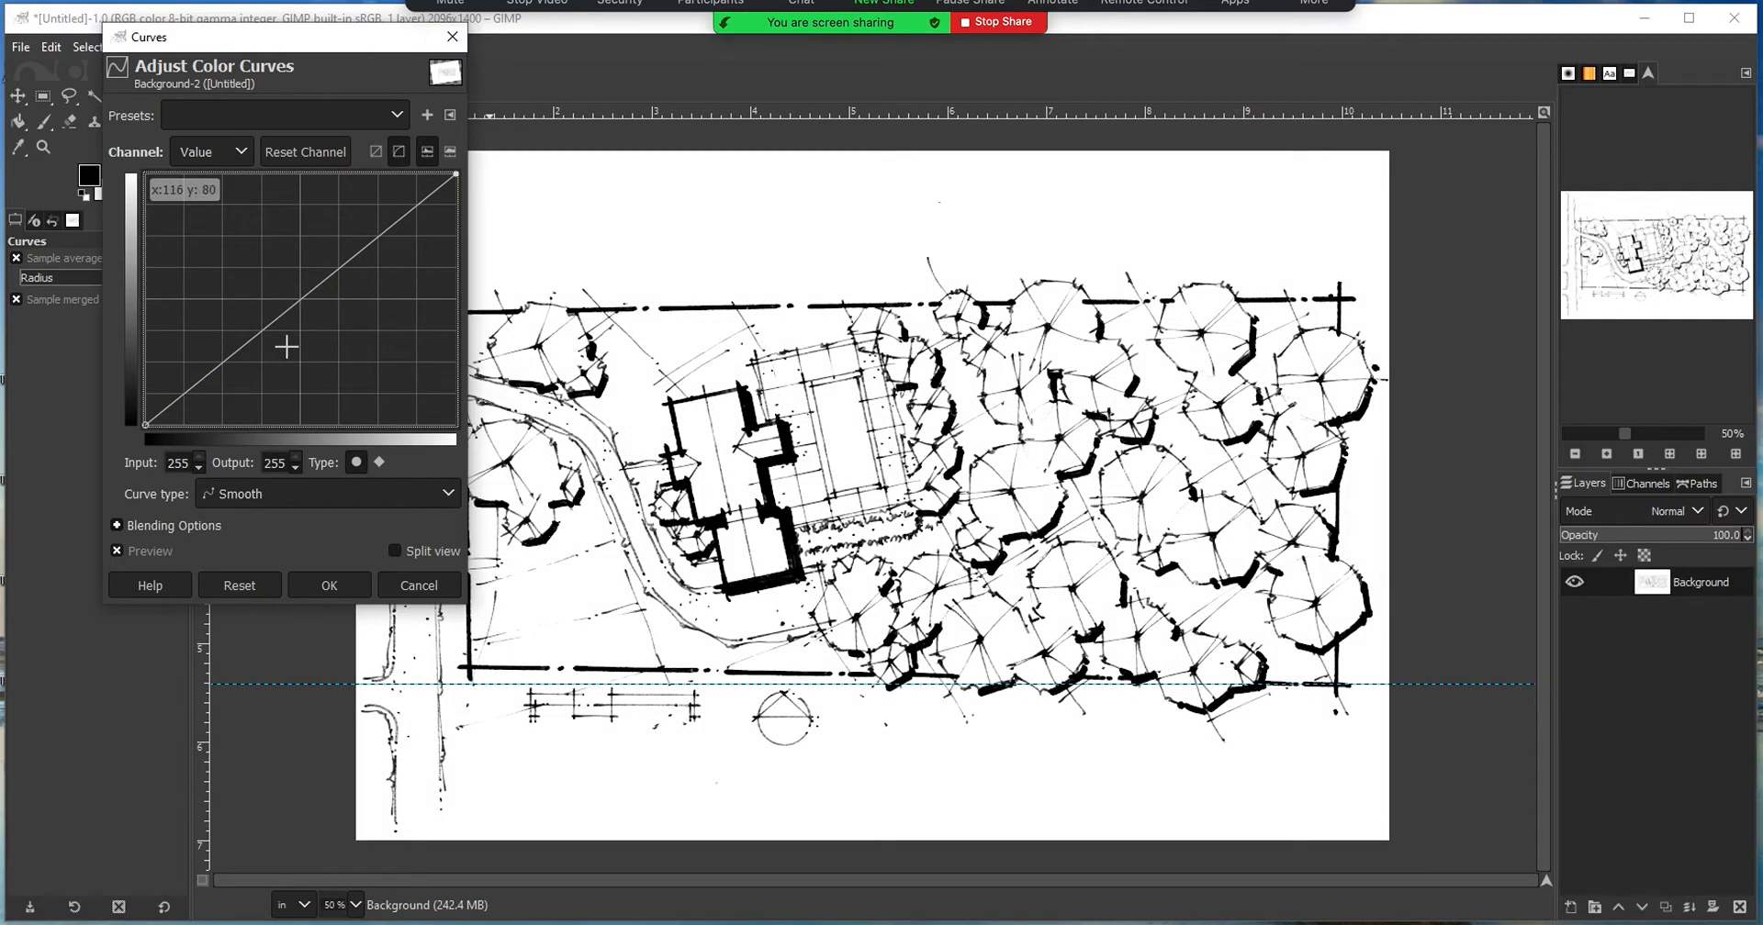
{"action": "left_click_drag", "start_coordinate": [146, 424], "coordinate": [388, 430]}
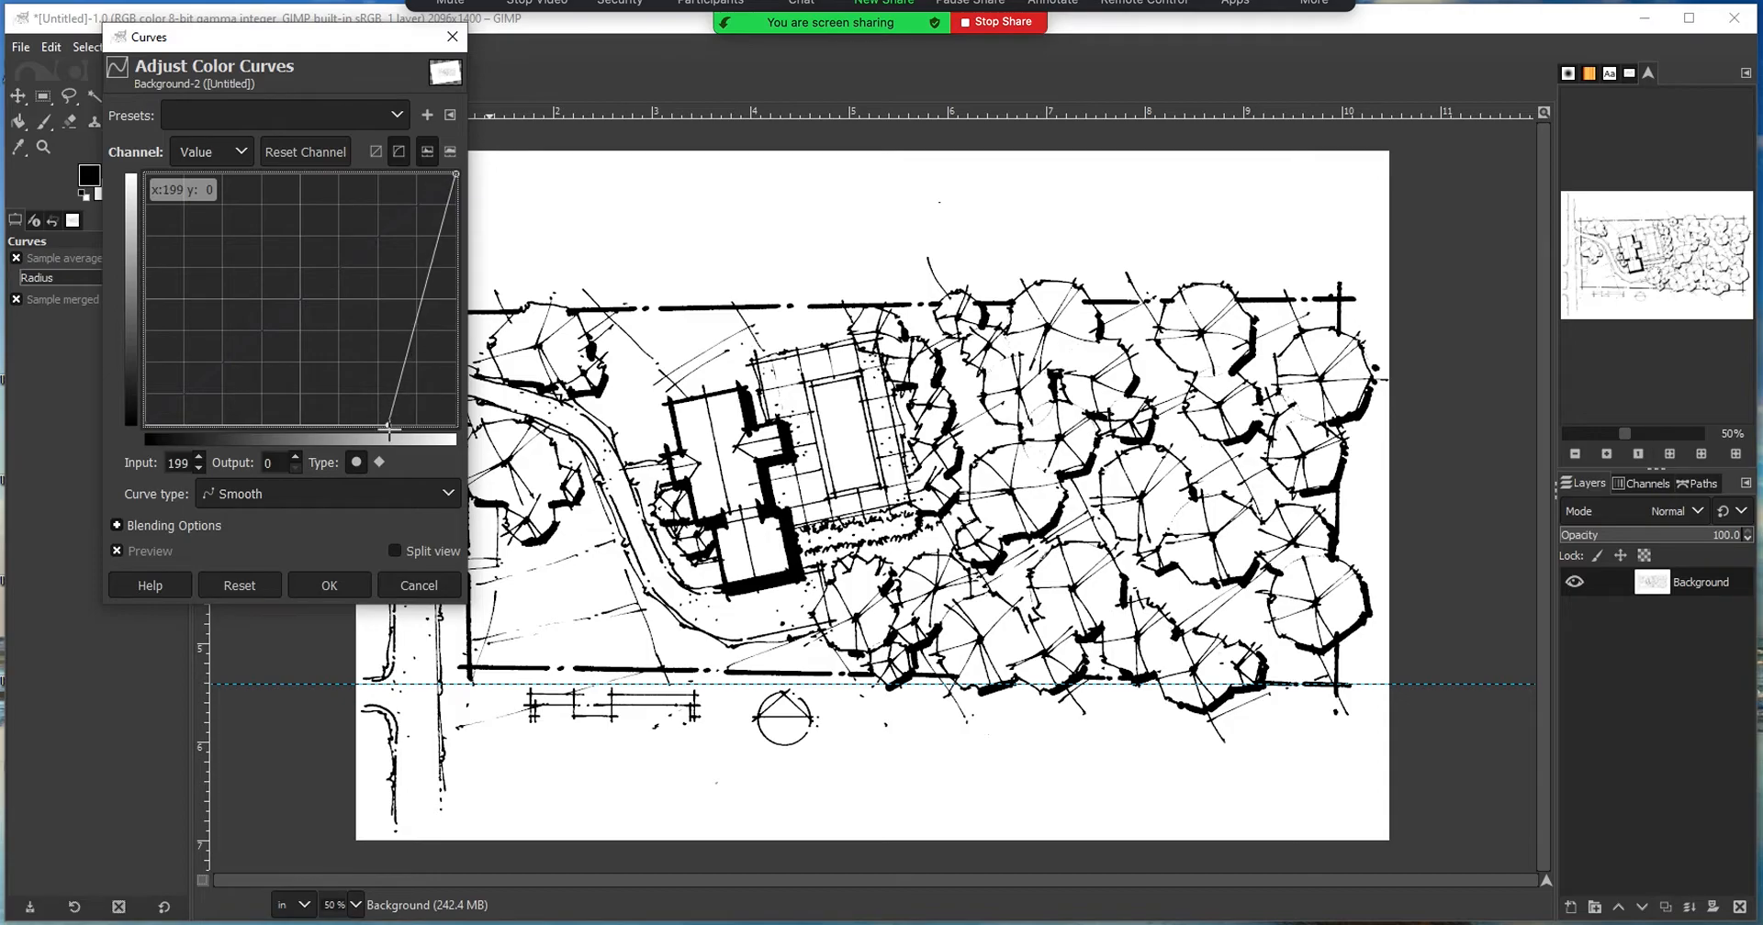
{"action": "left_click", "coordinate": [330, 586]}
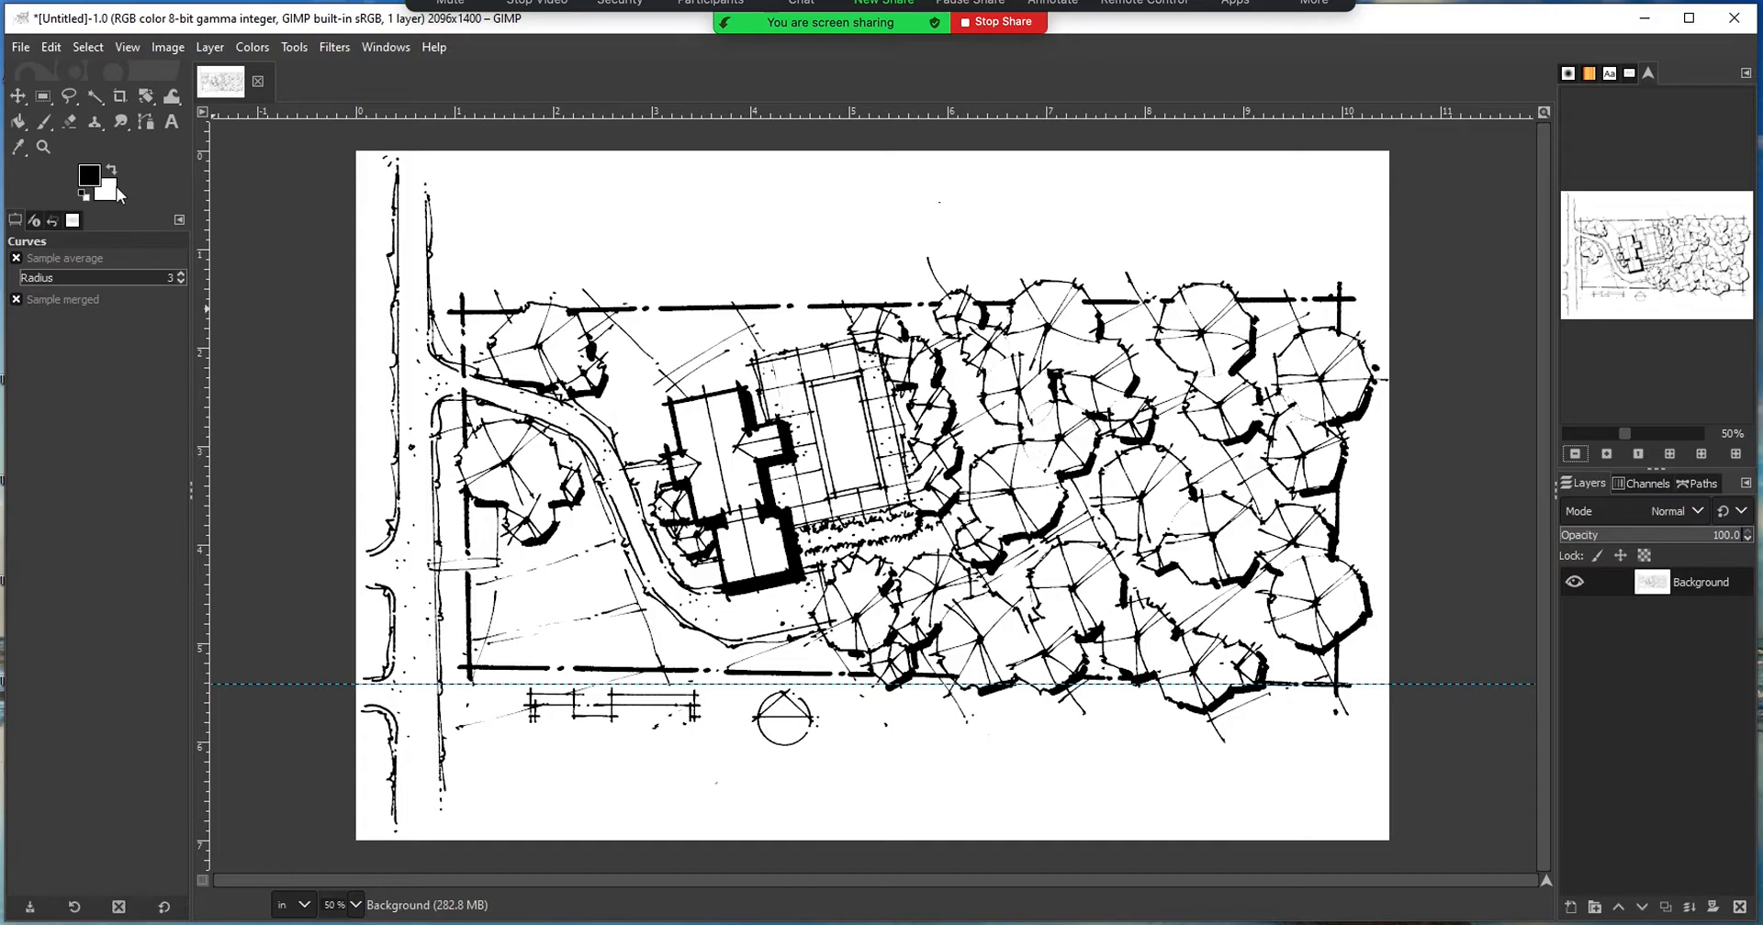
- Convert the image to Grayscale mode and remove the horizontal guide from the canvas
{"action": "left_click", "coordinate": [168, 47]}
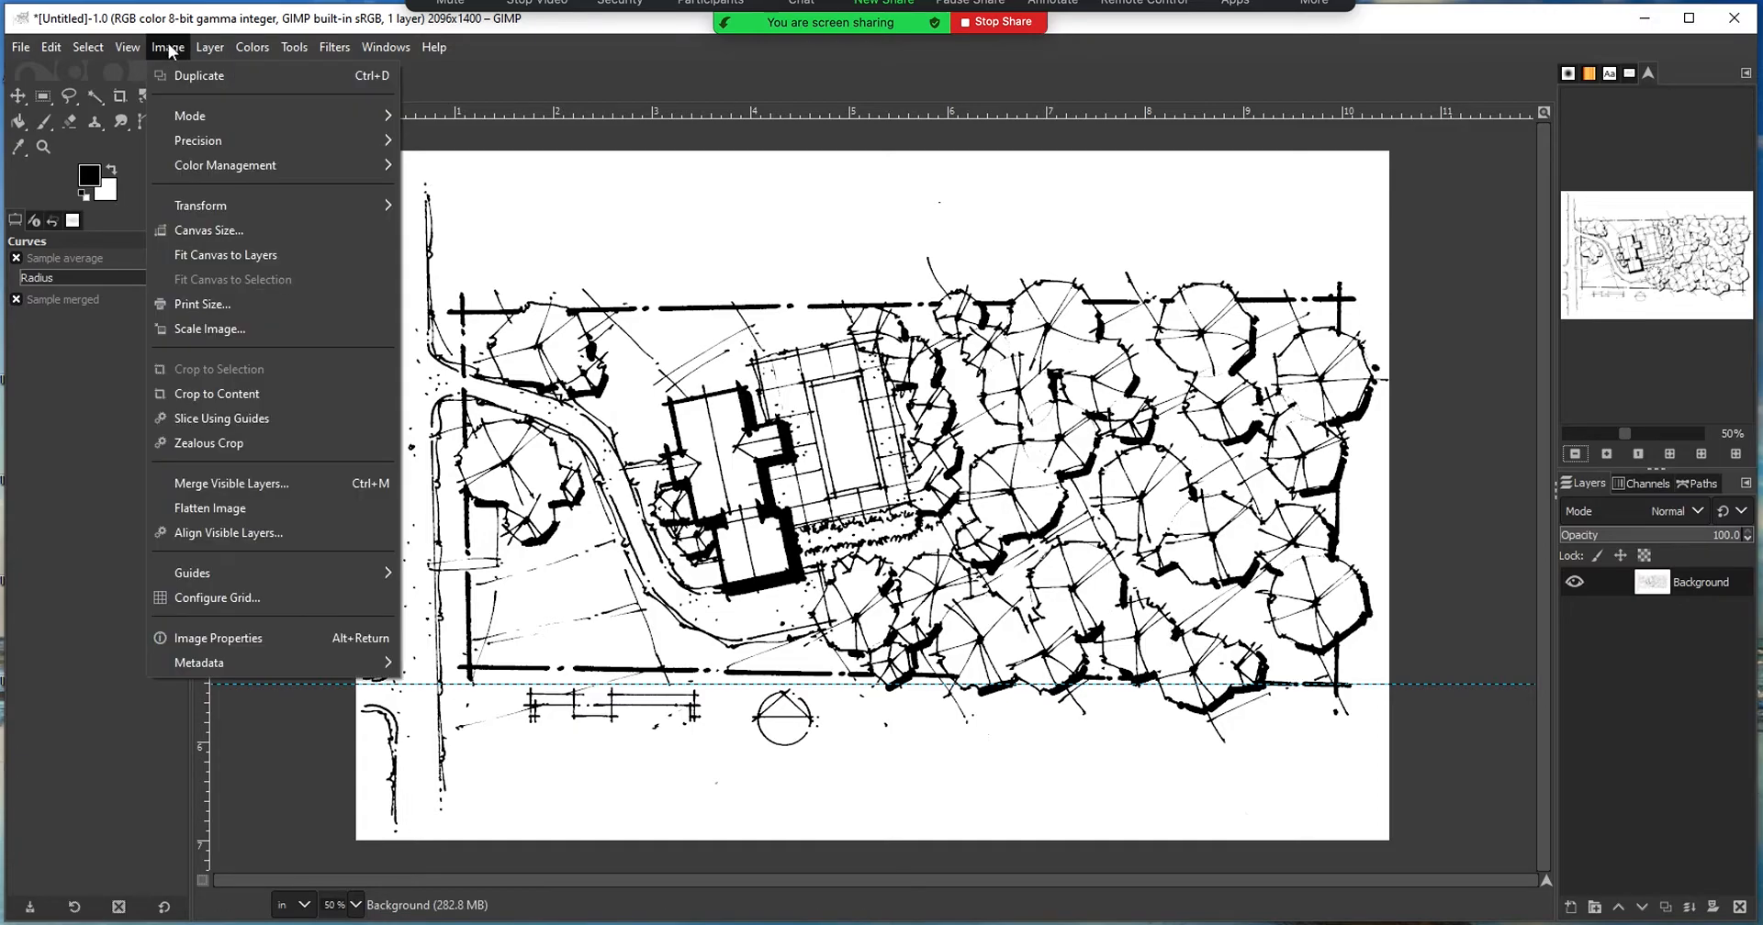
{"action": "mouse_move", "coordinate": [195, 119]}
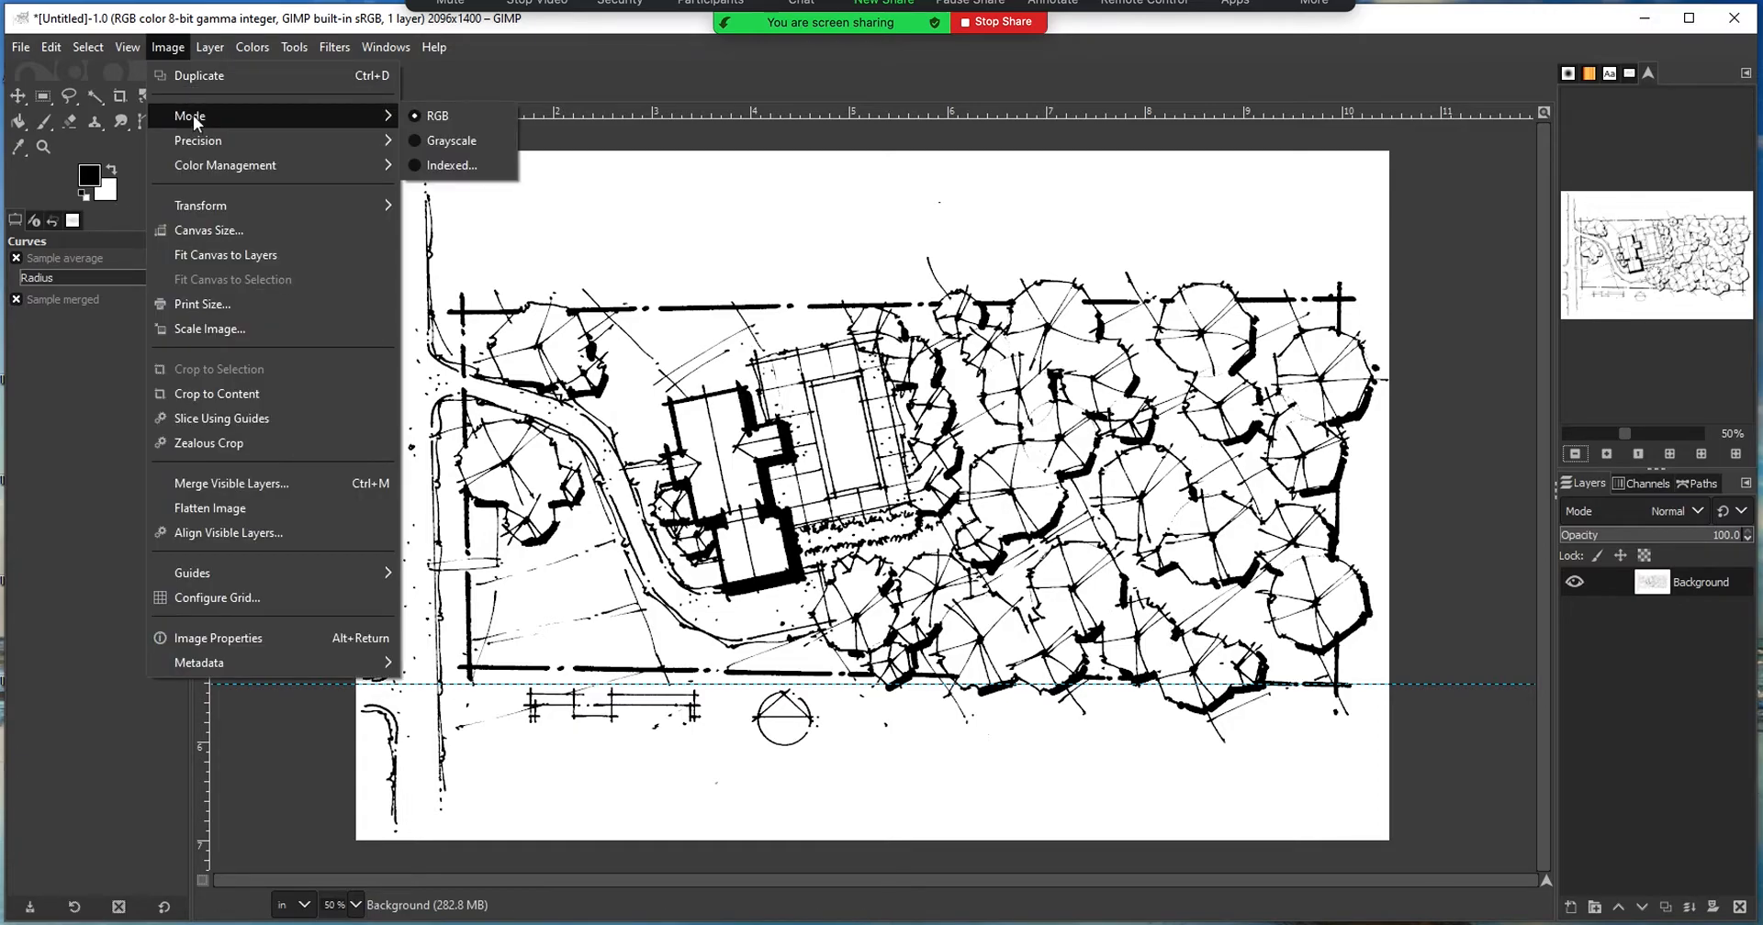
{"action": "left_click", "coordinate": [411, 140]}
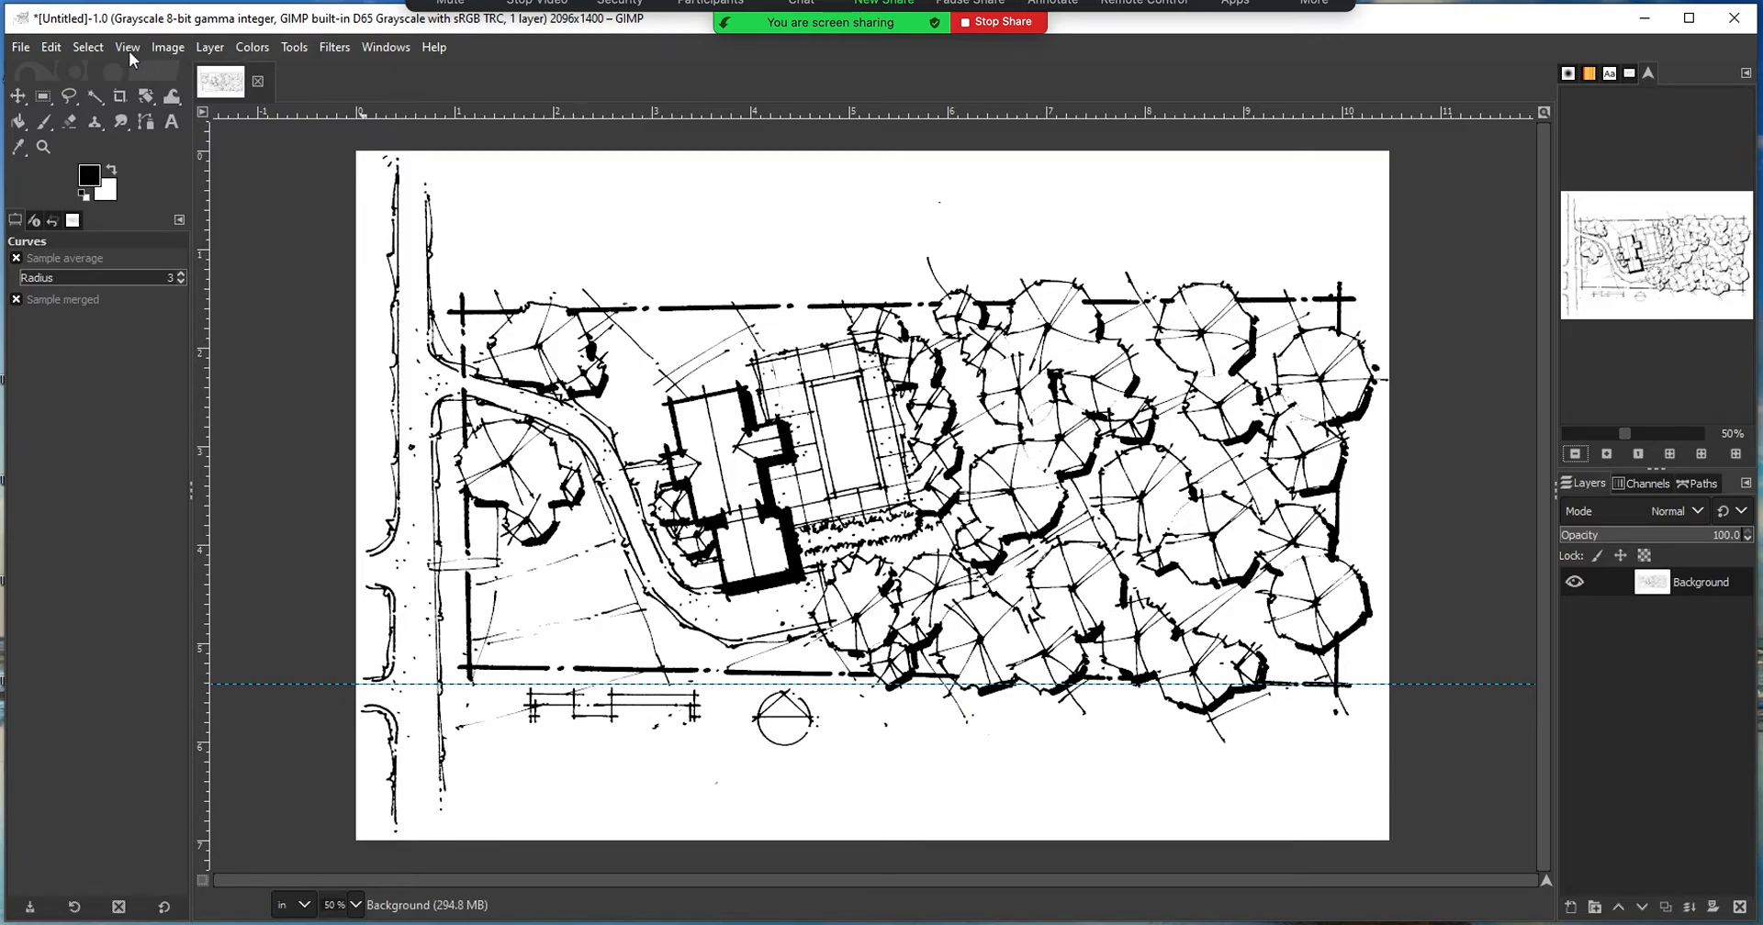
{"action": "left_click", "coordinate": [18, 96]}
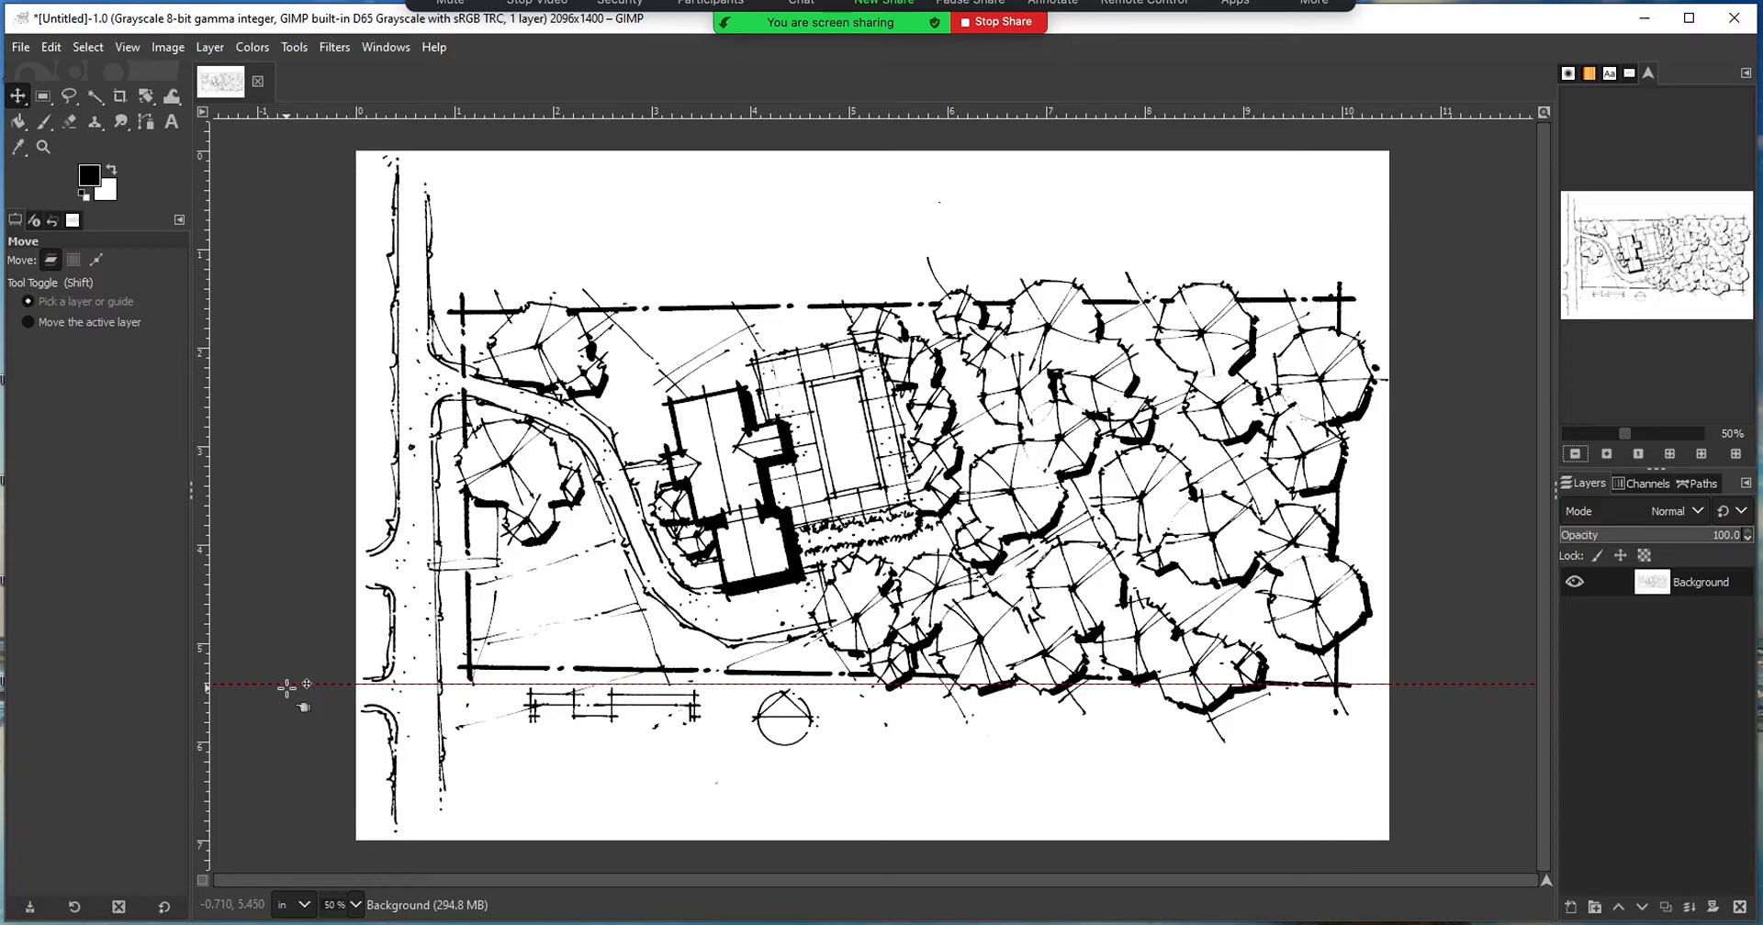
{"action": "left_click_drag", "start_coordinate": [287, 687], "coordinate": [294, 120]}
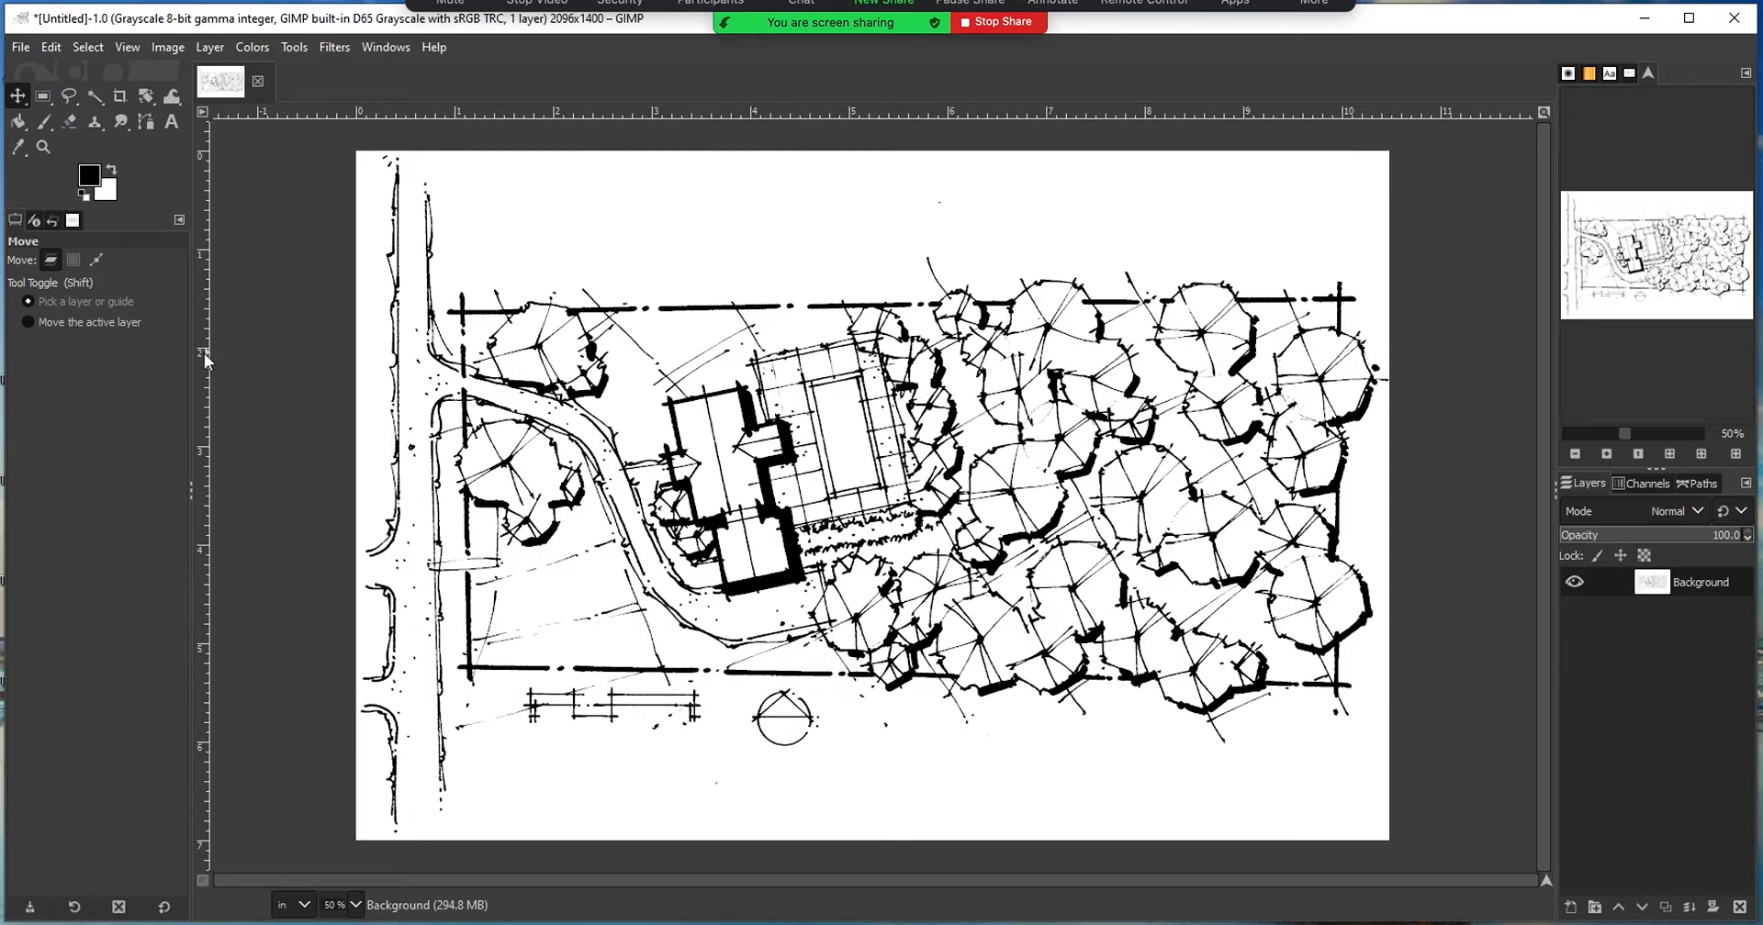
- Add the title "Site Plan" in 75 px Verdana in the blank area below the trees
{"action": "left_click", "coordinate": [171, 121]}
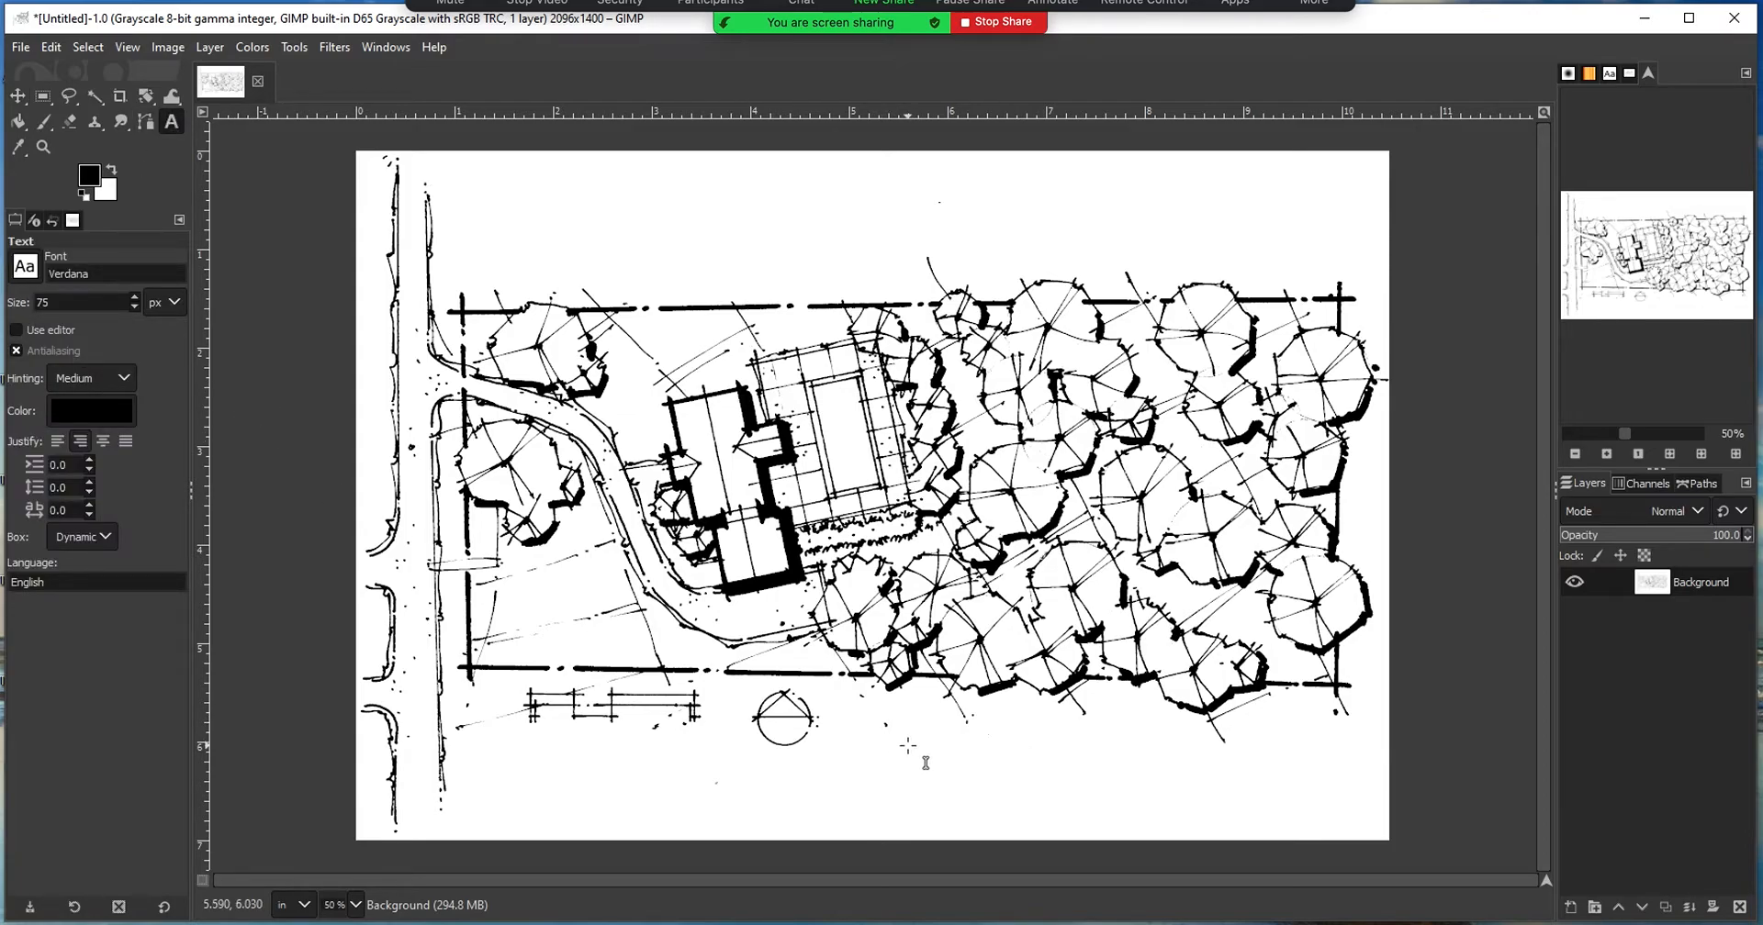
{"action": "left_click_drag", "start_coordinate": [928, 732], "coordinate": [1347, 829]}
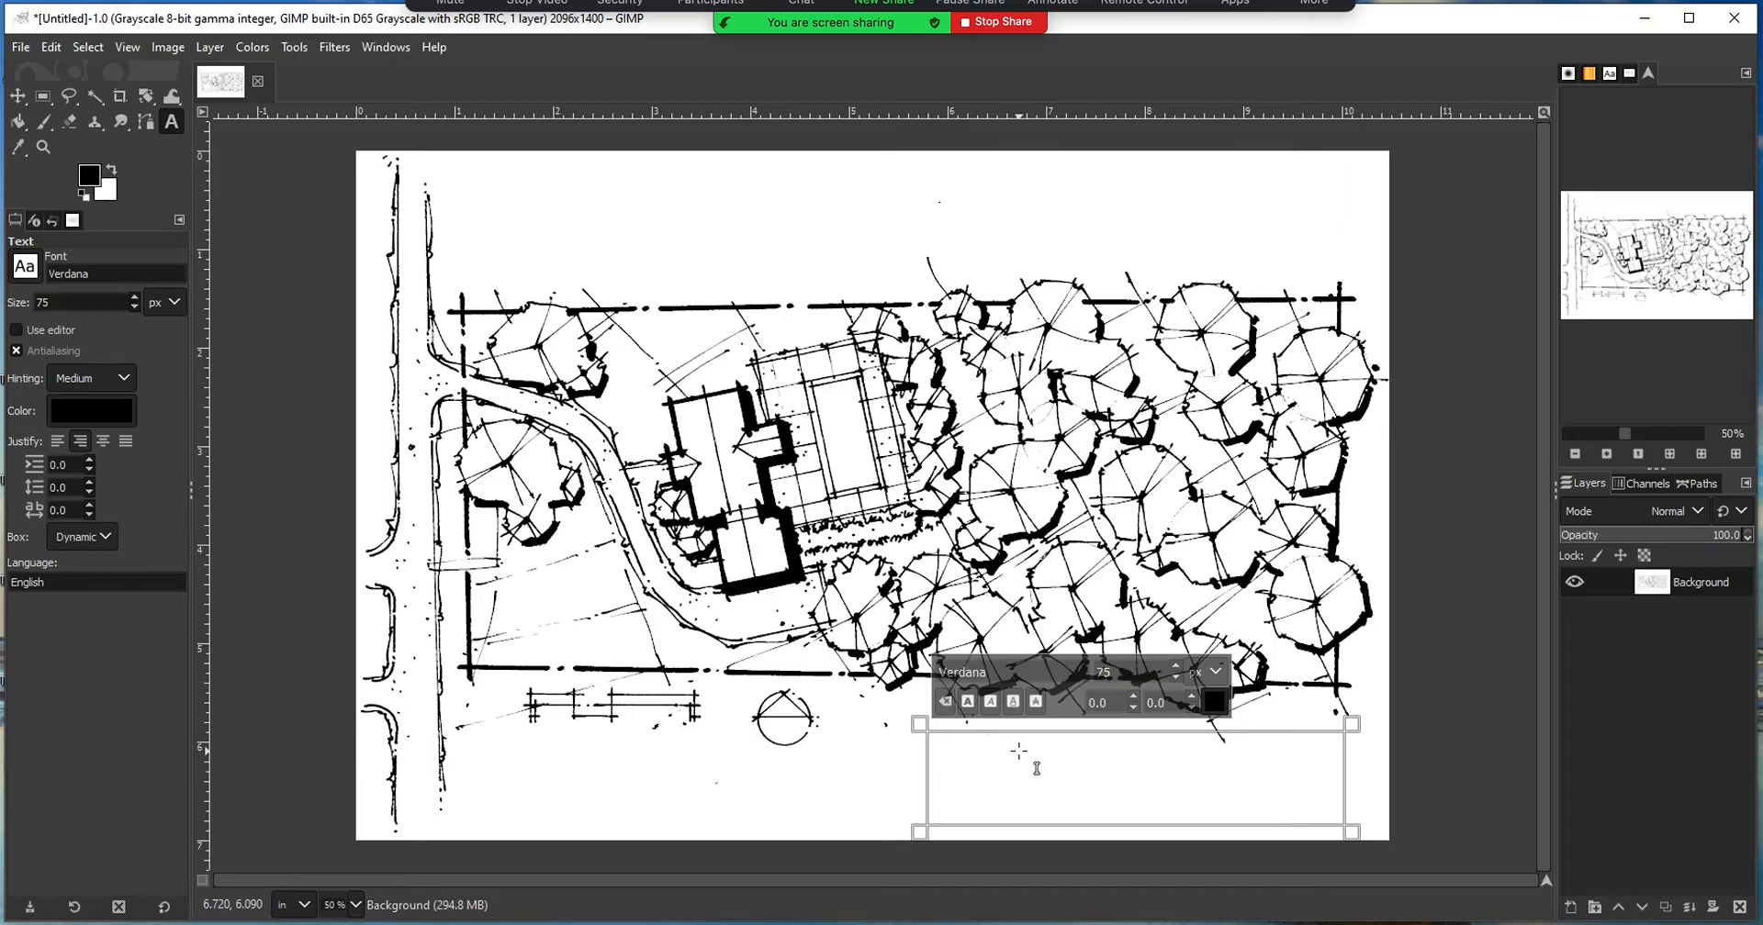
{"action": "type", "text": "S"}
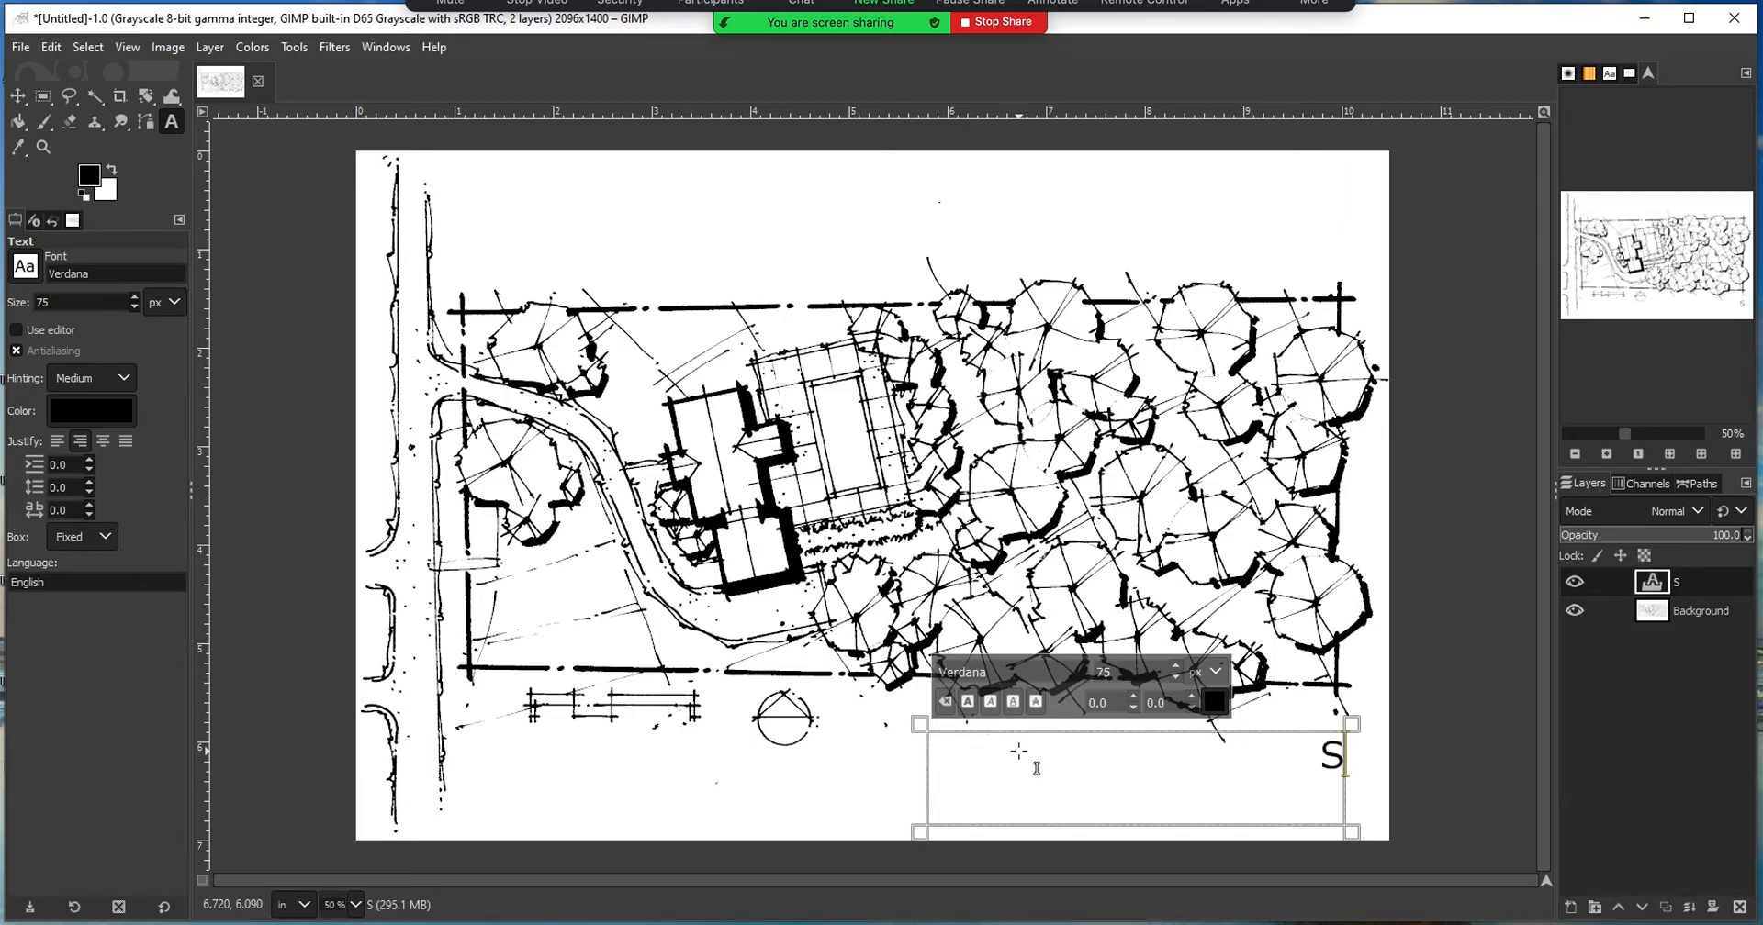
{"action": "type", "text": "ite"}
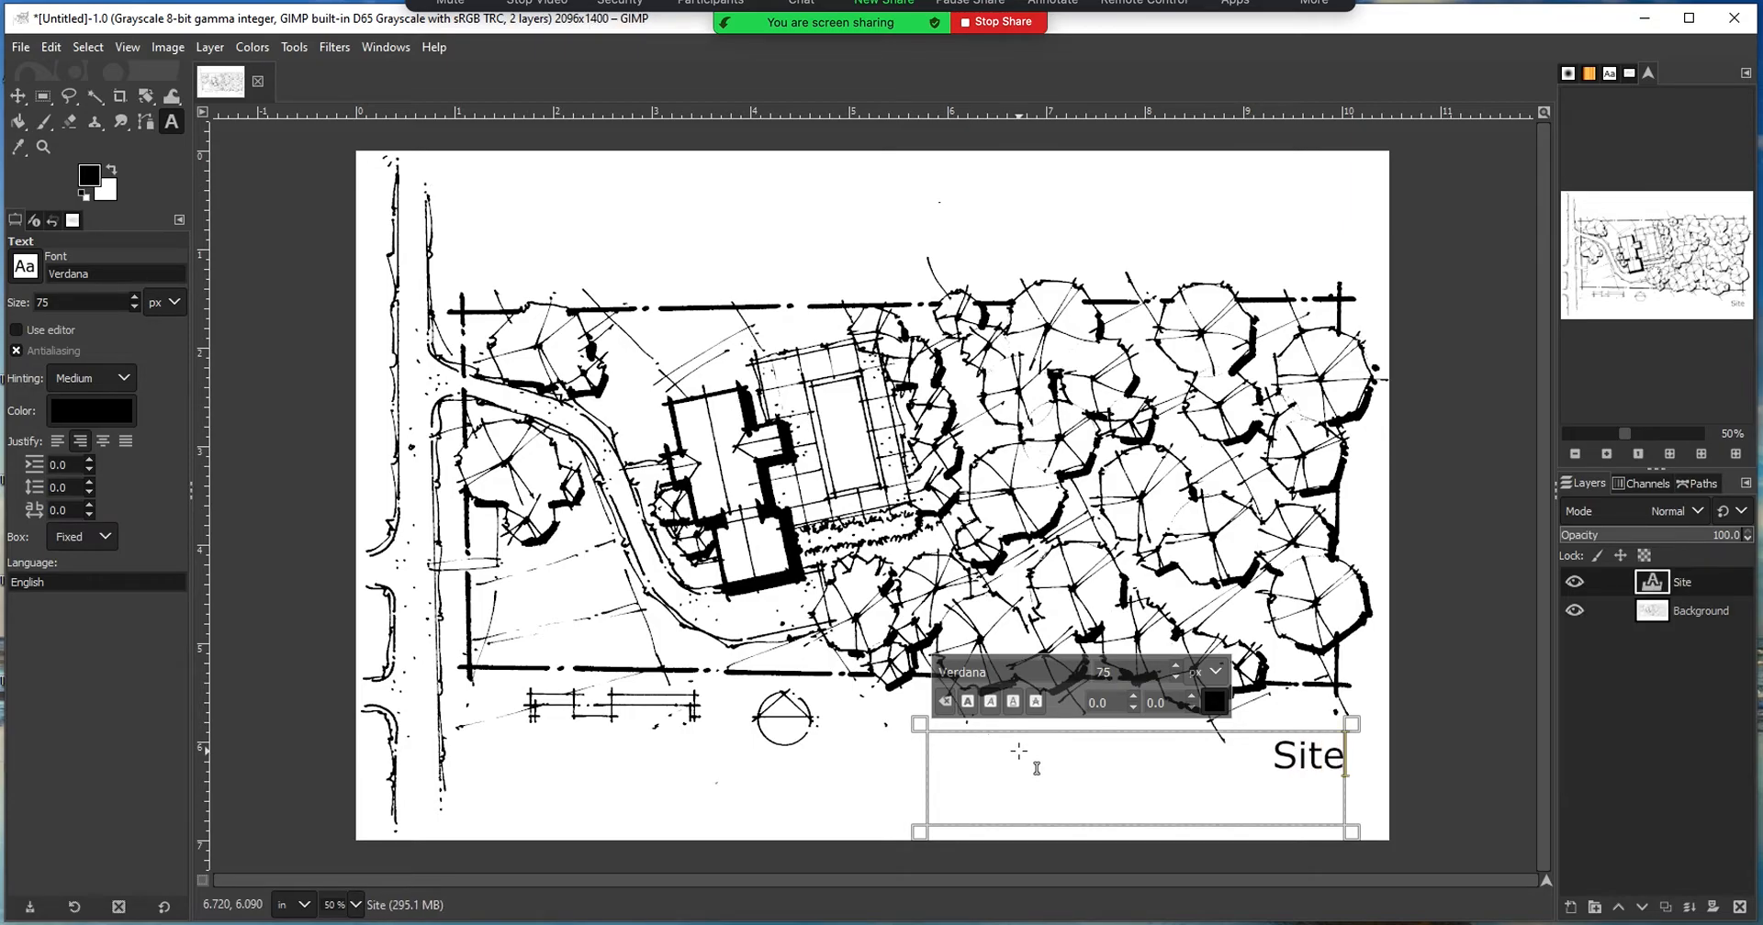
{"action": "type", "text": " Plan"}
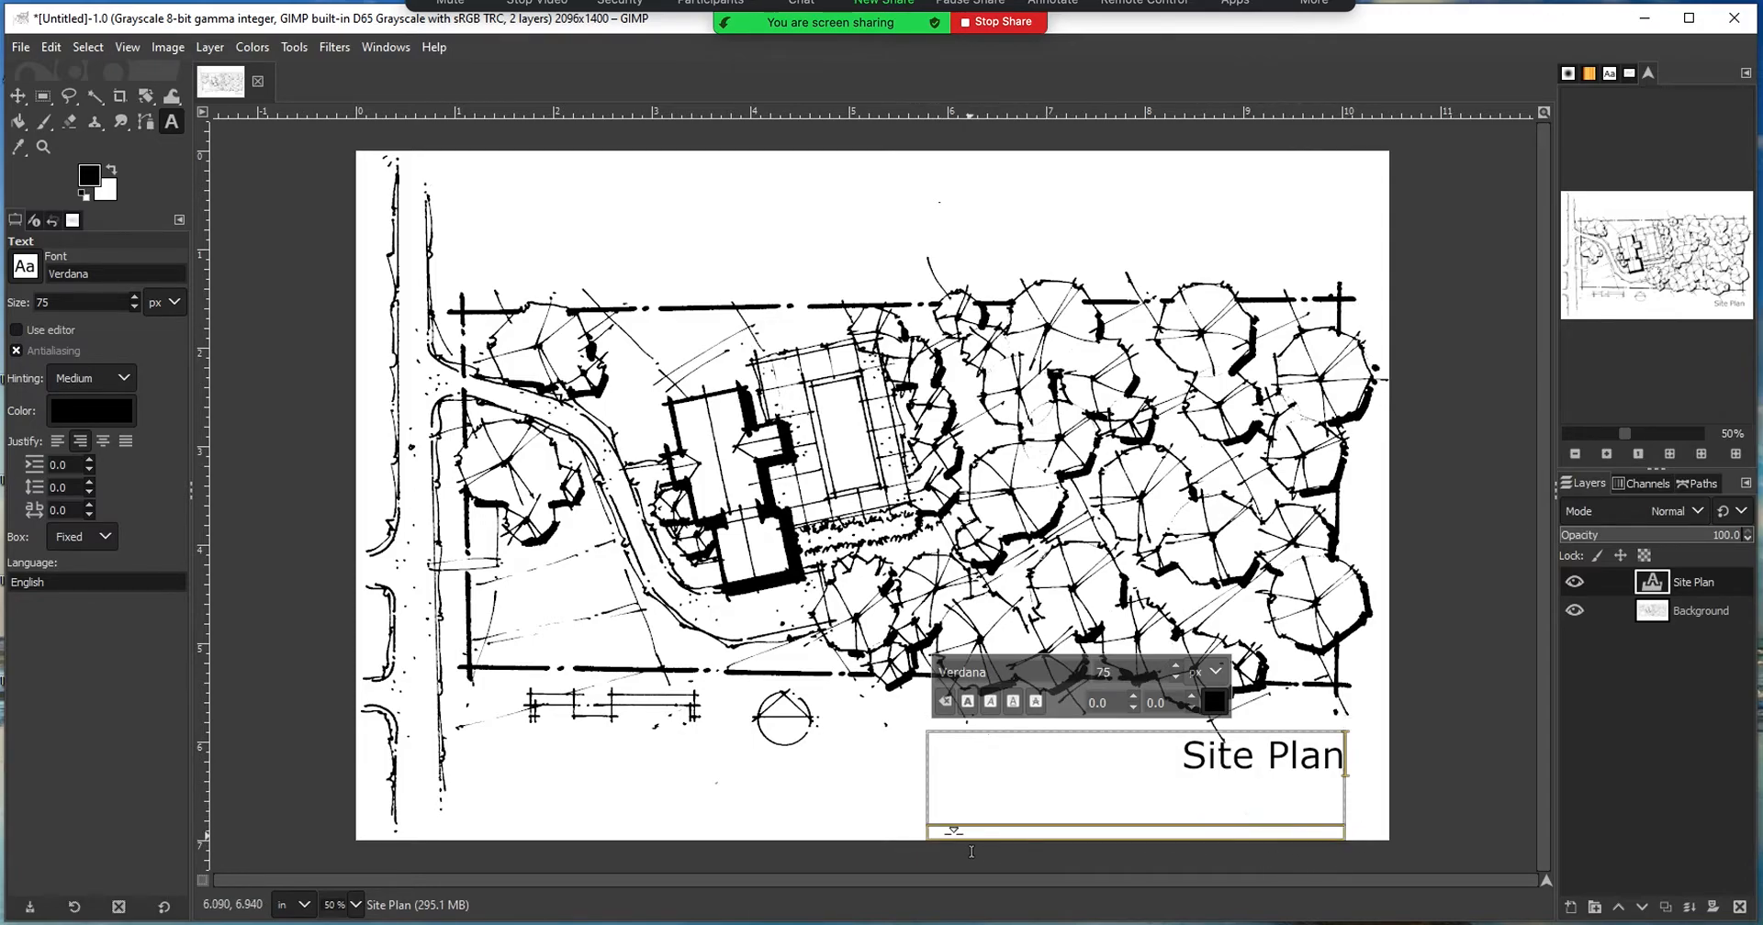
- Shrink the title's text frame to fit "Site Plan" and move the title next to the circle symbol below the plan
{"action": "left_click_drag", "start_coordinate": [936, 832], "coordinate": [1189, 814]}
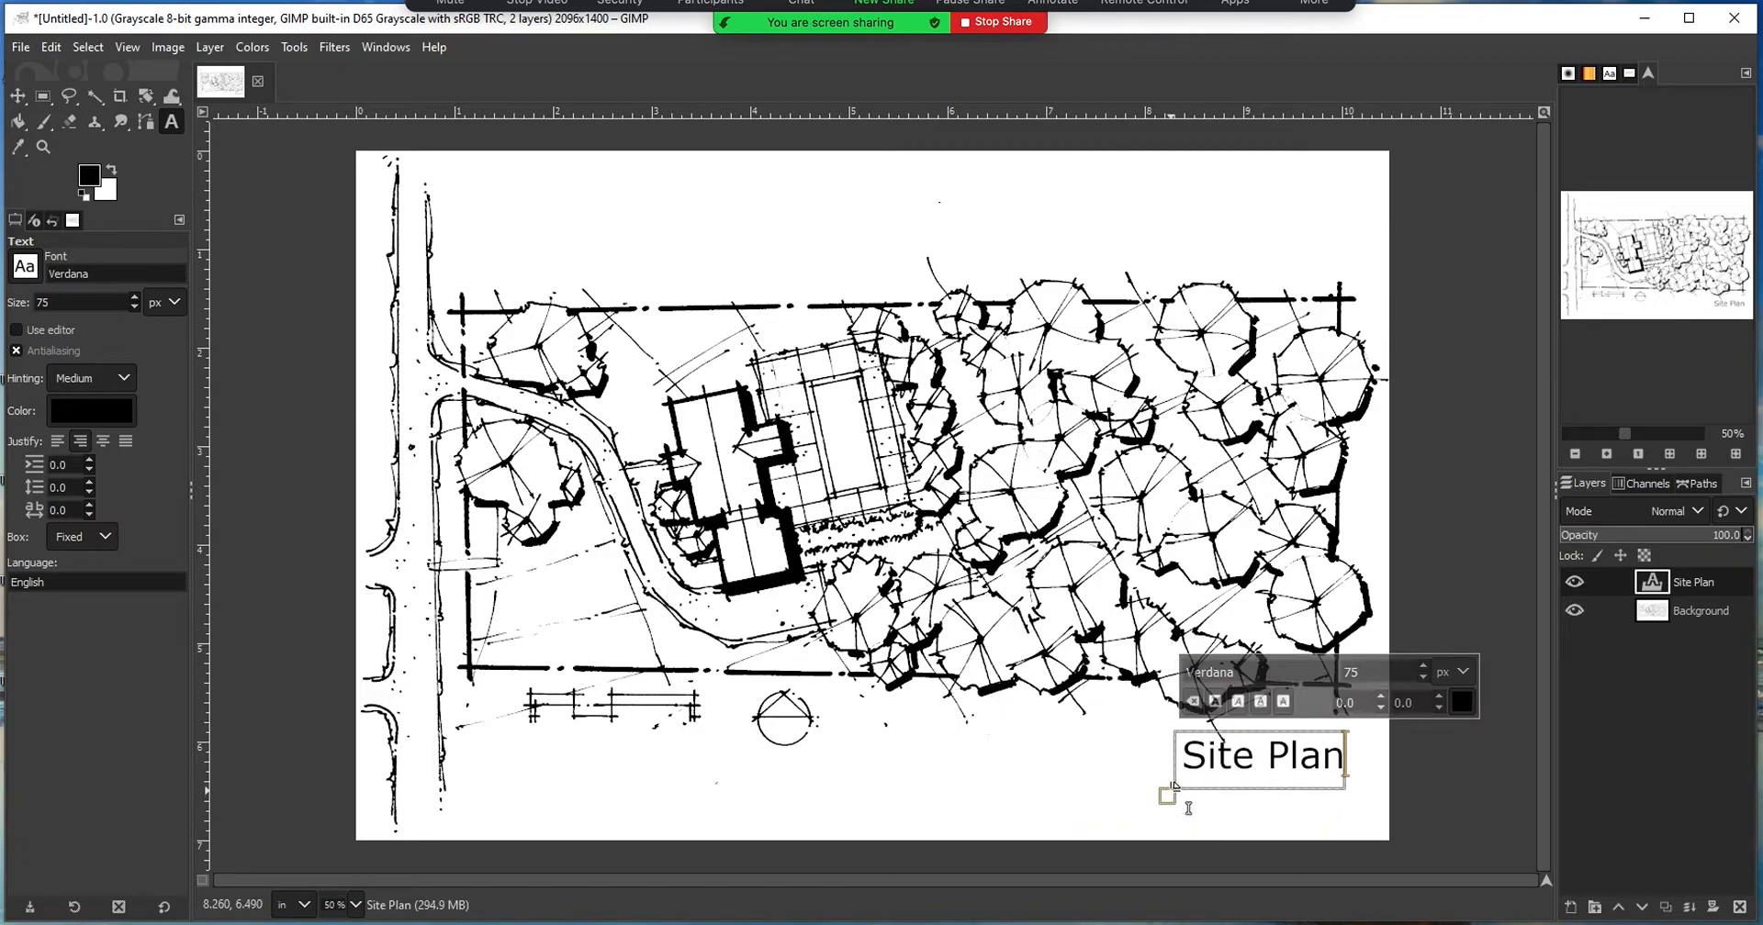
{"action": "left_click", "coordinate": [20, 97]}
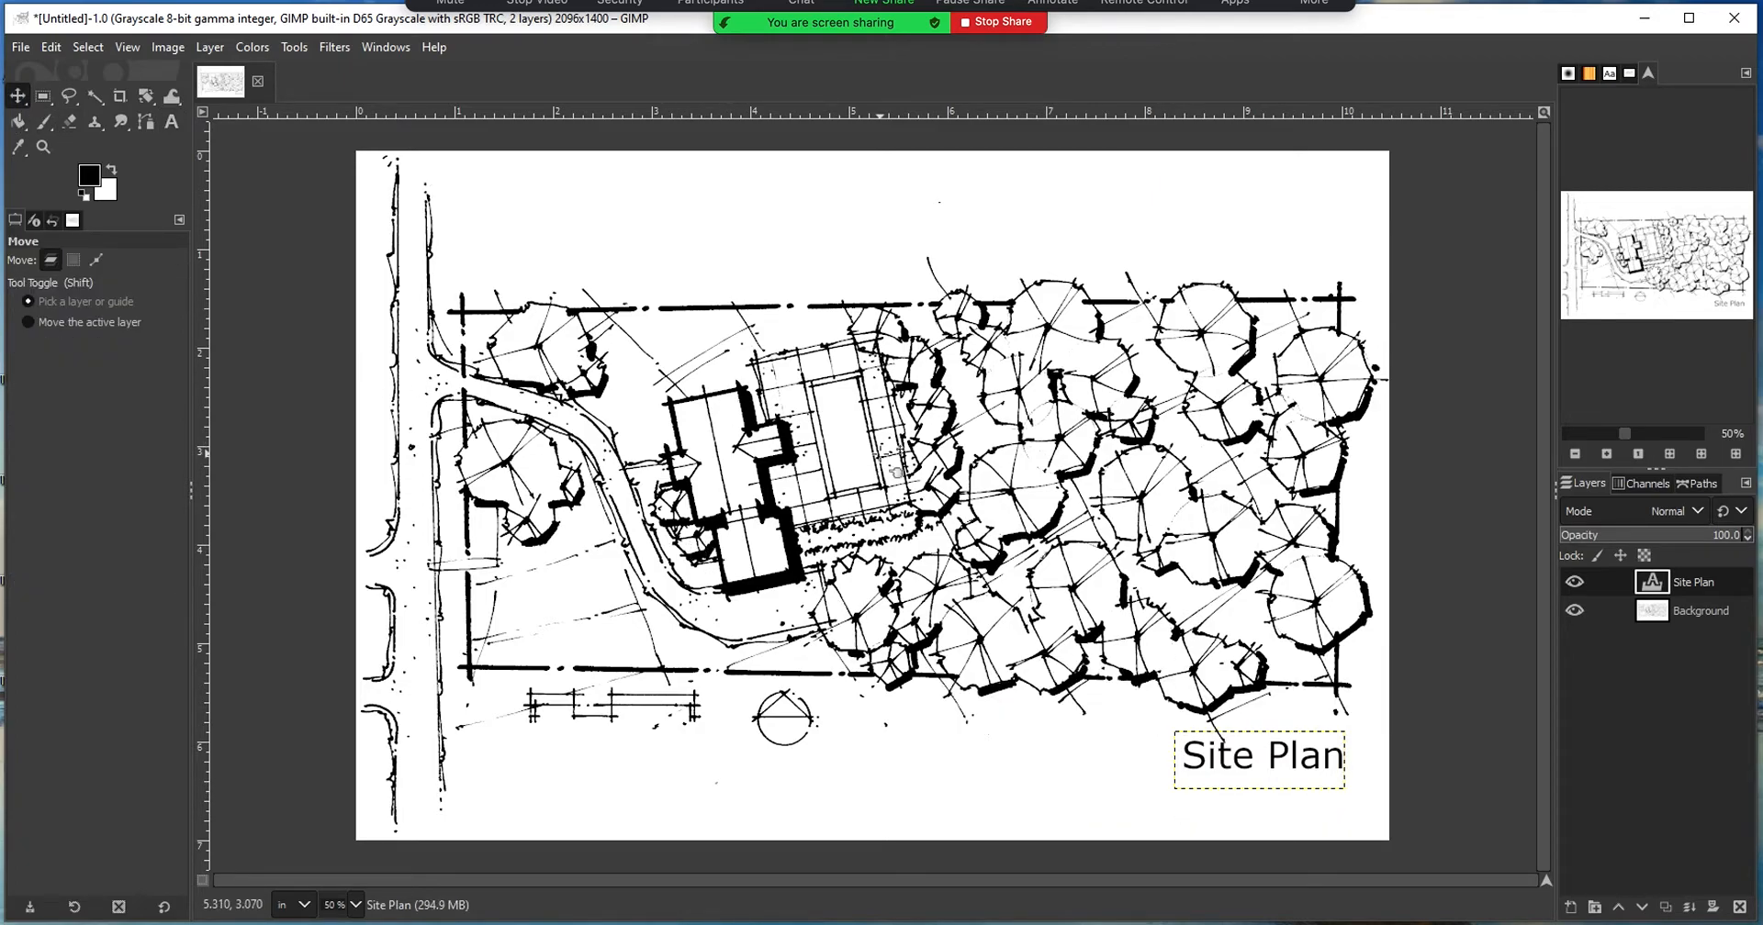
{"action": "left_click_drag", "start_coordinate": [1212, 760], "coordinate": [868, 766]}
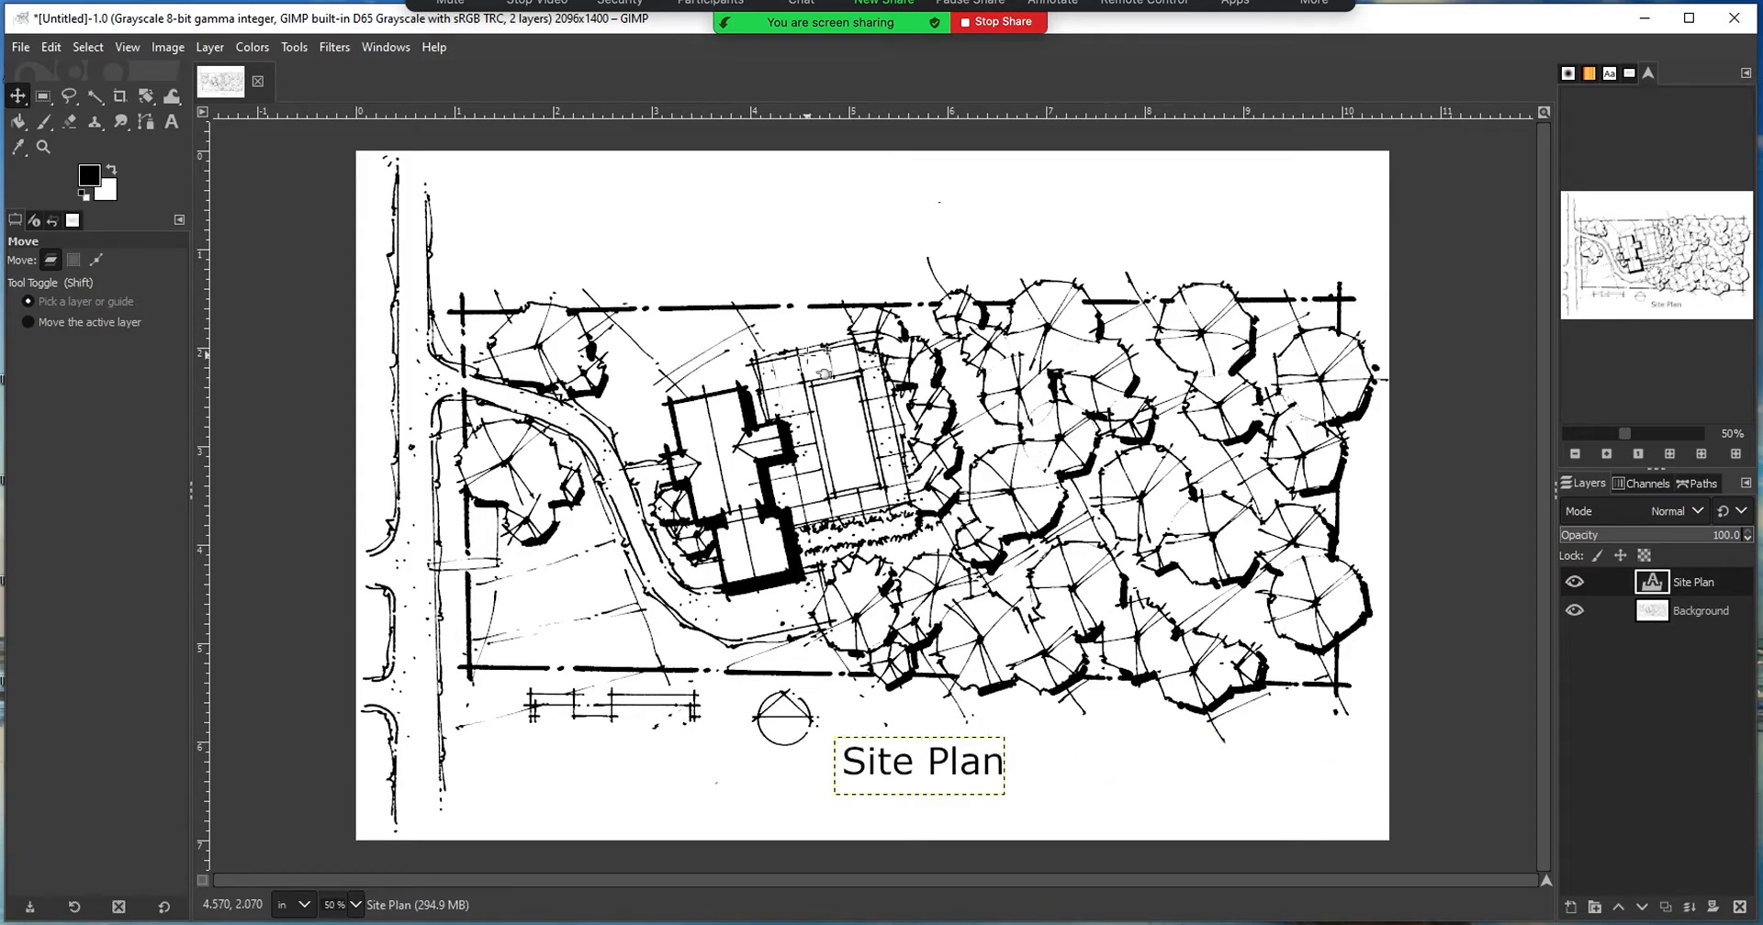
- Add a text block in the sheet's lower right corner at 30 px, reading "Assignment 02" with "due" on the second line
{"action": "left_click", "coordinate": [163, 124]}
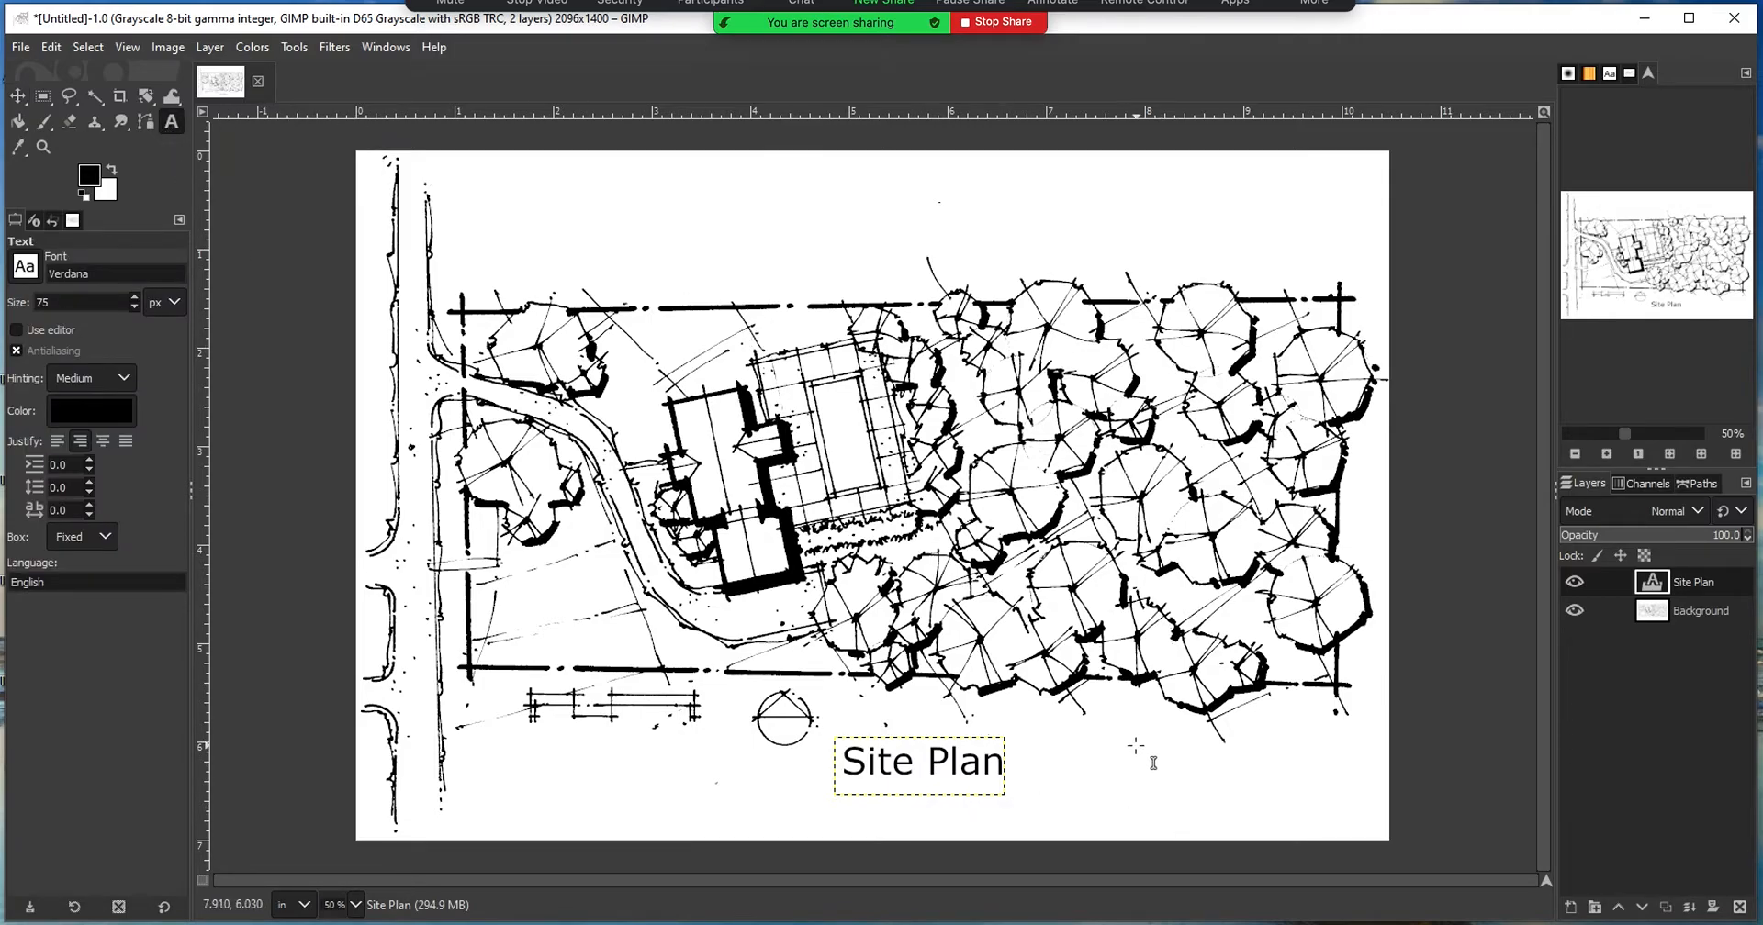
{"action": "left_click_drag", "start_coordinate": [1094, 755], "coordinate": [1388, 833]}
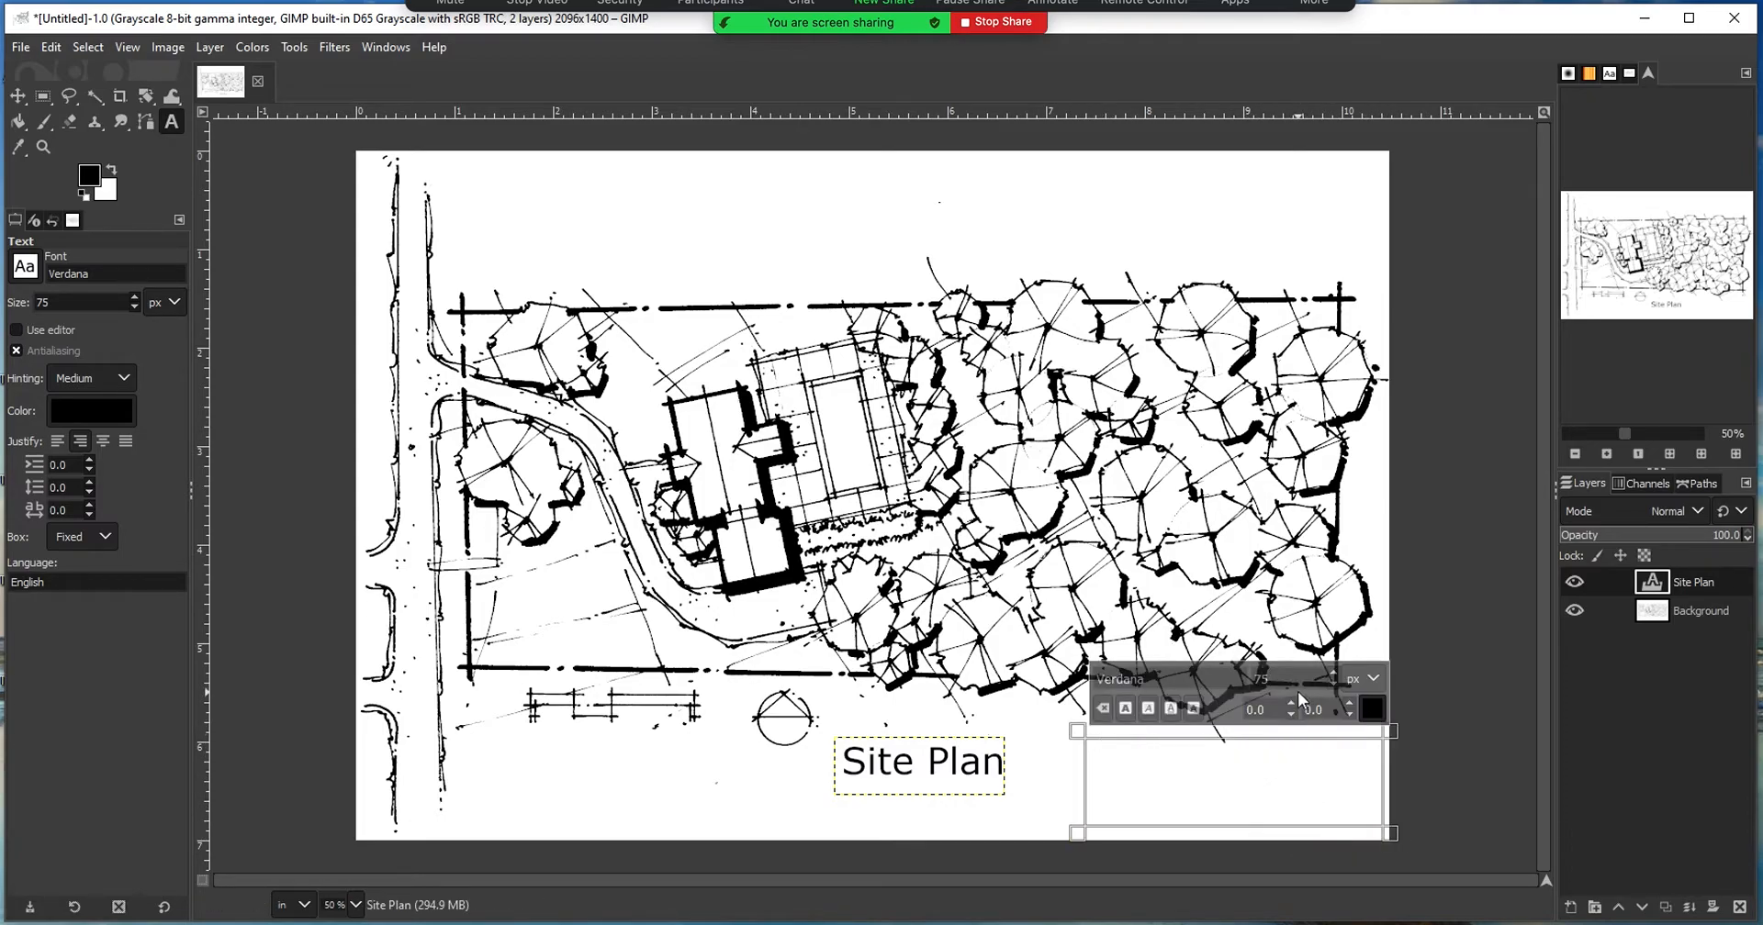
{"action": "type", "text": "24"}
{"action": "left_click", "coordinate": [1332, 673]}
{"action": "type", "text": "As"}
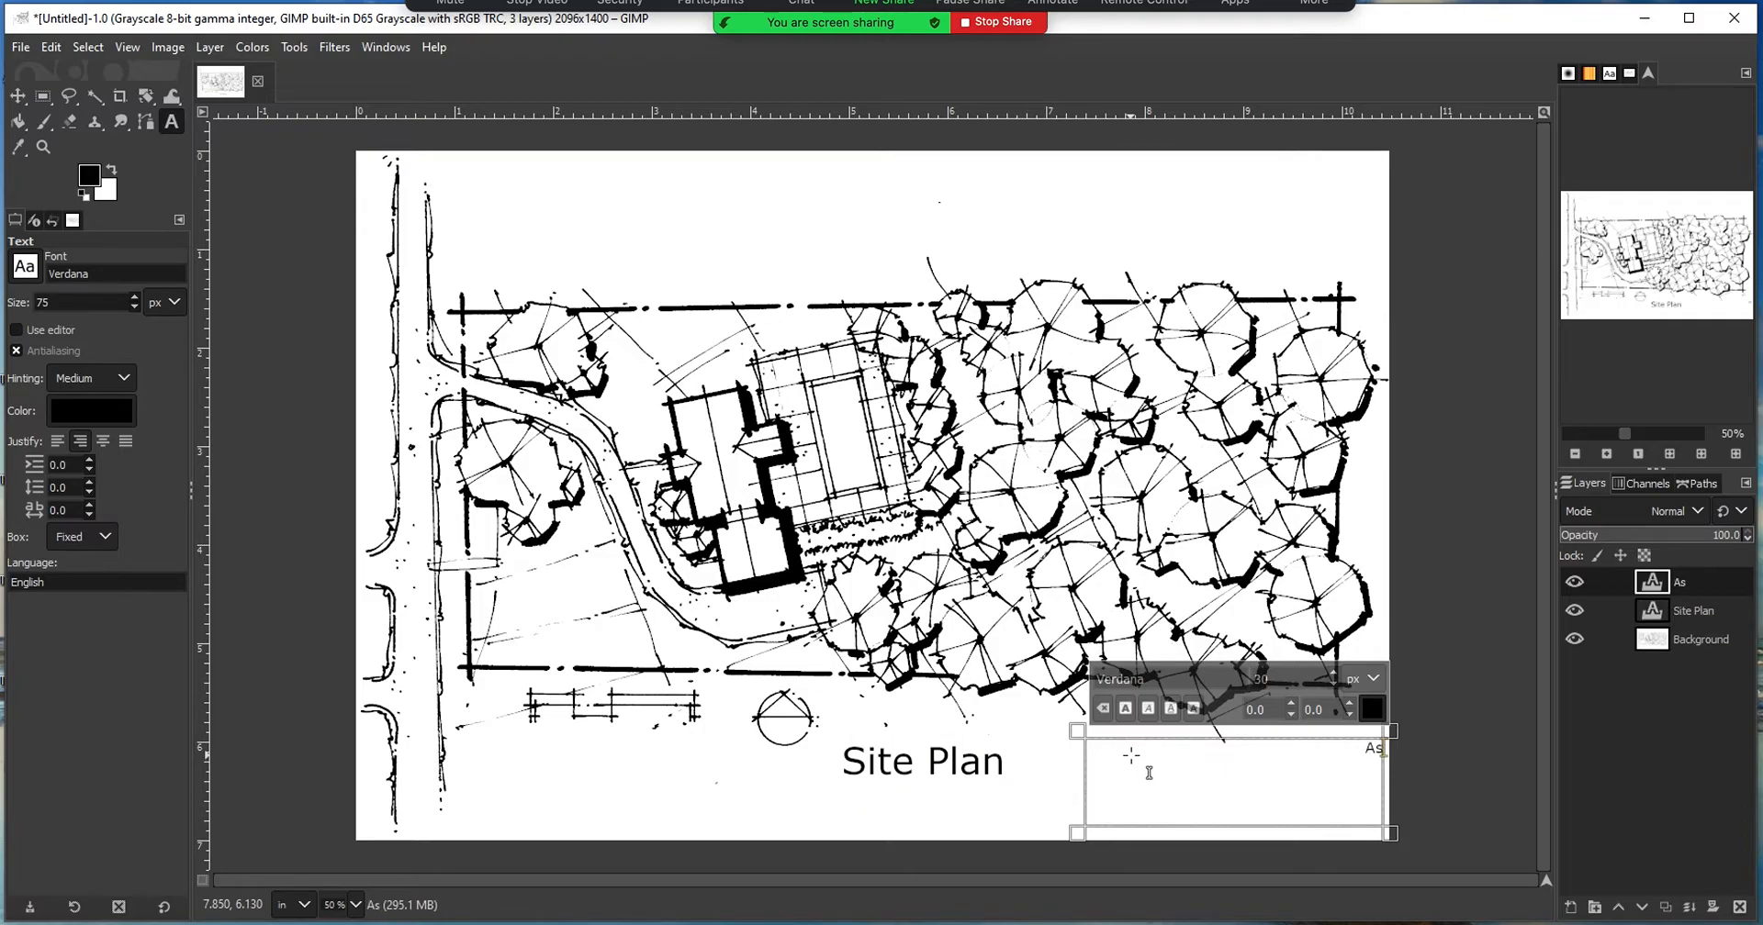
{"action": "type", "text": "signment"}
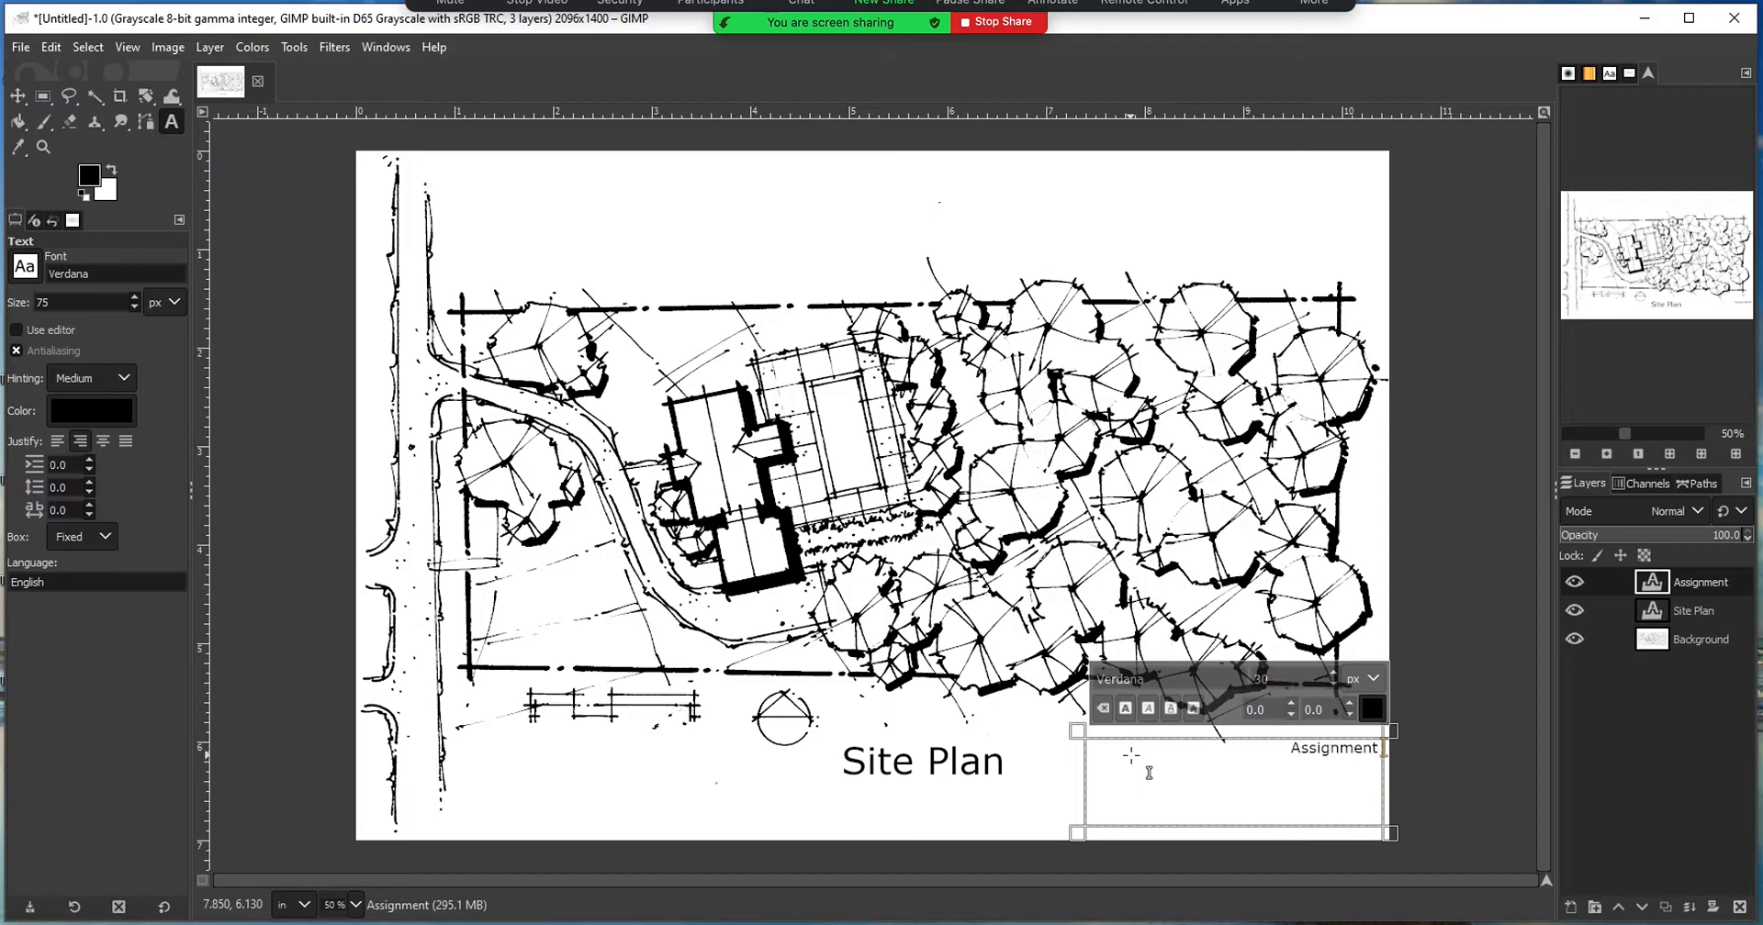
{"action": "type", "text": " 02"}
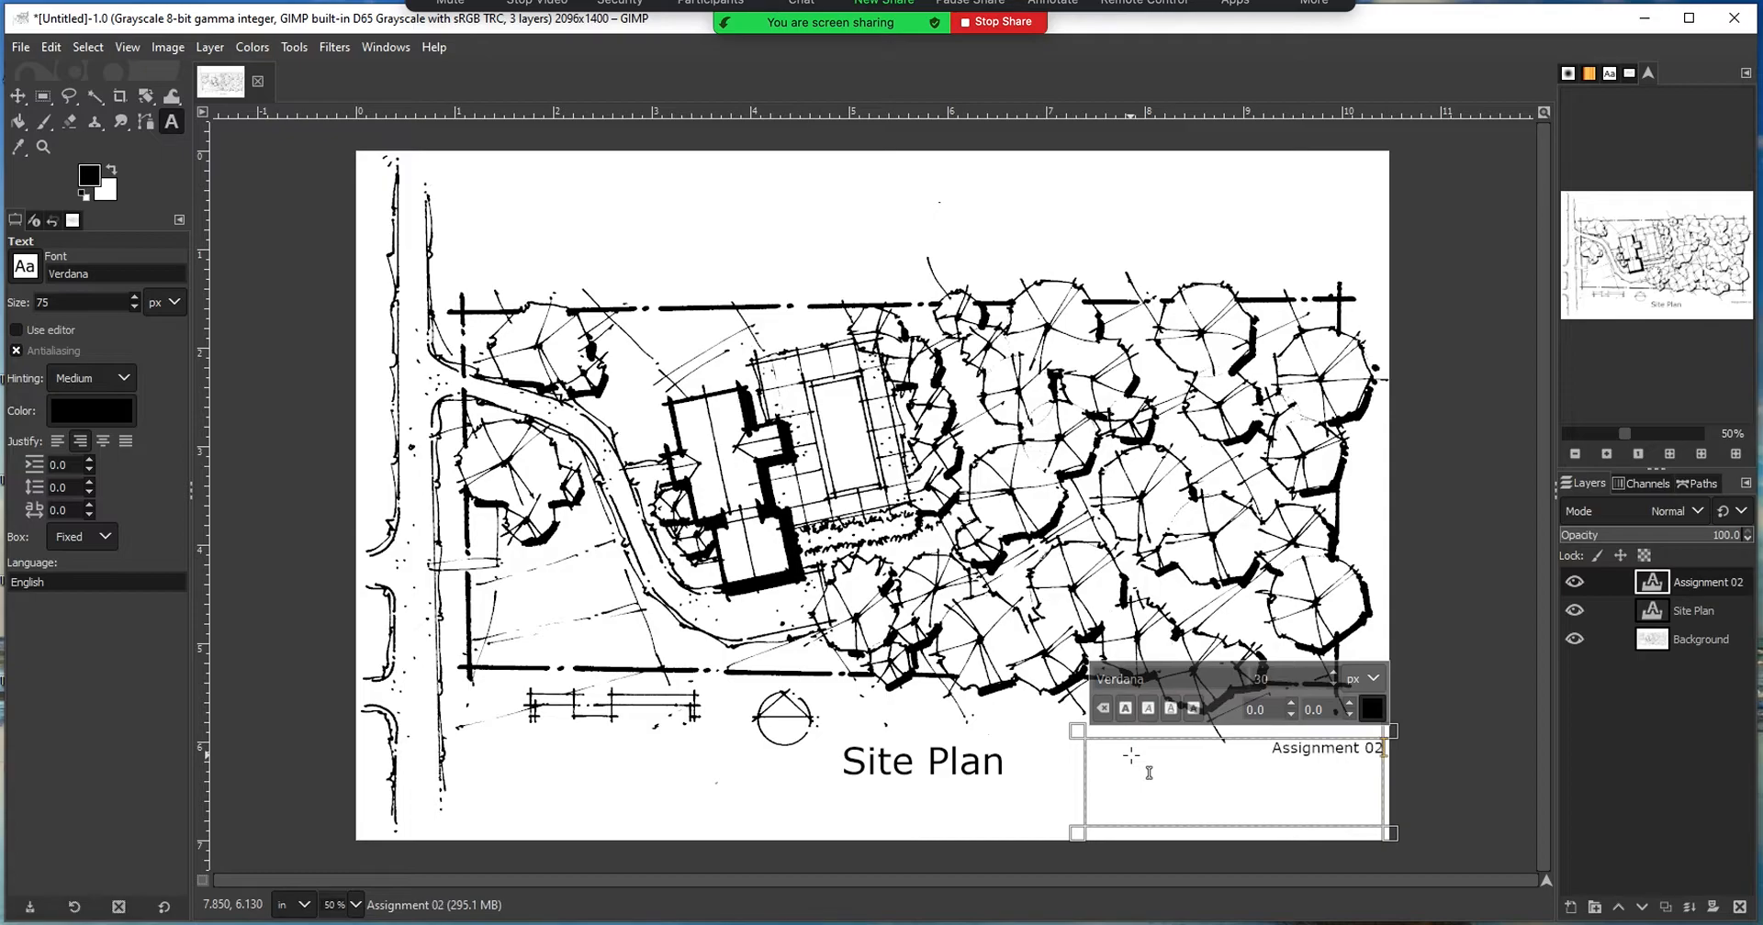
{"action": "key", "text": "Return"}
{"action": "type", "text": "d"}
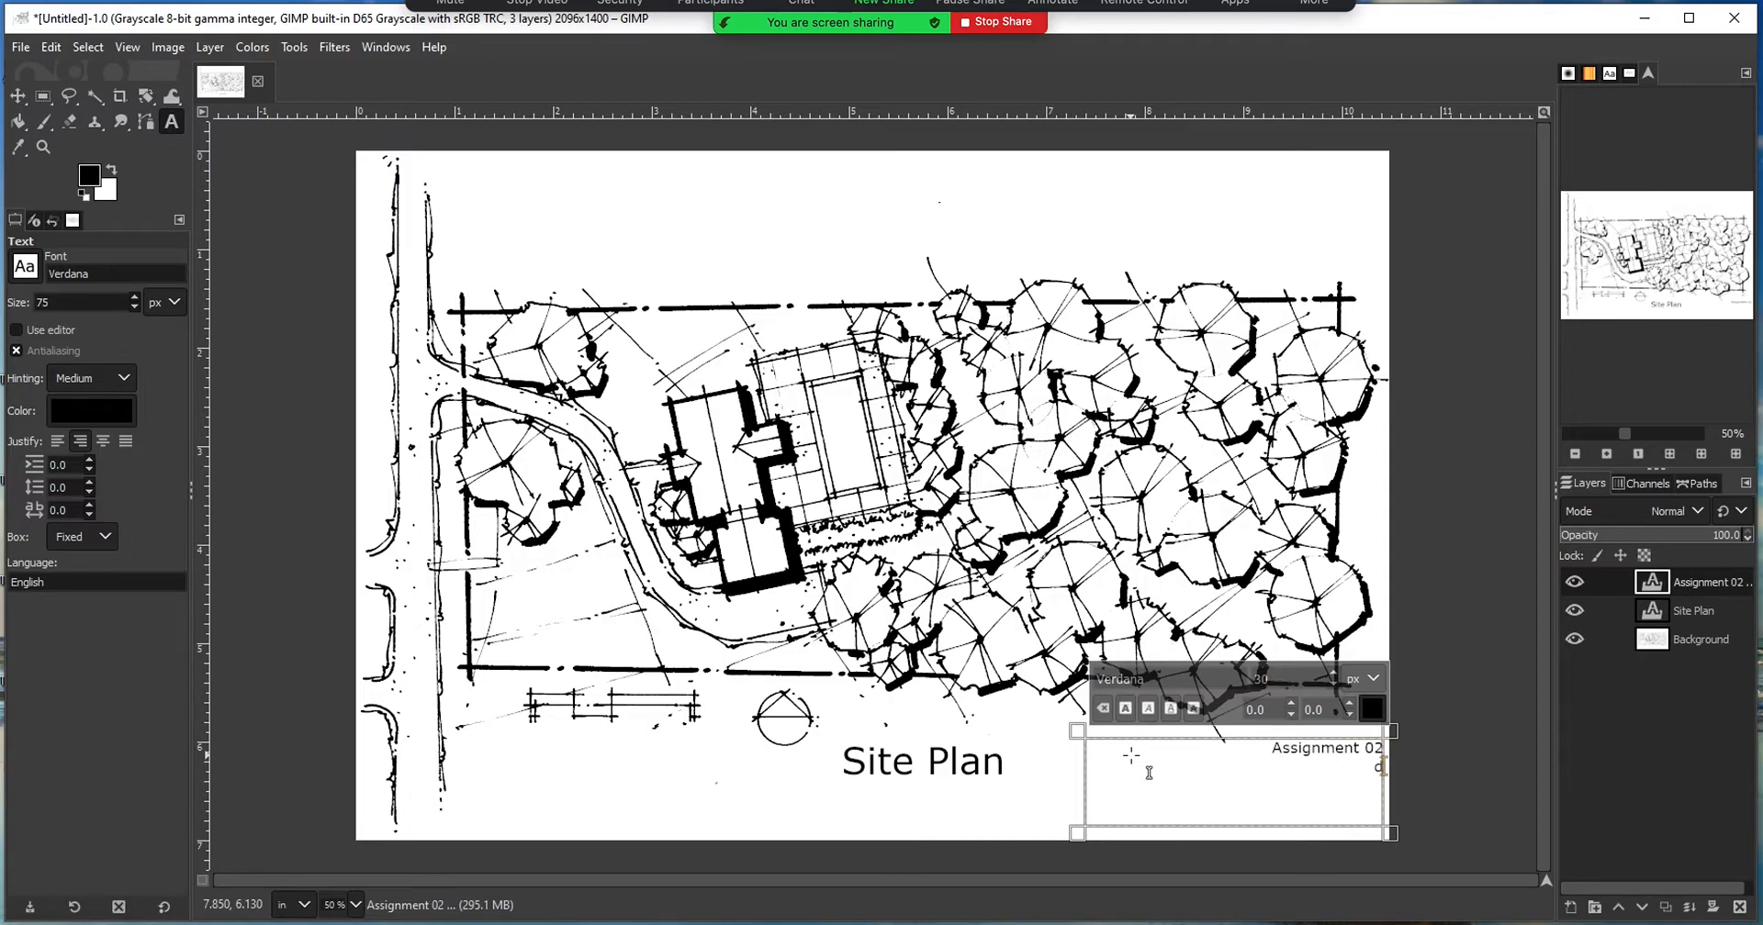
{"action": "type", "text": "ue"}
- Switch to the calendar app and look up the assignment's due date in the January 2022 view
{"action": "key", "text": "alt+Tab"}
{"action": "double_click", "coordinate": [528, 732]}
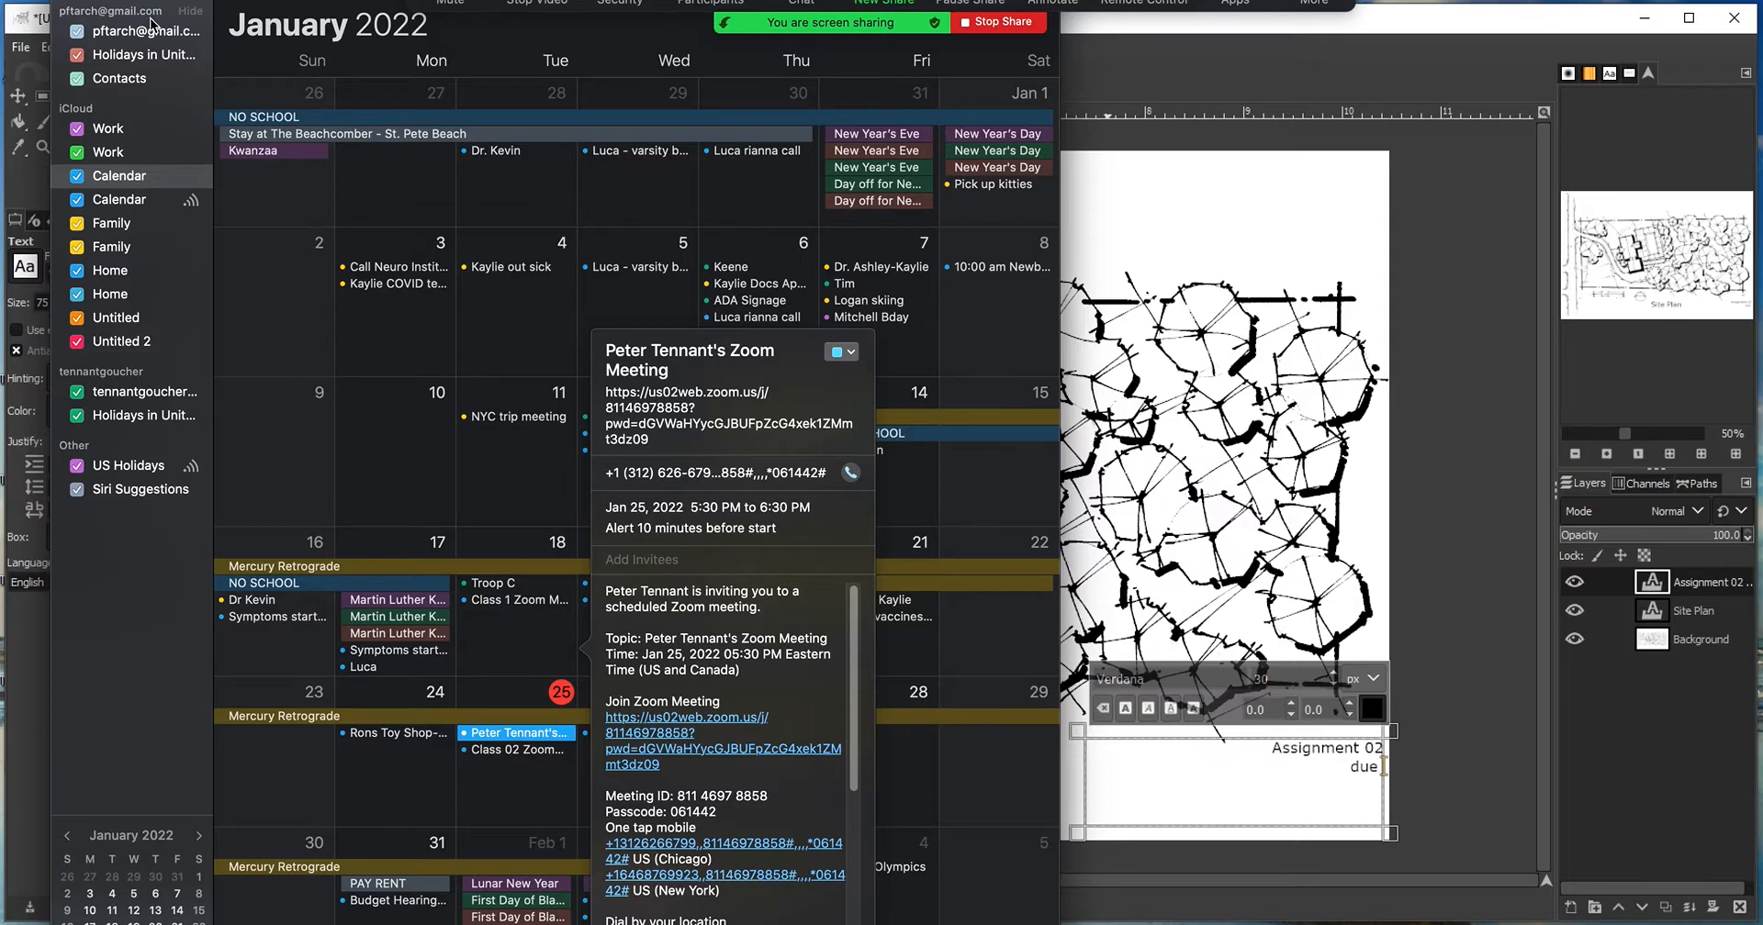
{"action": "key", "text": "alt+Tab"}
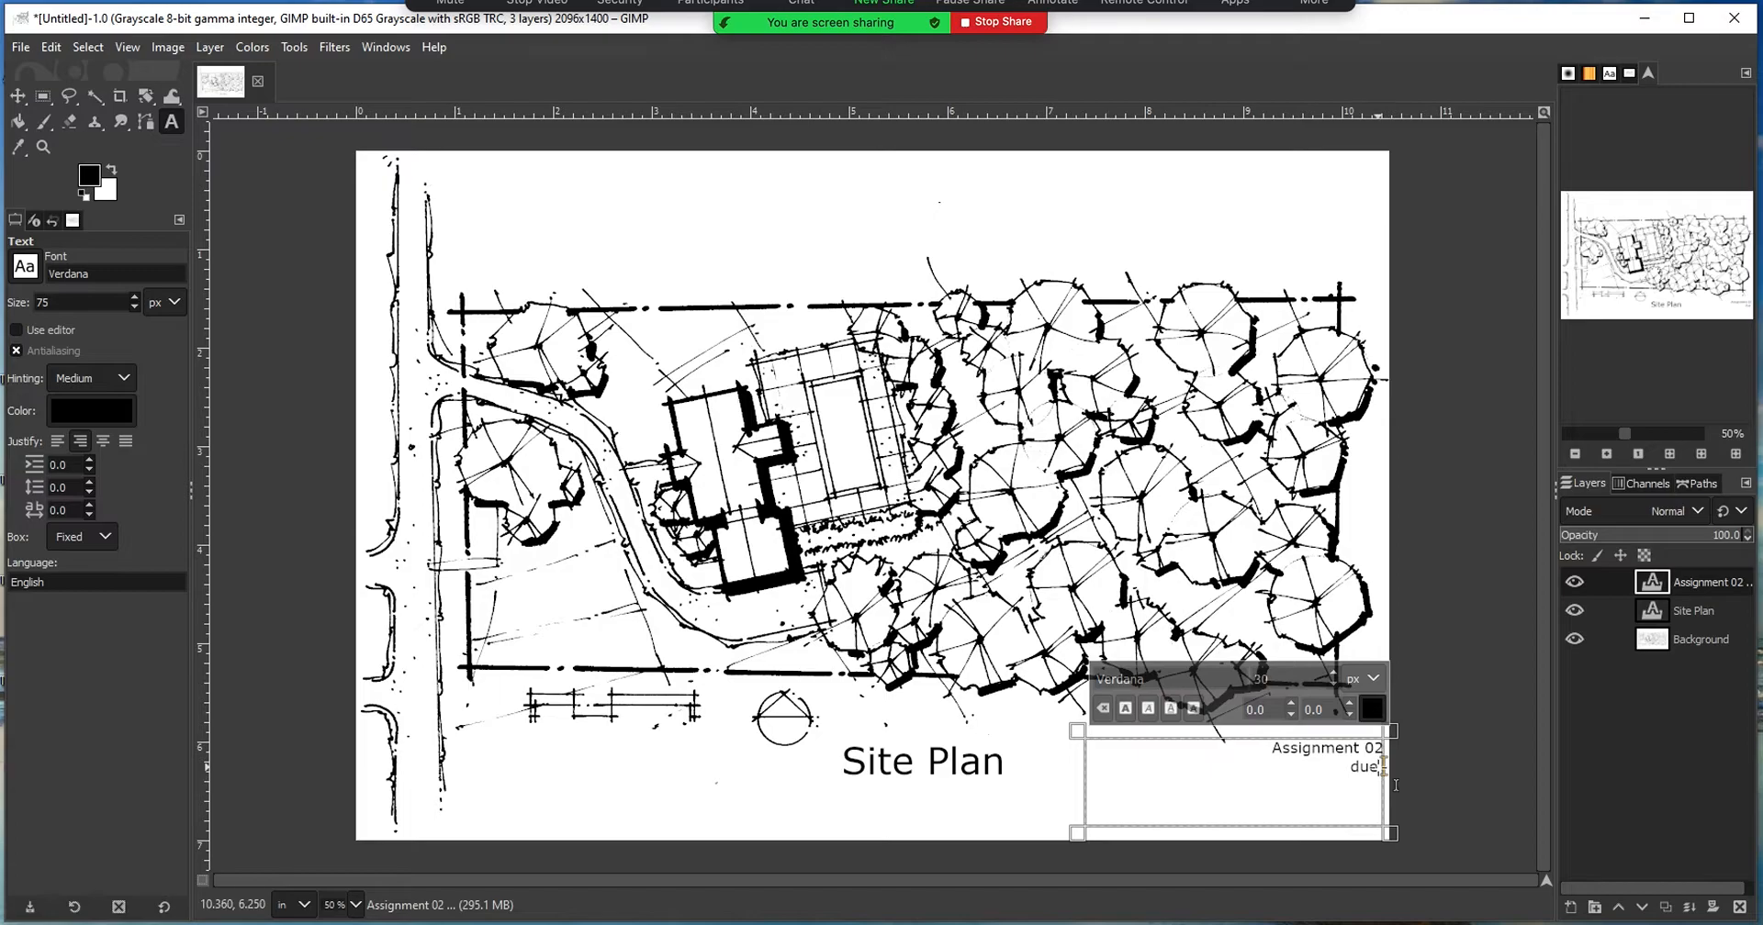
- Complete the text block's second line with "February 01, 2022" and add the author's full name on a third line
{"action": "type", "text": "February,"}
{"action": "key", "text": "BackSpace"}
{"action": "type", "text": "01, 2024"}
{"action": "key", "text": "Return"}
{"action": "type", "text": "Peter Tennant"}
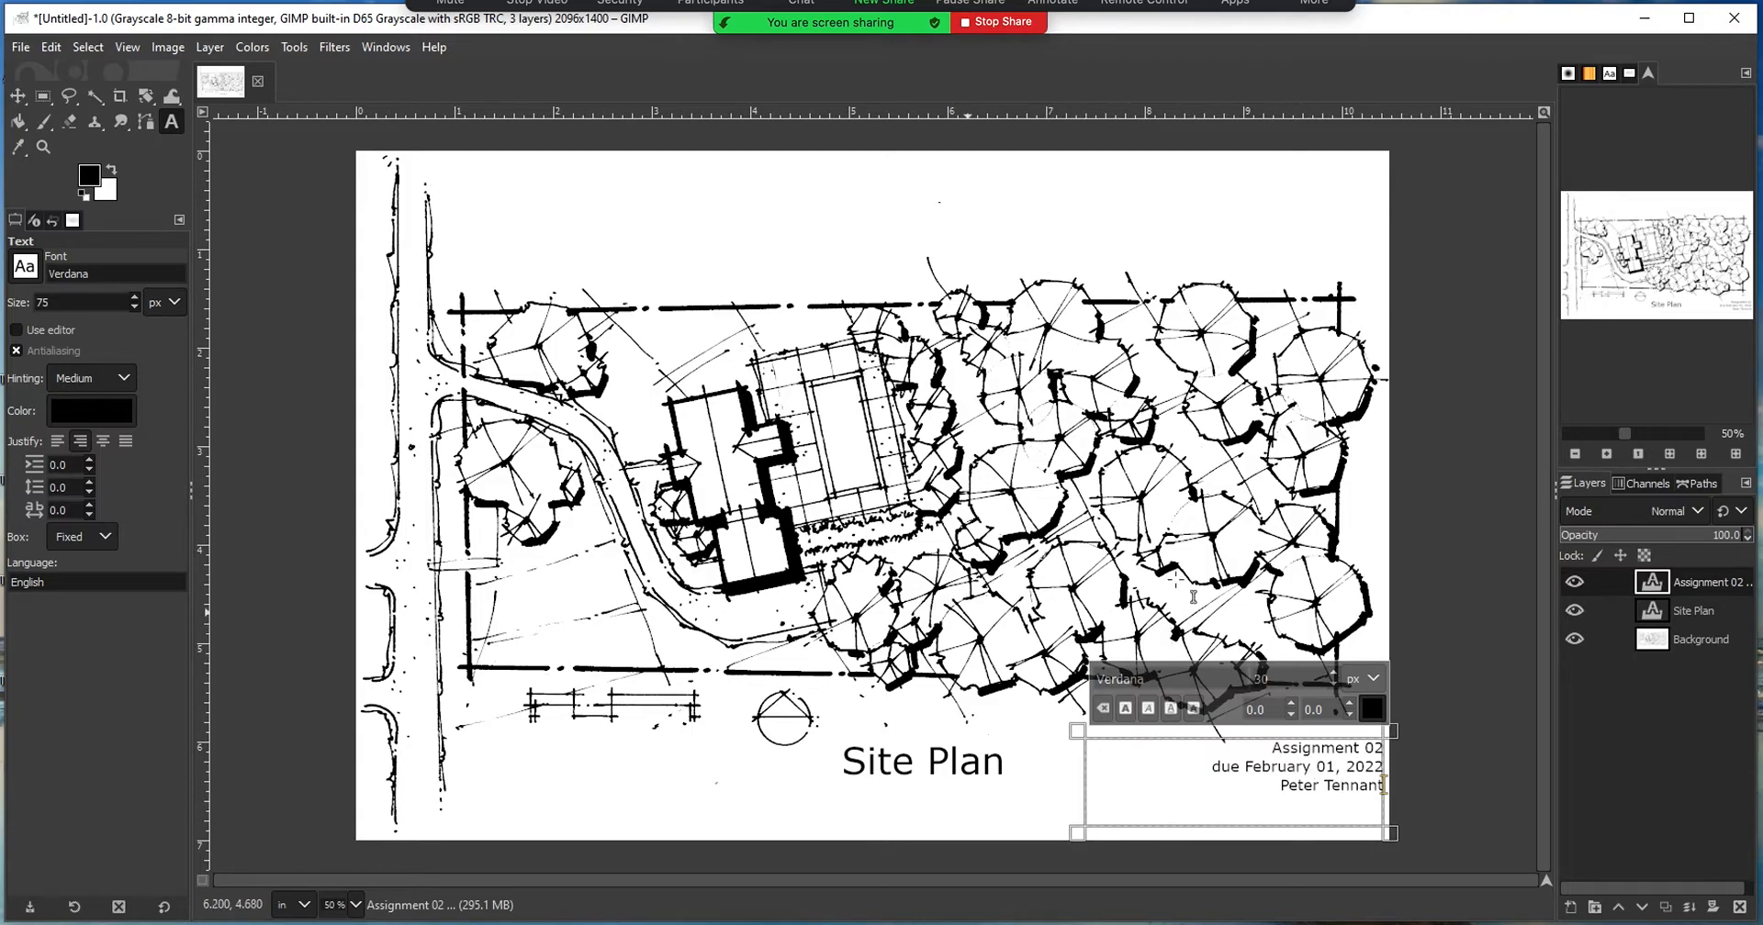
- Try to move the assignment text block slightly left, away from the sheet's edge
{"action": "left_click", "coordinate": [1687, 611]}
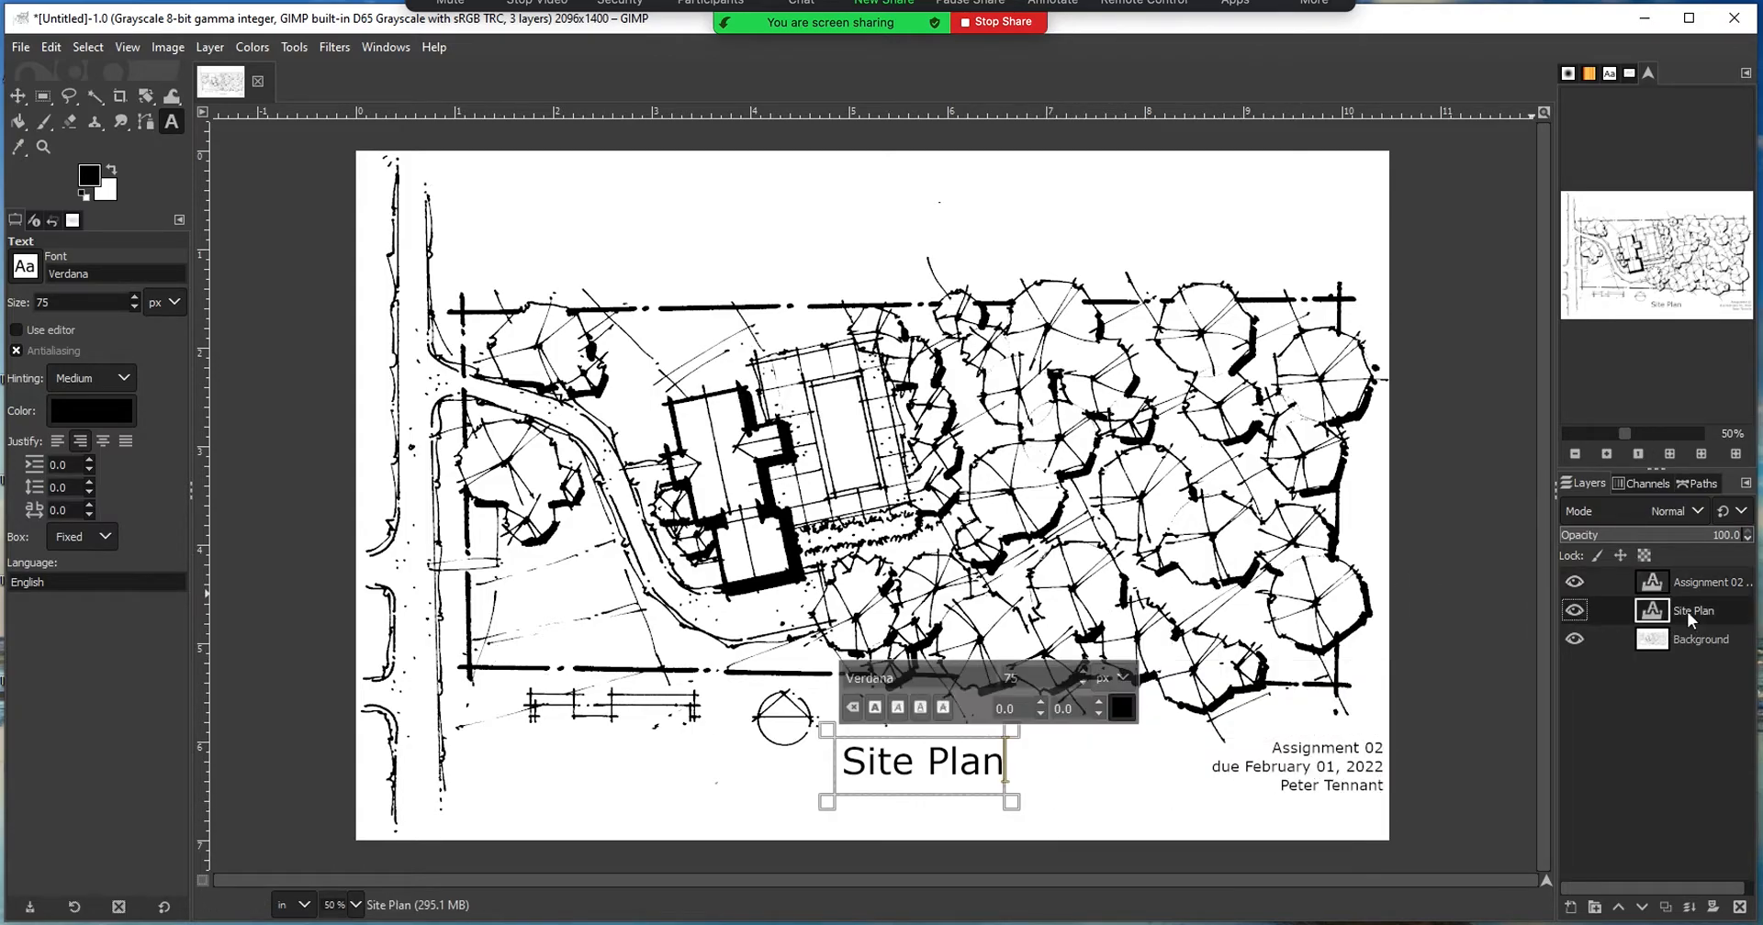
{"action": "left_click", "coordinate": [1689, 581]}
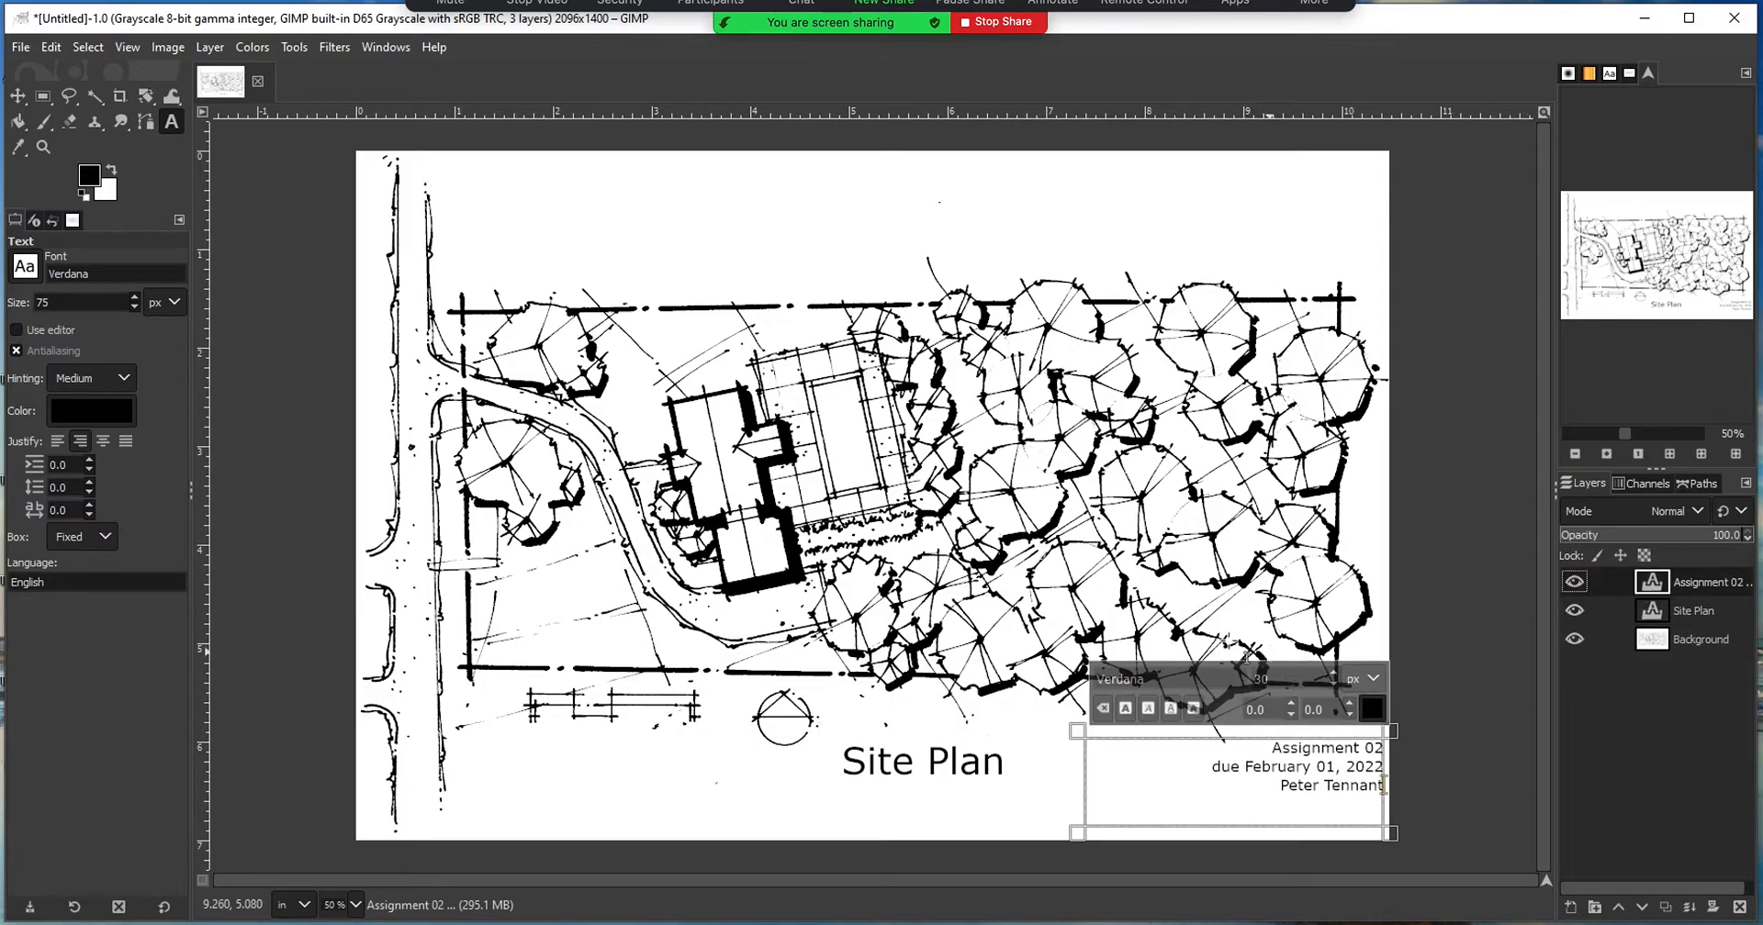
{"action": "left_click", "coordinate": [17, 96]}
{"action": "left_click_drag", "start_coordinate": [1321, 789], "coordinate": [1304, 790]}
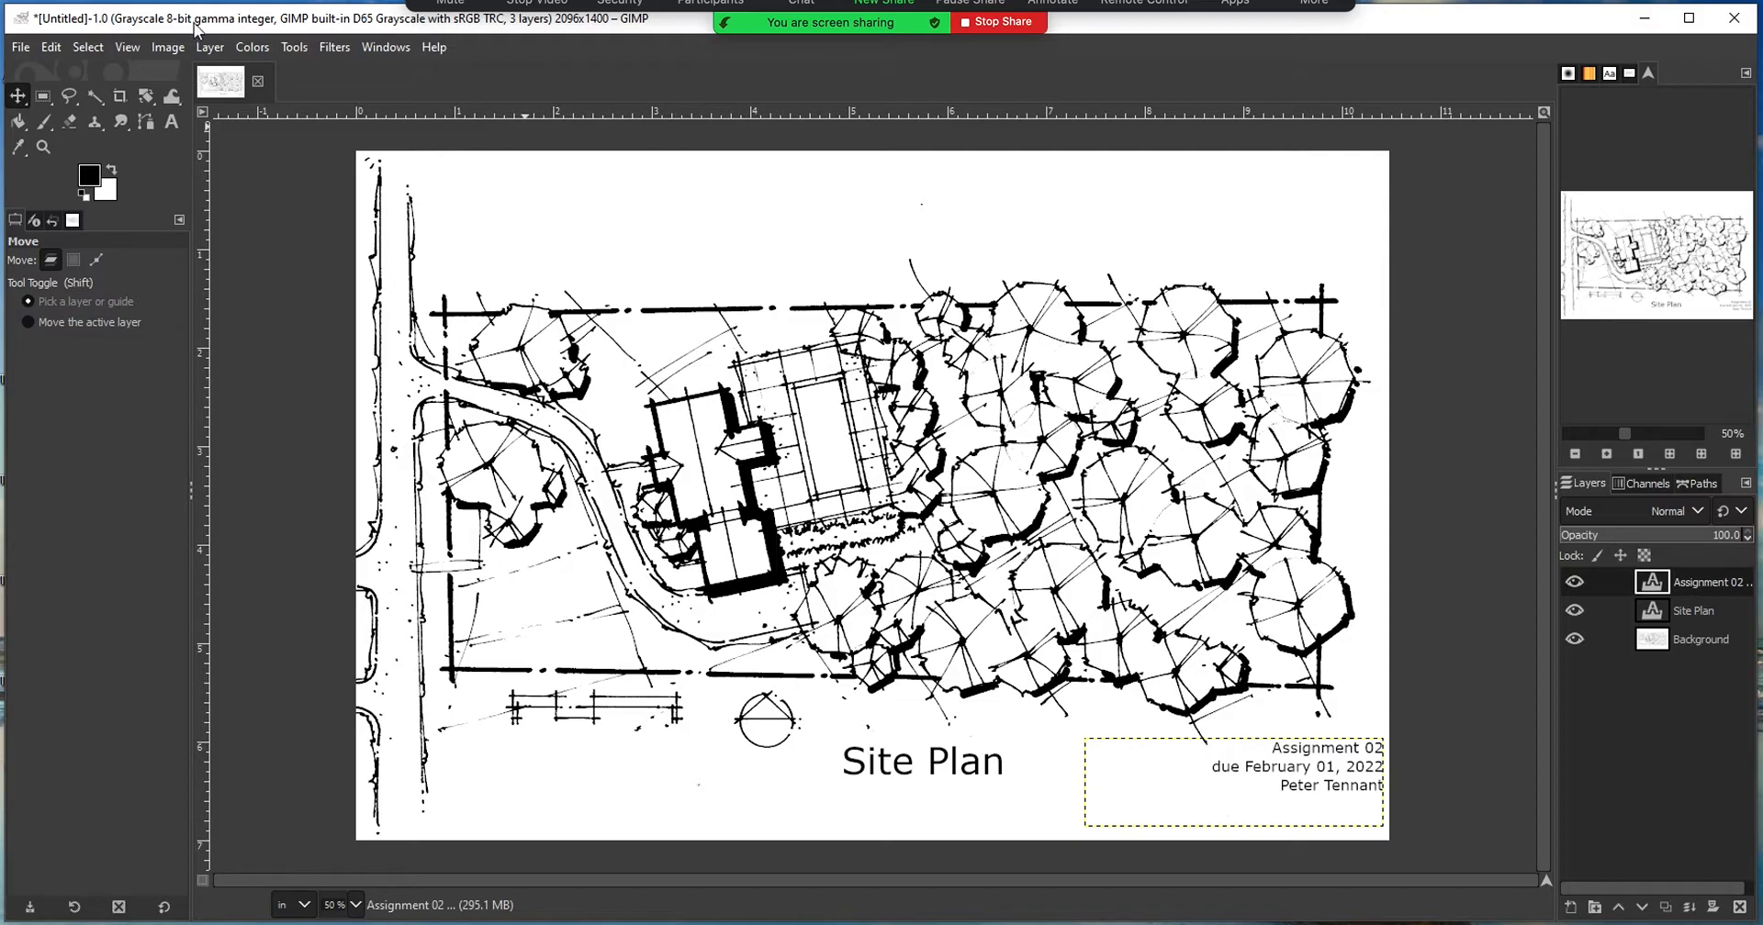
- Undo the accidental move of the site drawing and shift the assignment text block about 0.5 in left
{"action": "left_click", "coordinate": [46, 47]}
{"action": "mouse_move", "coordinate": [85, 48]}
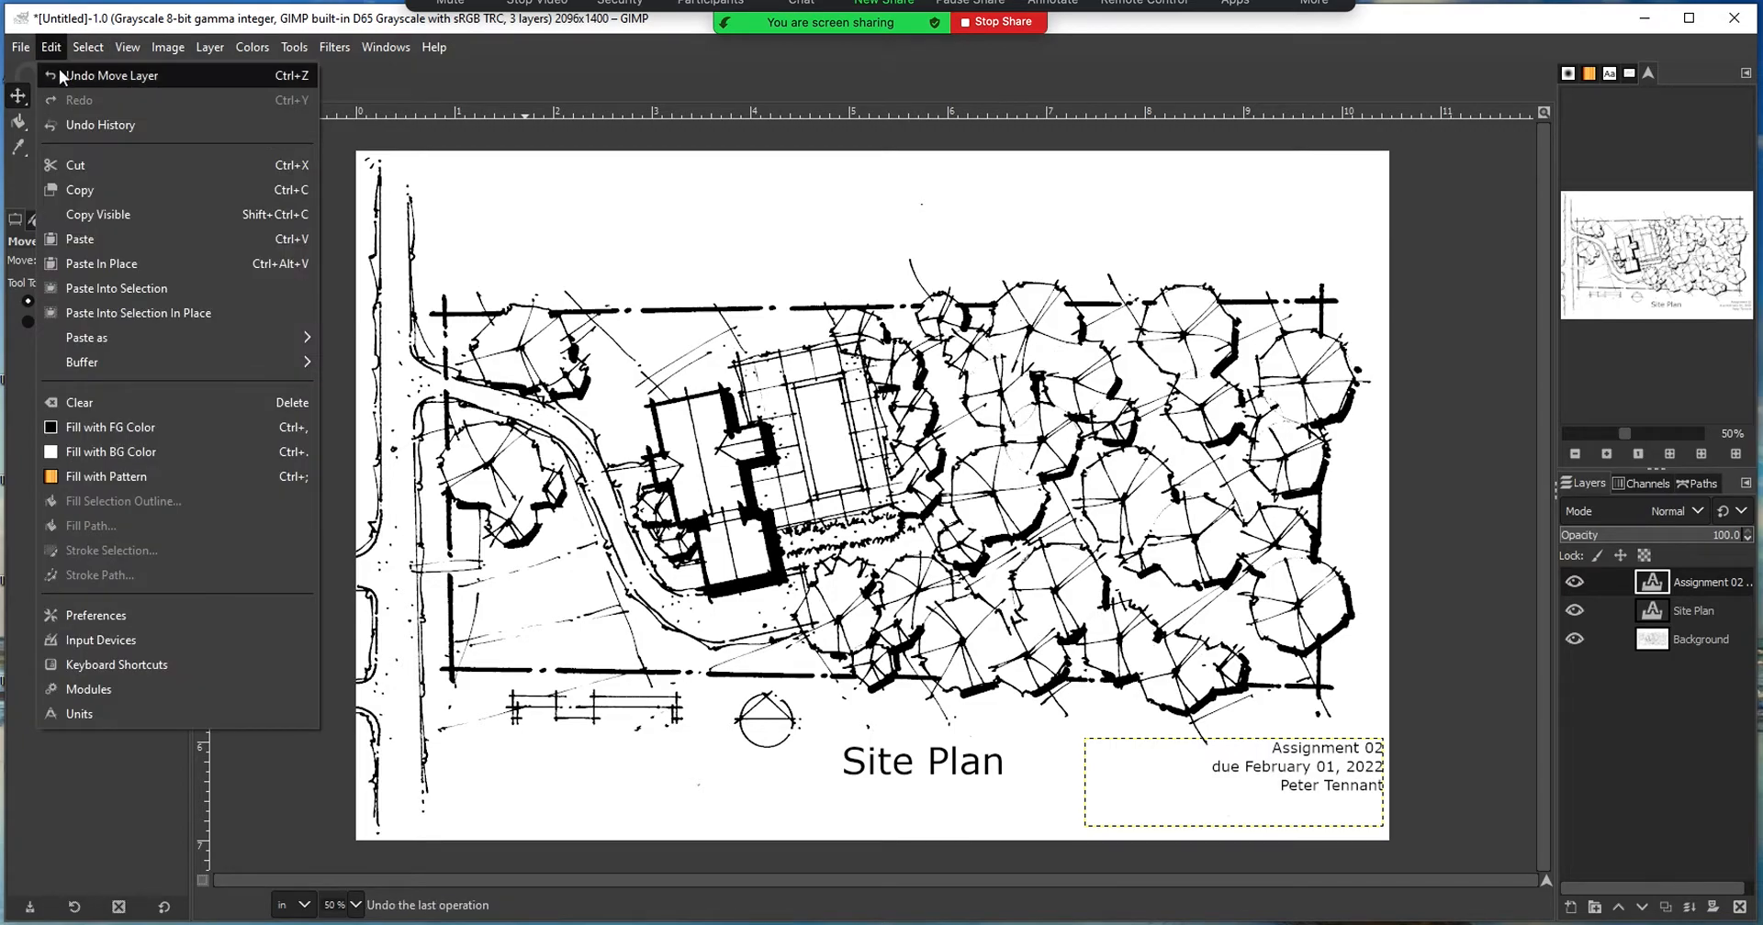
{"action": "left_click", "coordinate": [59, 71]}
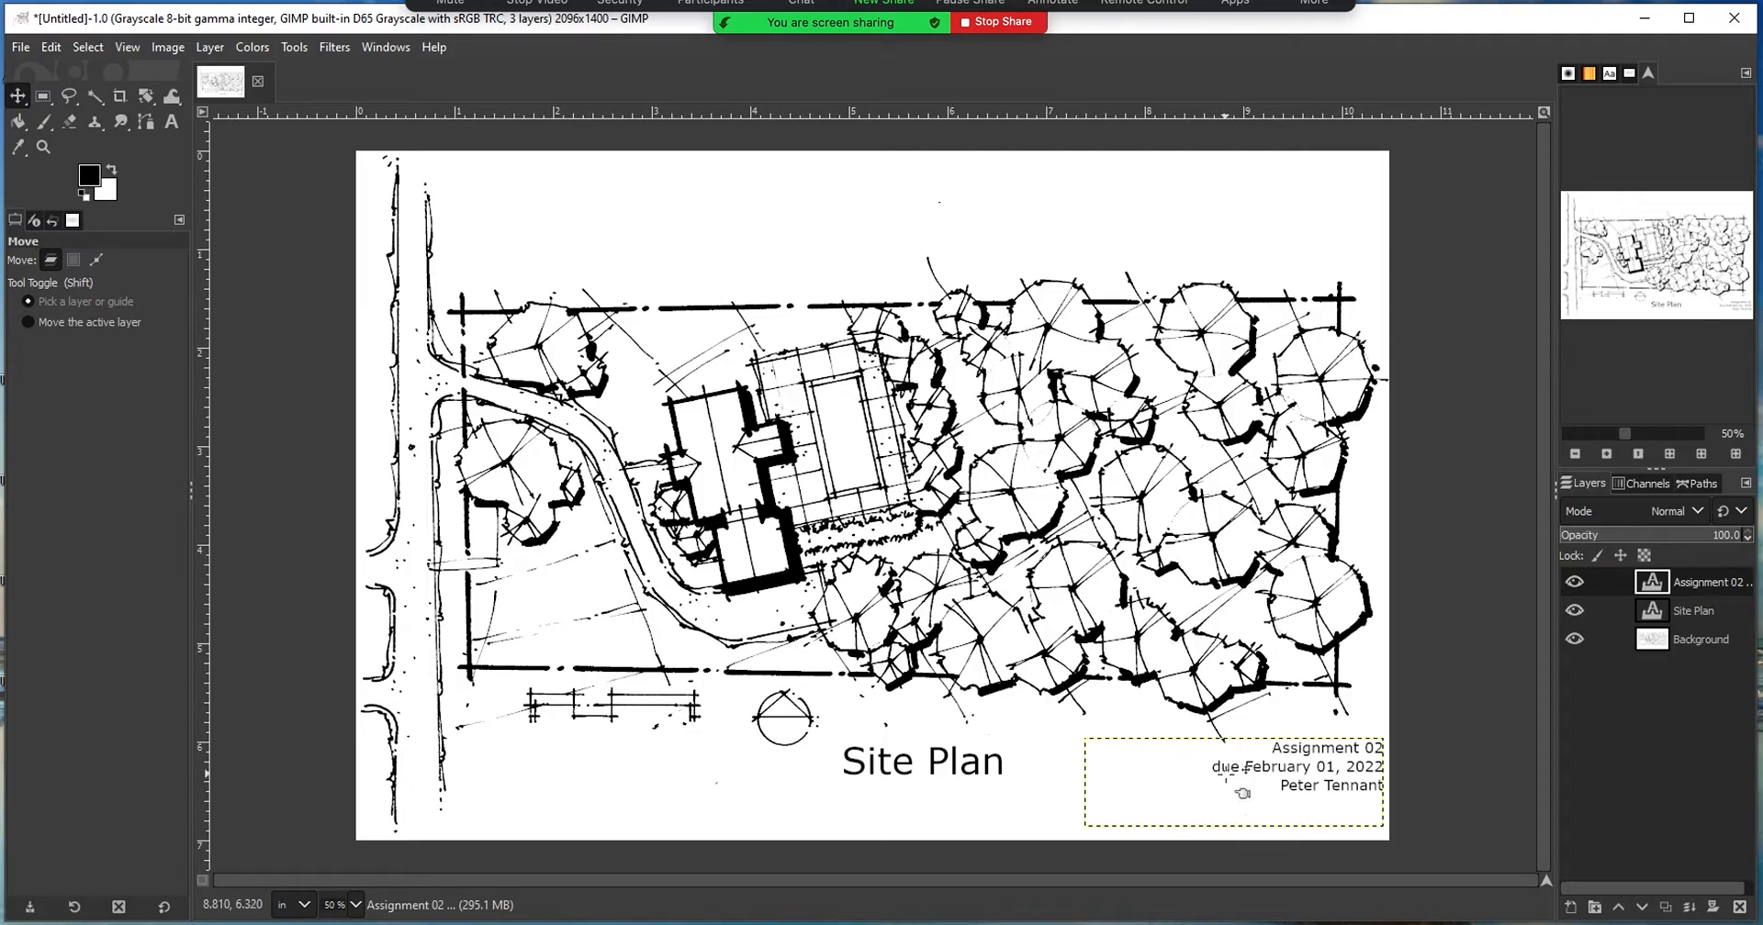
{"action": "left_click_drag", "start_coordinate": [1242, 789], "coordinate": [1190, 794]}
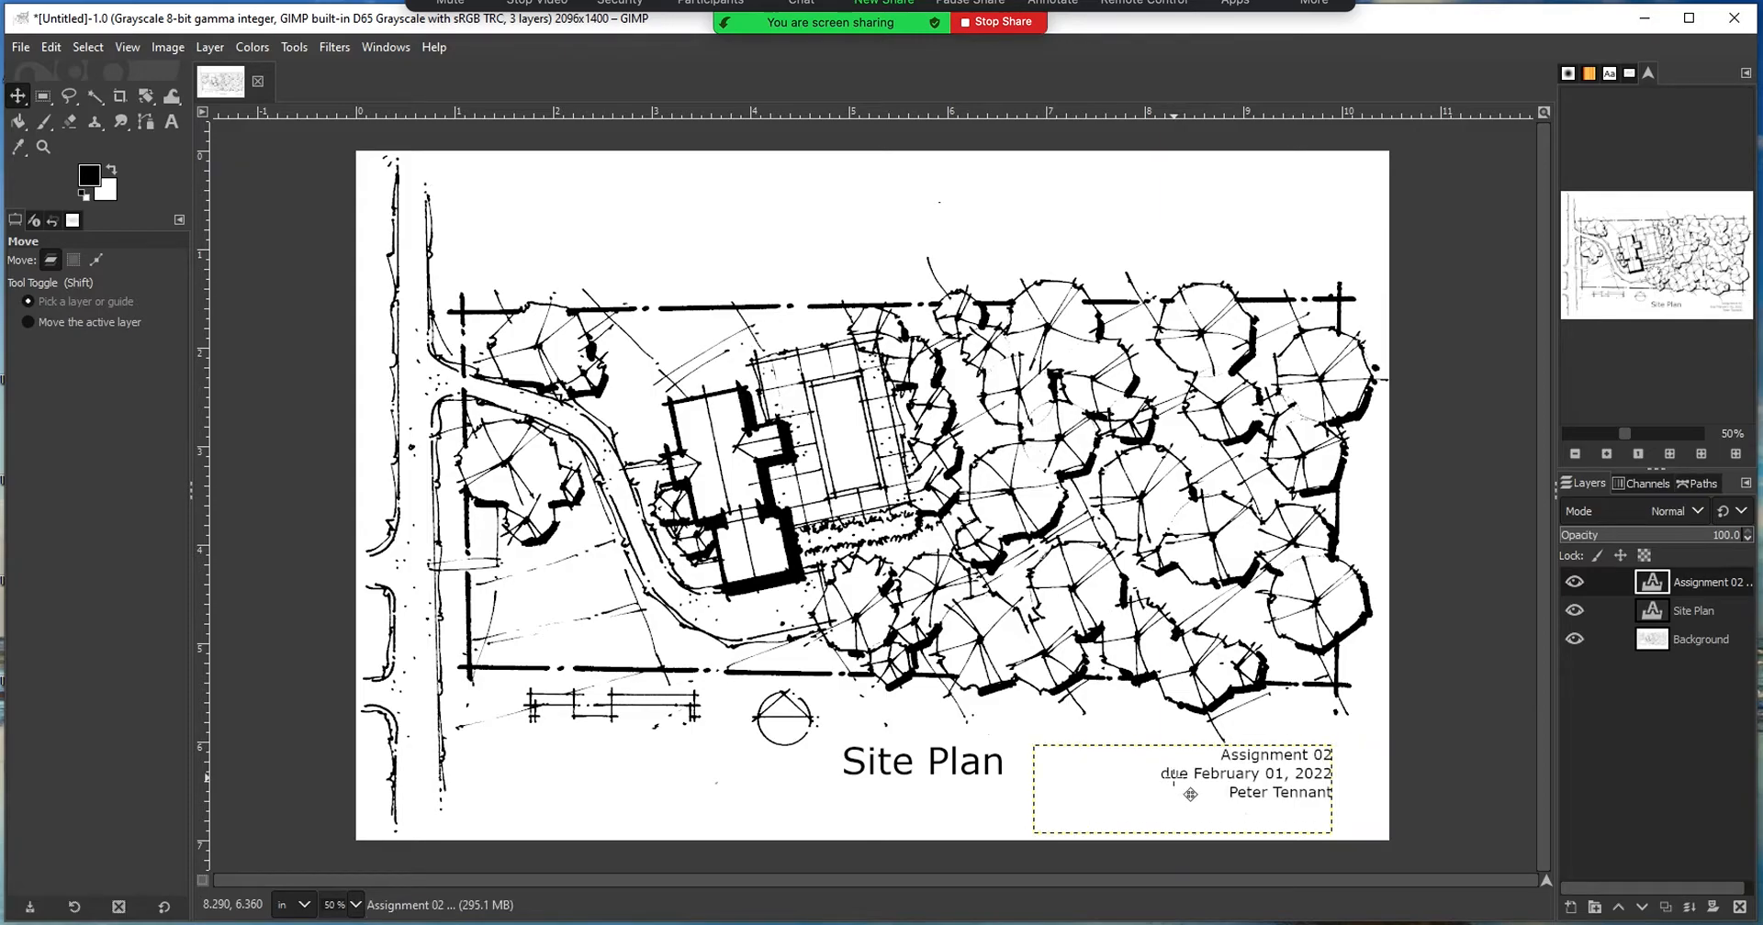
{"action": "left_click", "coordinate": [1686, 611]}
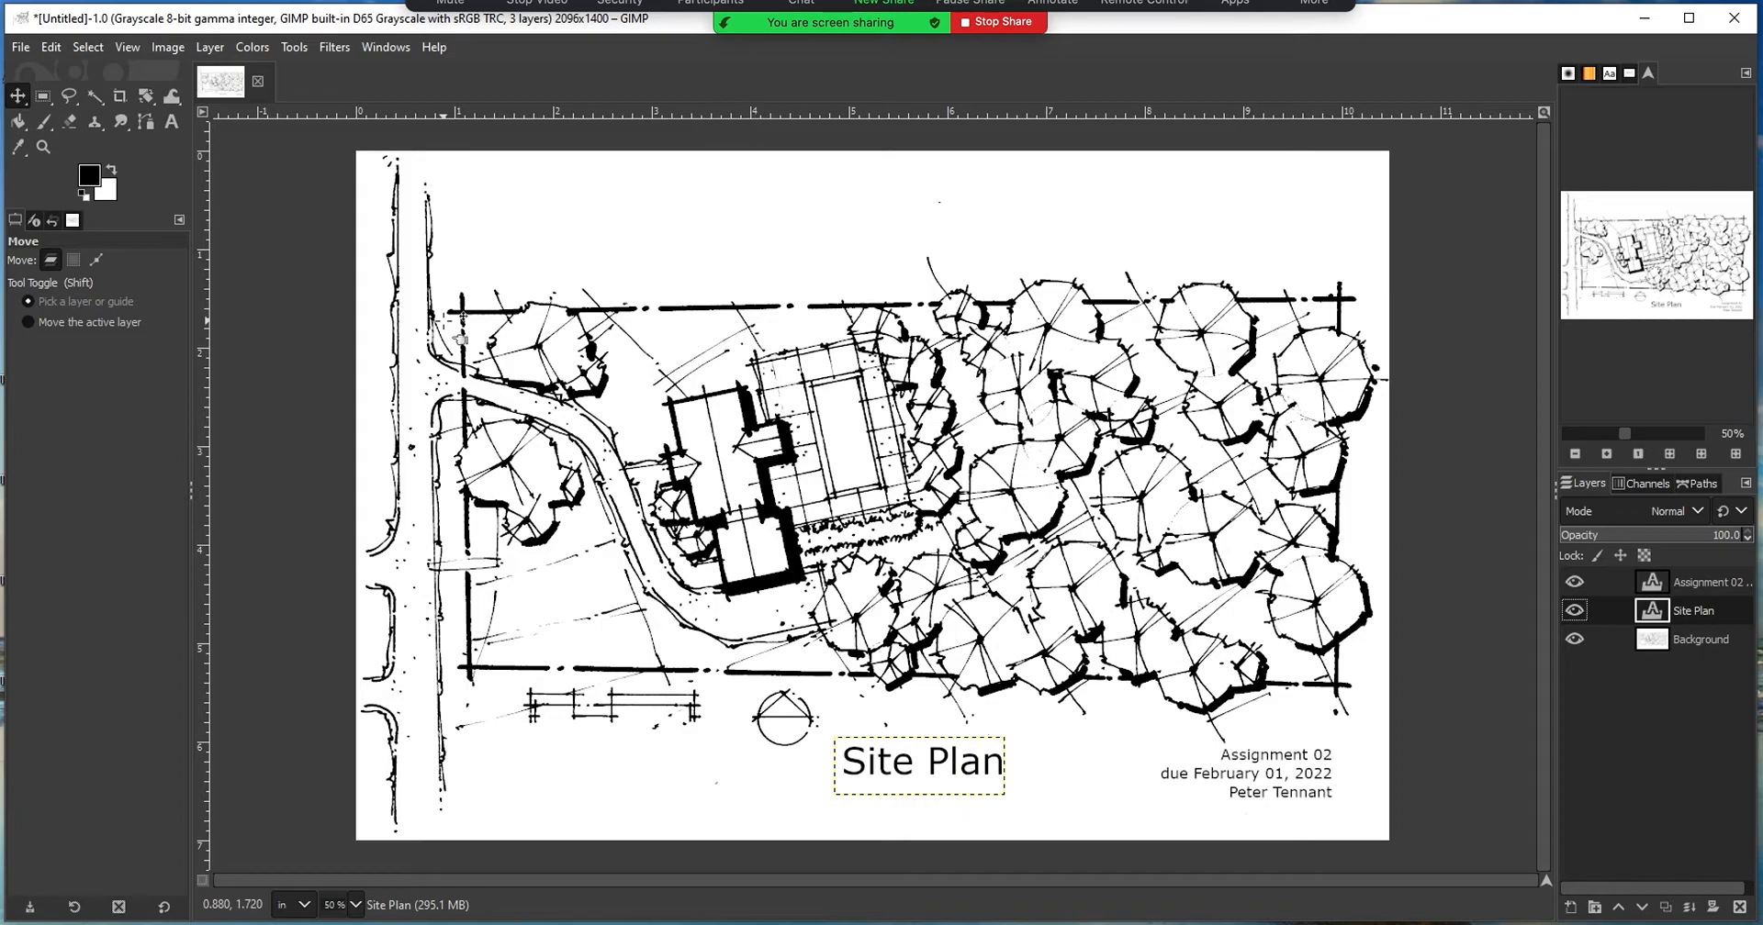
- Save the image to the Desktop as an XCF file named "2022 02 01", the author's full name and "Assignment 02"
{"action": "left_click", "coordinate": [20, 46]}
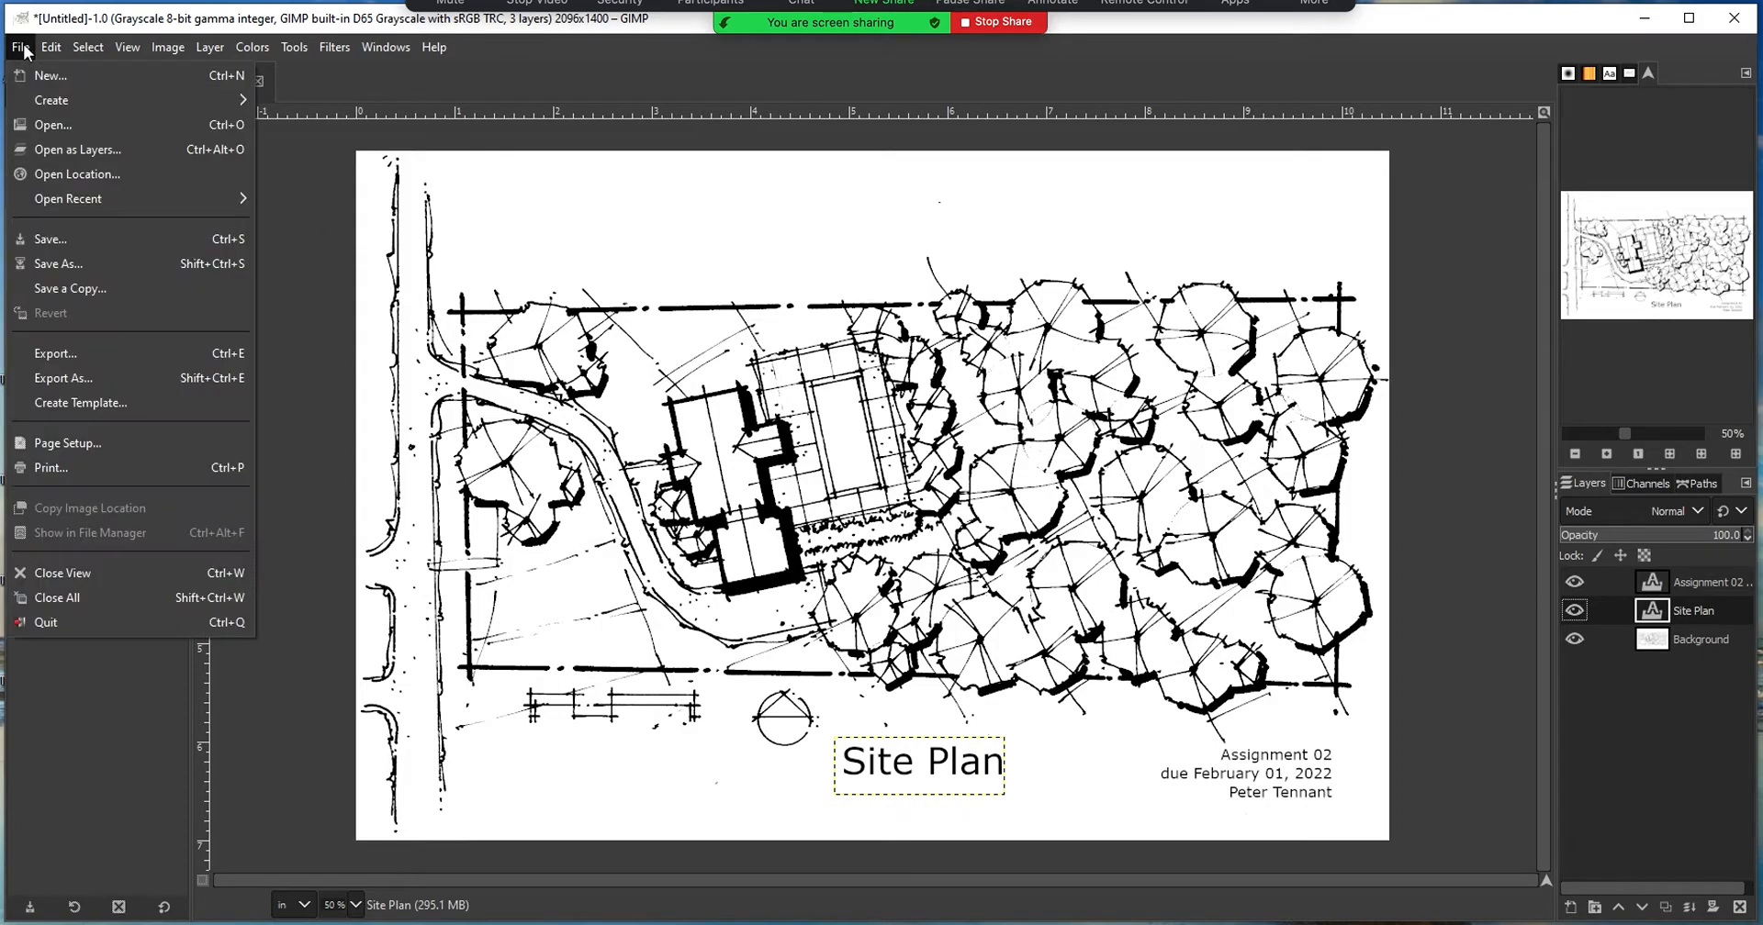
{"action": "left_click", "coordinate": [64, 242]}
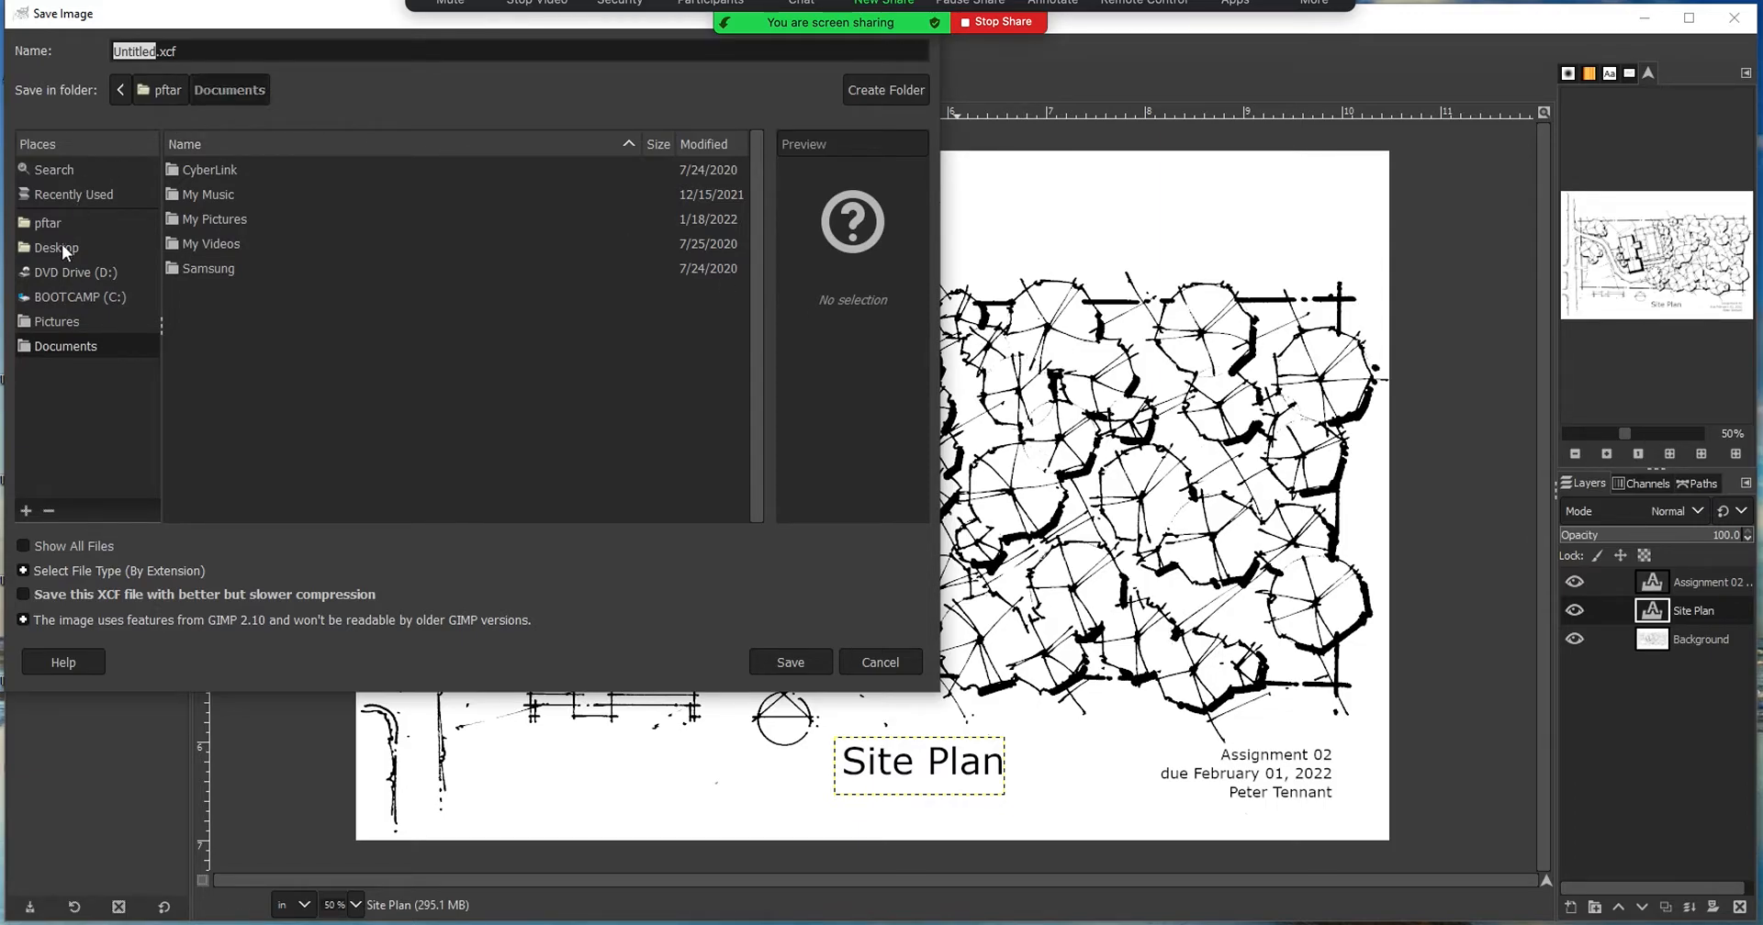
{"action": "left_click", "coordinate": [59, 248]}
{"action": "double_click", "coordinate": [151, 62]}
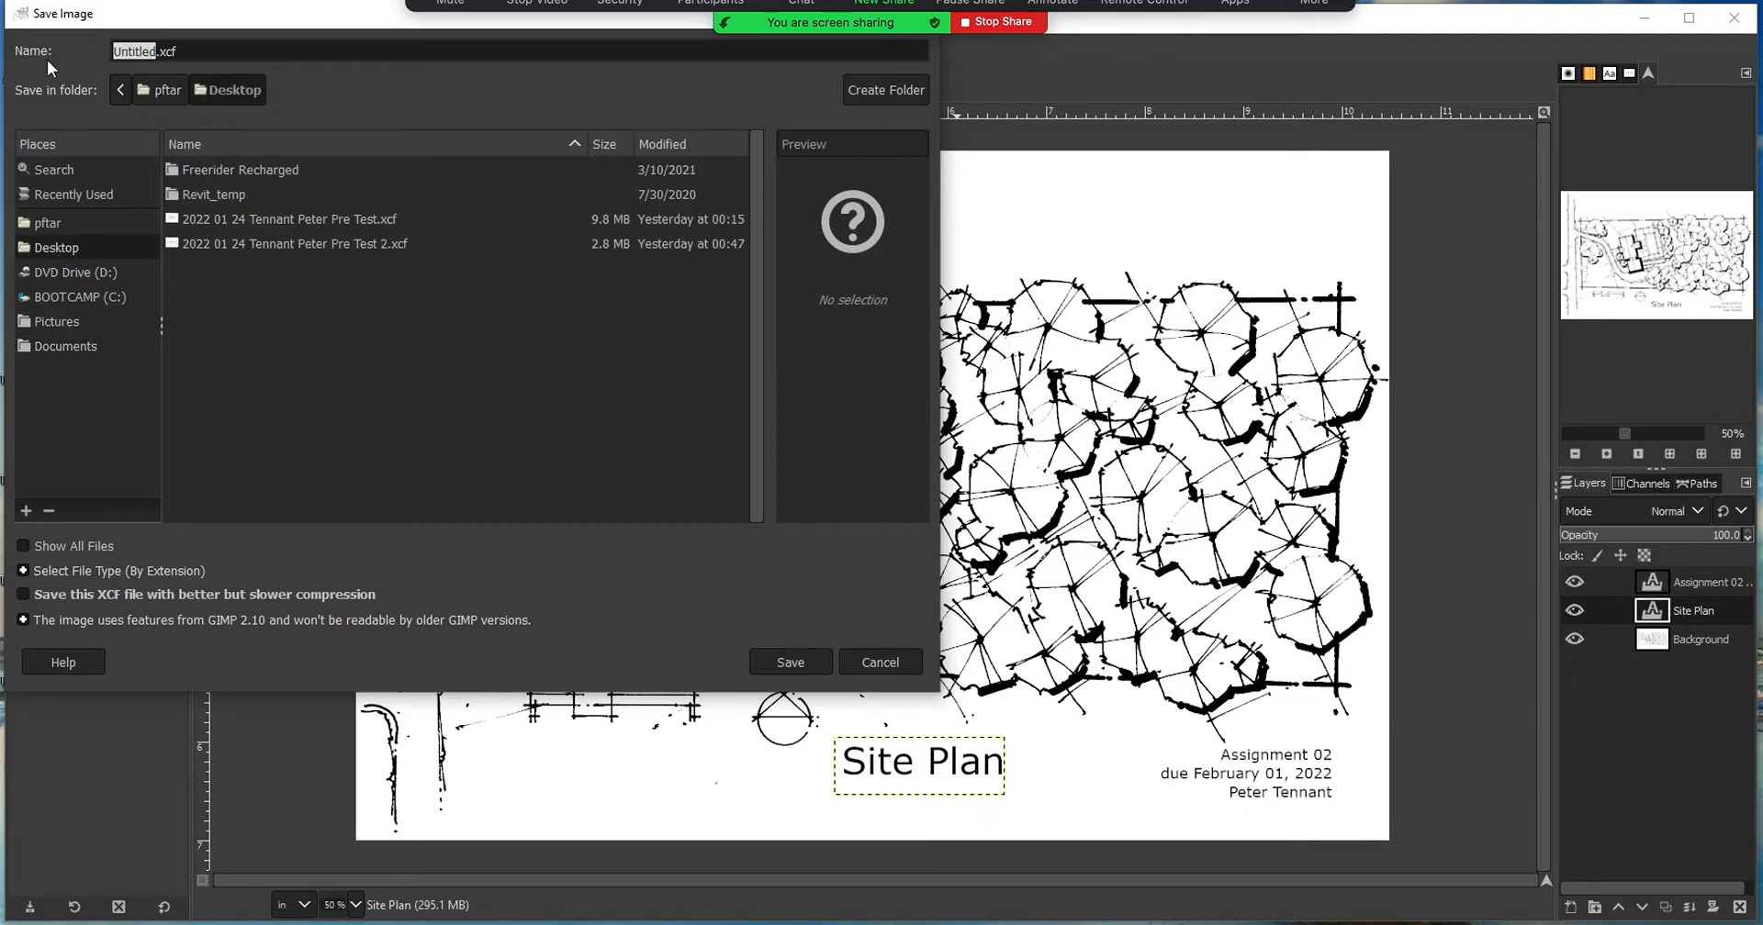
{"action": "type", "text": "2022"}
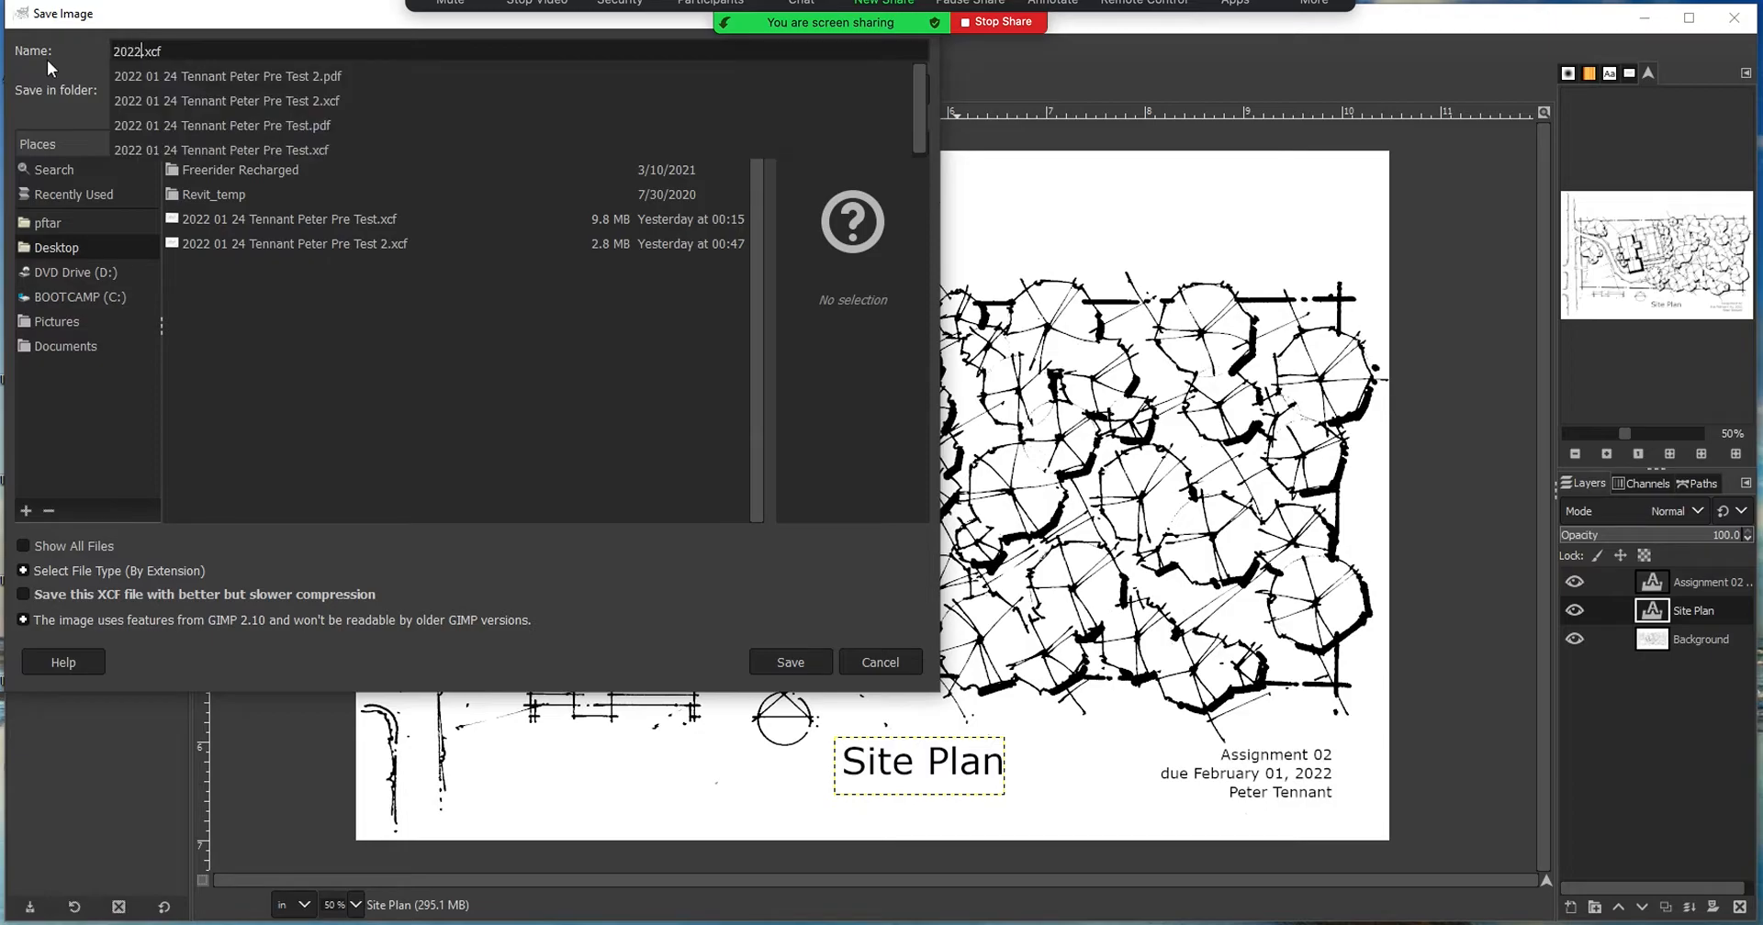
{"action": "type", "text": " 02 01"}
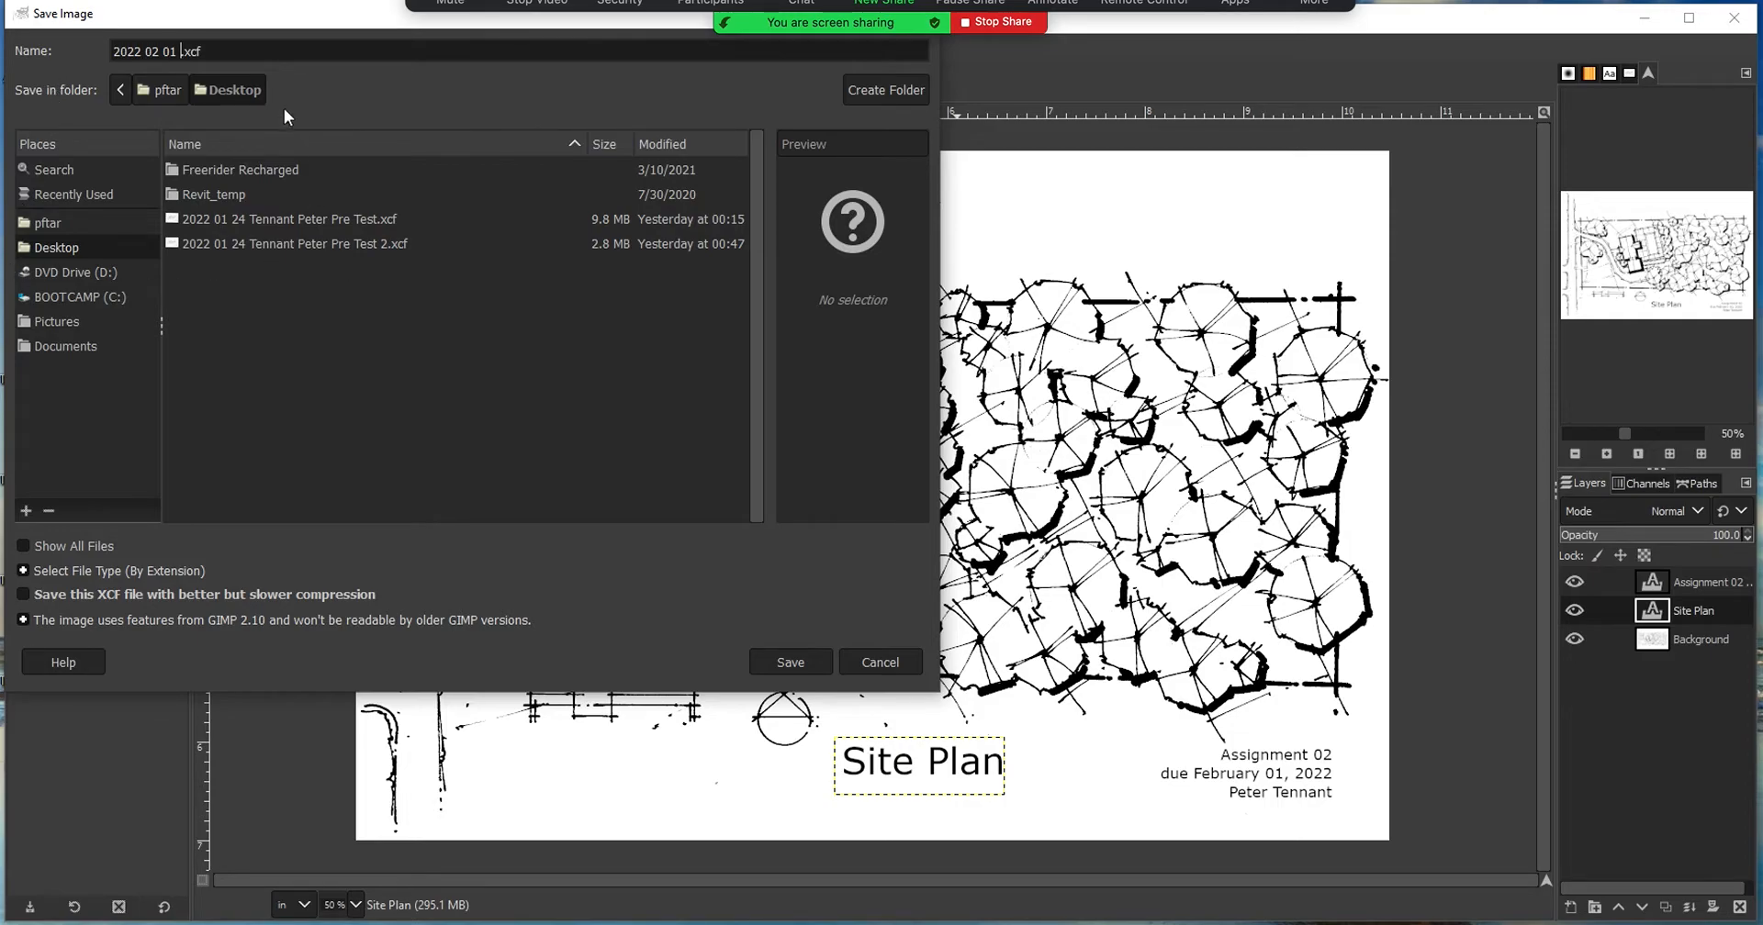
{"action": "type", "text": "Tennant Peter Assignment 02"}
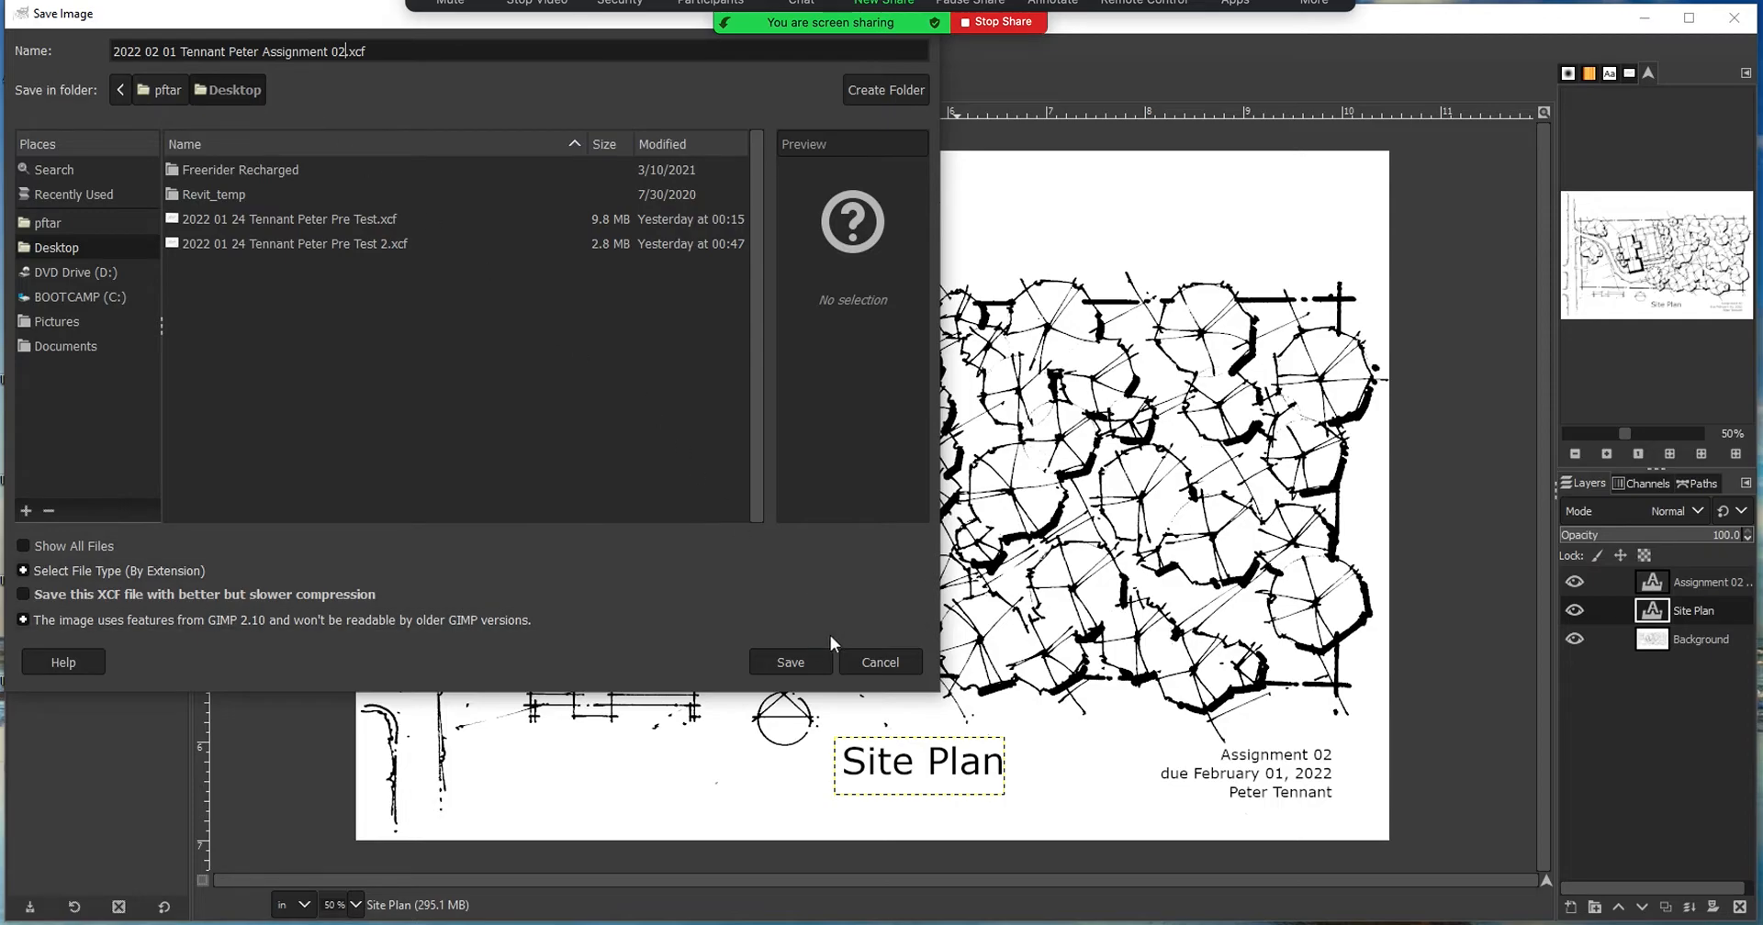
{"action": "left_click", "coordinate": [790, 663]}
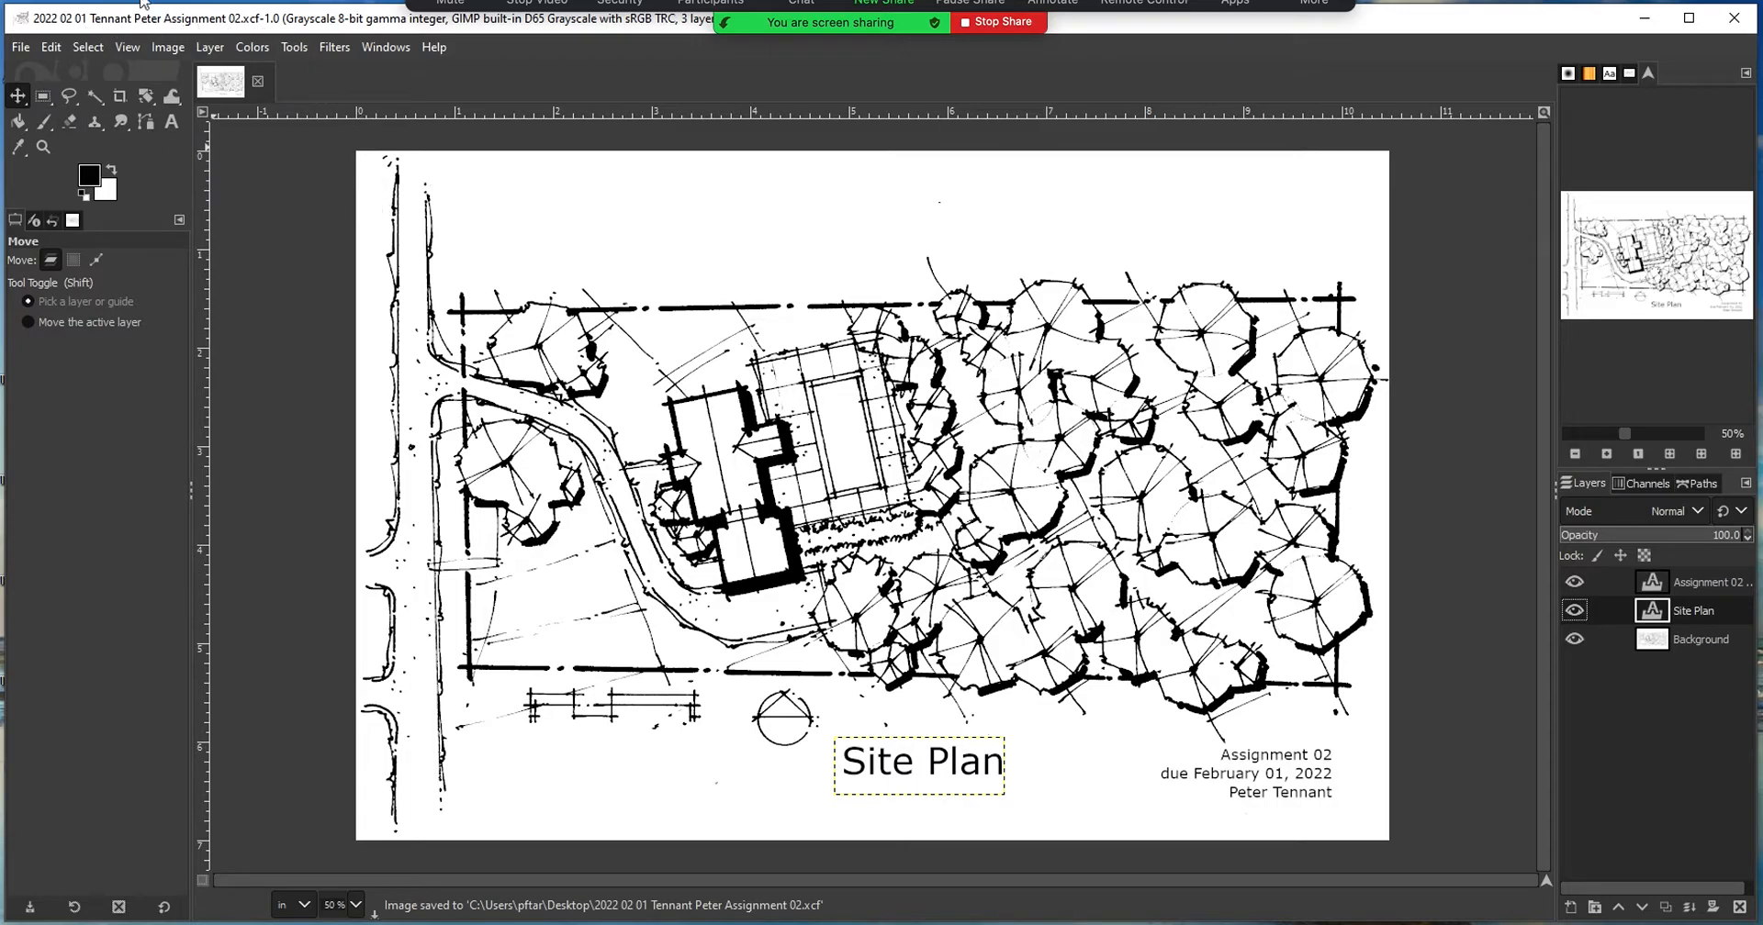
{"action": "left_click", "coordinate": [22, 50]}
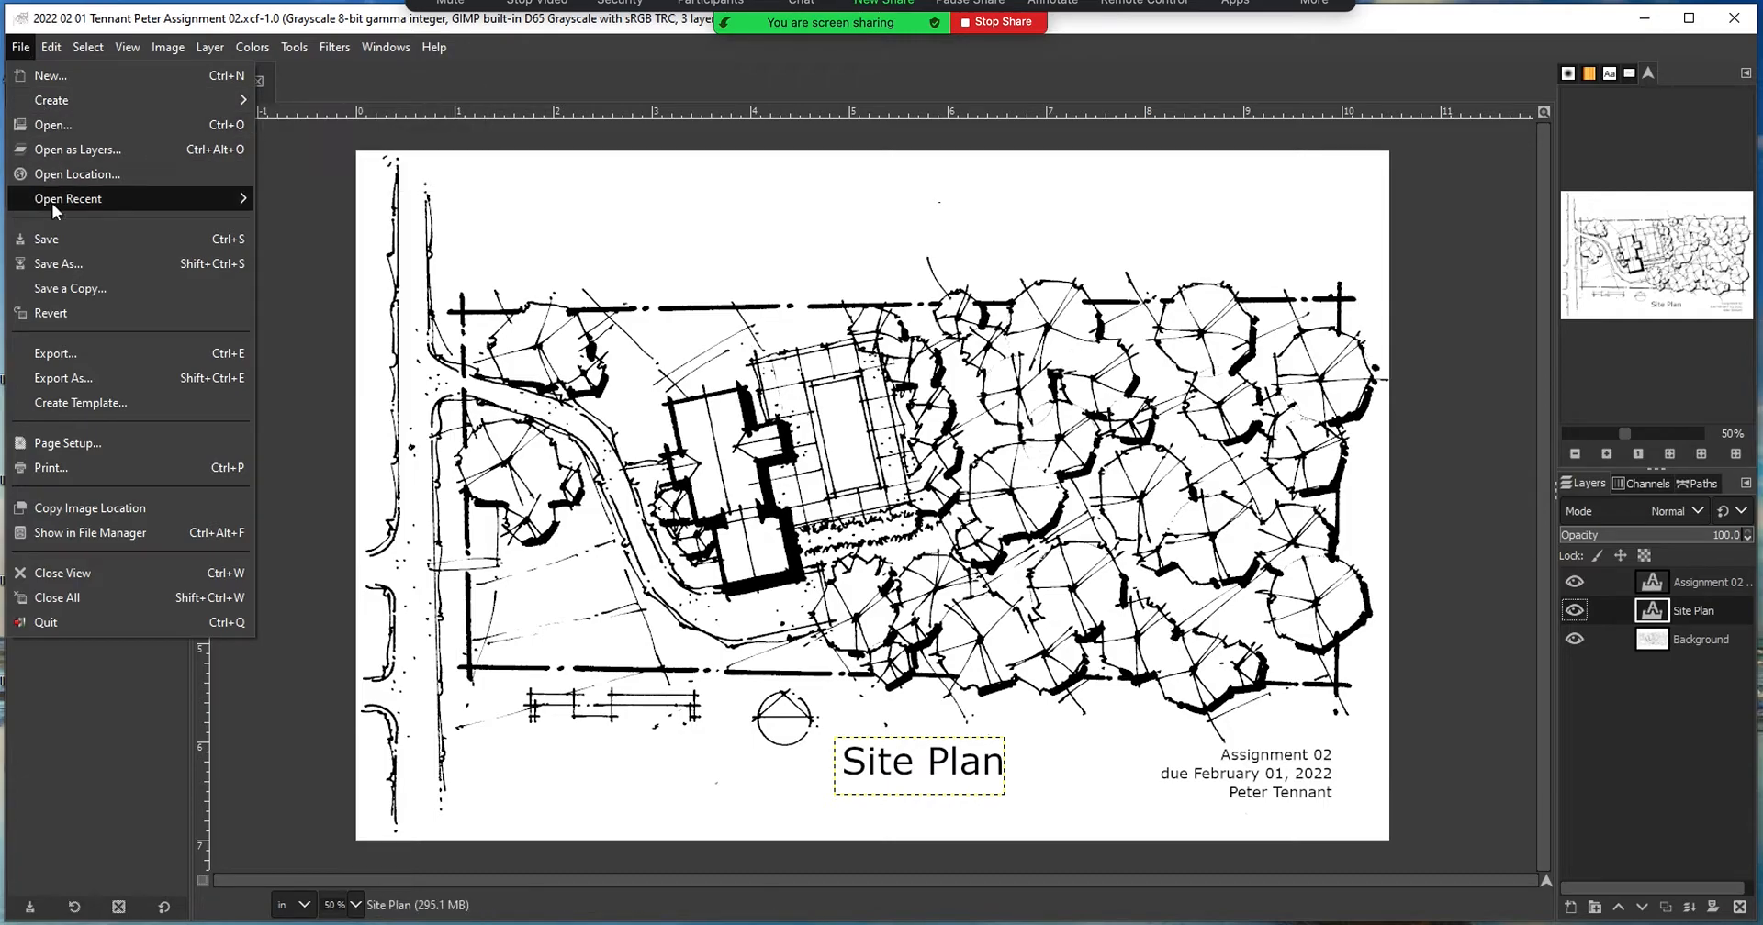
{"action": "left_click", "coordinate": [53, 237]}
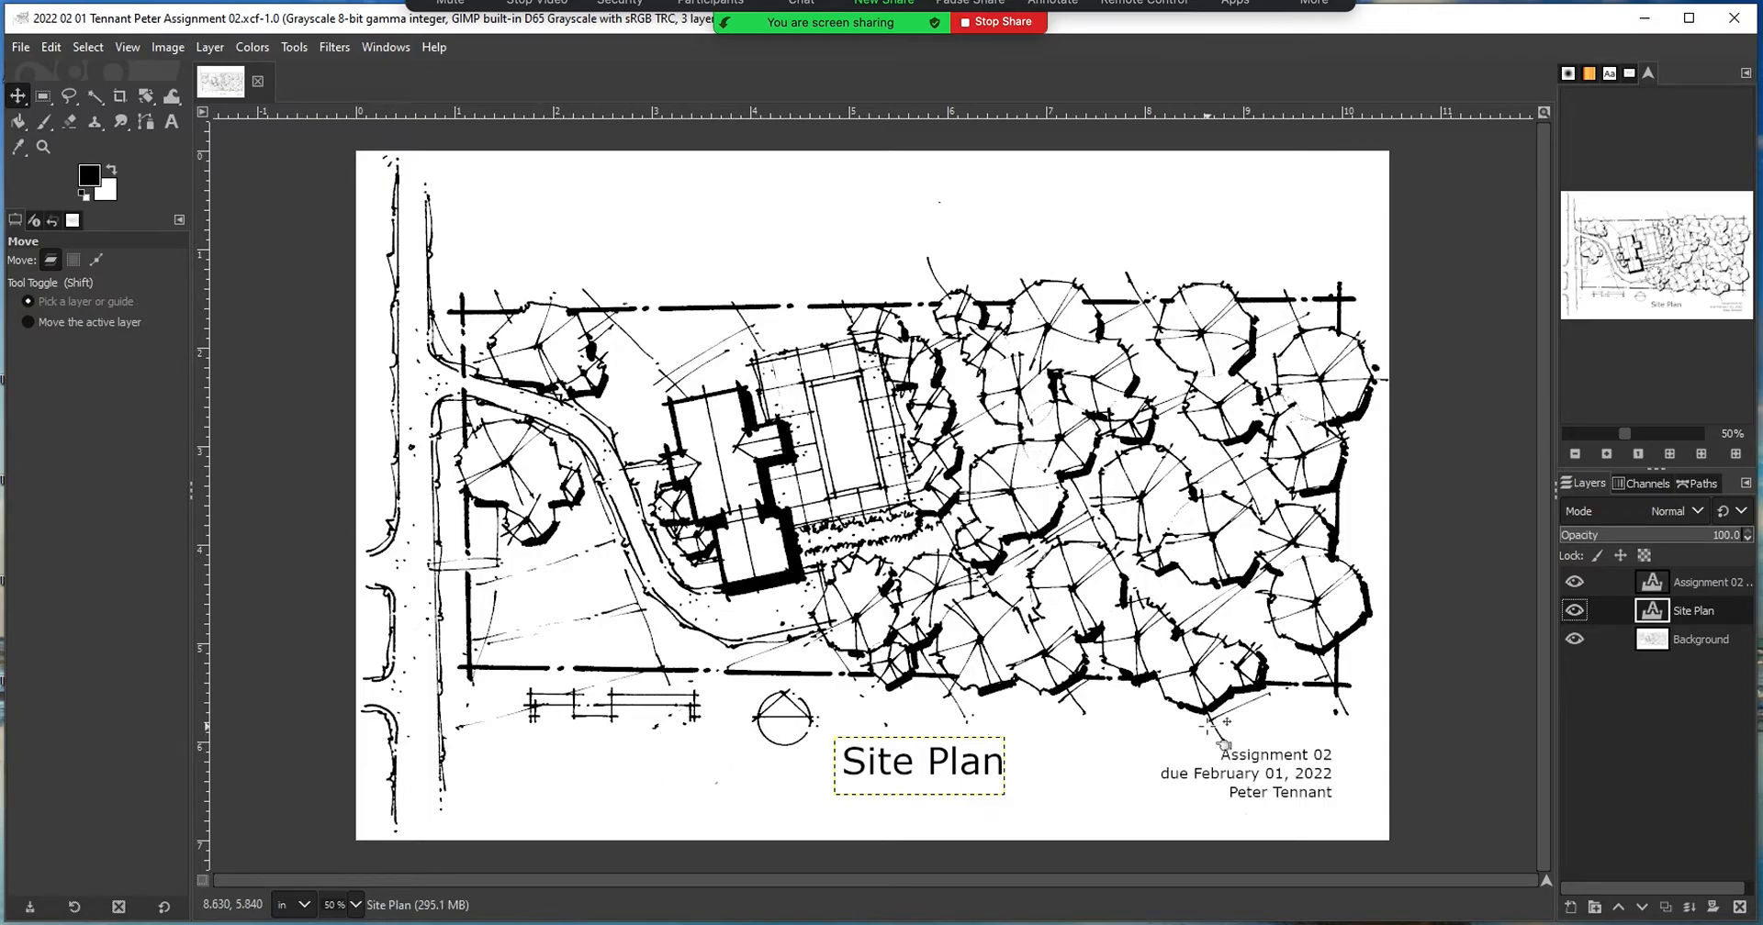
- Create a text box just below the graphic scale bar, with 30 px left-justified text
{"action": "left_click", "coordinate": [1710, 587]}
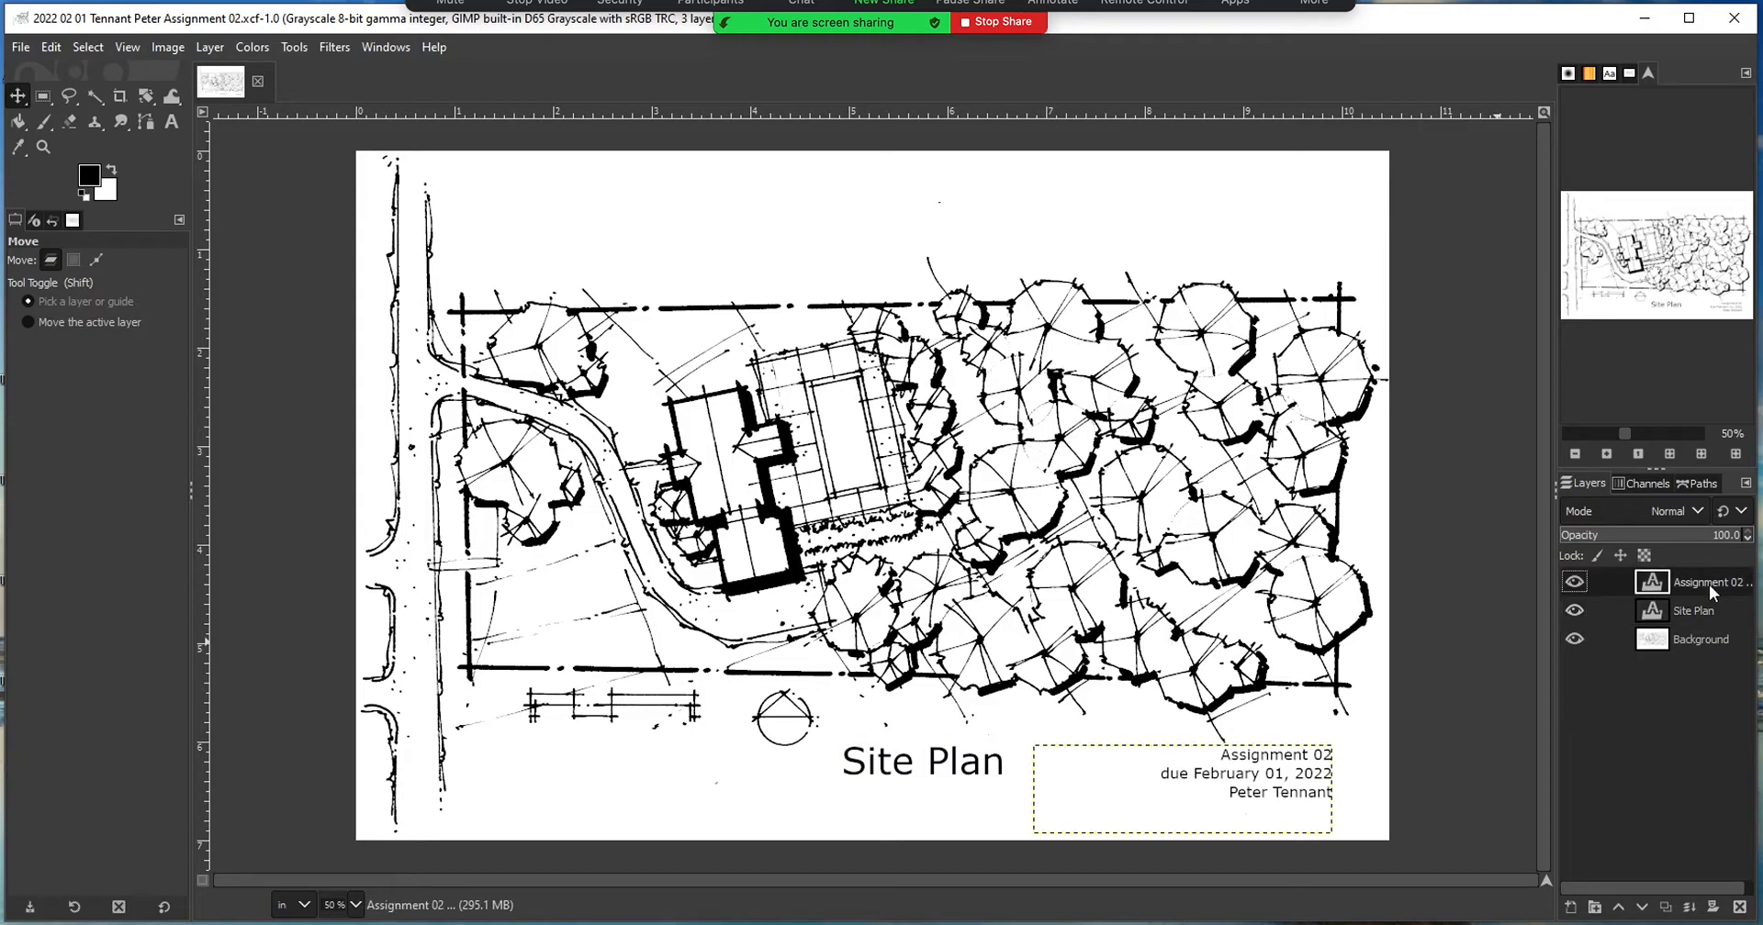
{"action": "left_click", "coordinate": [172, 122]}
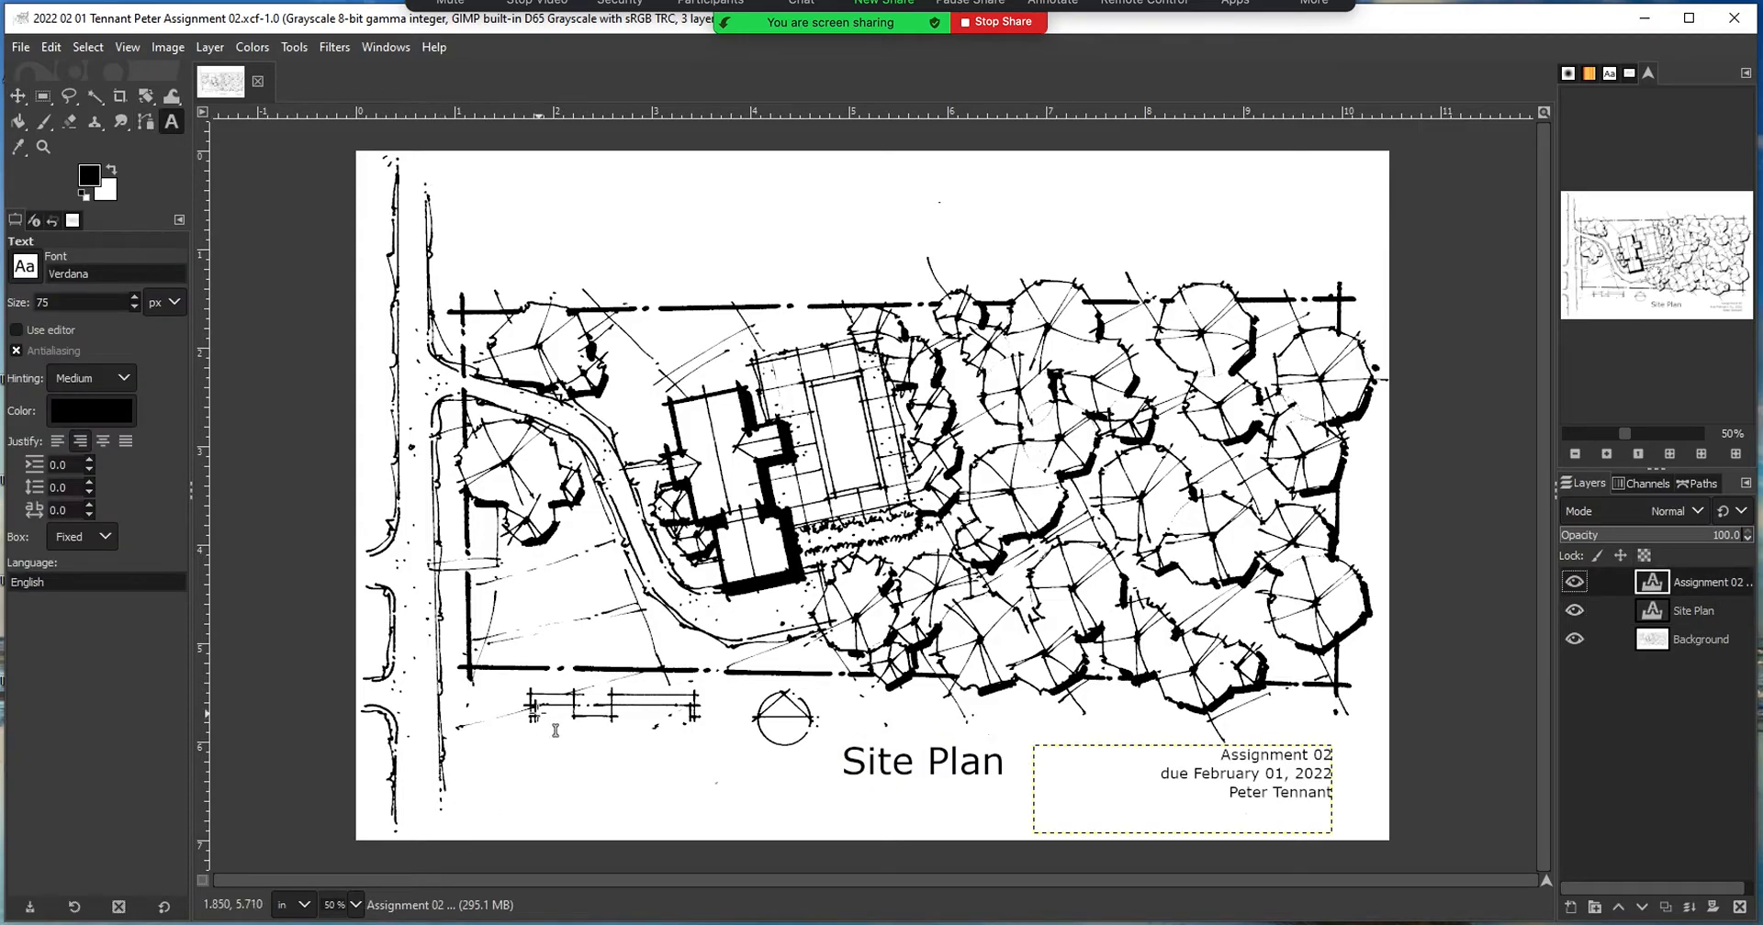
{"action": "left_click_drag", "start_coordinate": [539, 744], "coordinate": [714, 768]}
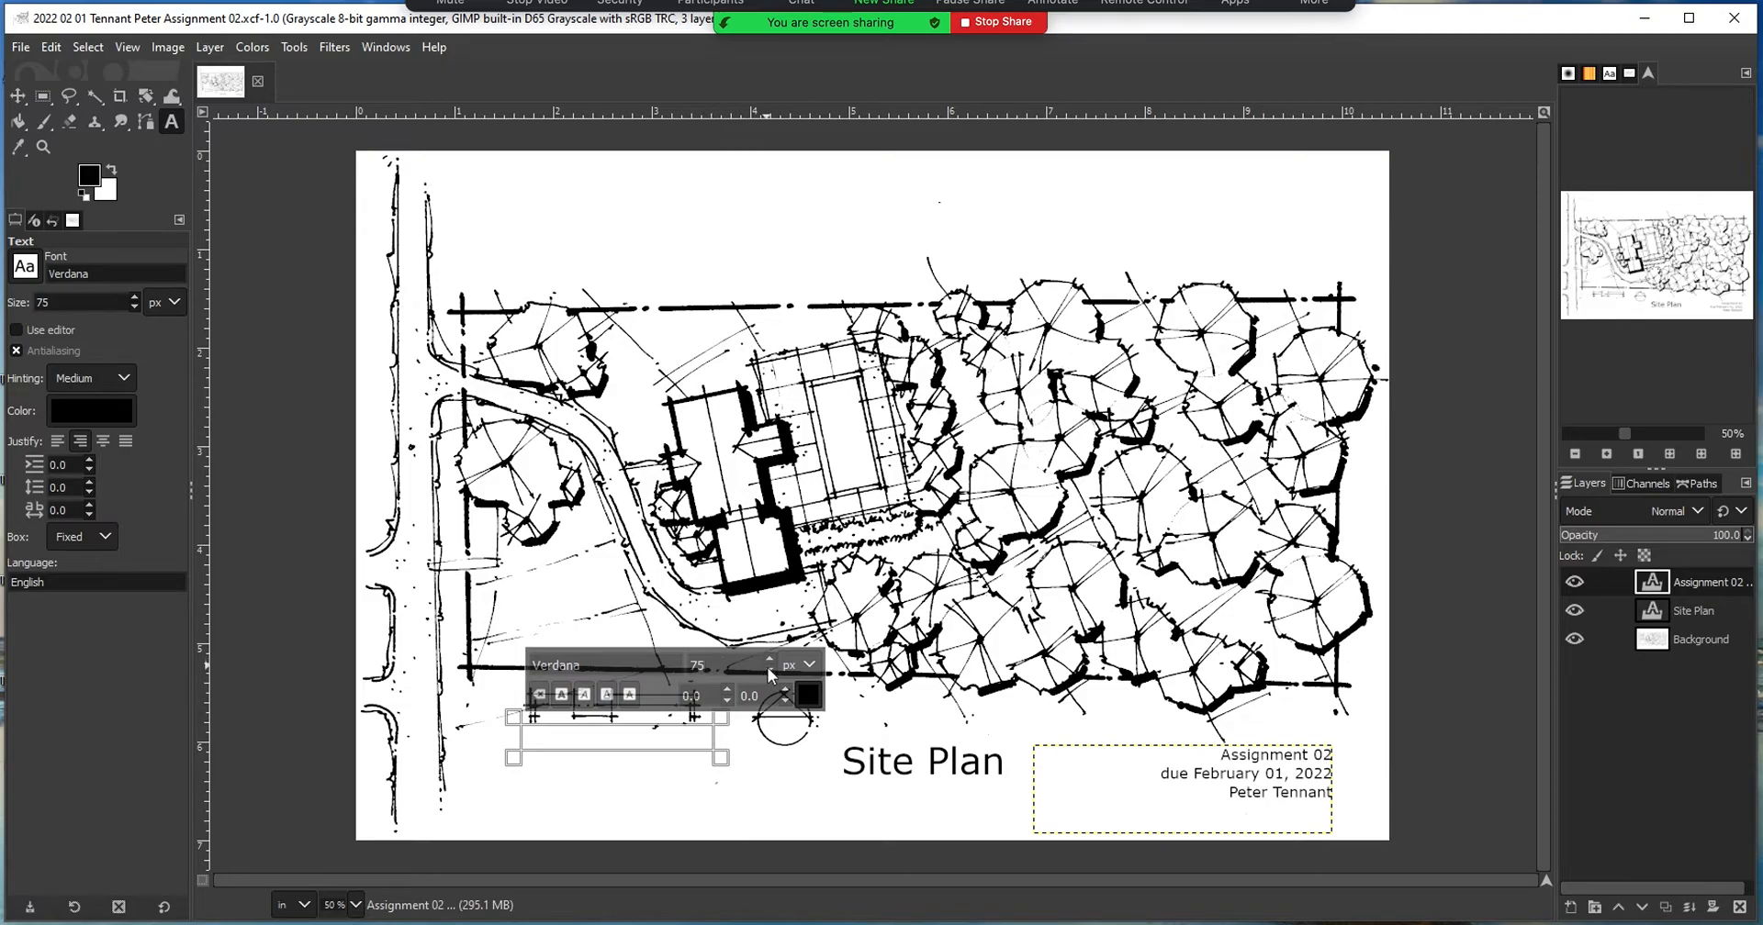
{"action": "scroll", "coordinate": [767, 669], "scroll_direction": "down", "scroll_amount": 6}
{"action": "key", "text": "Delete"}
{"action": "key", "text": "Delete"}
{"action": "type", "text": "38"}
{"action": "left_click", "coordinate": [57, 441]}
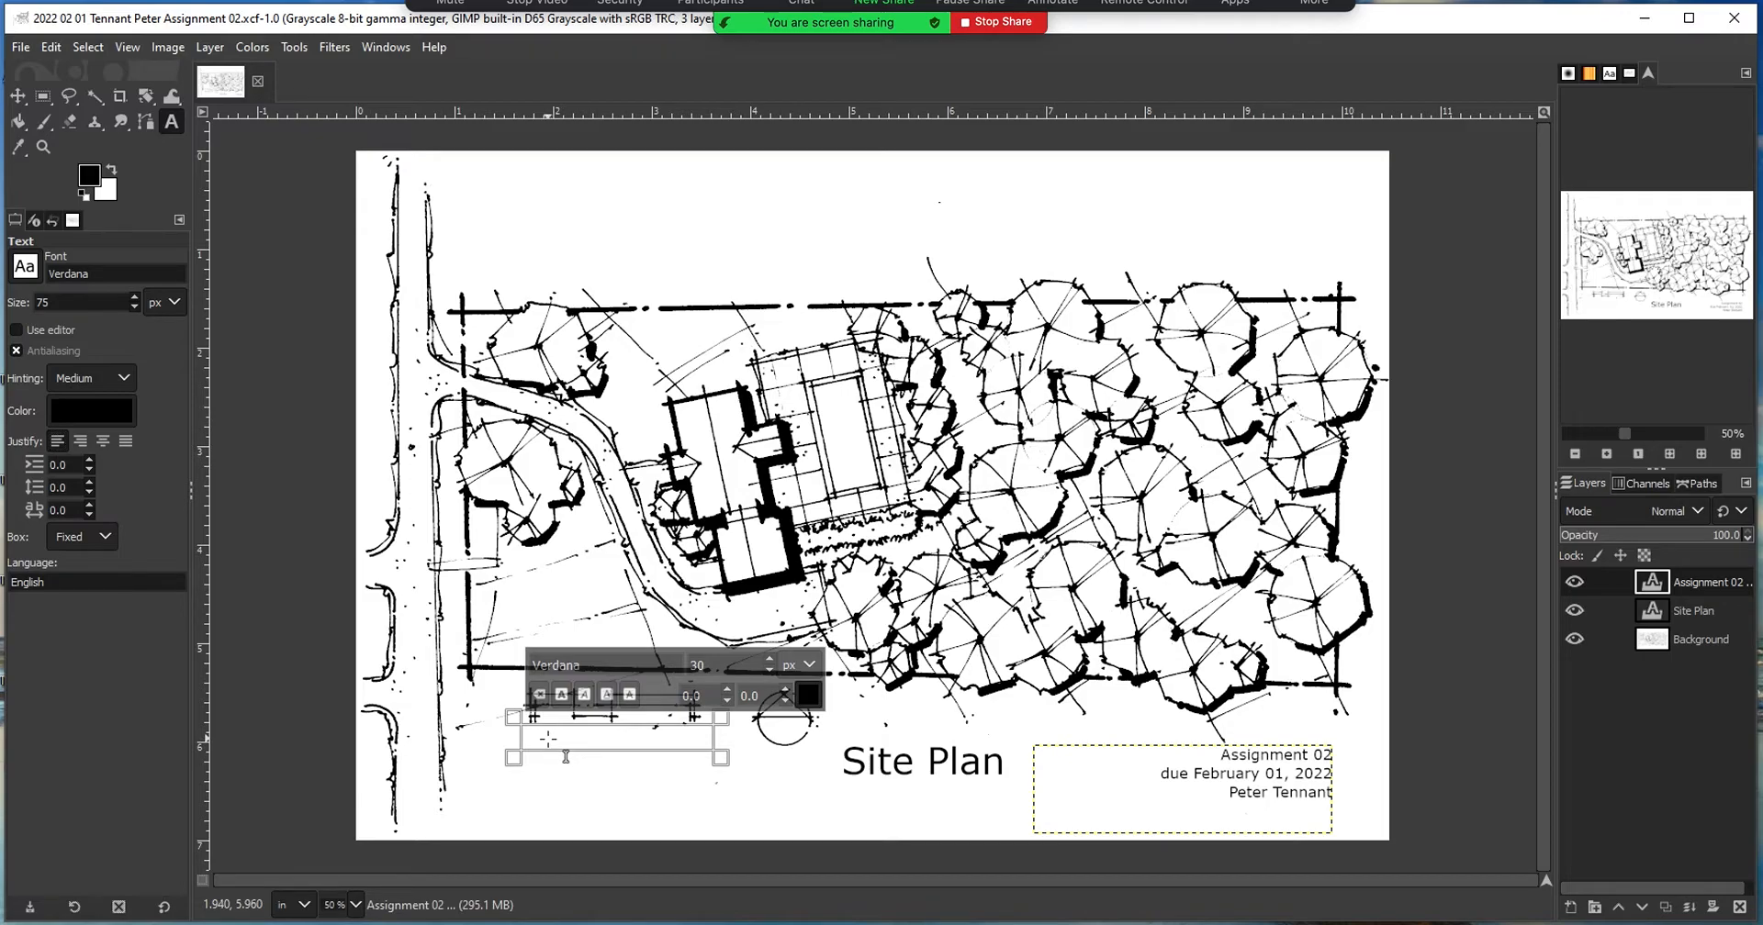
- Enter the scale labels 0, 20, 40 and 80 in one line, spaced out to match the scale bar's divisions
{"action": "type", "text": "0    "}
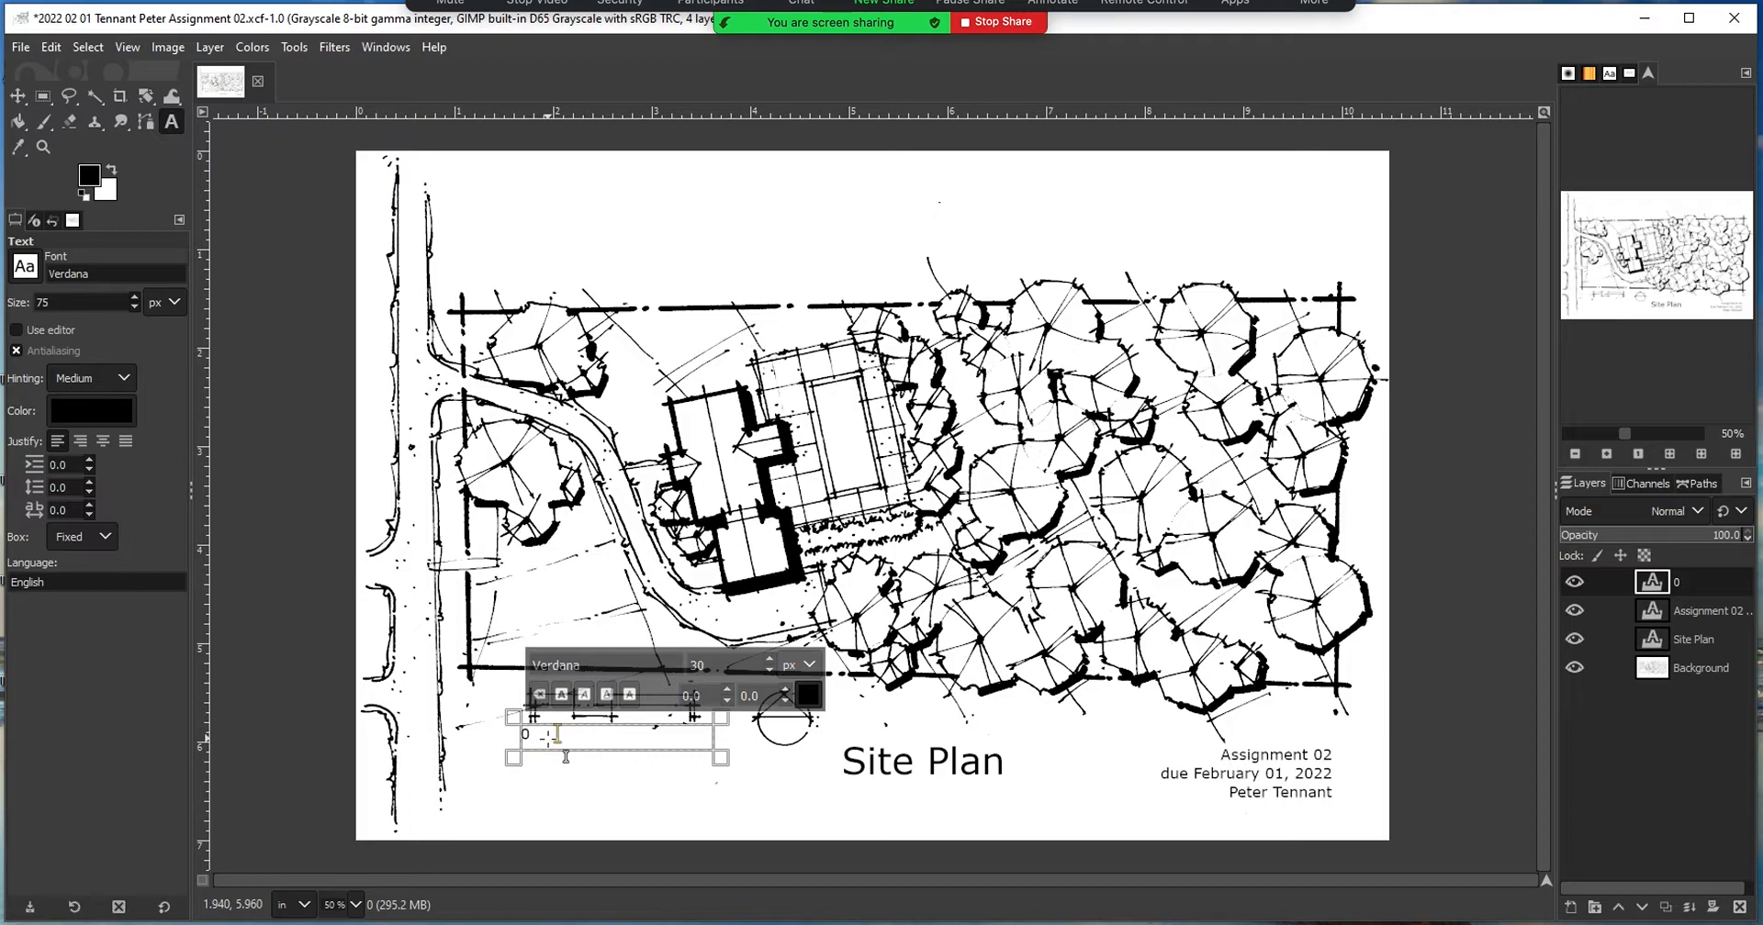
{"action": "type", "text": "  20"}
{"action": "key", "text": "BackSpace"}
{"action": "type", "text": "40      "}
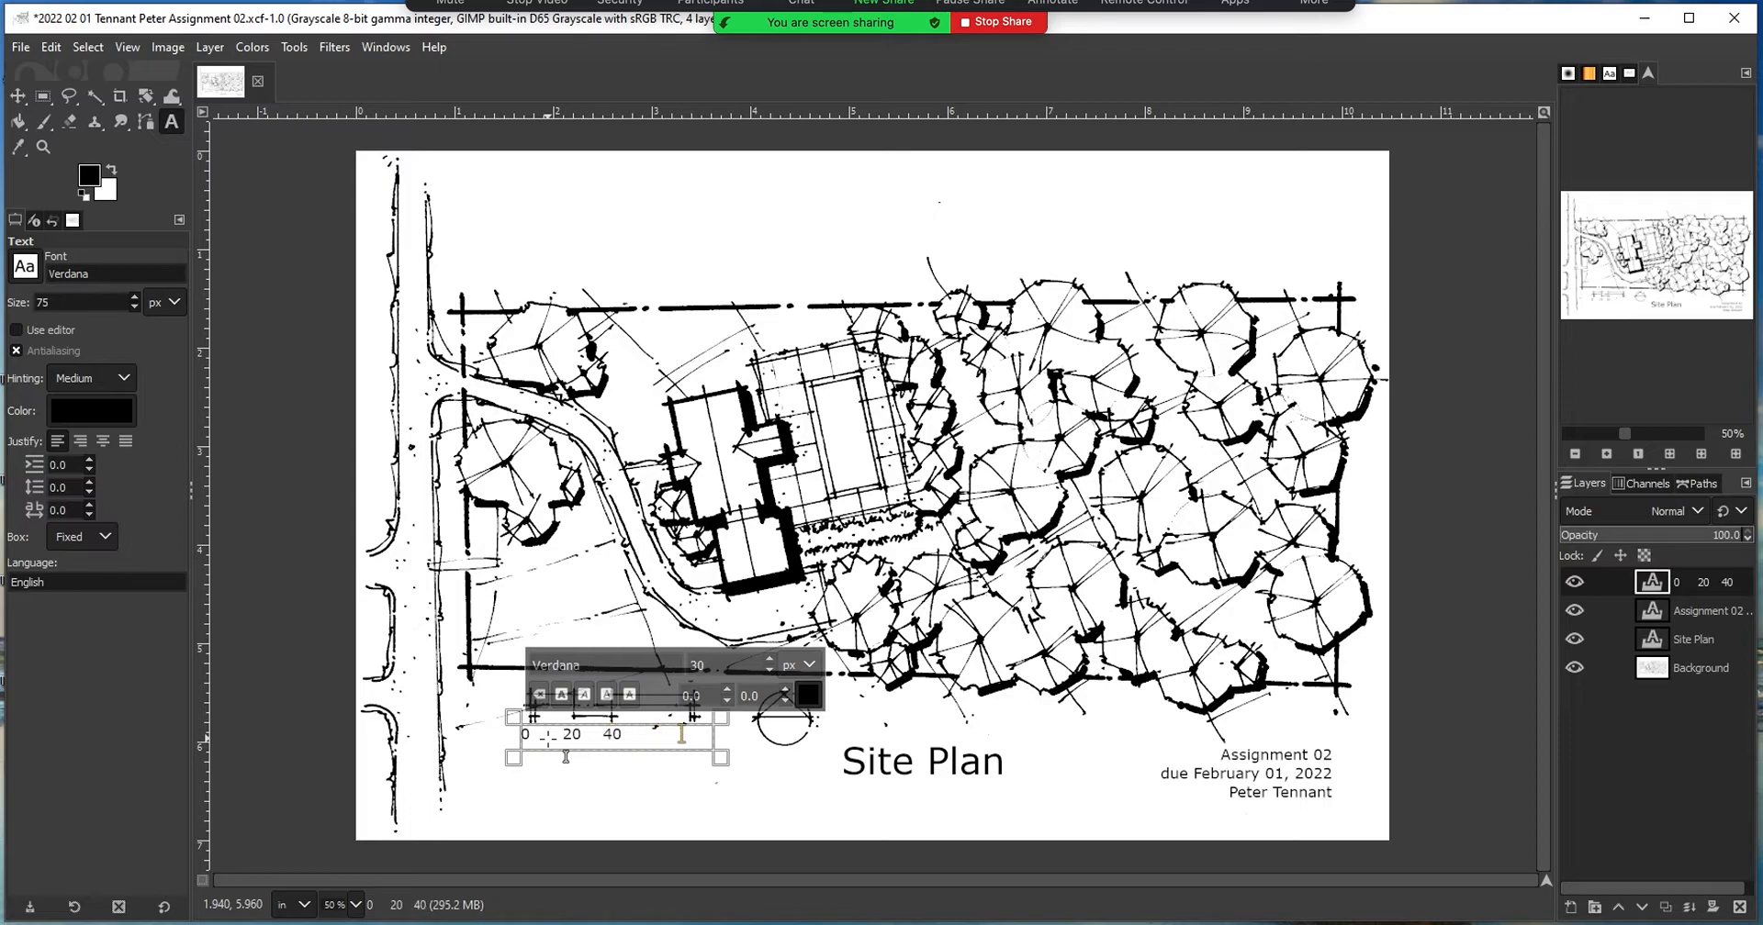
{"action": "type", "text": "       80"}
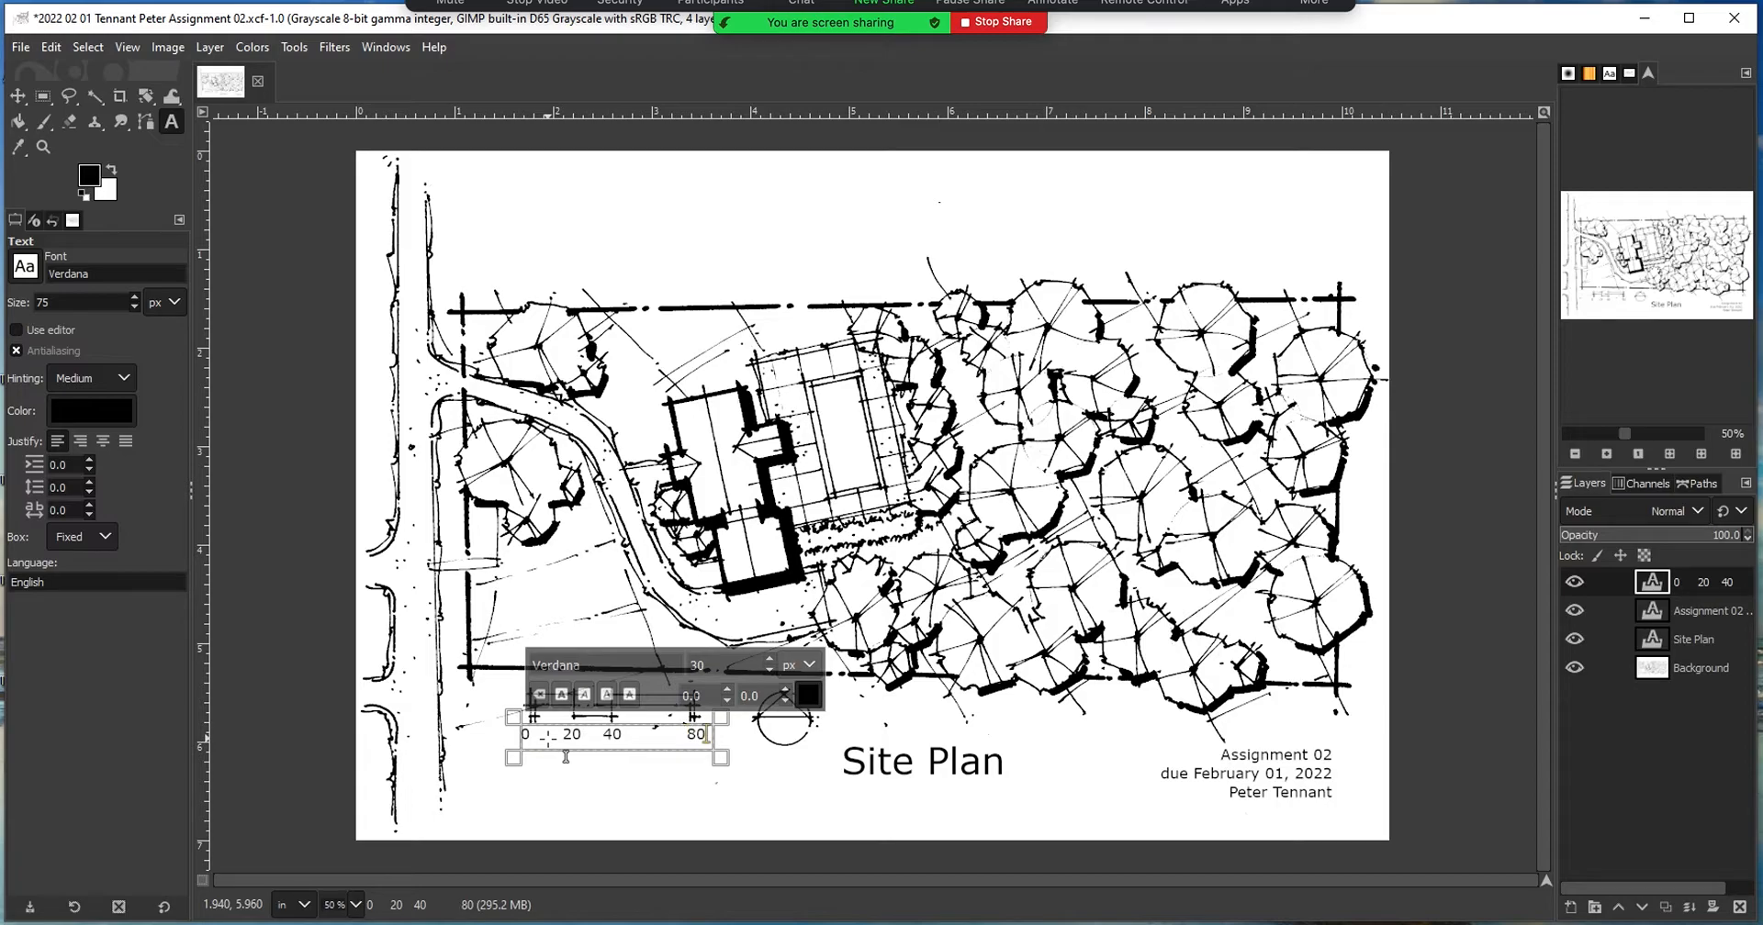
{"action": "key", "text": "BackSpace"}
{"action": "key", "text": "BackSpace"}
{"action": "key", "text": "BackSpace"}
{"action": "key", "text": "BackSpace"}
{"action": "type", "text": "80"}
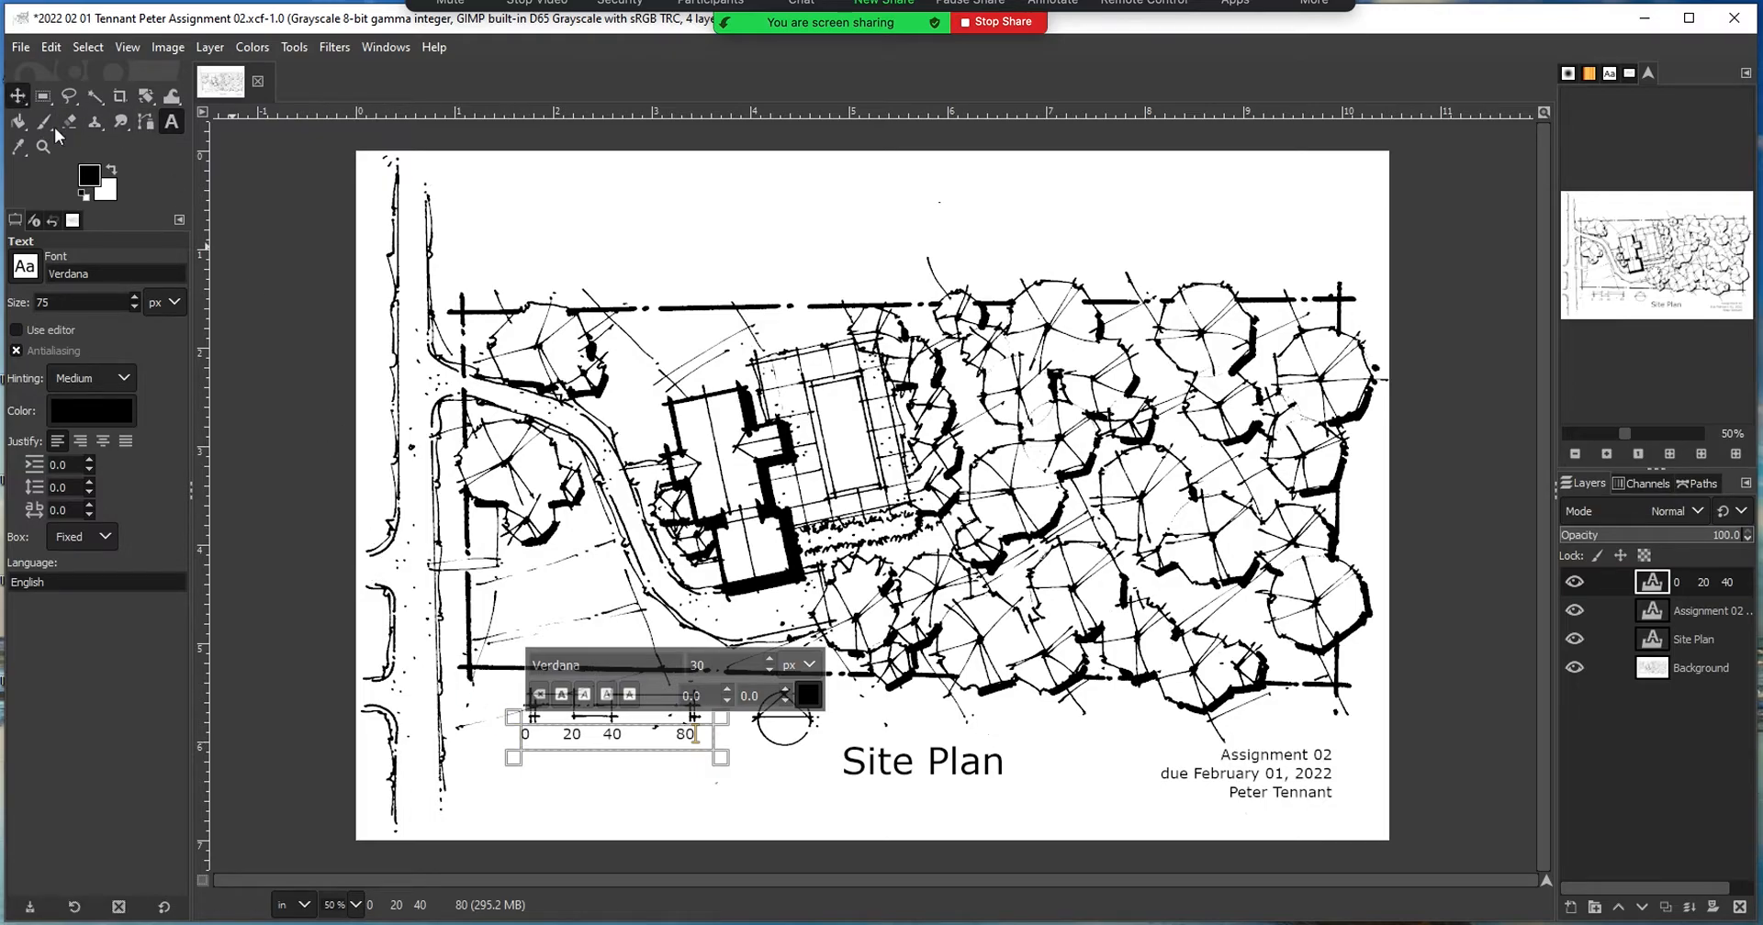
- Move the scale labels slightly right and down, and adjust the spacing before 20 and 80 to align with the scale bar's ticks
{"action": "key", "text": "m"}
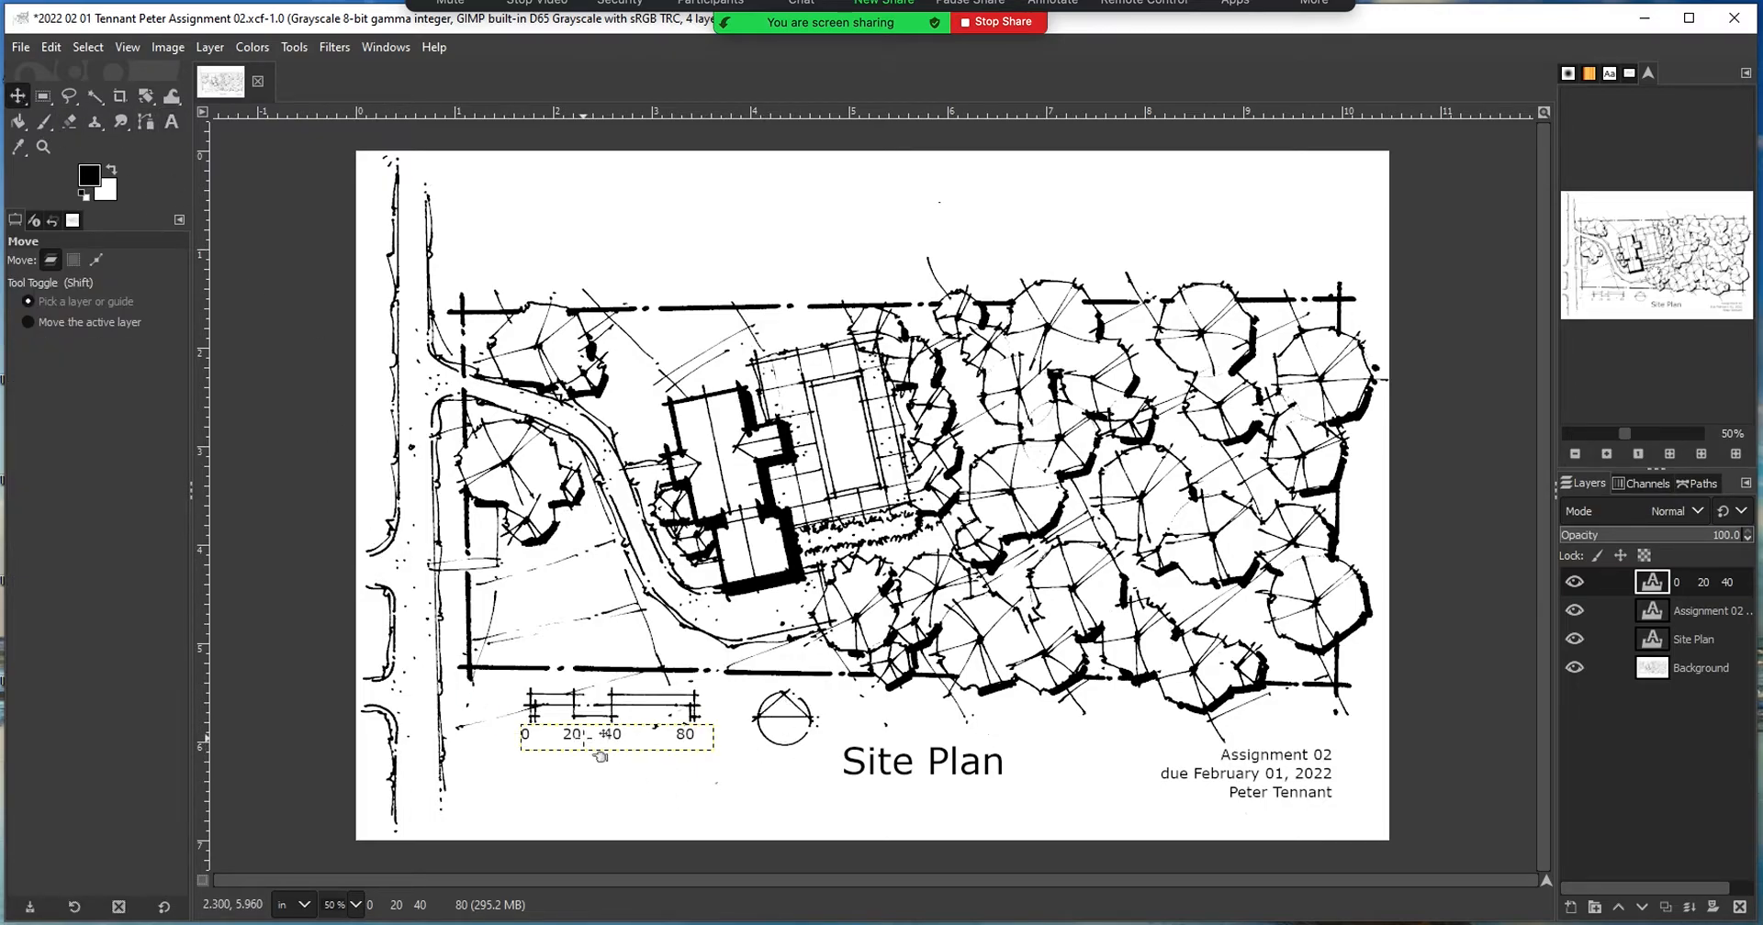
{"action": "left_click_drag", "start_coordinate": [600, 754], "coordinate": [606, 753]}
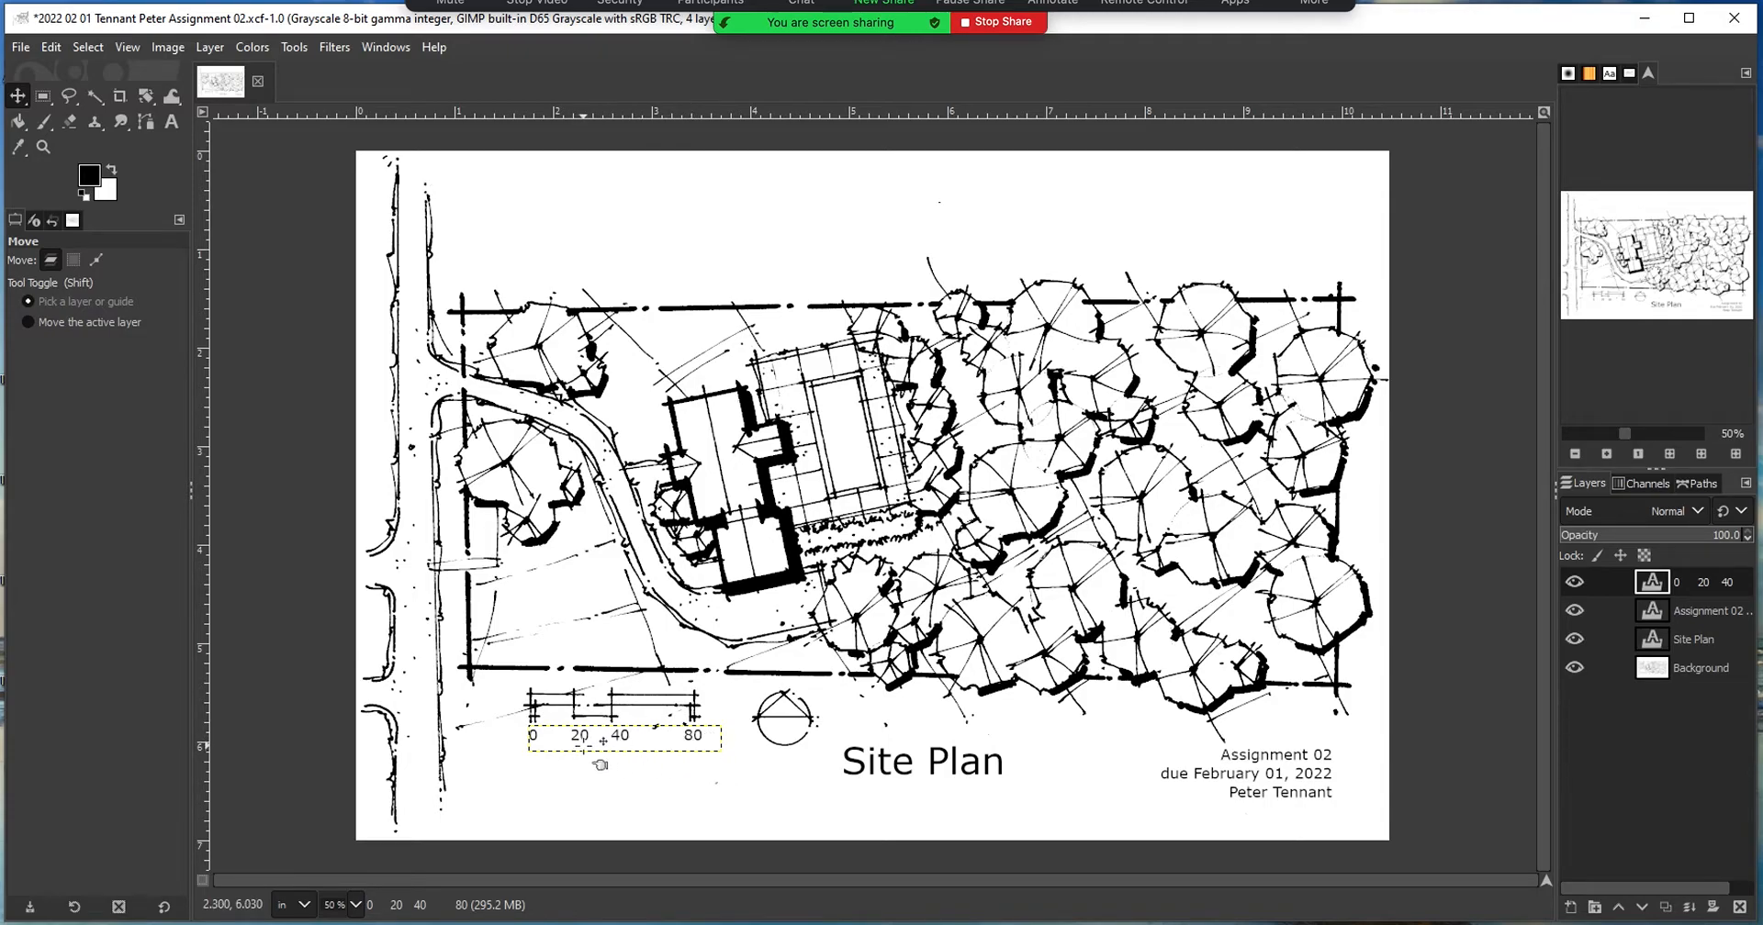
{"action": "key", "text": "t"}
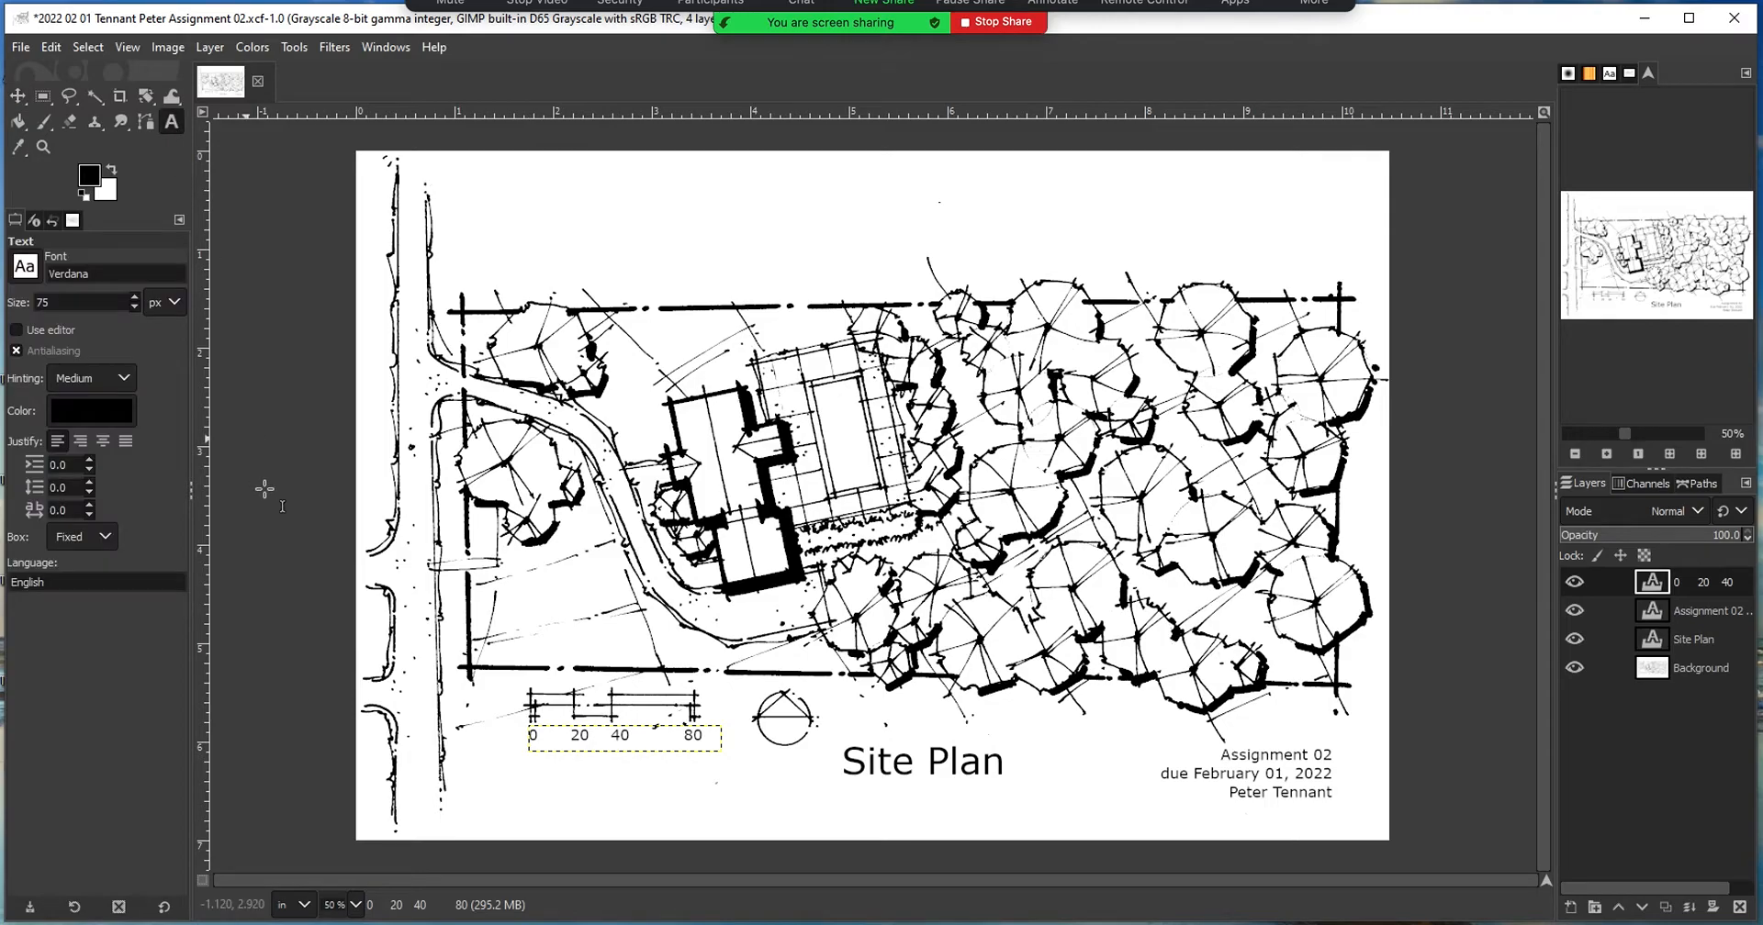
{"action": "left_click", "coordinate": [591, 759]}
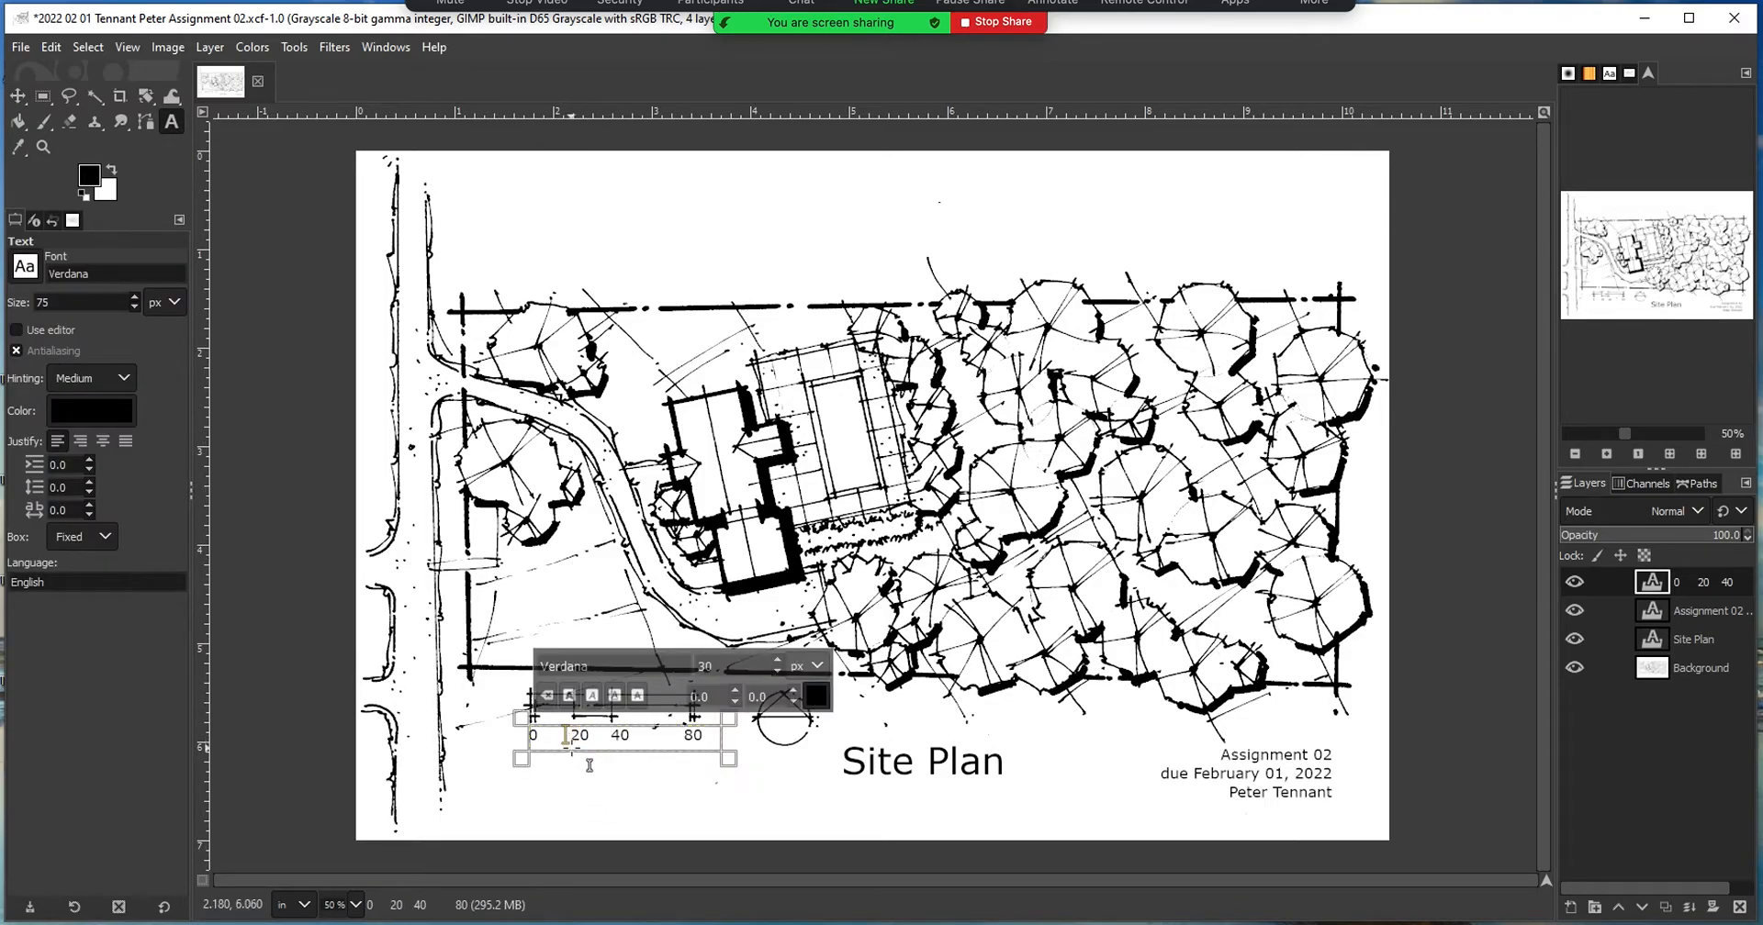
{"action": "key", "text": "BackSpace"}
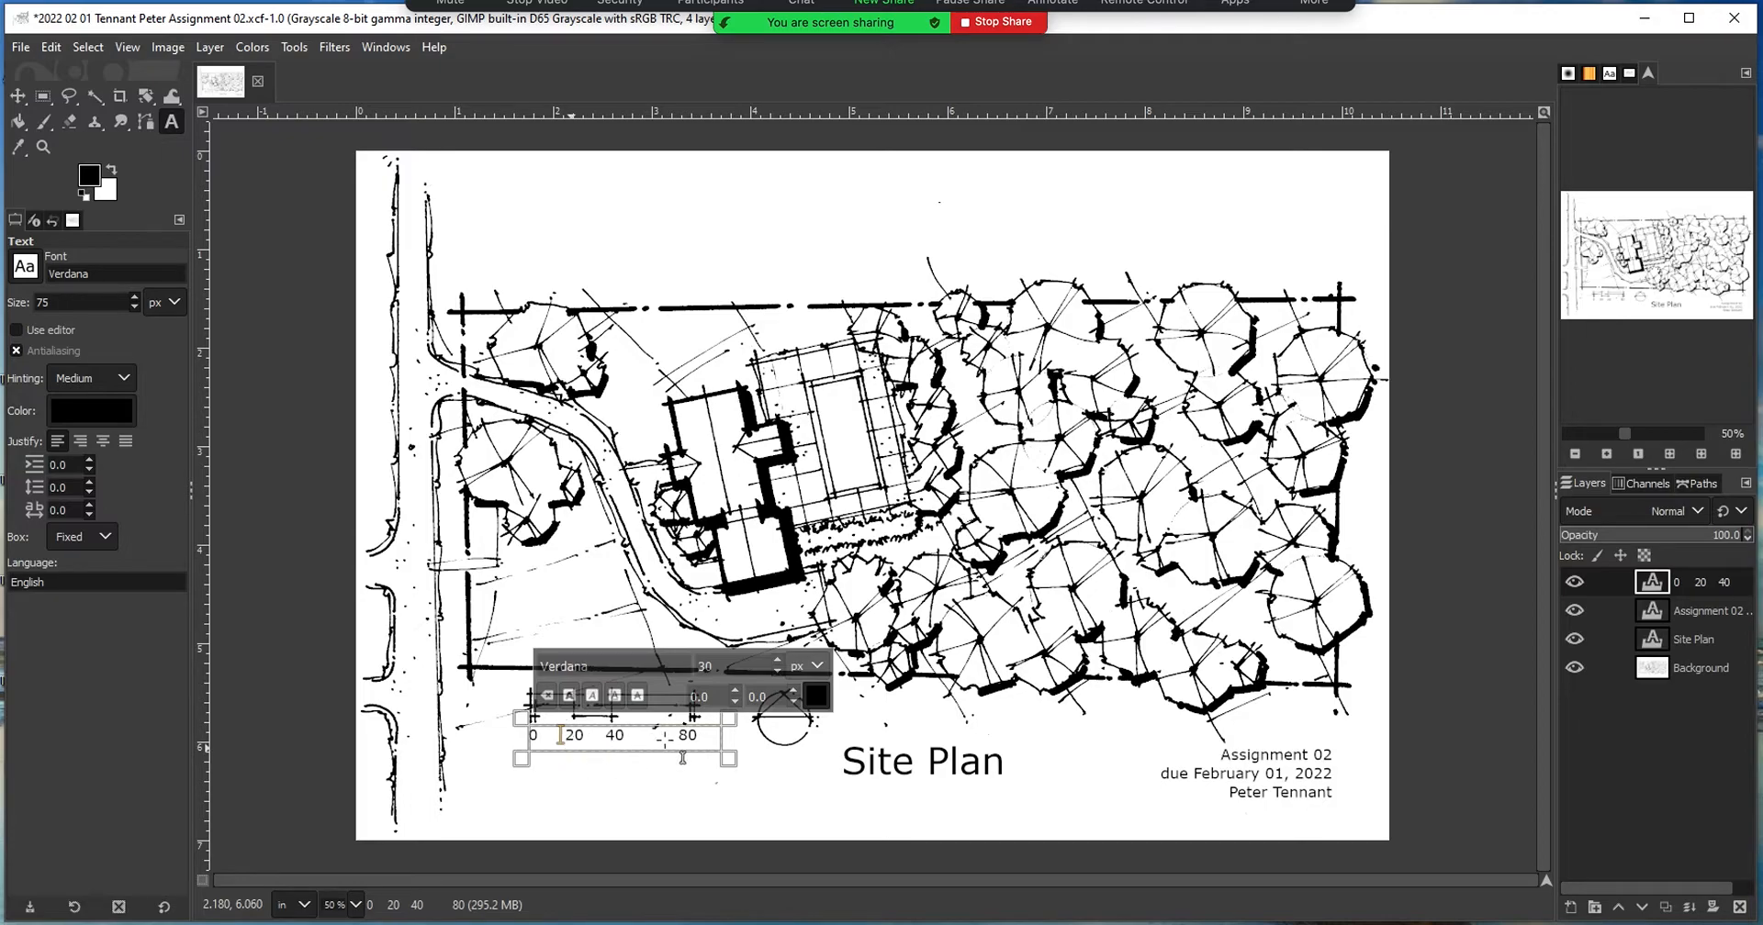
{"action": "left_click", "coordinate": [681, 753]}
- Add the label "North" beside the north symbol as 30 px left-justified text
{"action": "left_click", "coordinate": [1694, 607]}
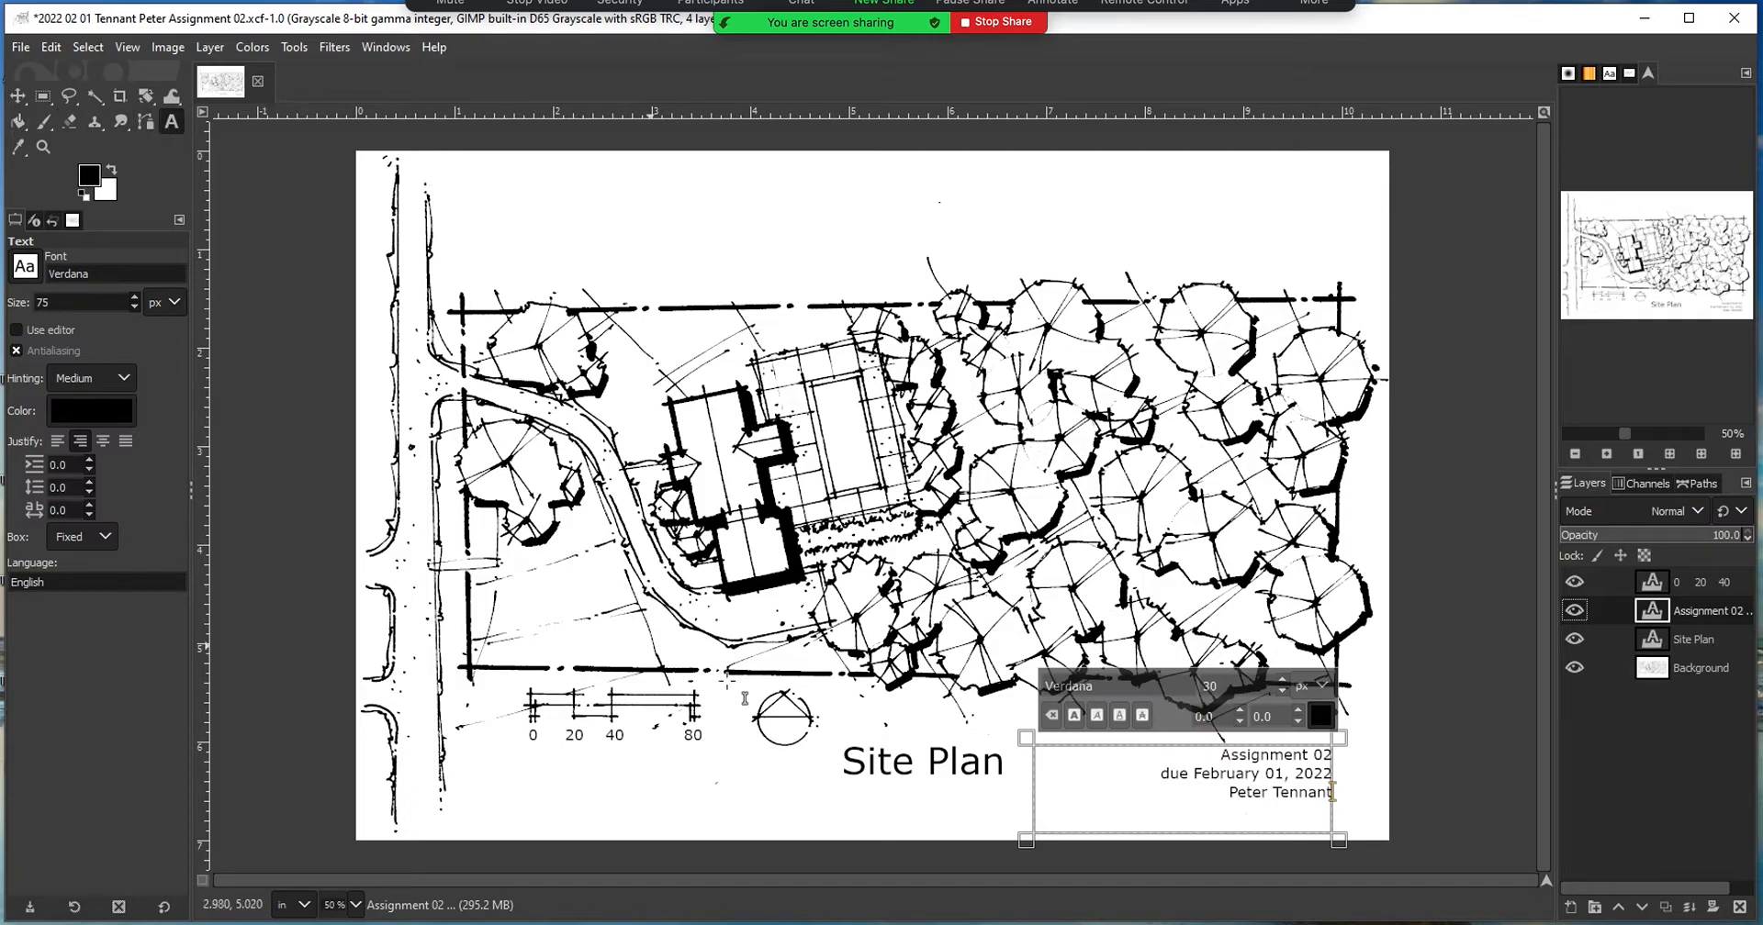
{"action": "left_click_drag", "start_coordinate": [810, 691], "coordinate": [923, 732]}
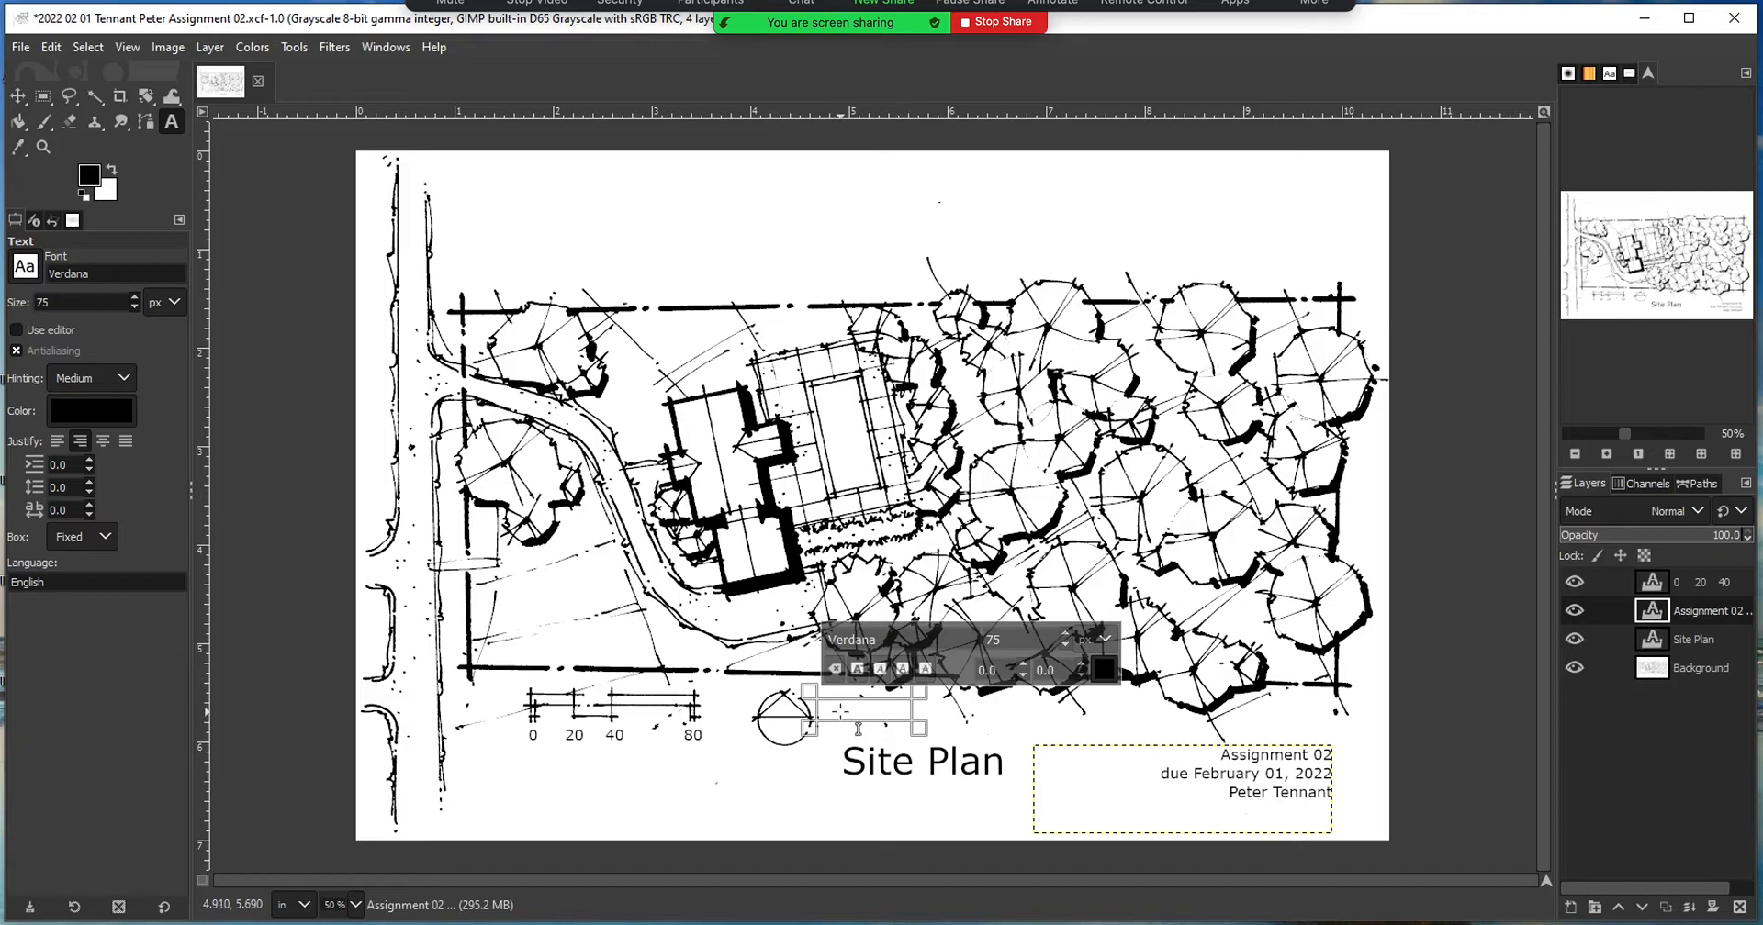
{"action": "left_click_drag", "start_coordinate": [1013, 640], "coordinate": [942, 640]}
{"action": "type", "text": "3"}
{"action": "type", "text": "North"}
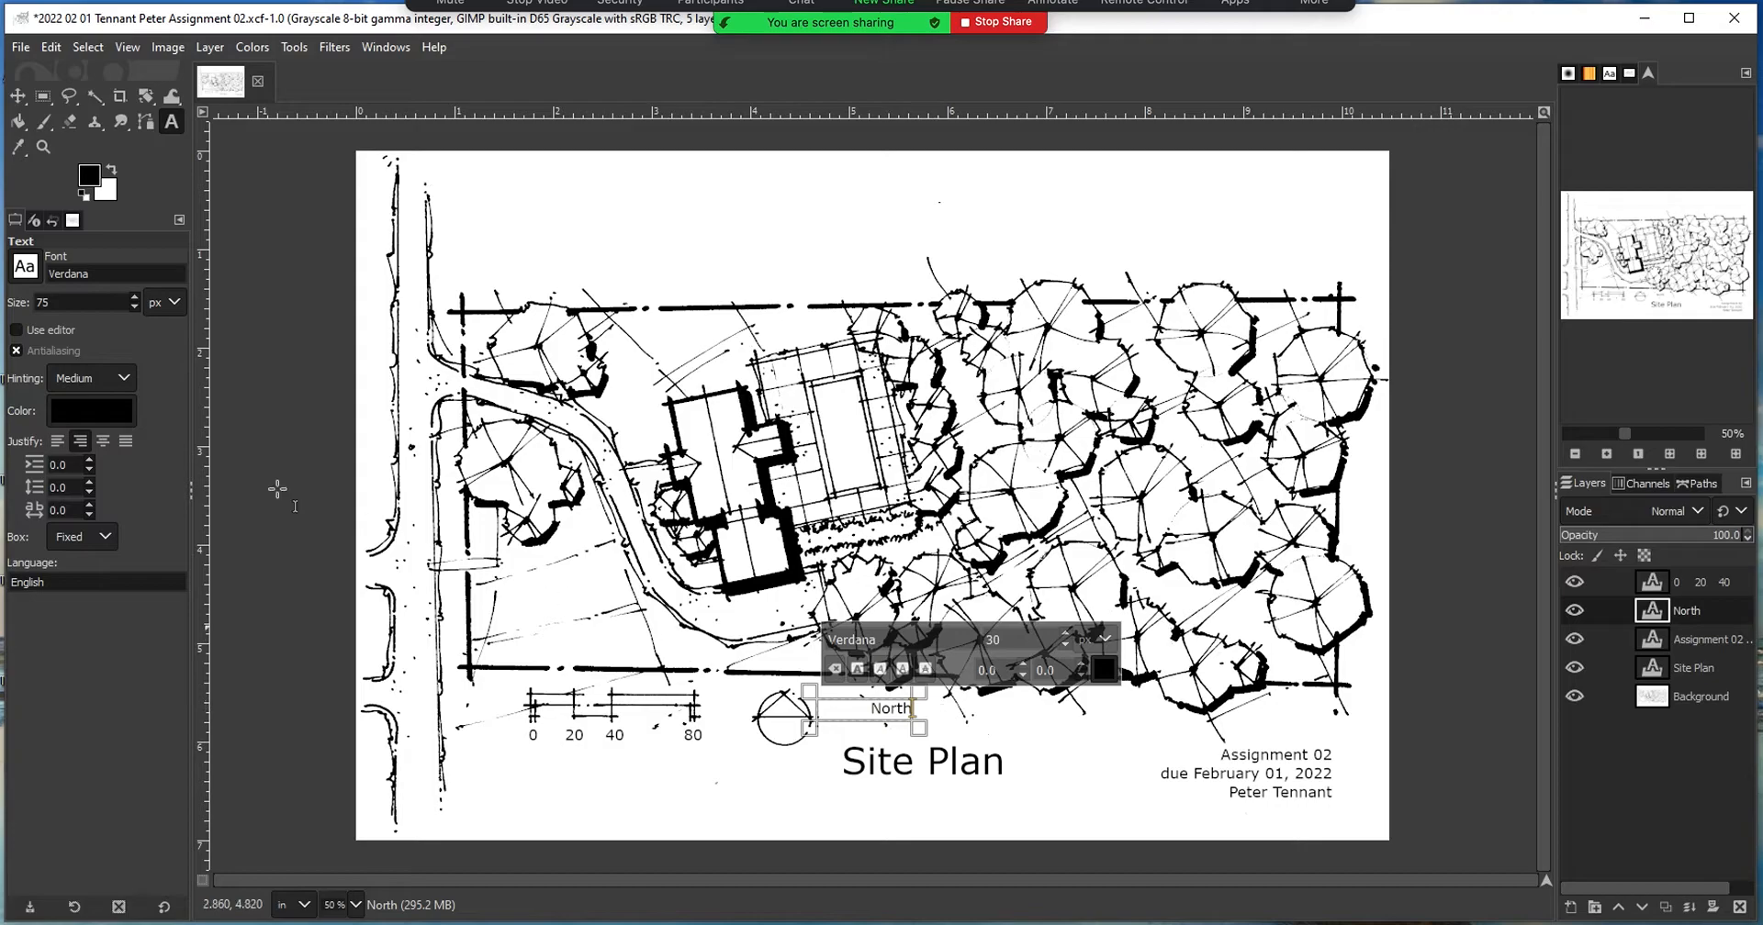
{"action": "left_click", "coordinate": [58, 441]}
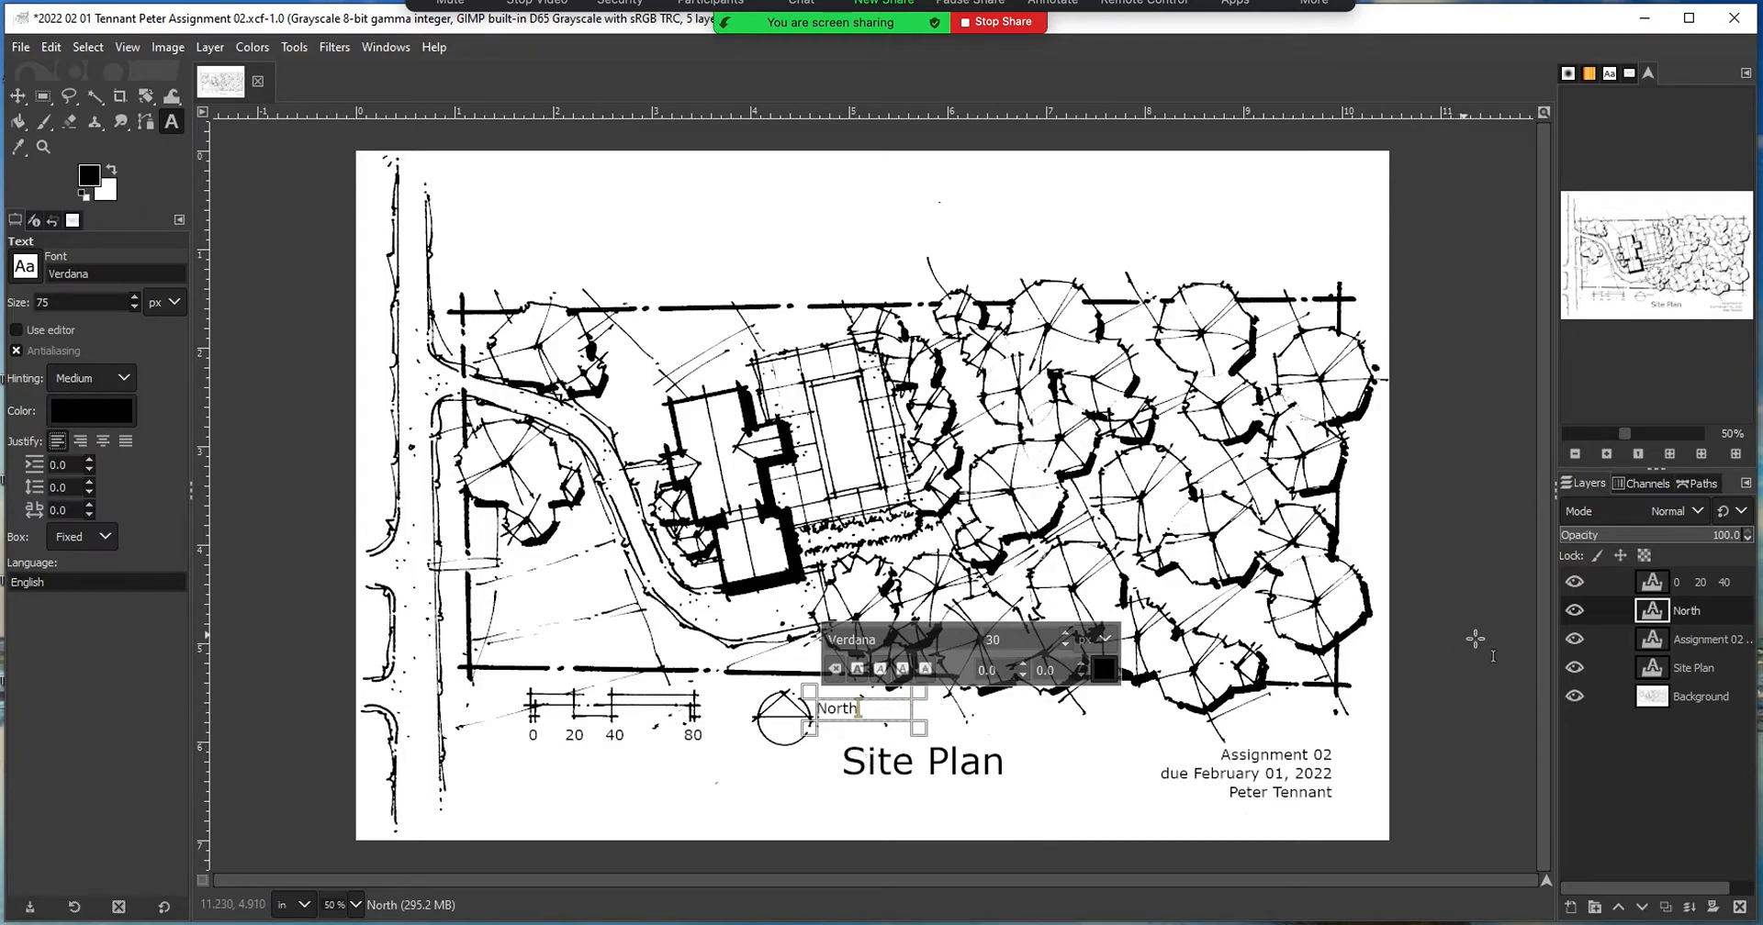
- Move the "North" label slightly right, away from the north symbol
{"action": "left_click", "coordinate": [1733, 640]}
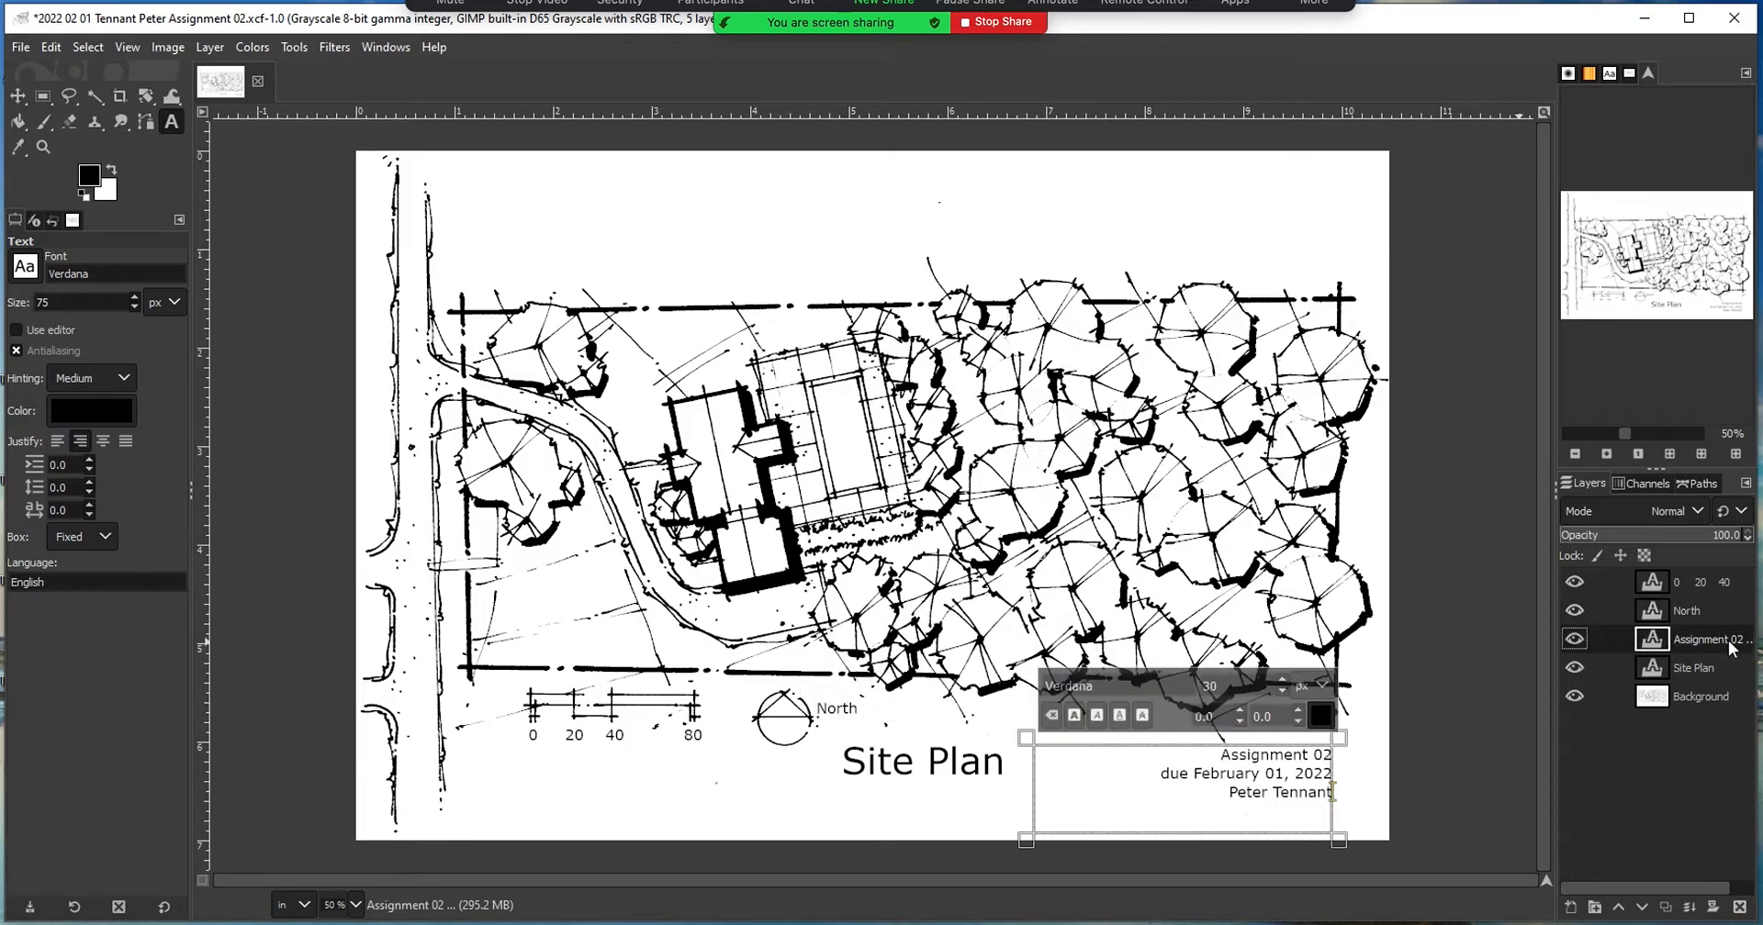
{"action": "left_click", "coordinate": [1703, 614]}
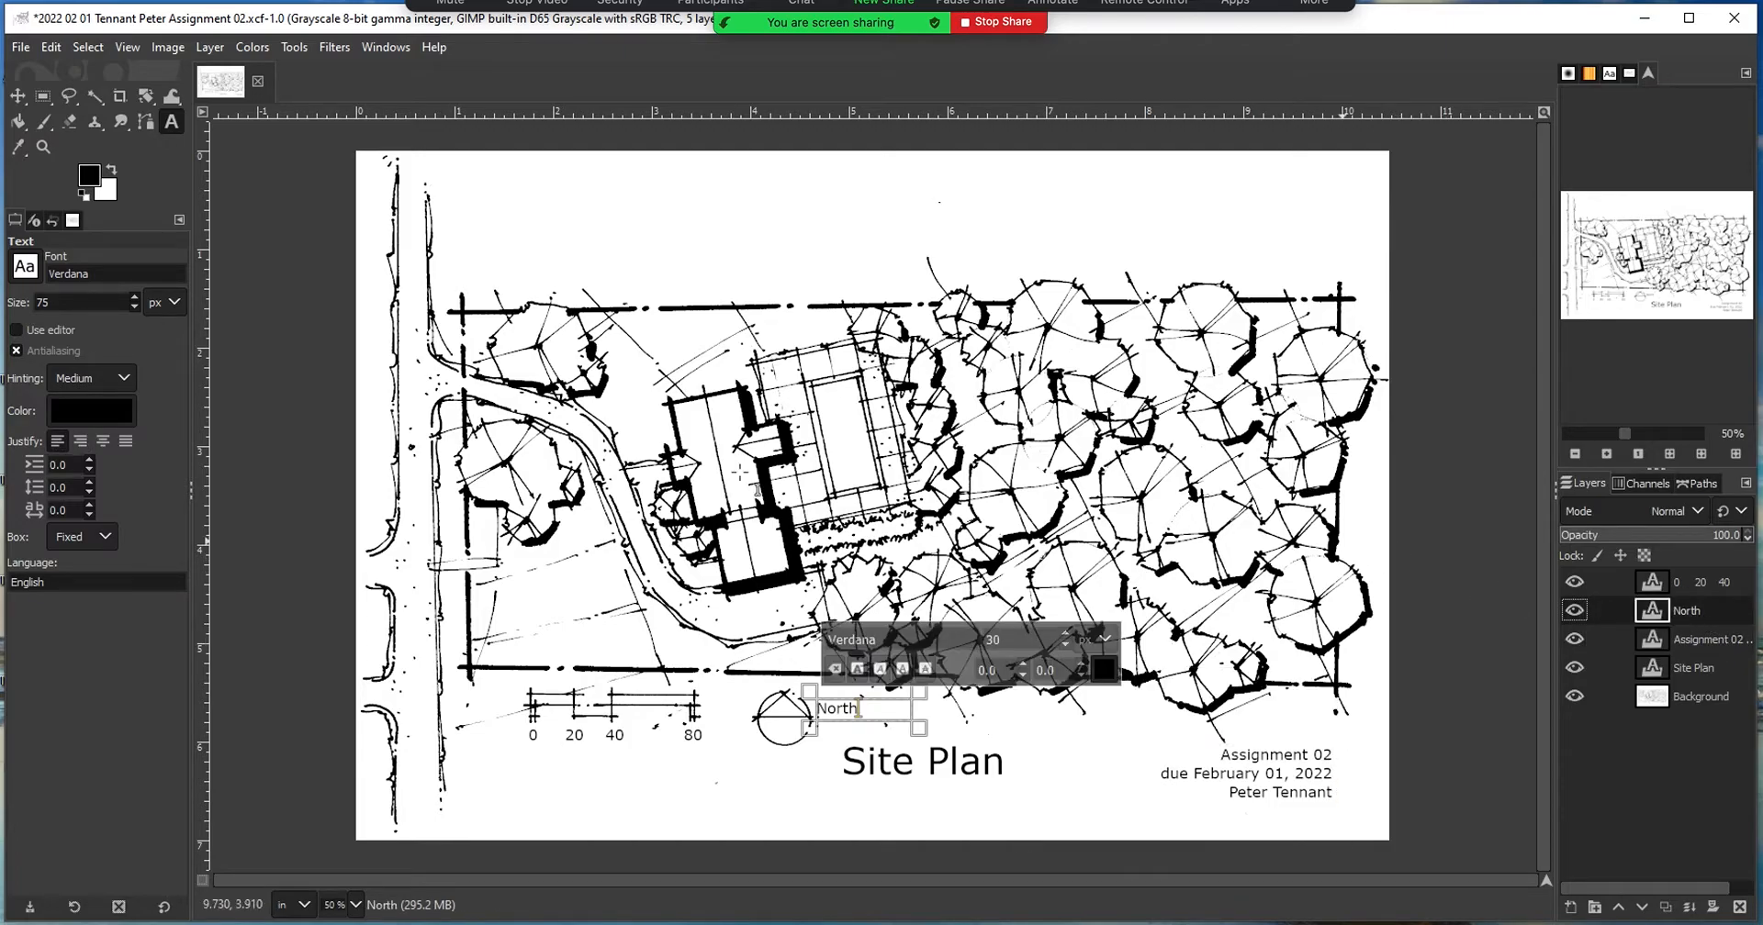
{"action": "left_click", "coordinate": [17, 95]}
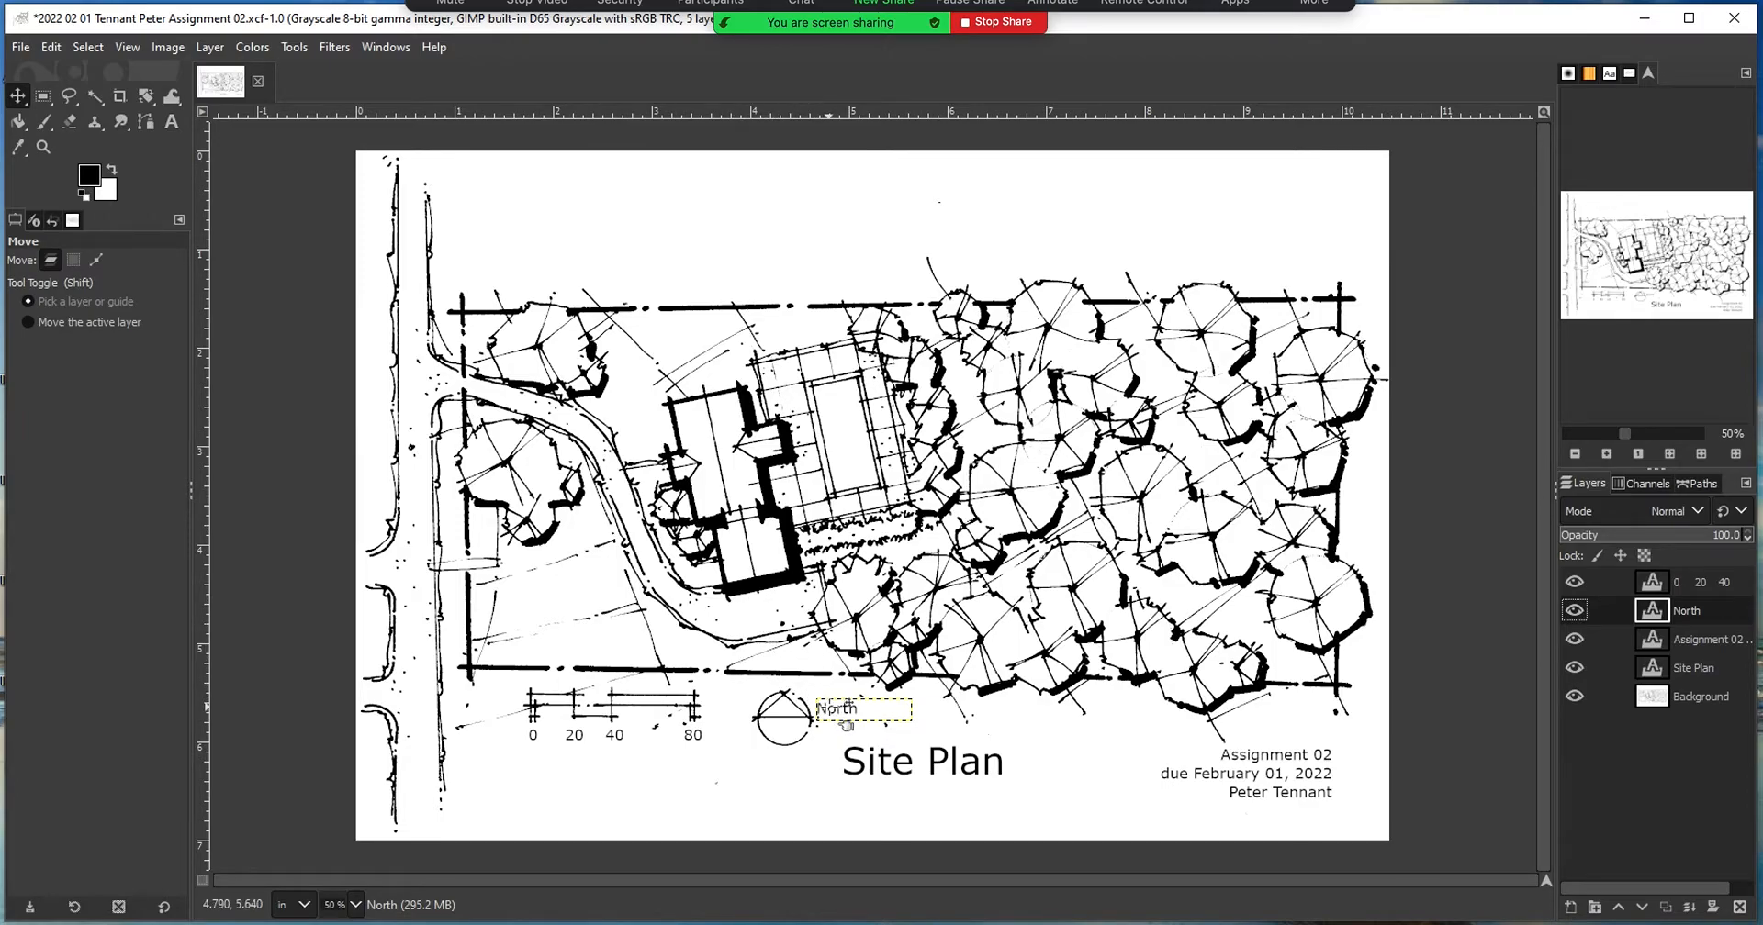
{"action": "left_click_drag", "start_coordinate": [847, 726], "coordinate": [855, 731]}
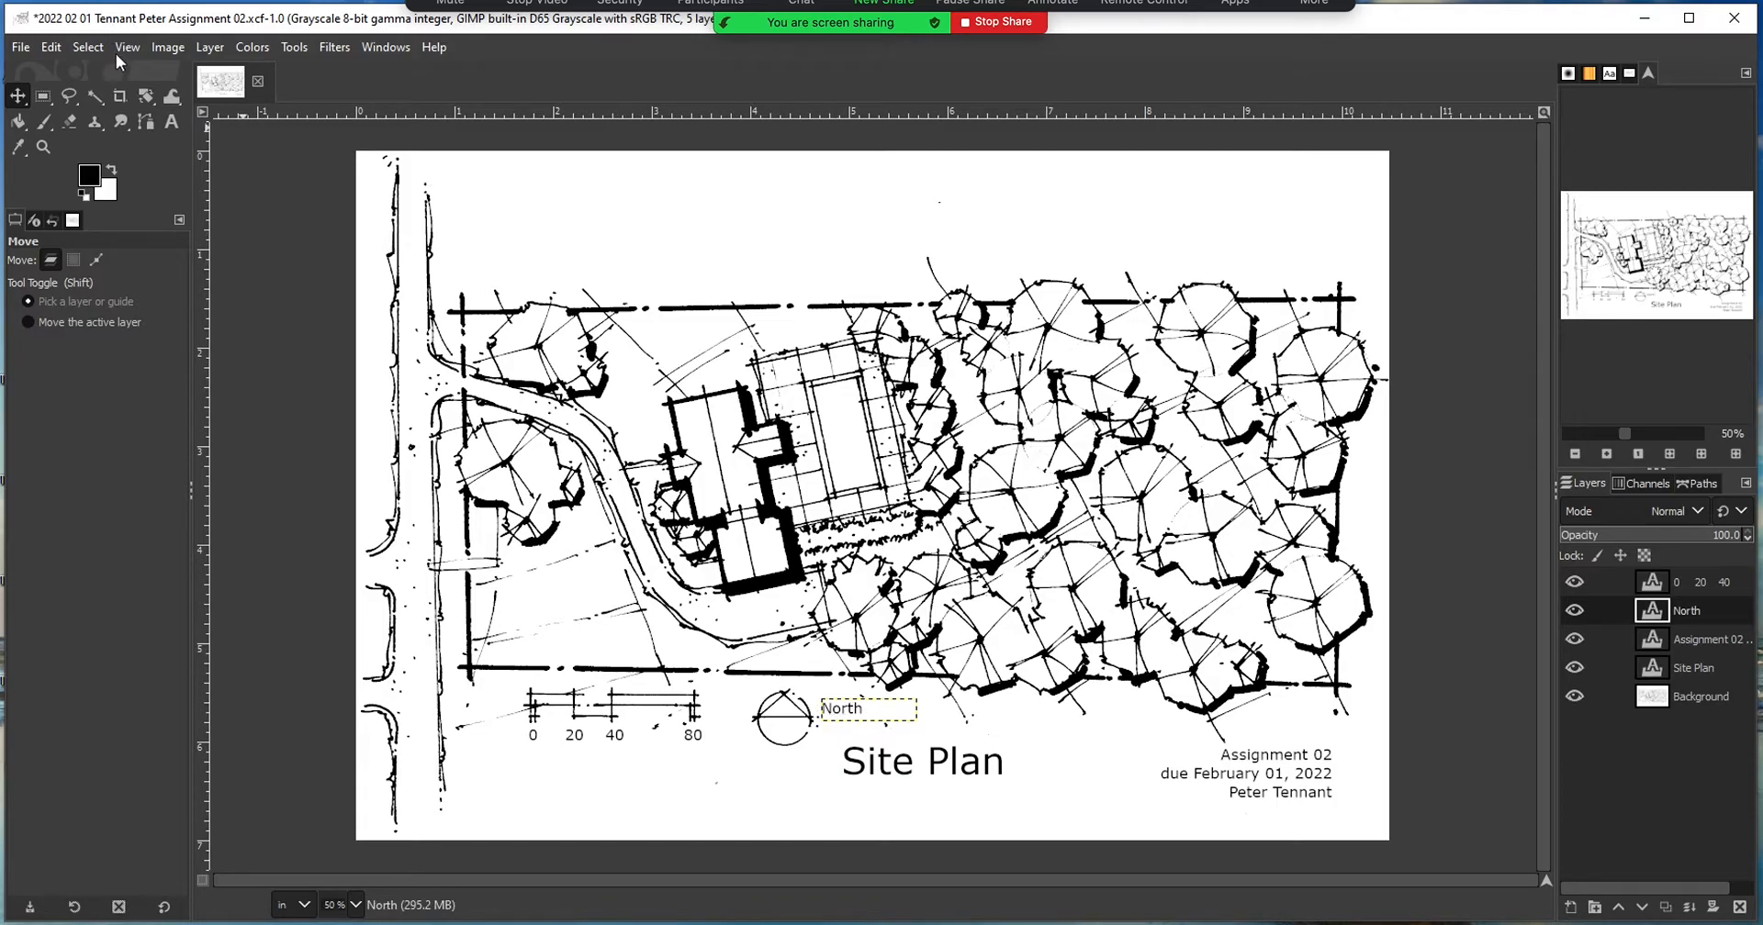
- Save the site plan image and export it to the Desktop in Portable Document Format with the default PDF options
{"action": "left_click", "coordinate": [16, 48]}
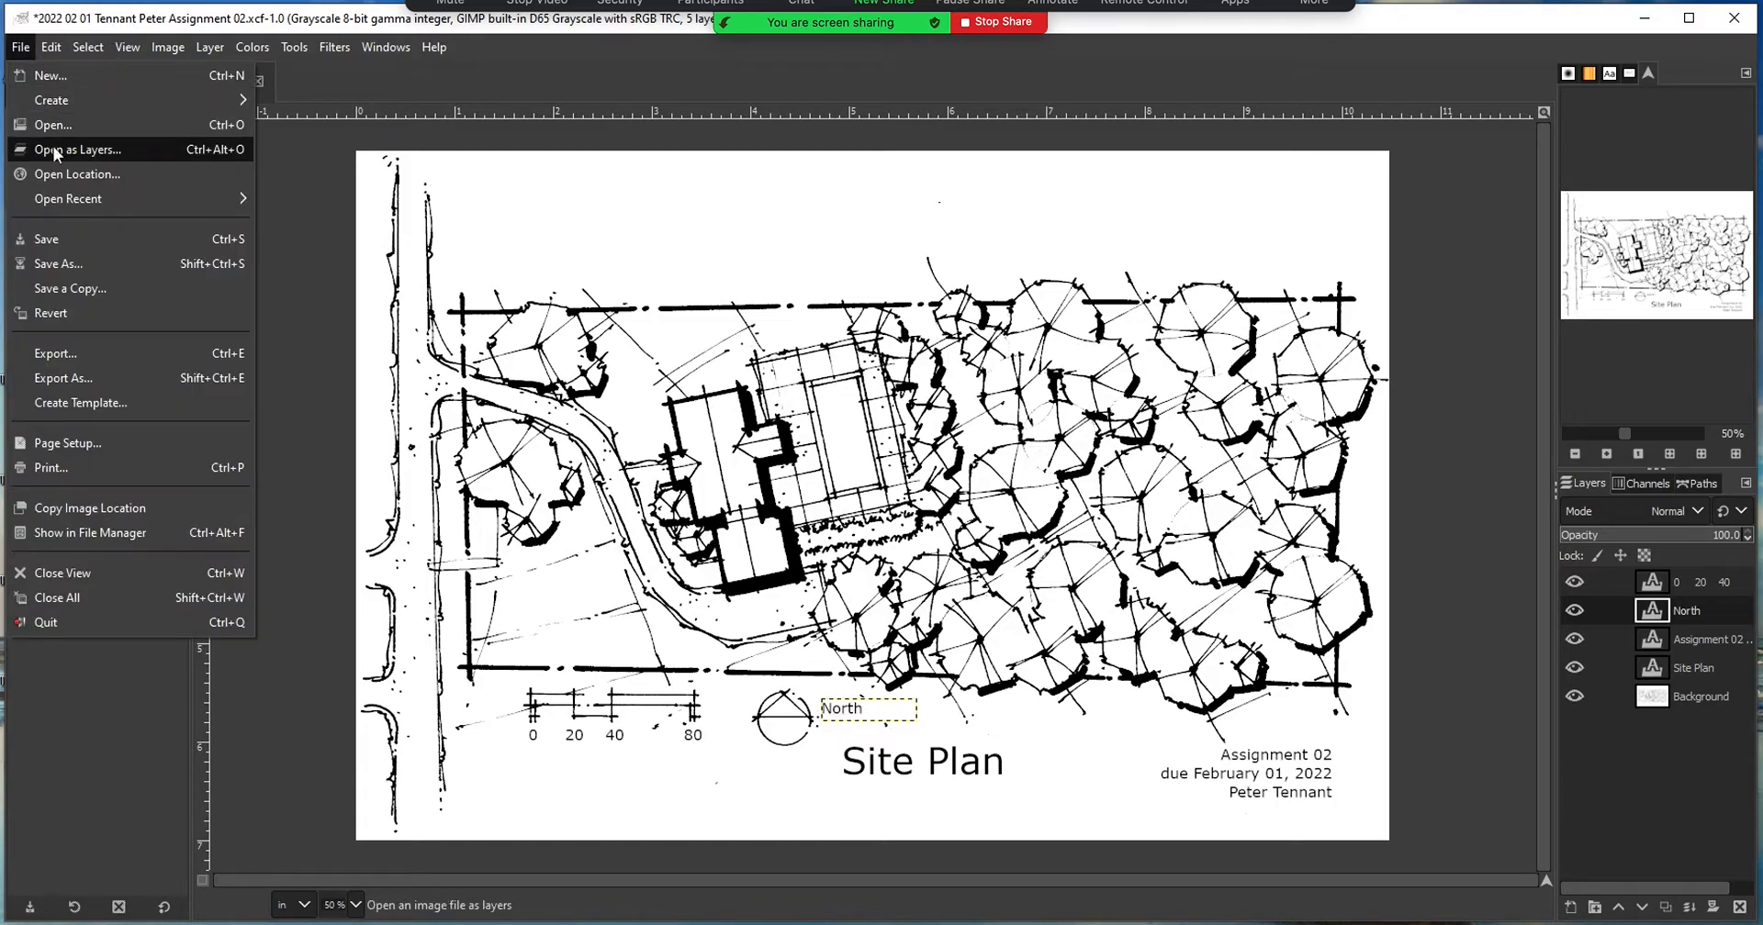
{"action": "left_click", "coordinate": [53, 241]}
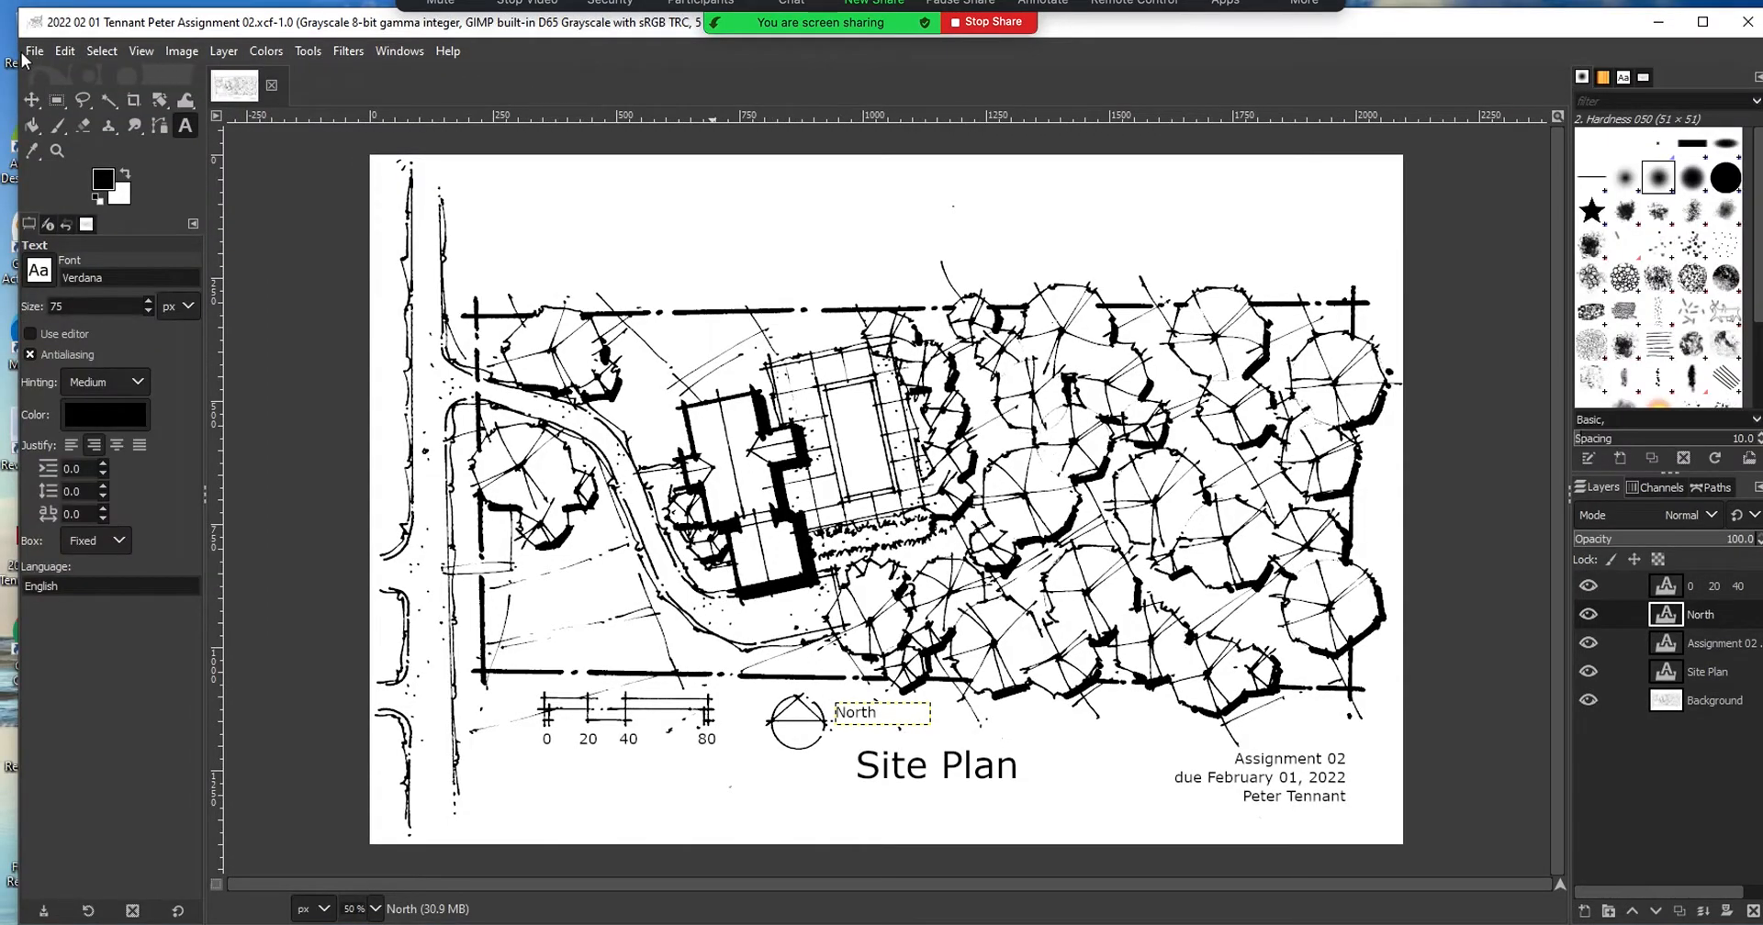
{"action": "left_click", "coordinate": [41, 51]}
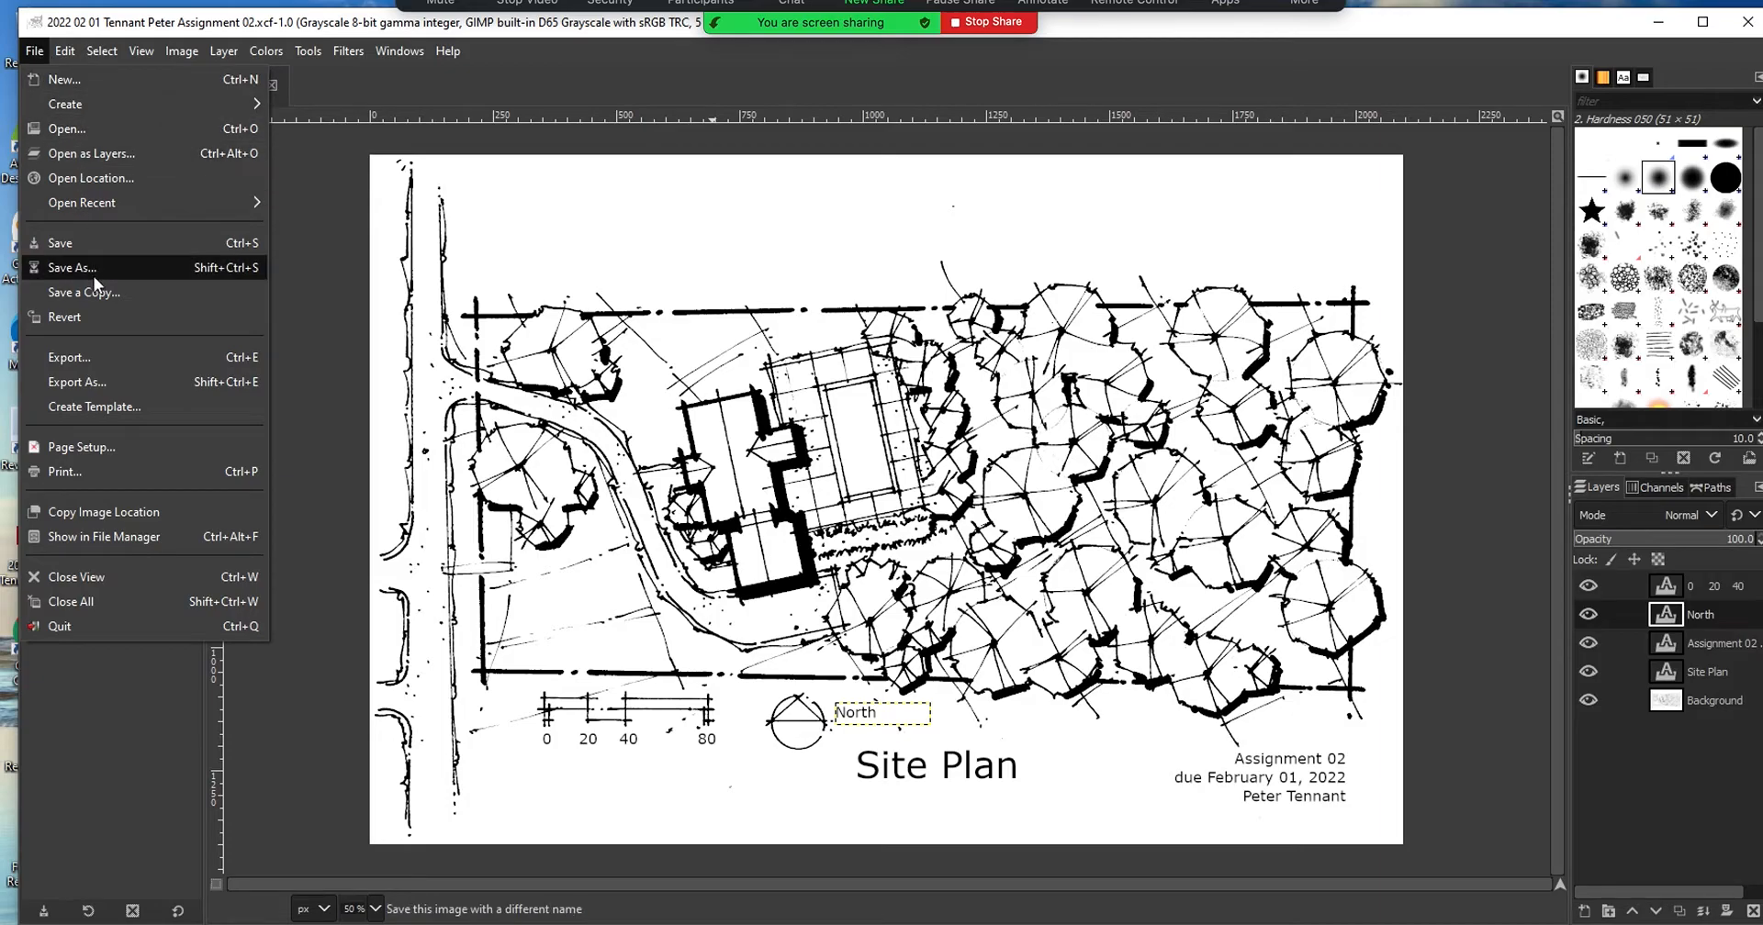
{"action": "left_click", "coordinate": [85, 386]}
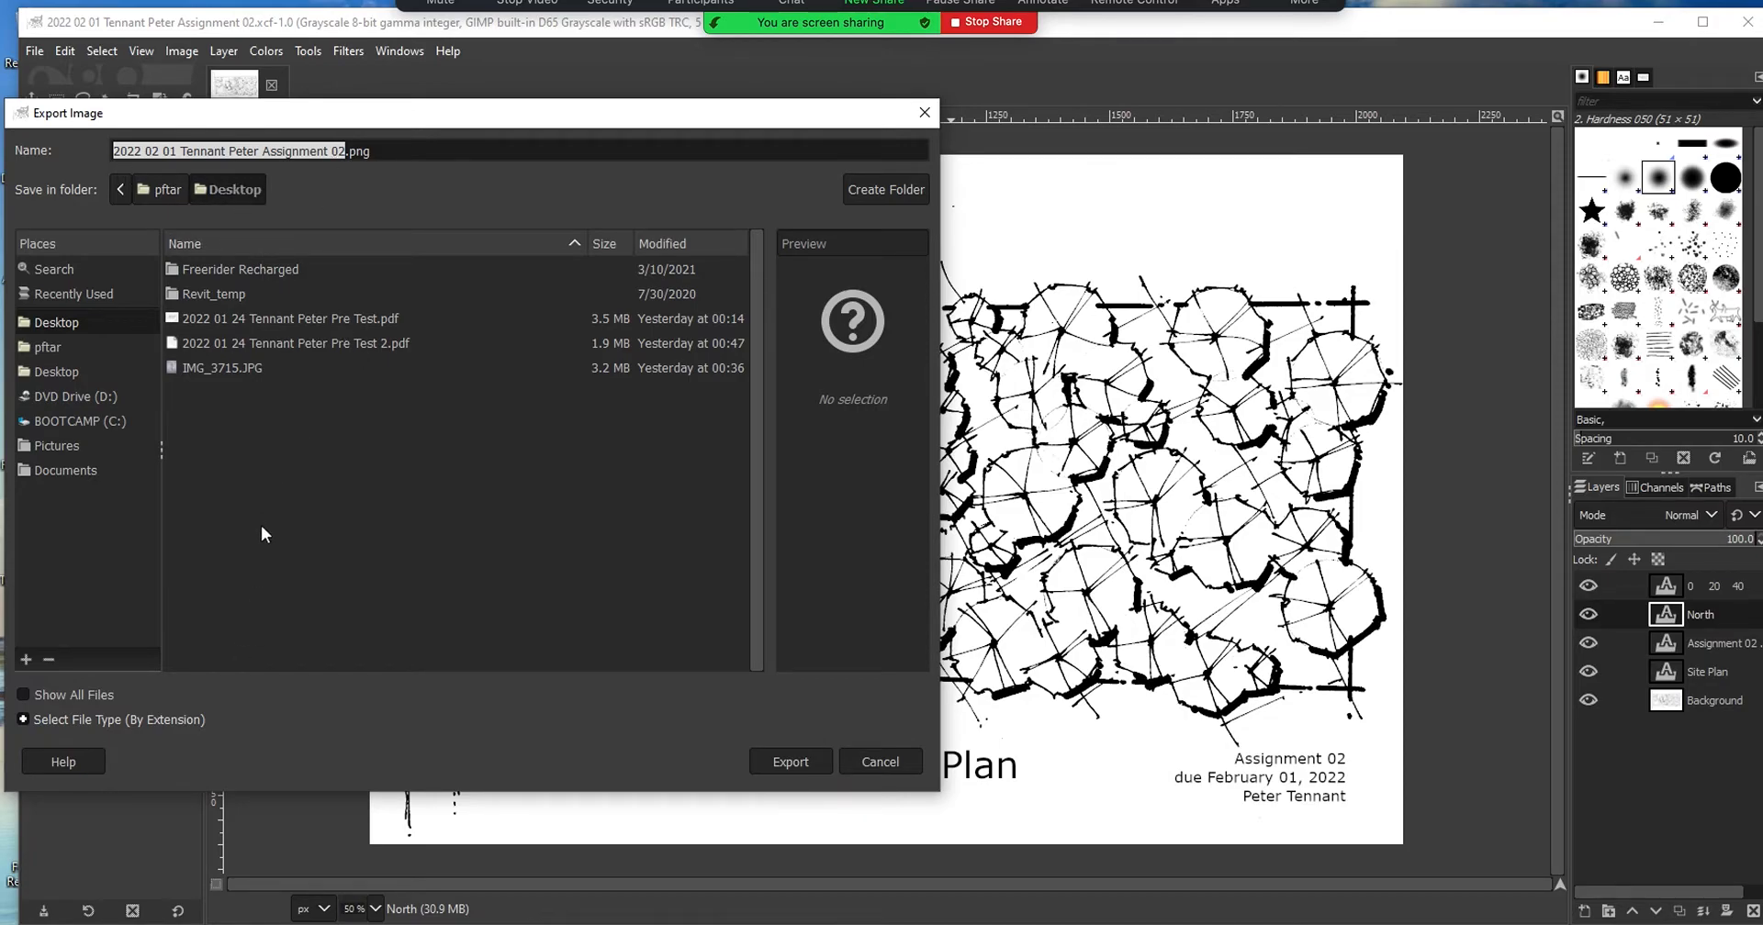
{"action": "left_click", "coordinate": [23, 719]}
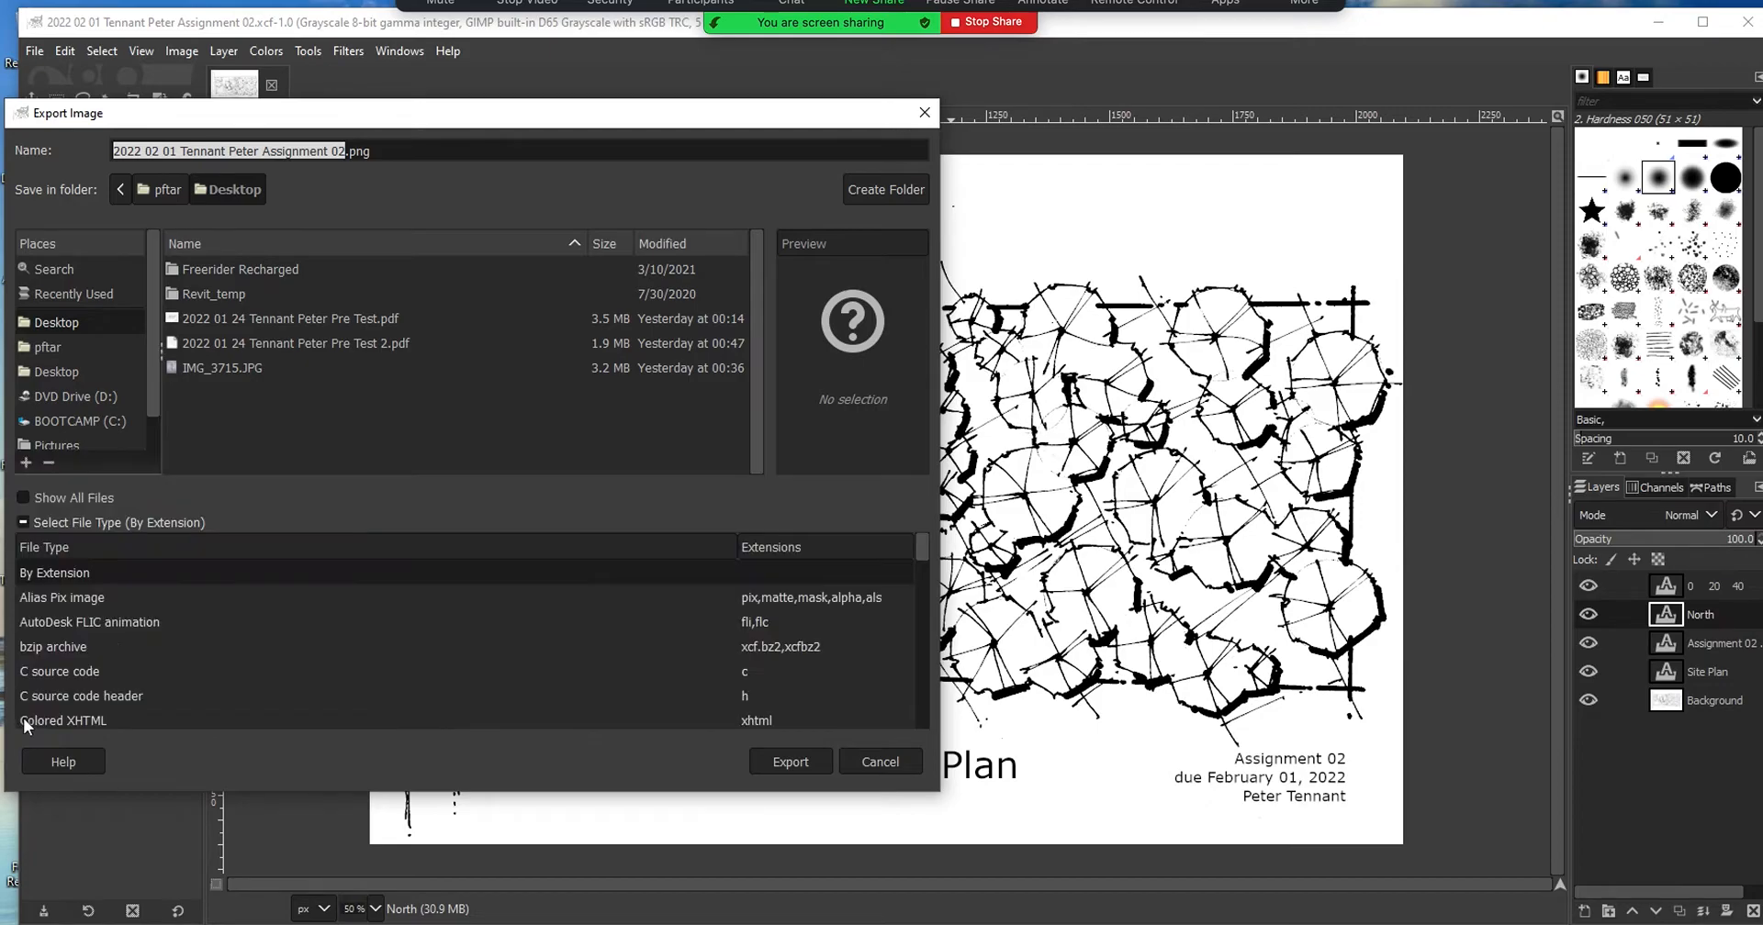
{"action": "scroll", "coordinate": [185, 661], "scroll_direction": "down", "scroll_amount": 3}
{"action": "scroll", "coordinate": [185, 661], "scroll_direction": "down", "scroll_amount": 3}
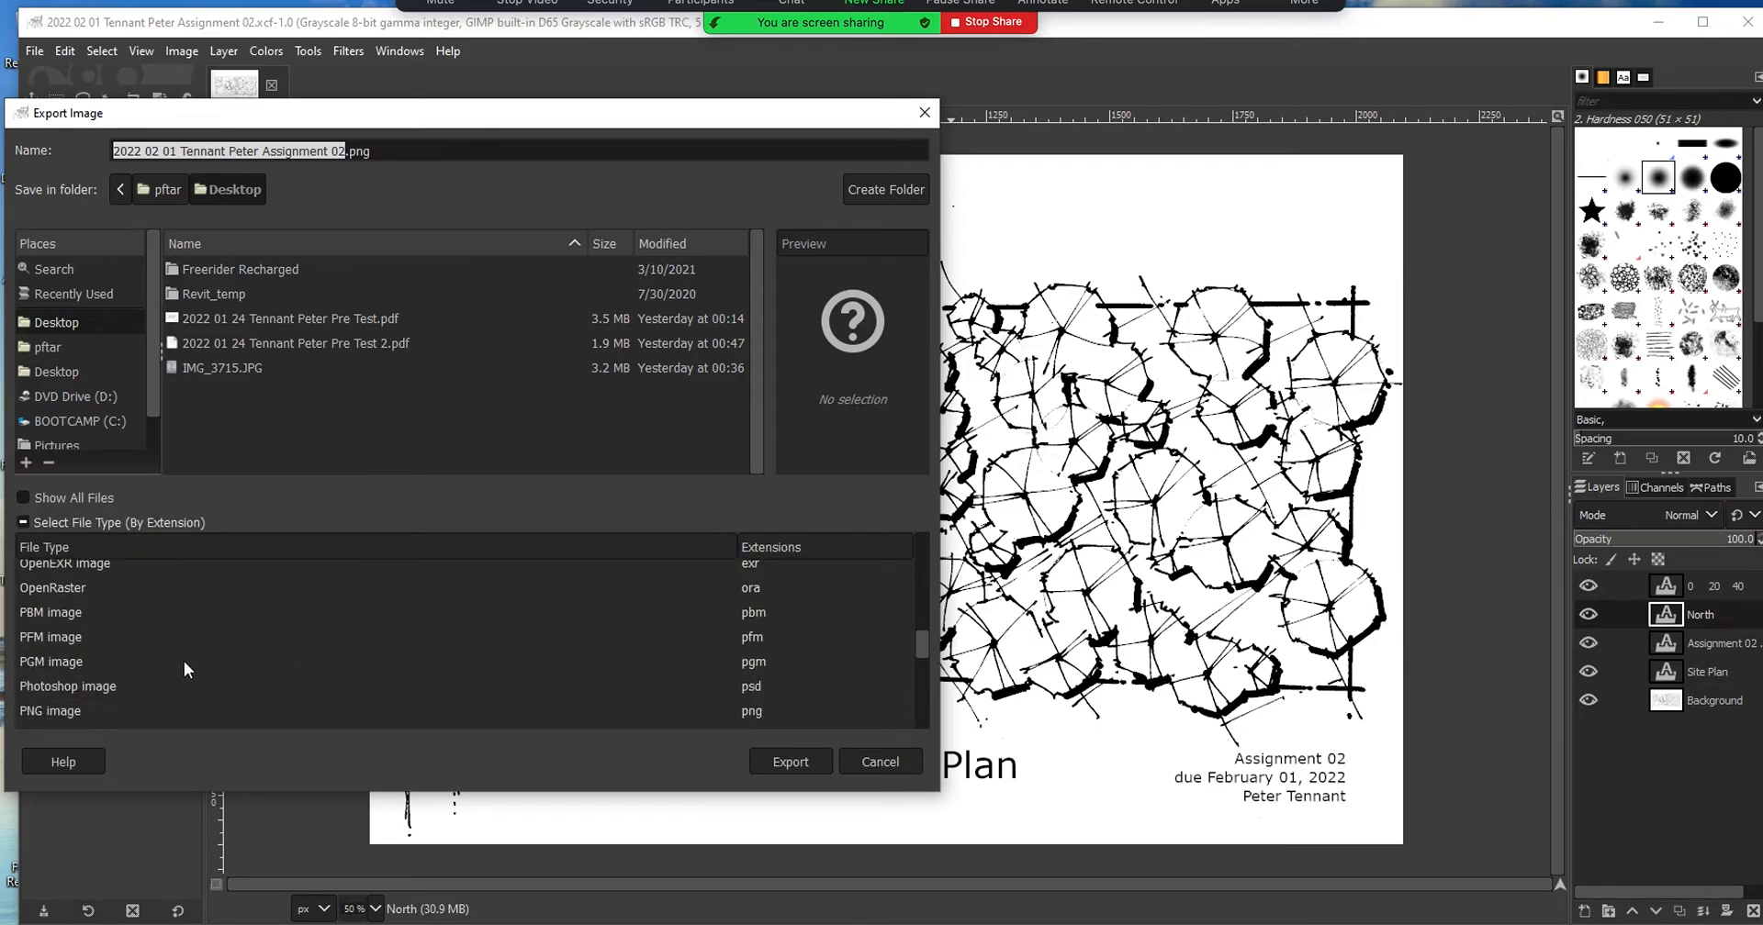
{"action": "scroll", "coordinate": [184, 659], "scroll_direction": "down", "scroll_amount": 3}
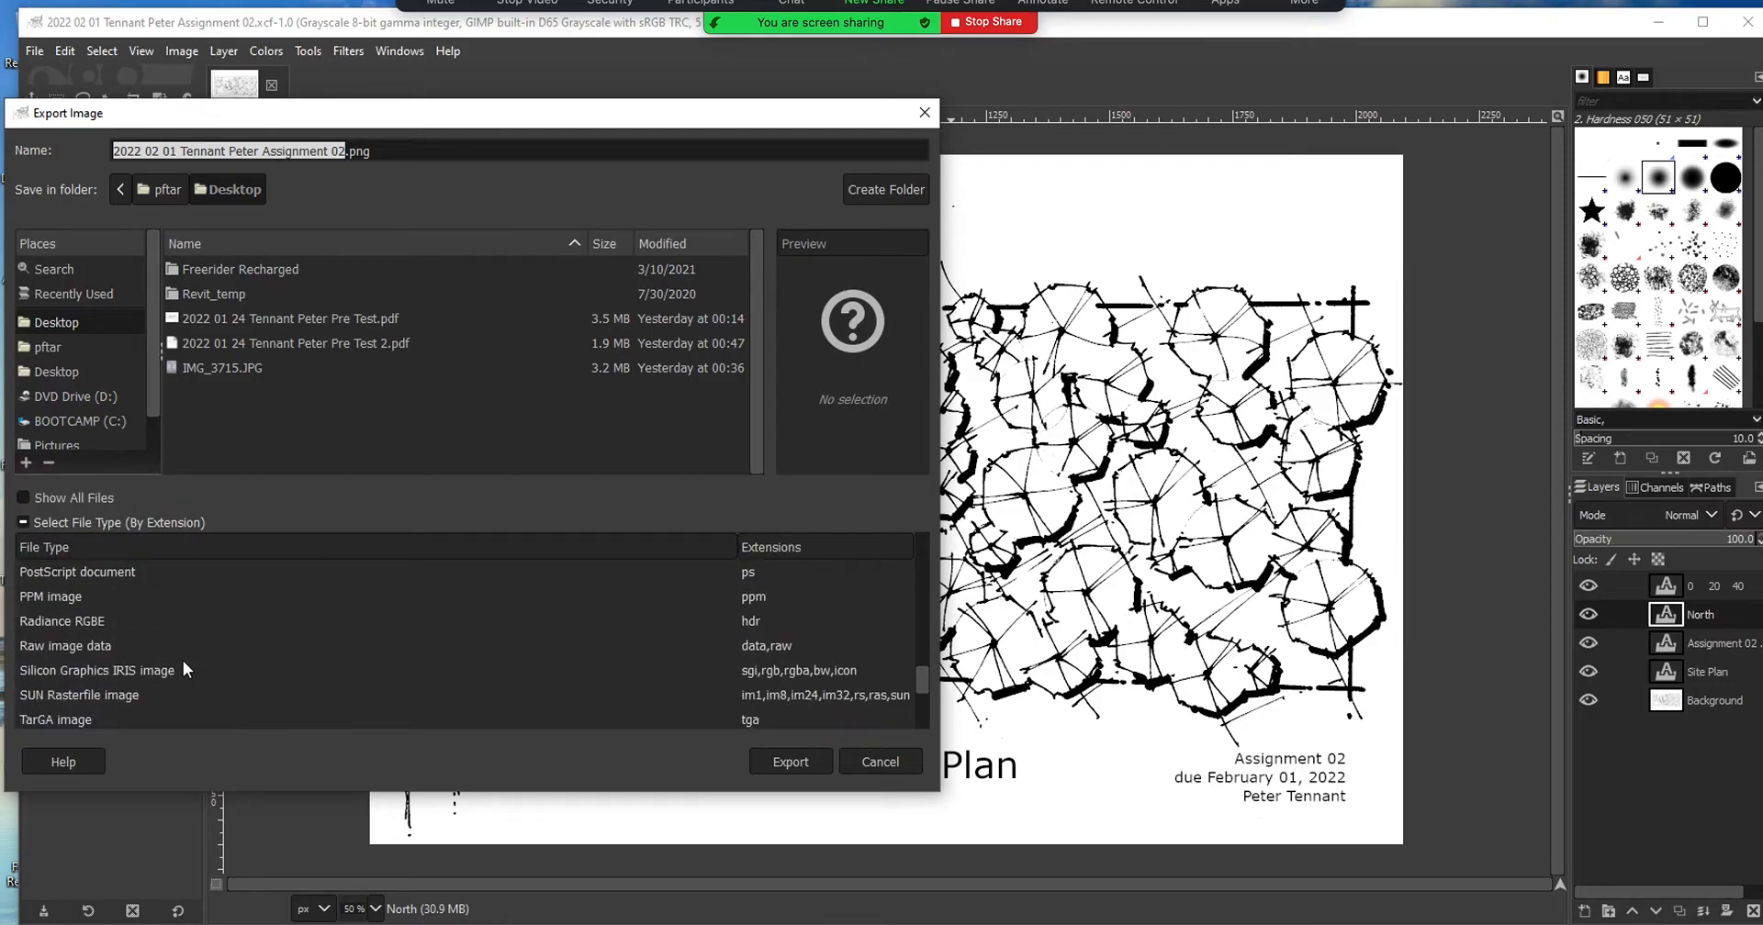
{"action": "scroll", "coordinate": [183, 660], "scroll_direction": "up", "scroll_amount": 2}
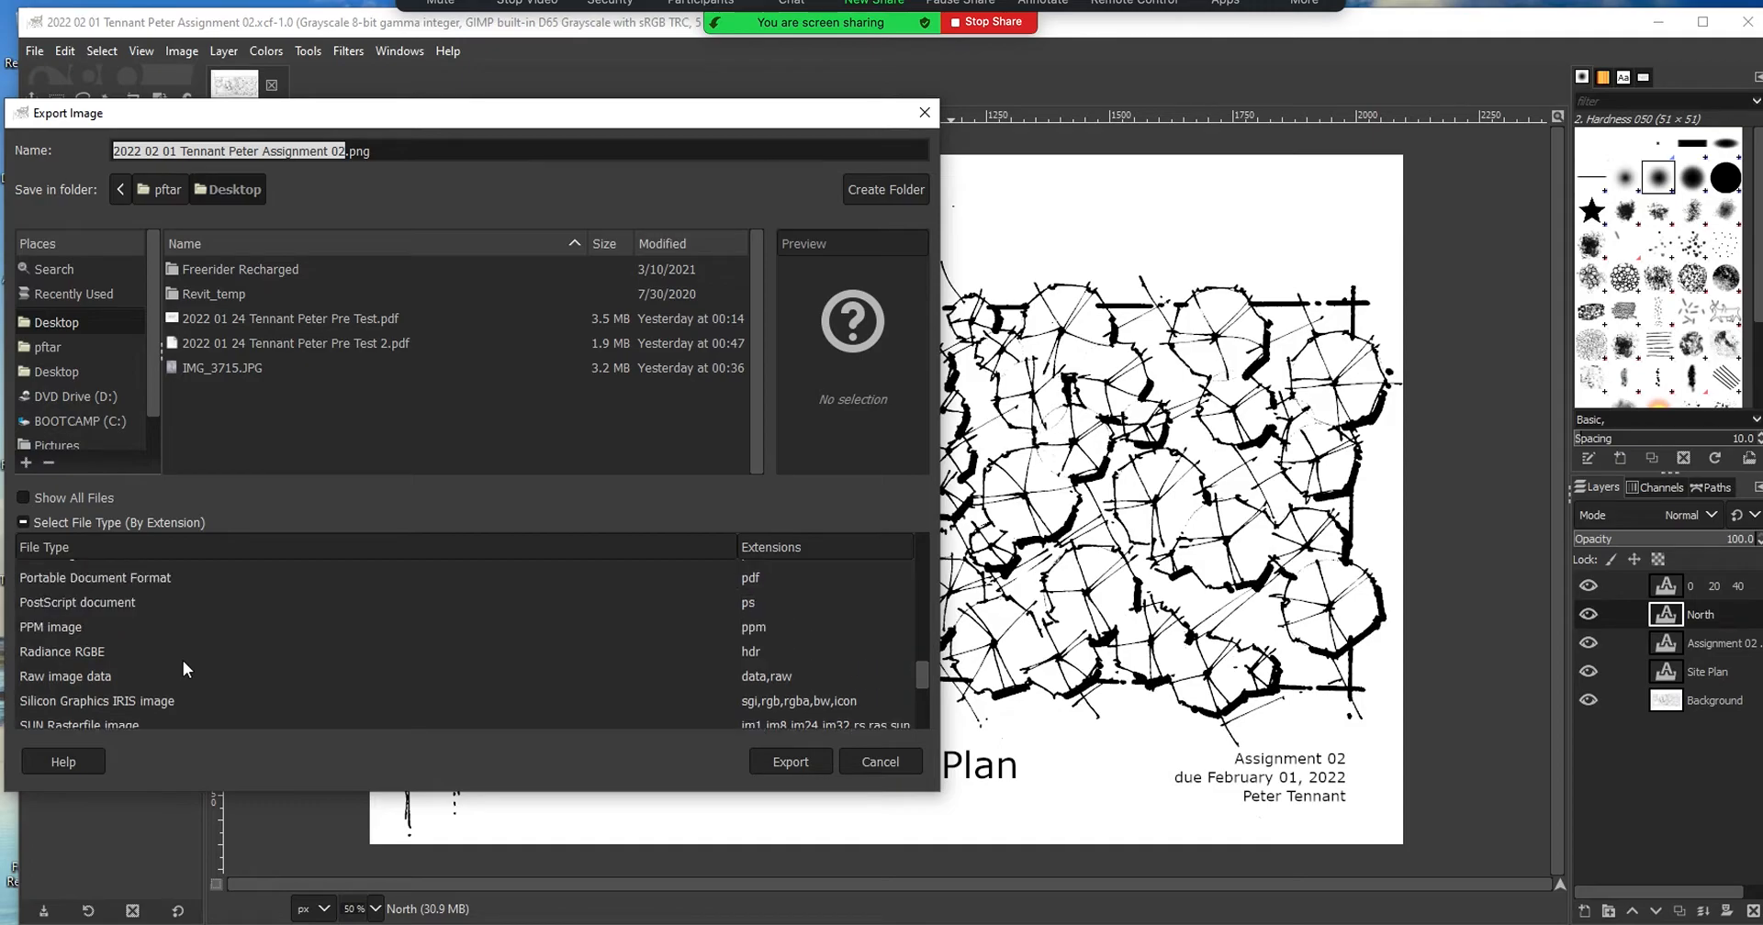
{"action": "left_click", "coordinate": [130, 578]}
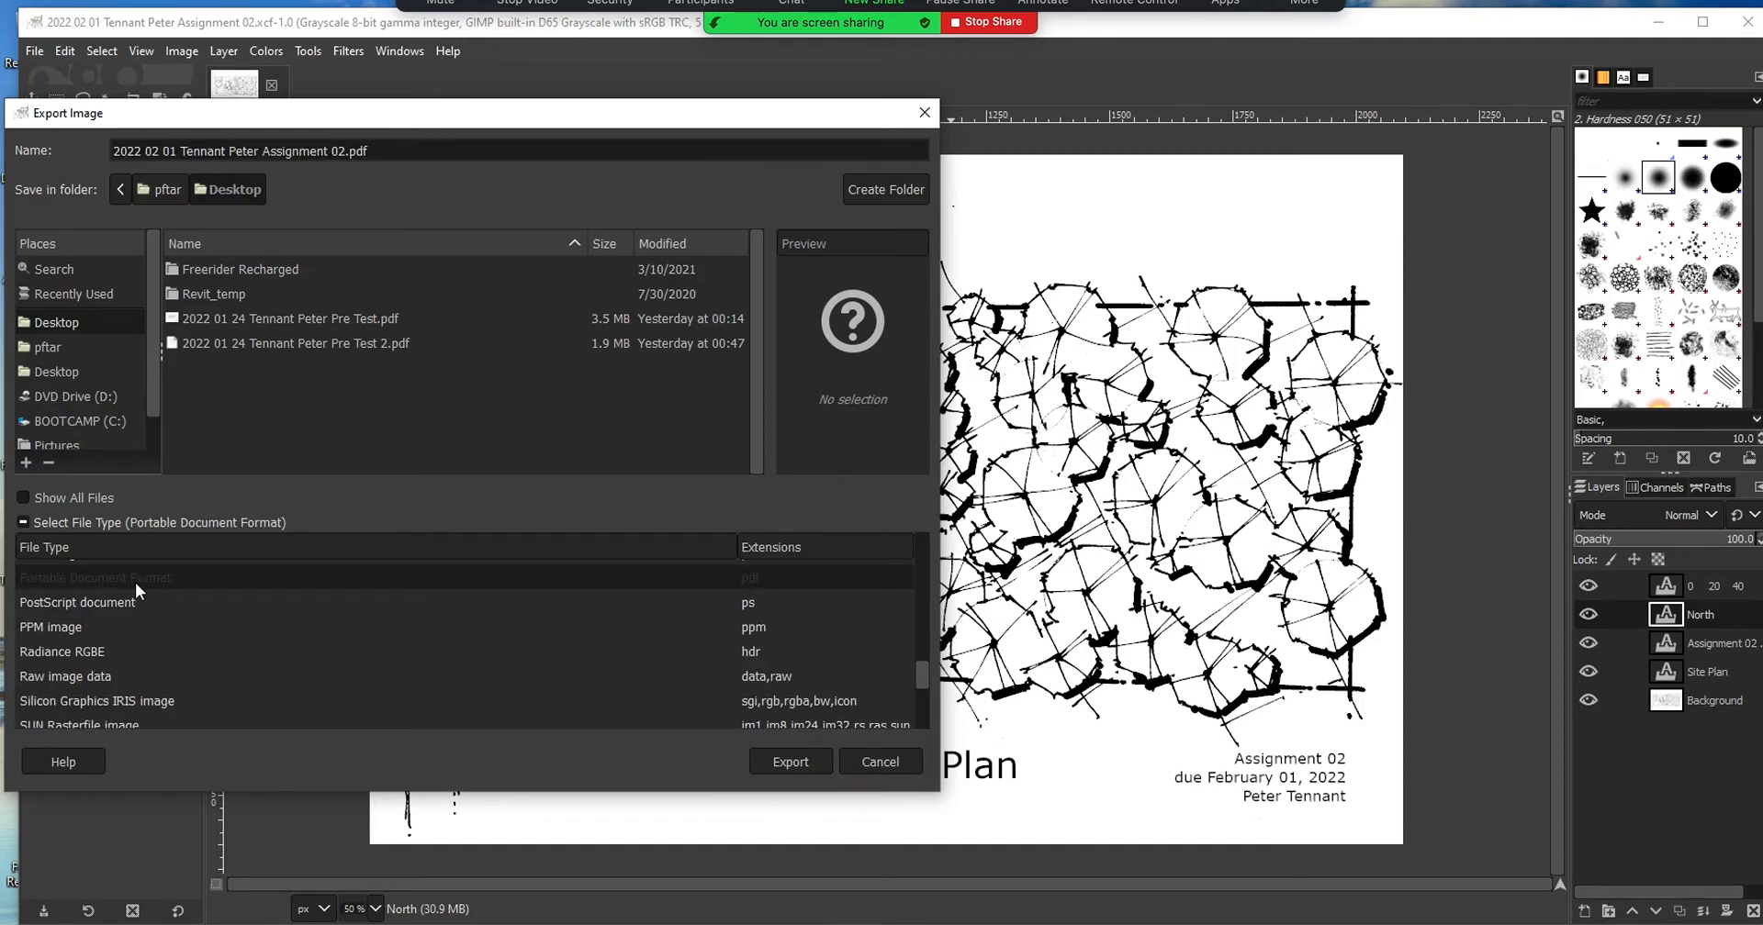
{"action": "left_click", "coordinate": [796, 764]}
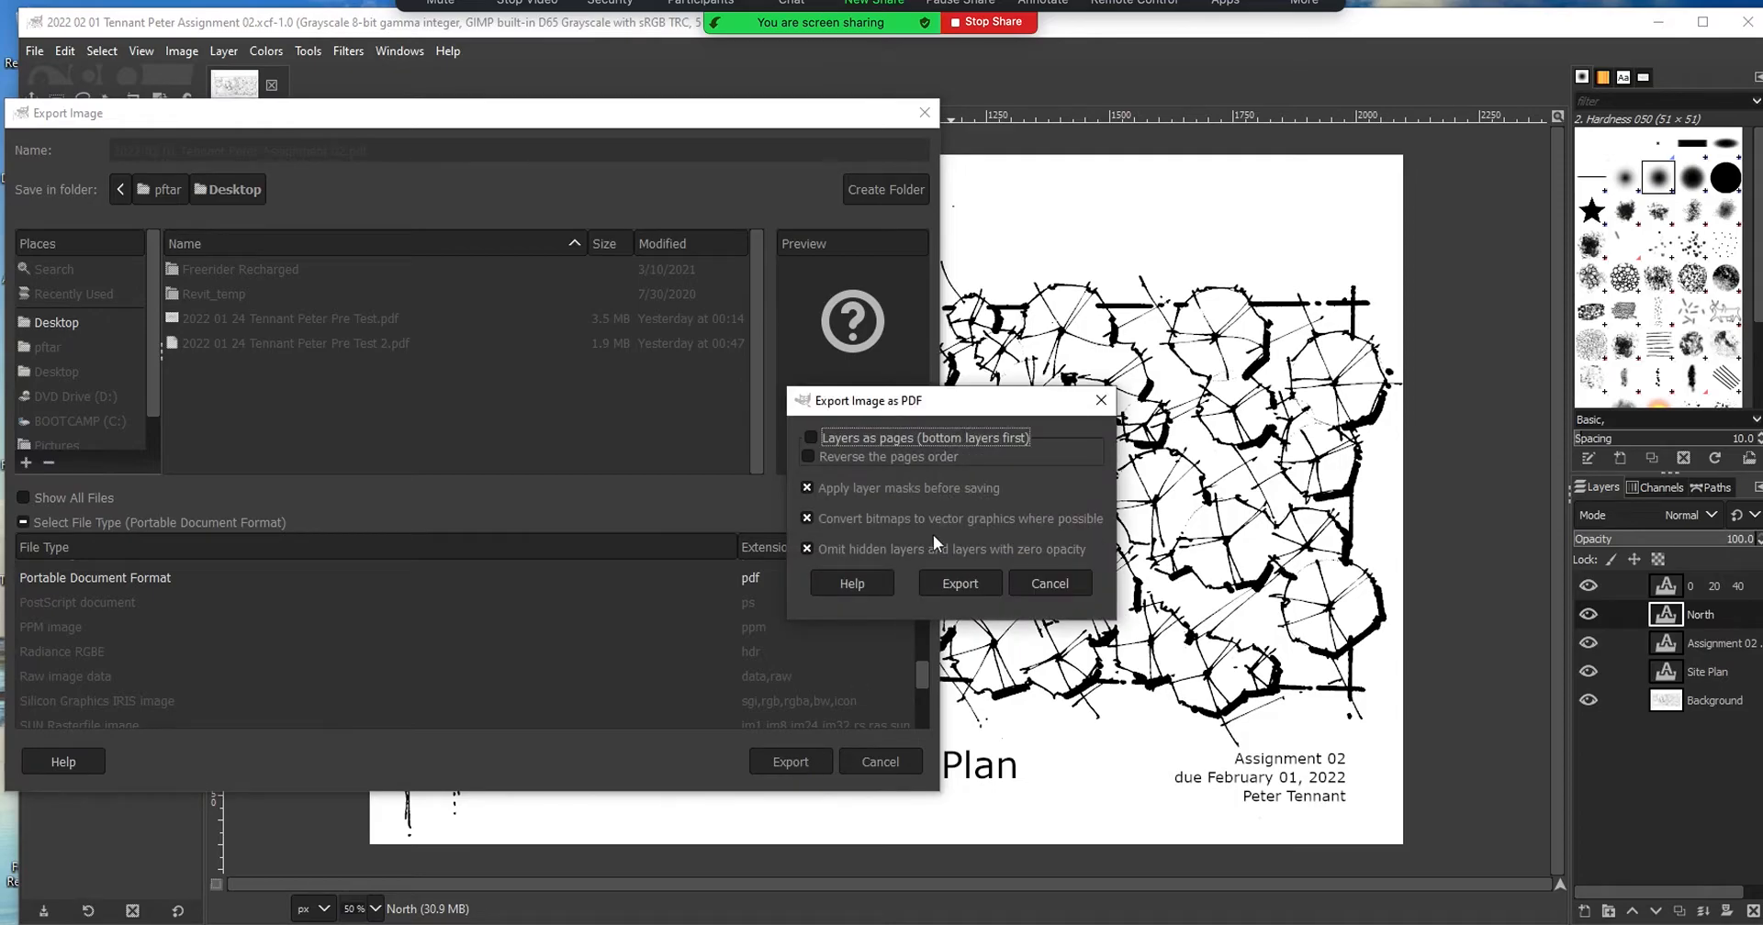
{"action": "left_click", "coordinate": [961, 582]}
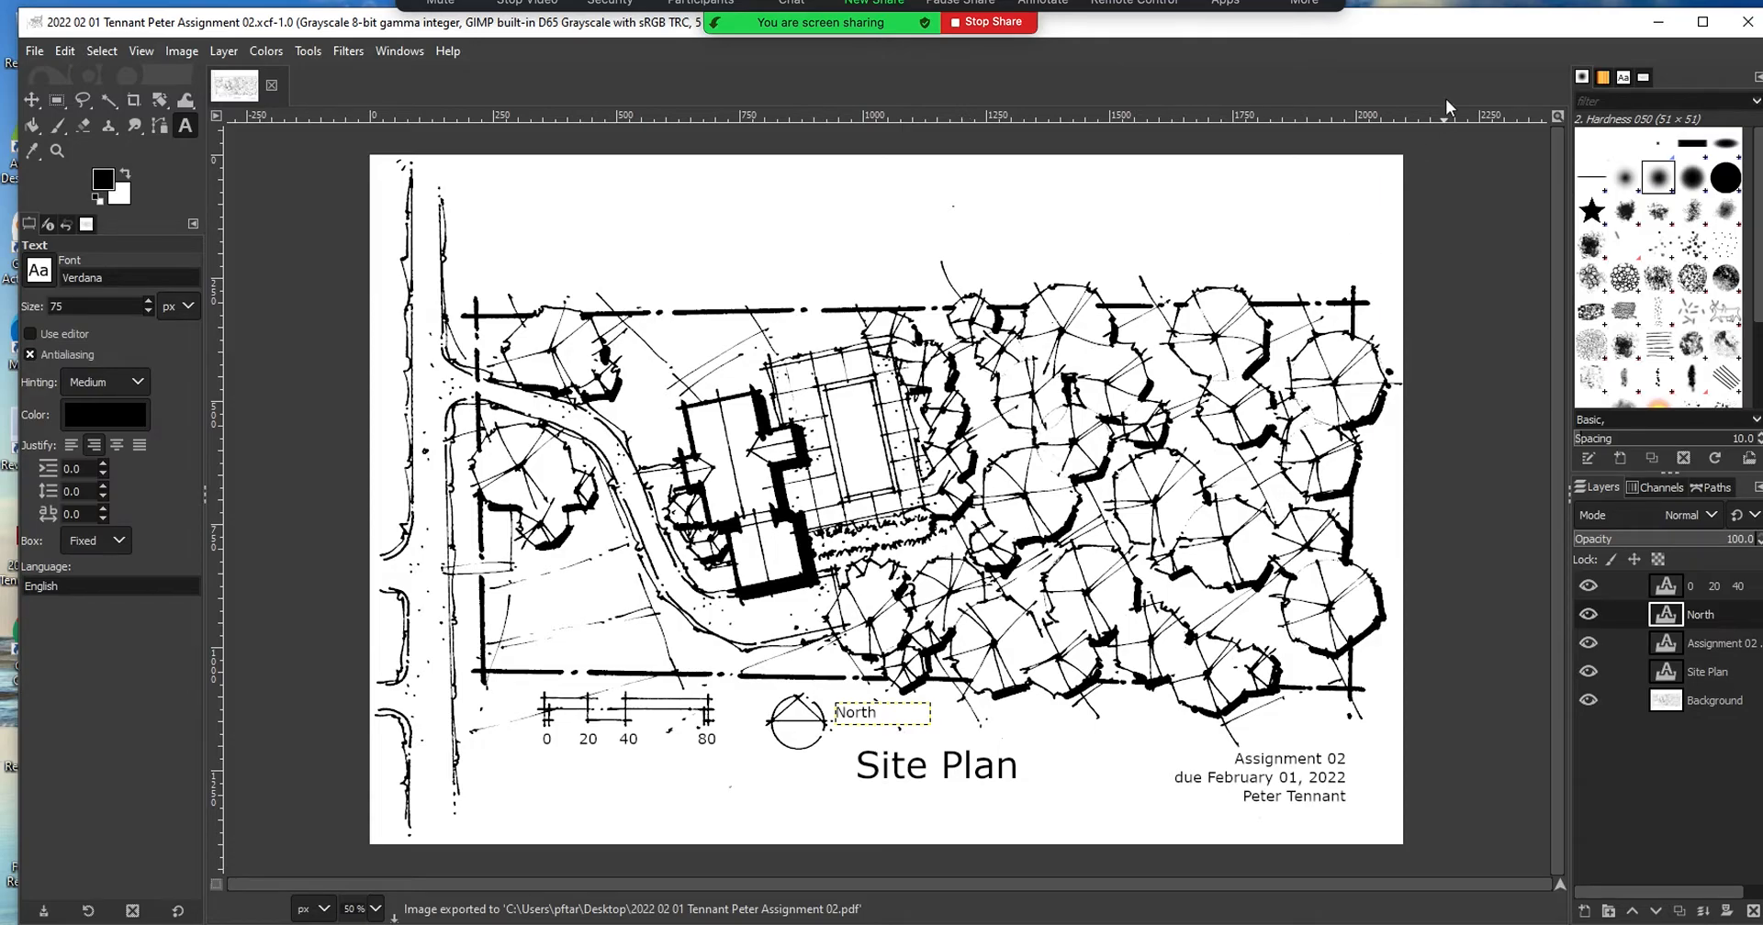
- Open the exported Assignment 02 PDF from the desktop, check the site plan page, and close it
{"action": "left_click", "coordinate": [1657, 25]}
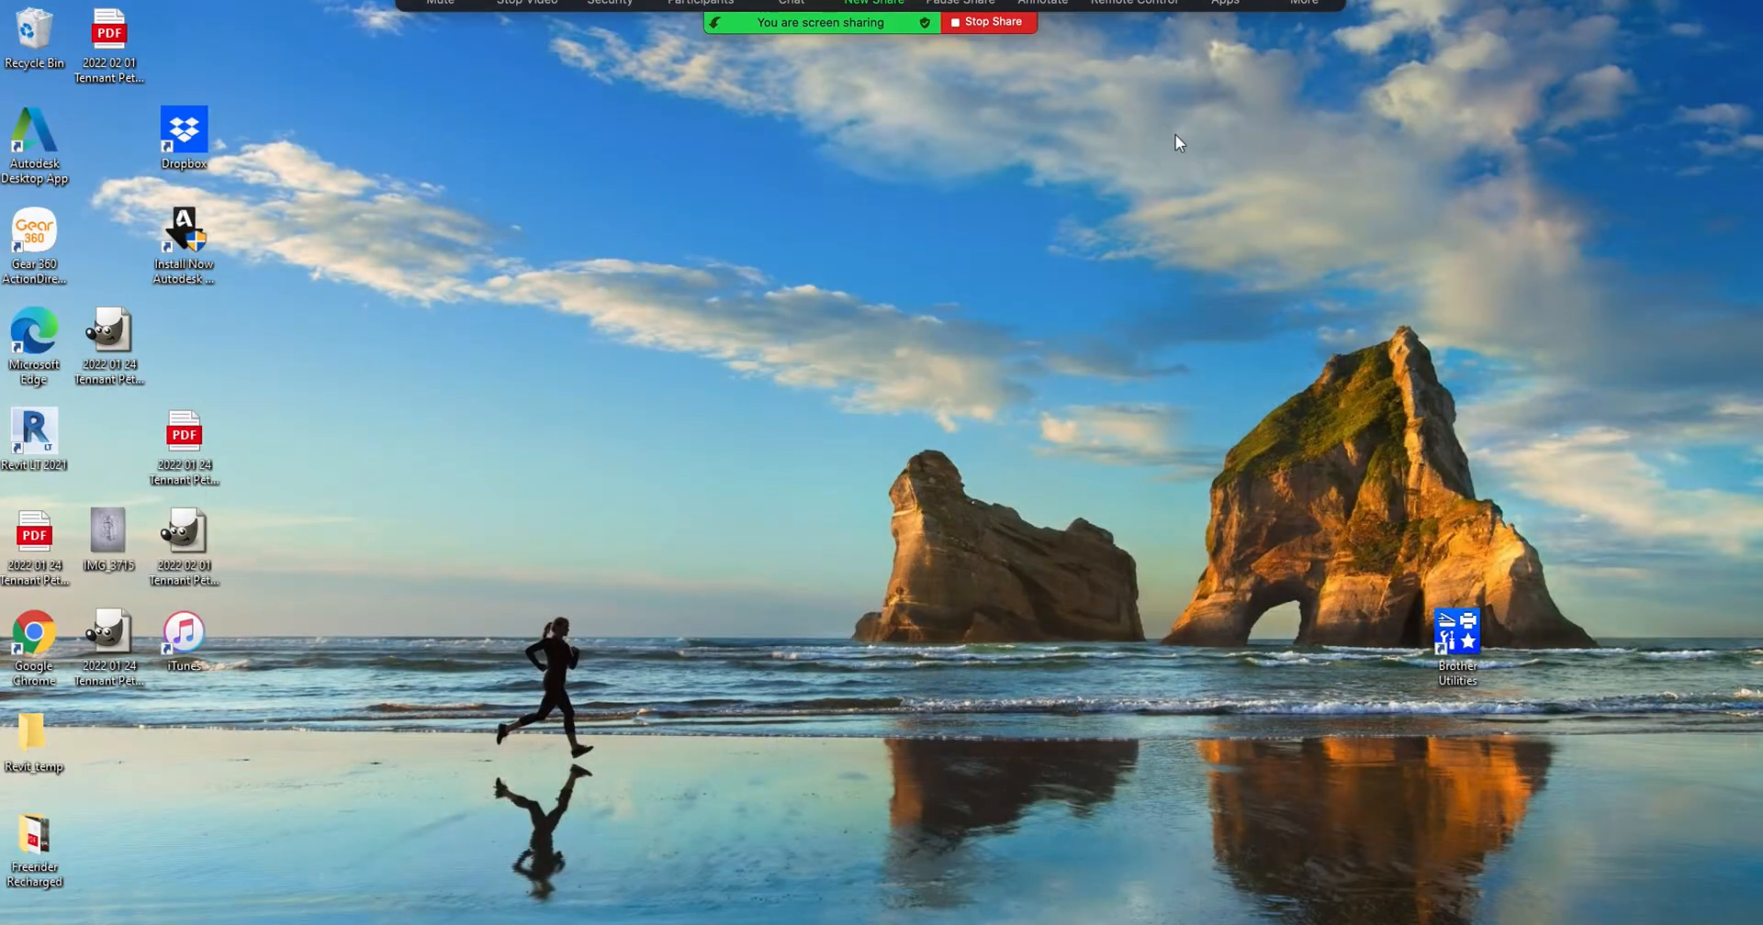
{"action": "double_click", "coordinate": [108, 55]}
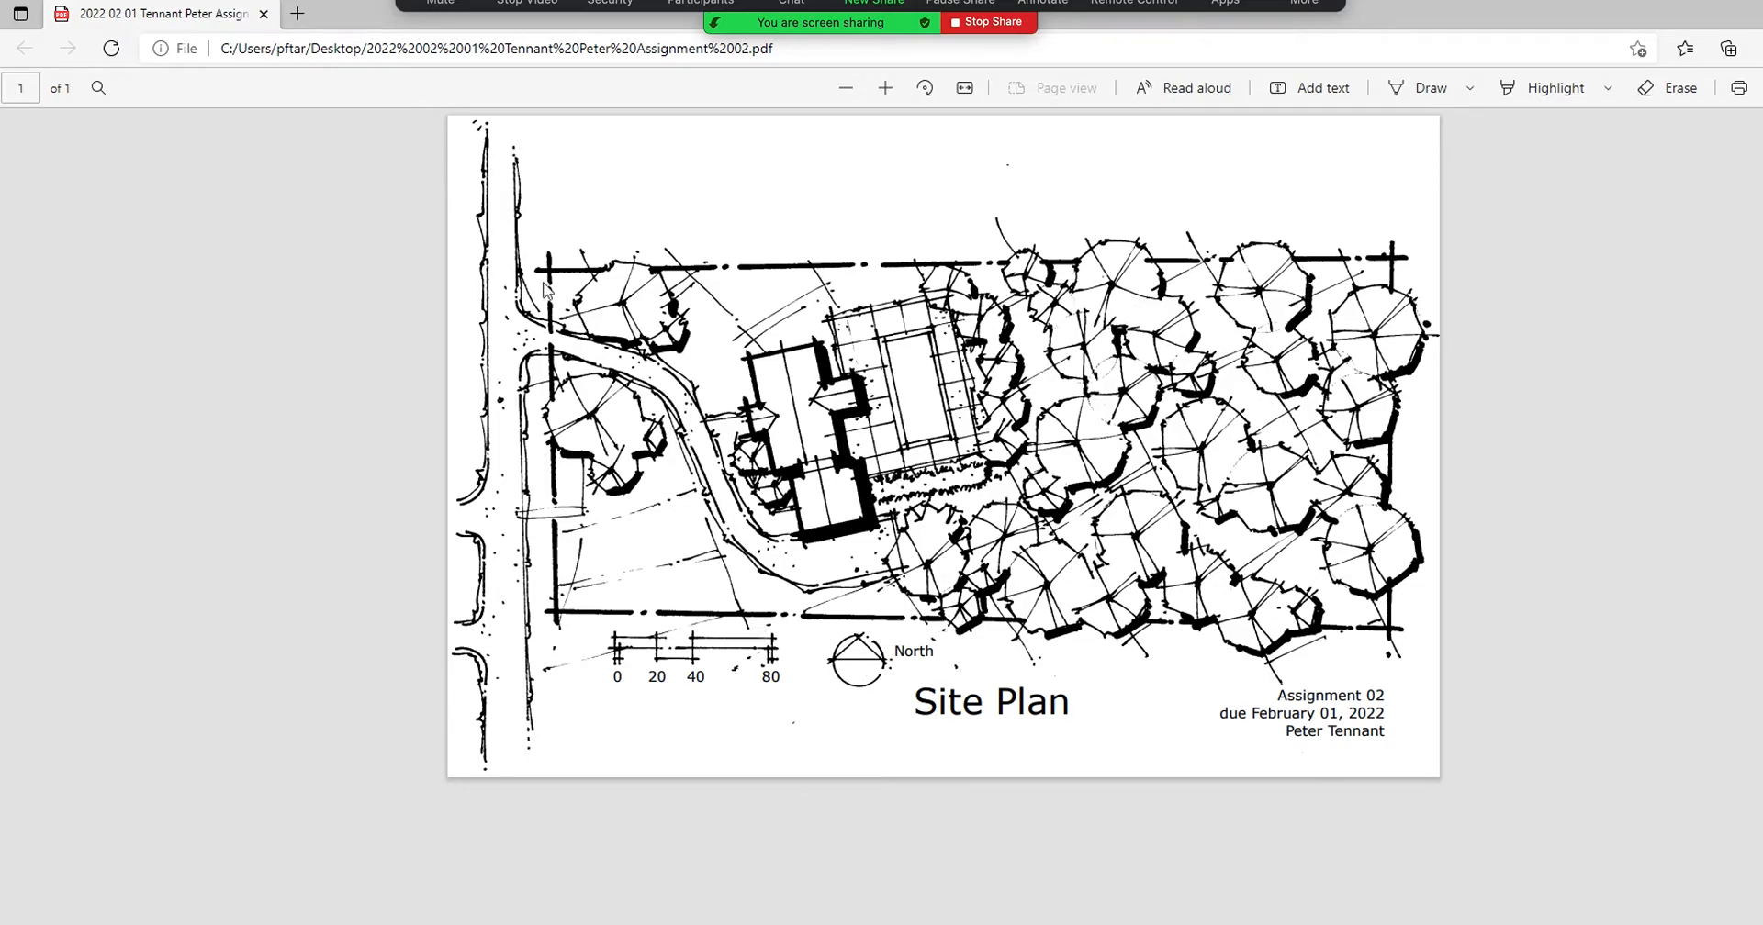
{"action": "left_click", "coordinate": [263, 14]}
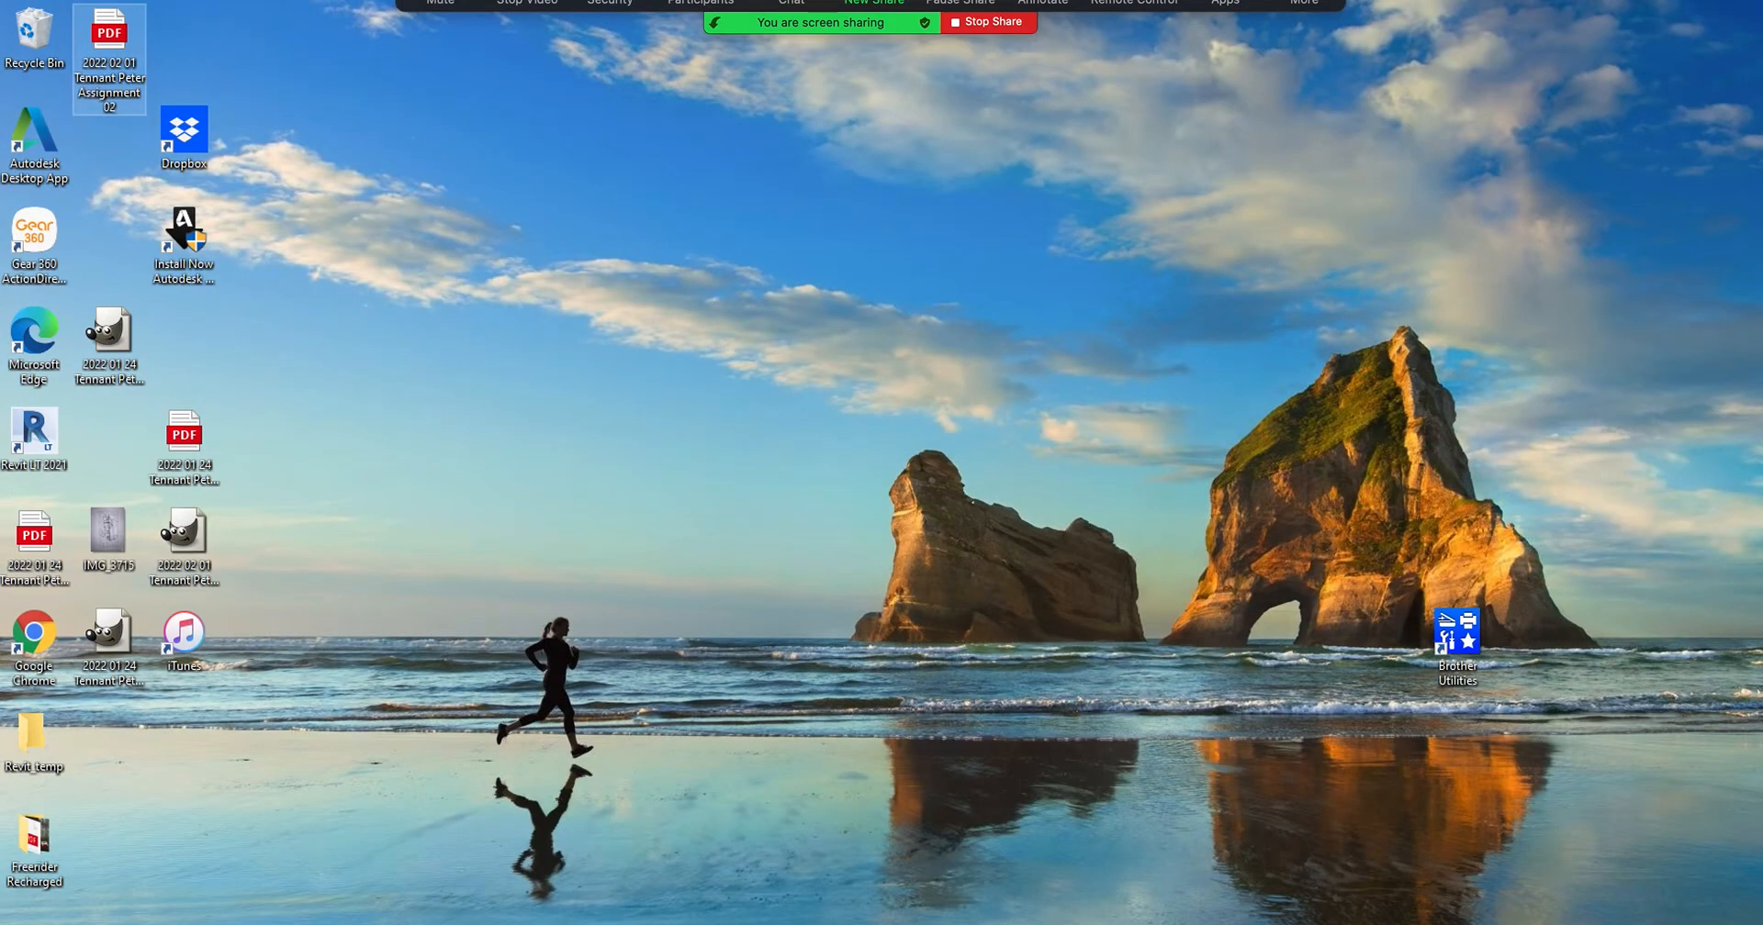
- Switch back to GIMP, save the site plan image, and close the program
{"action": "mouse_move", "coordinate": [700, 922]}
{"action": "left_click", "coordinate": [700, 863]}
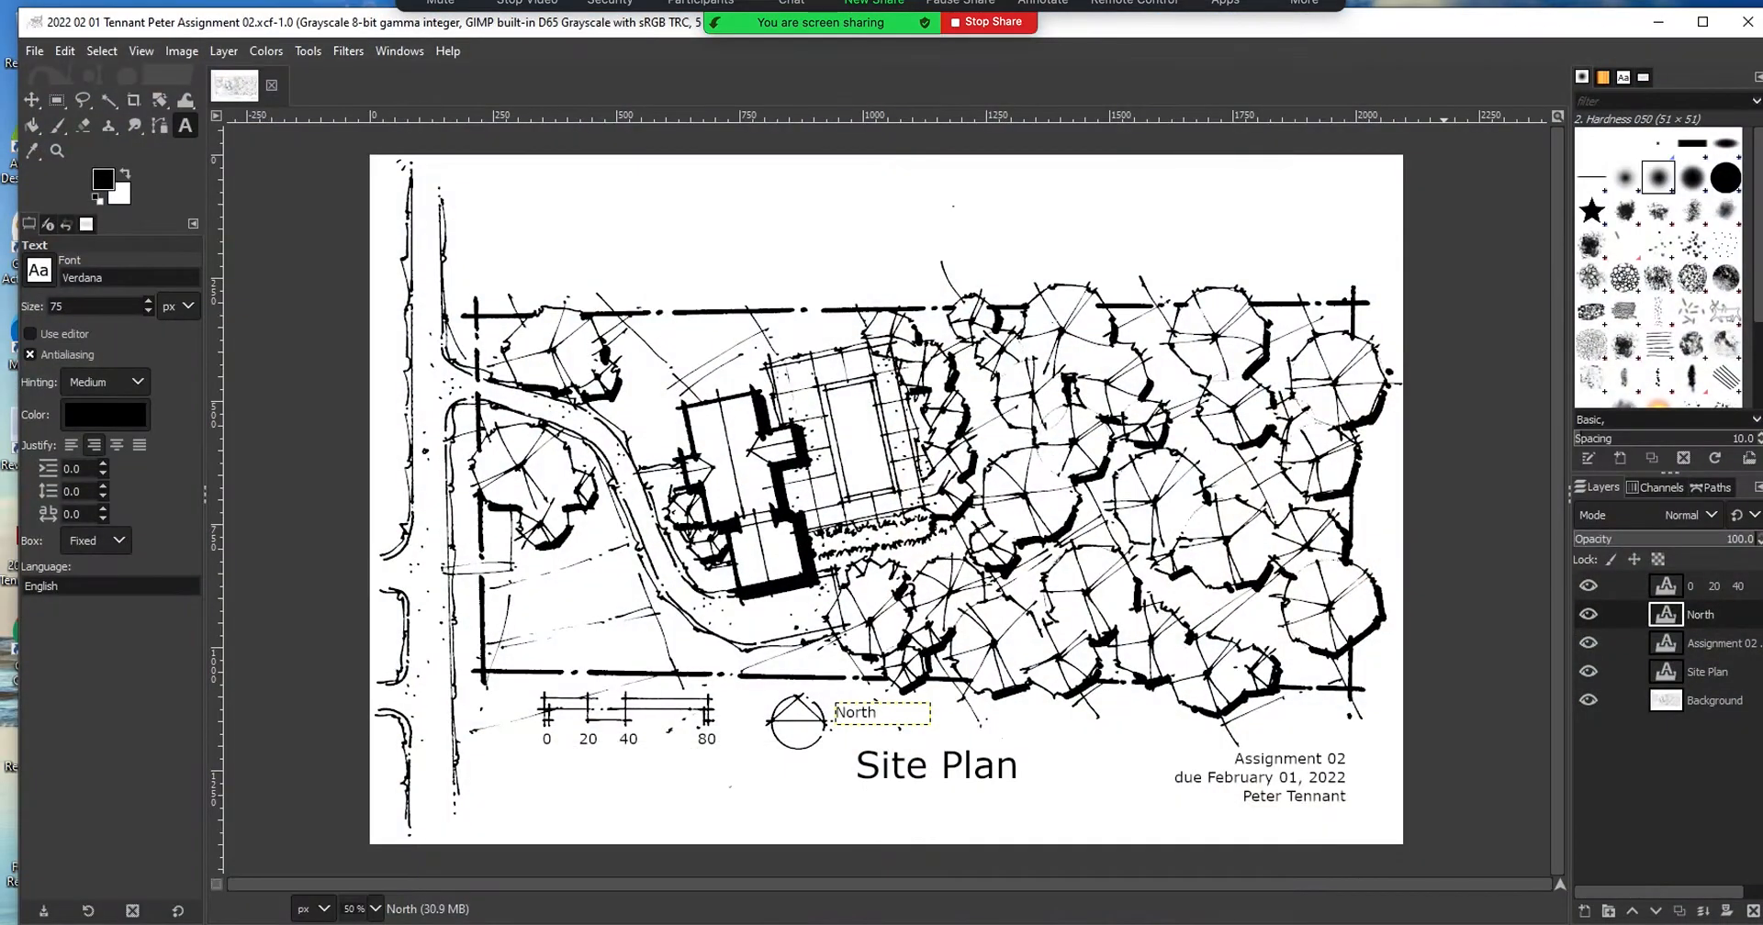
{"action": "left_click", "coordinate": [35, 52]}
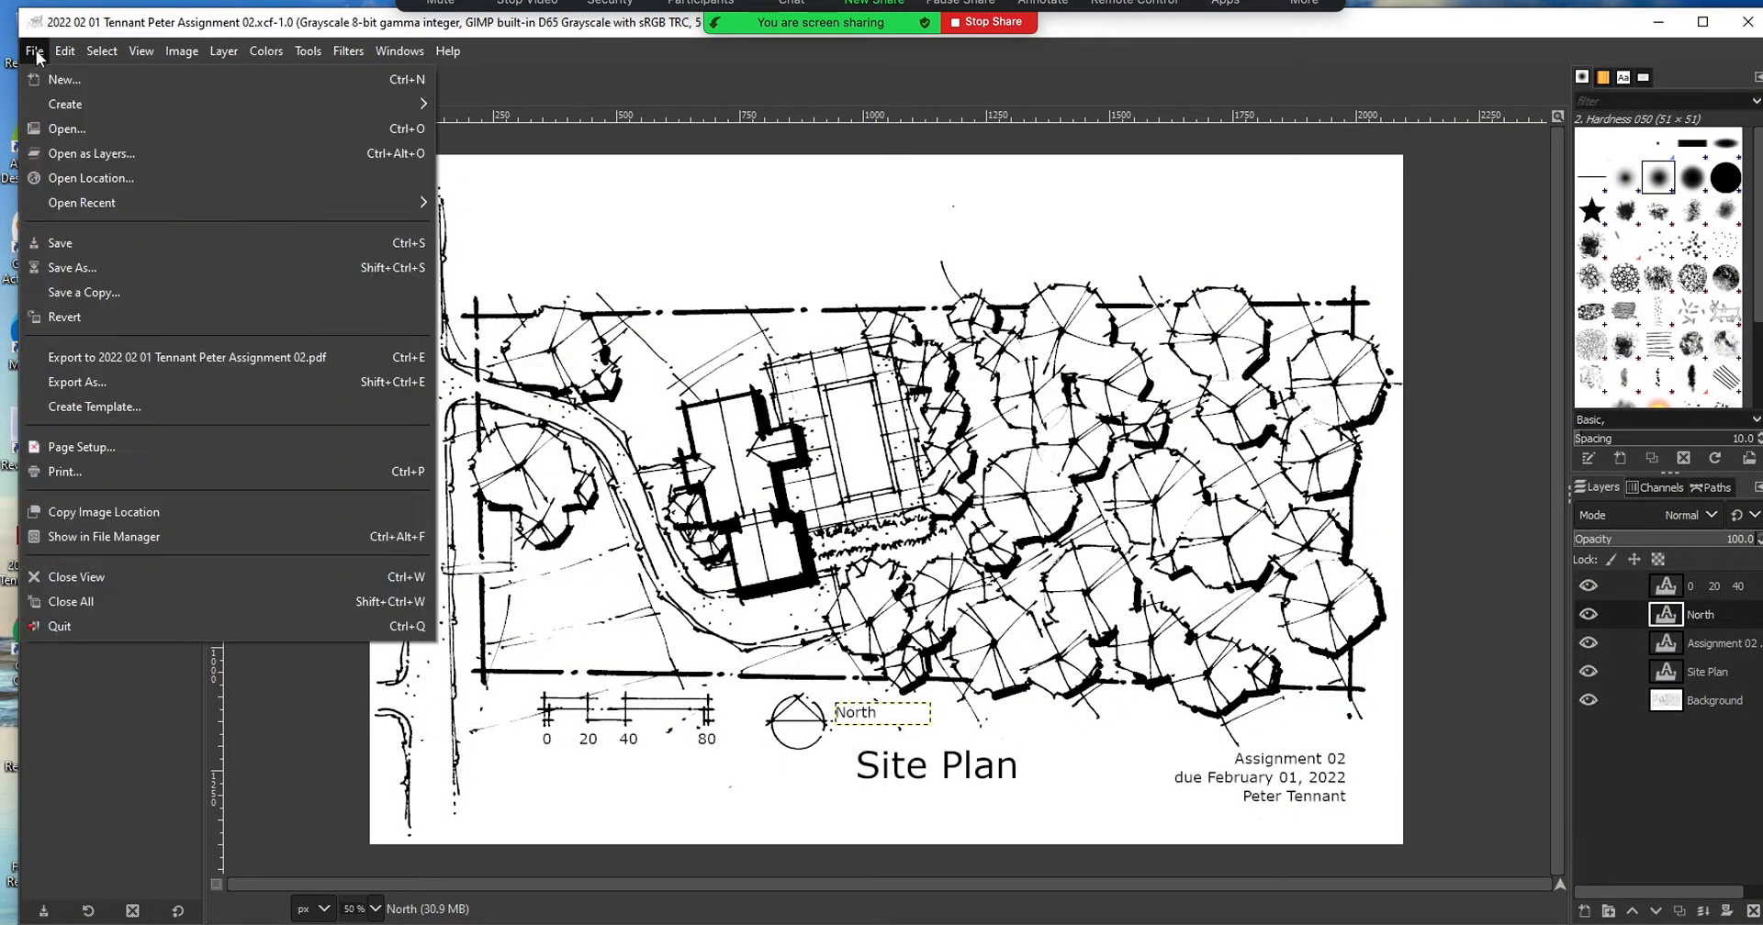
{"action": "left_click", "coordinate": [57, 245]}
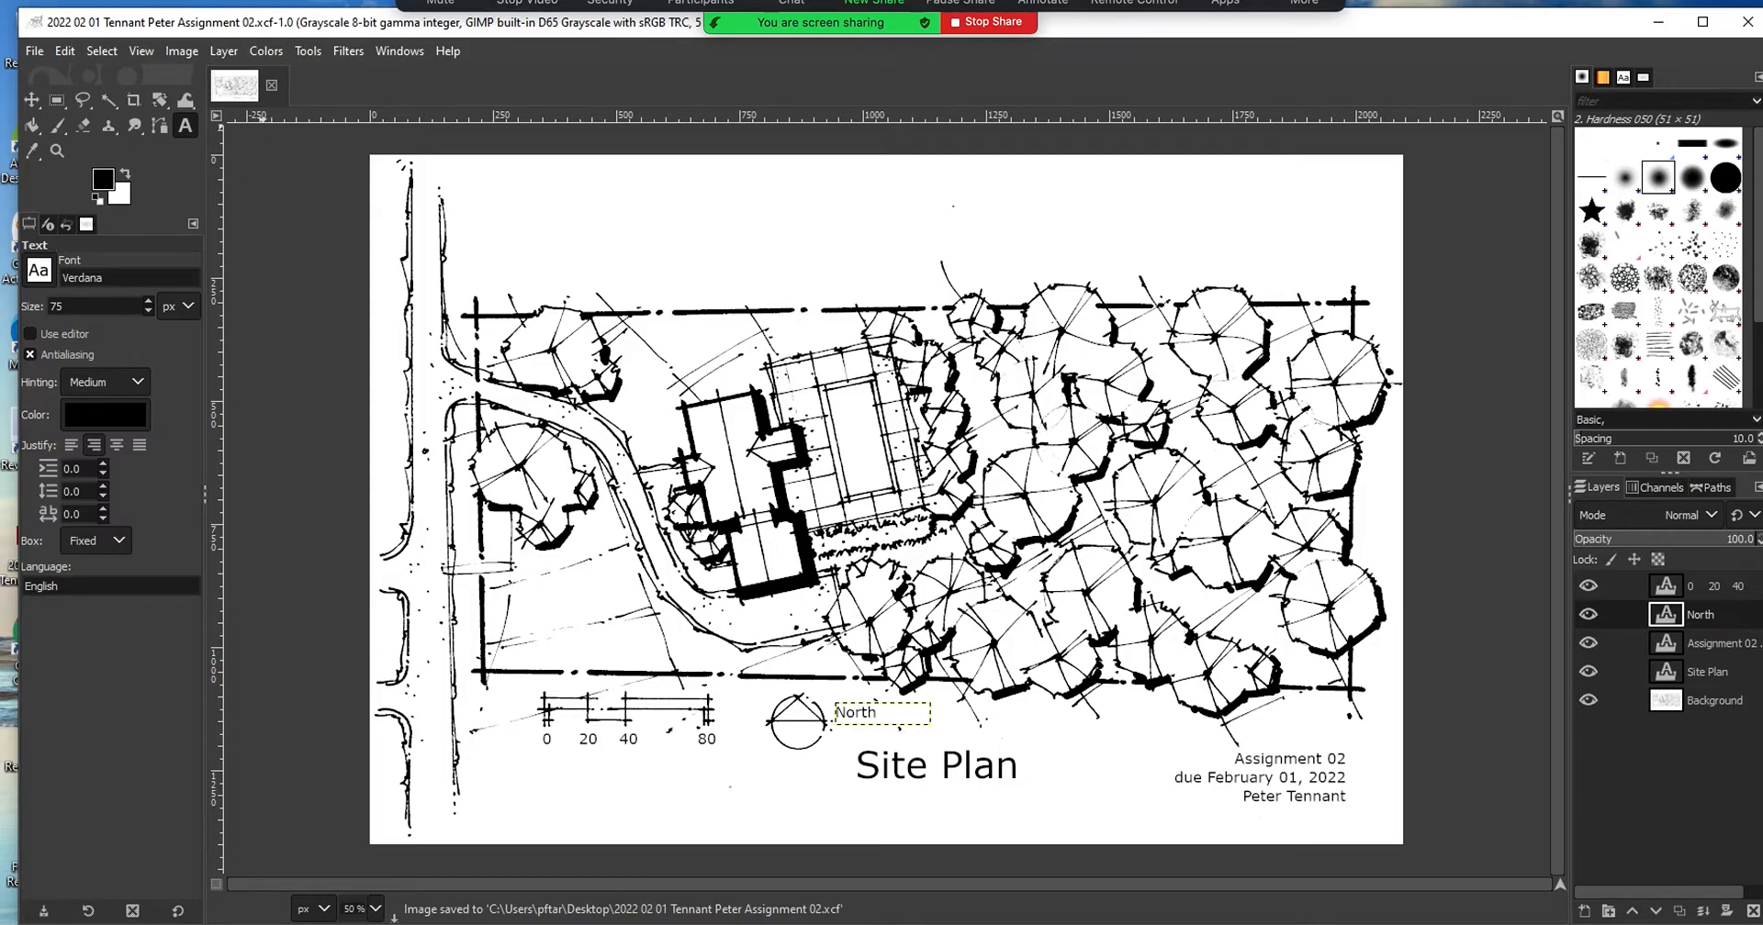
{"action": "left_click", "coordinate": [1747, 22]}
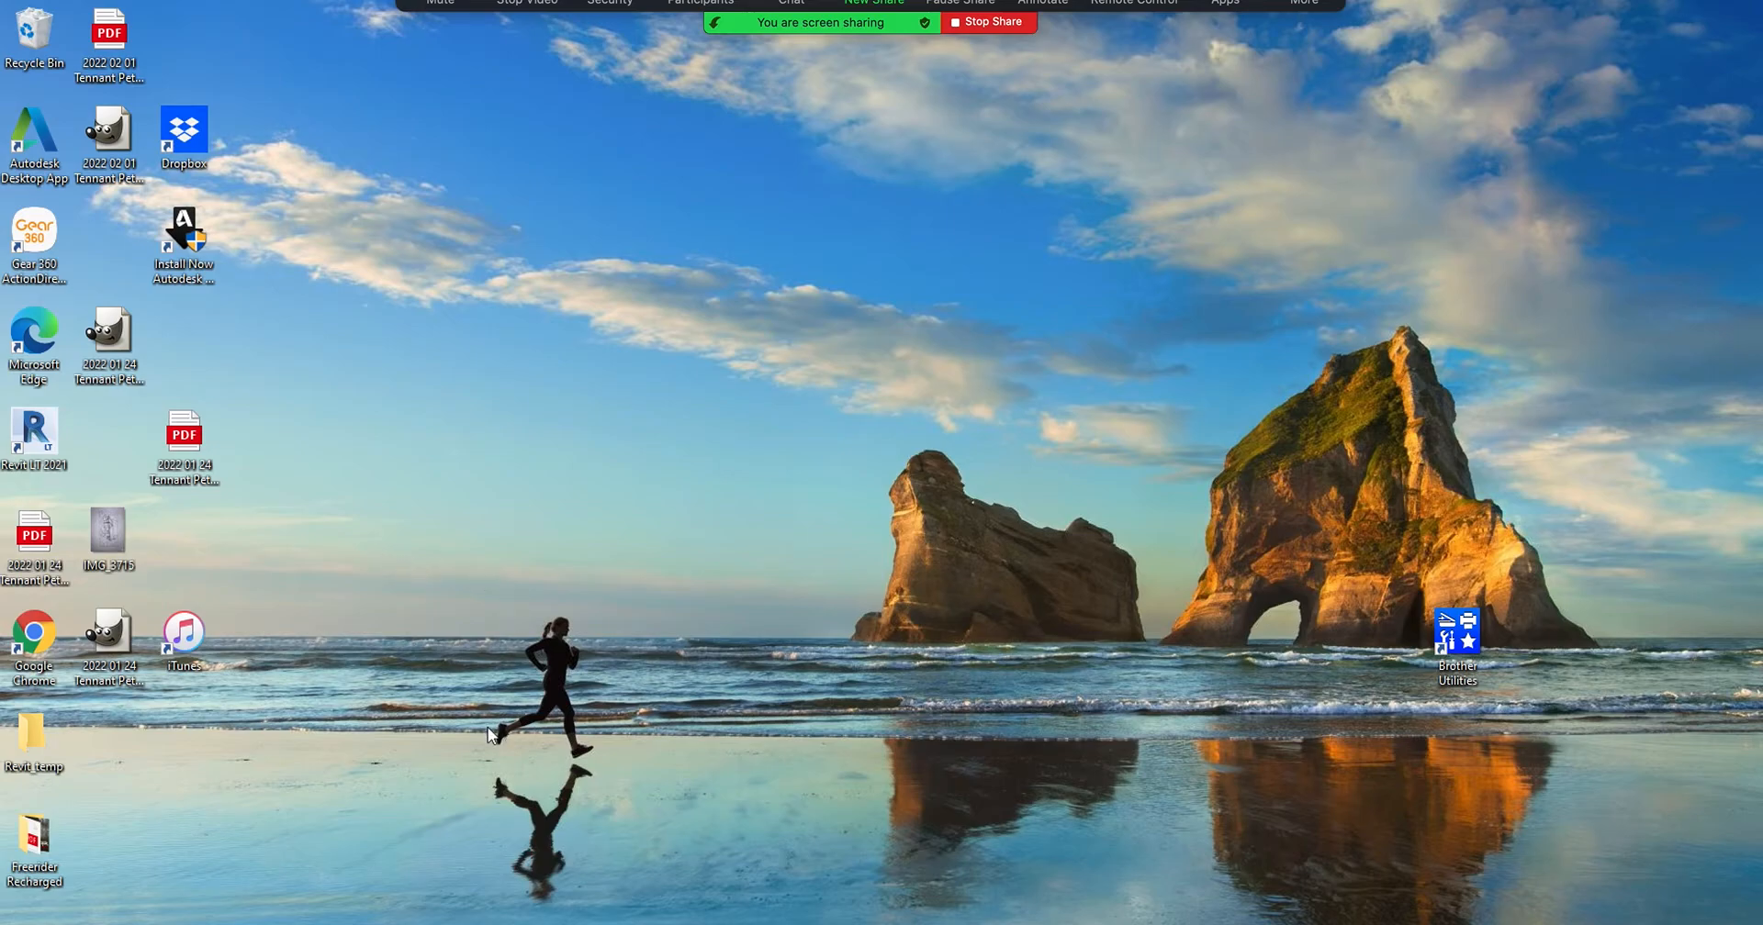
- Switch to Chrome, search for "love pdf", and open the Merge PDF tool on the iLovePDF site
{"action": "double_click", "coordinate": [33, 634]}
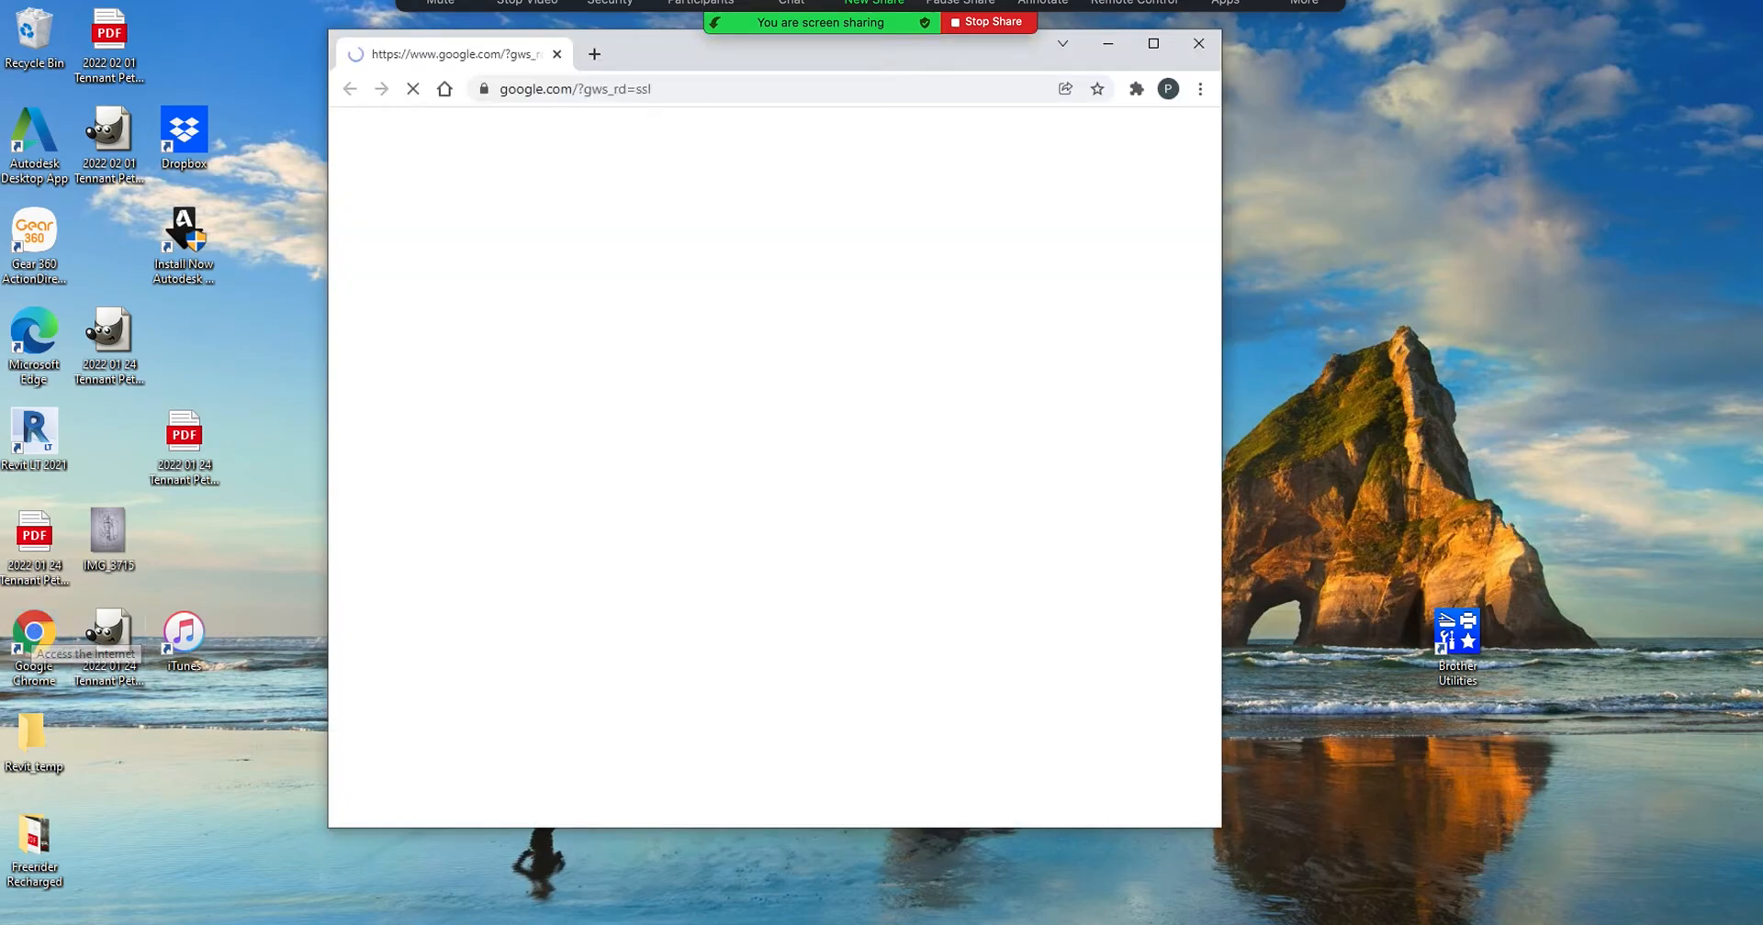
{"action": "left_click", "coordinate": [630, 89]}
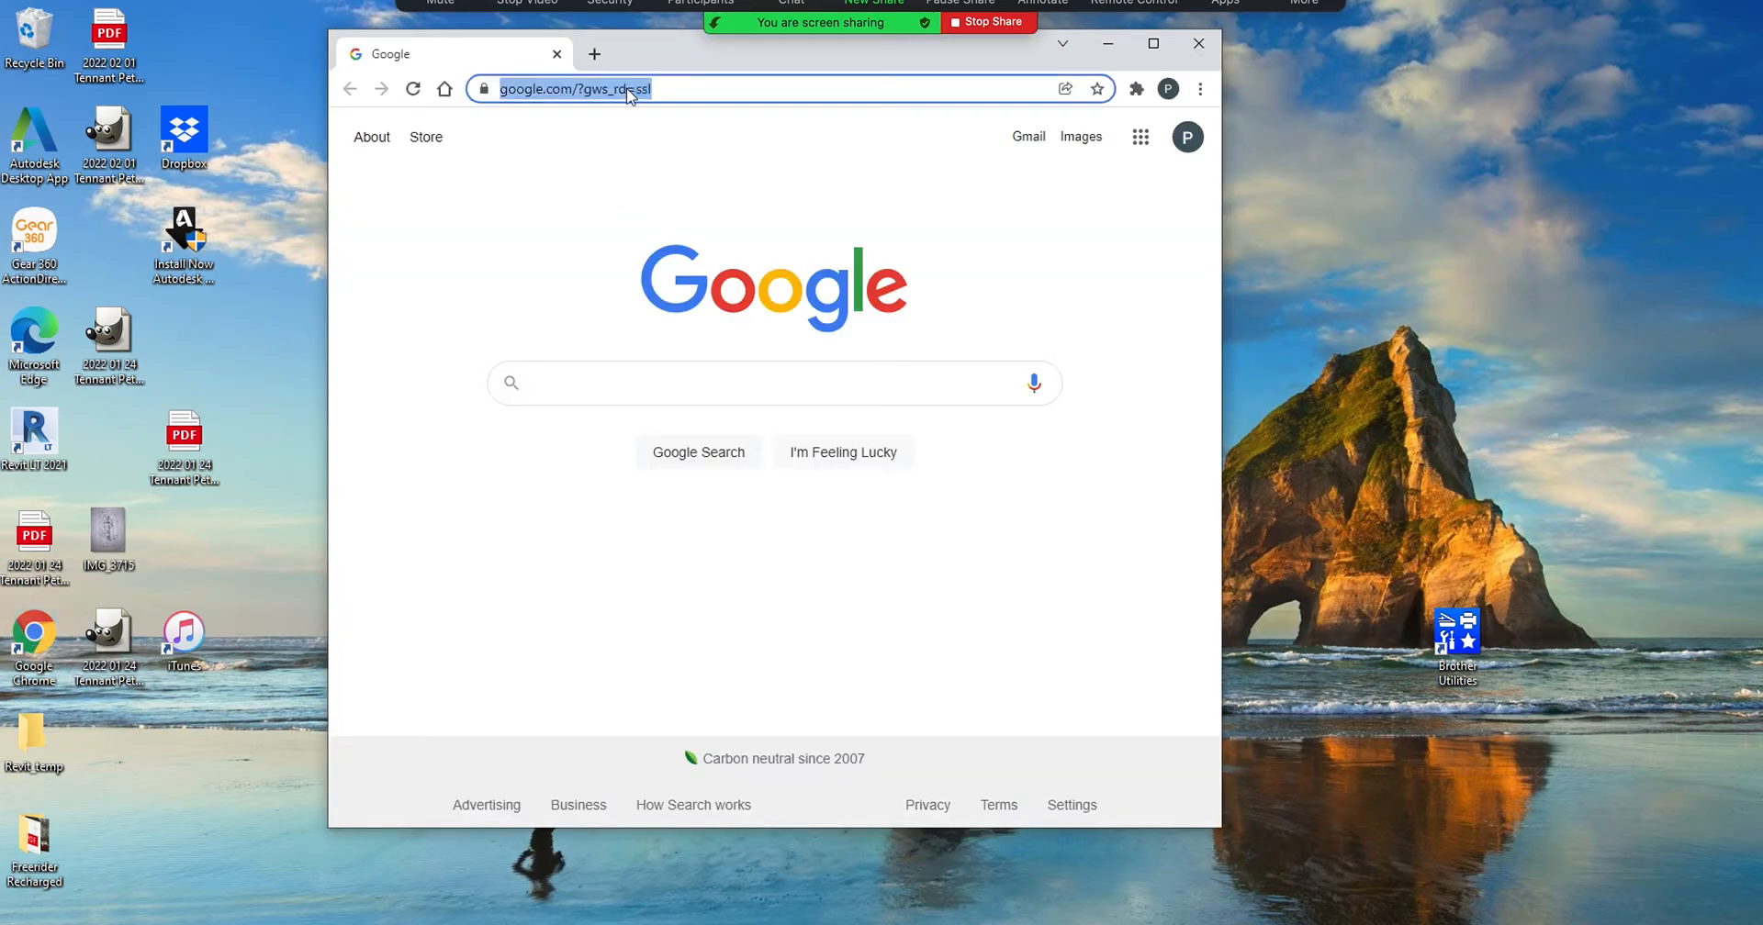
{"action": "type", "text": "love pdf"}
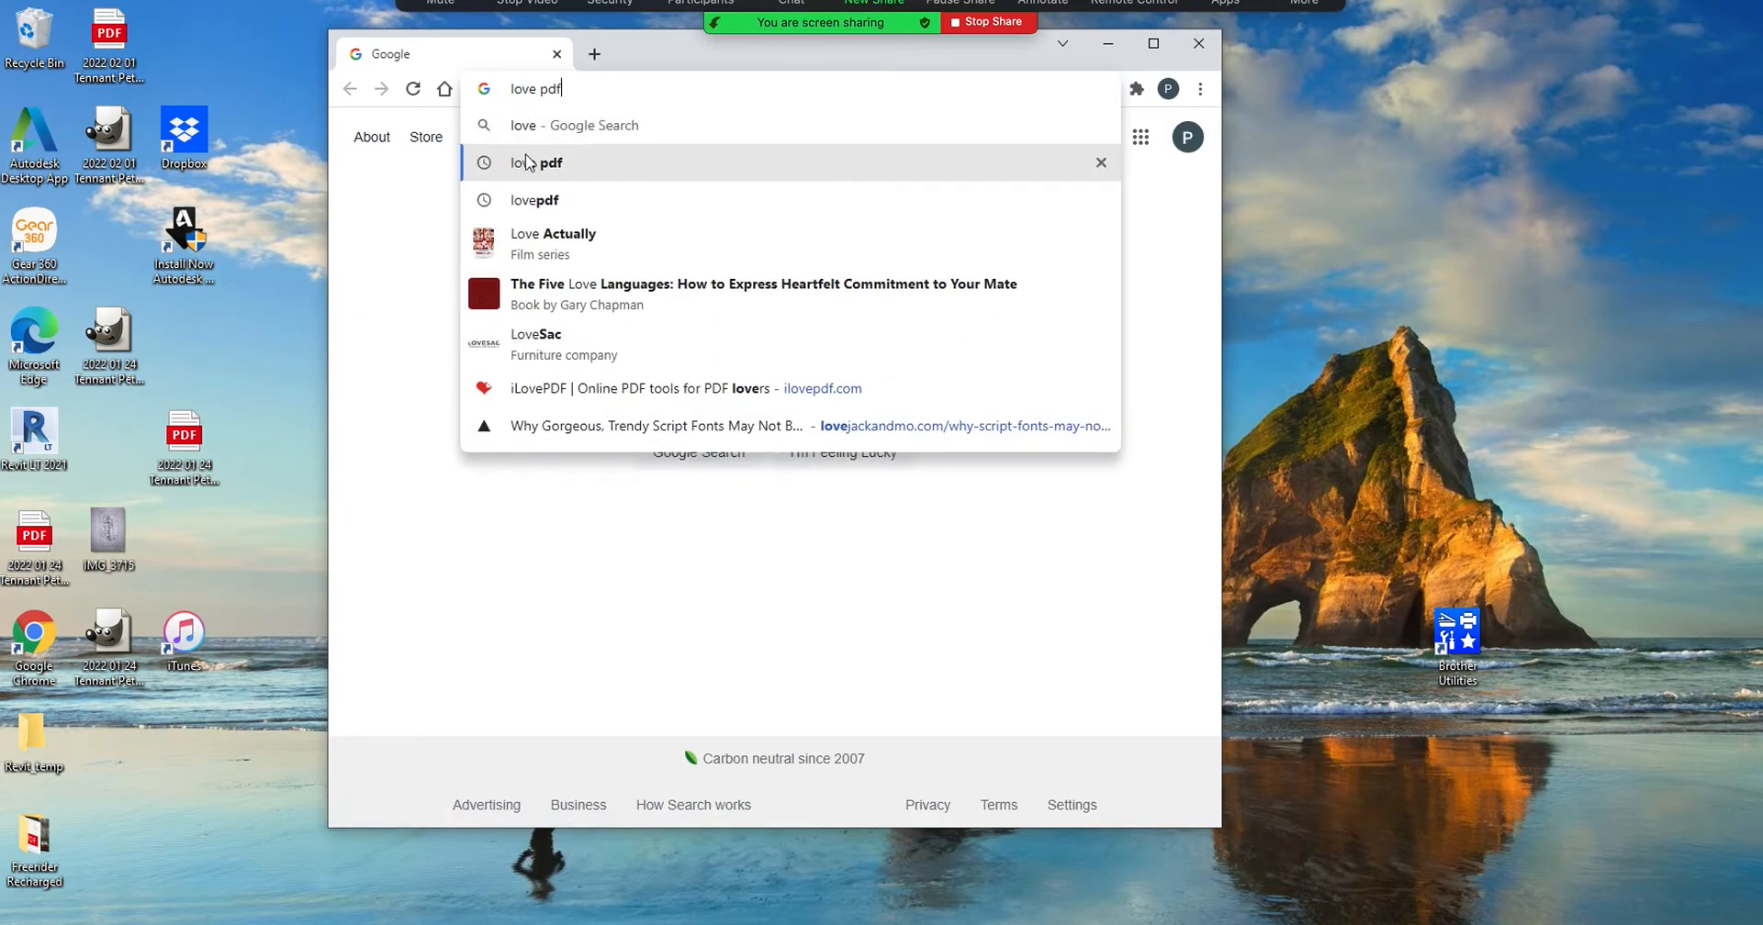
{"action": "left_click", "coordinate": [529, 162]}
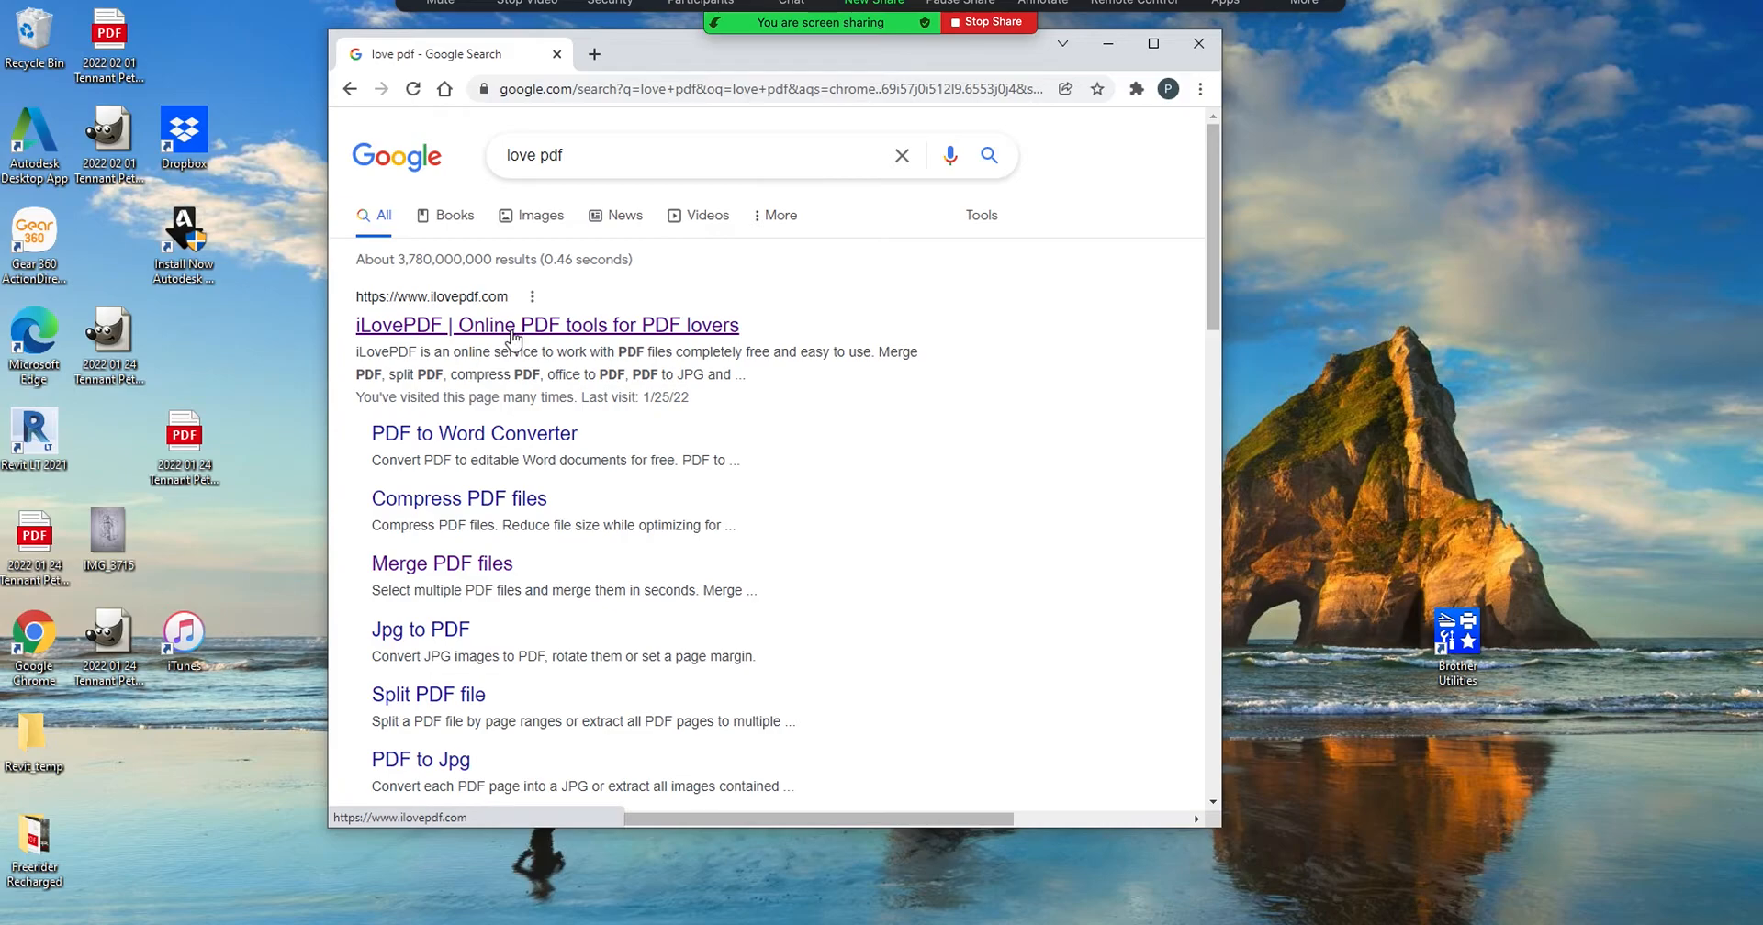
{"action": "left_click", "coordinate": [513, 340]}
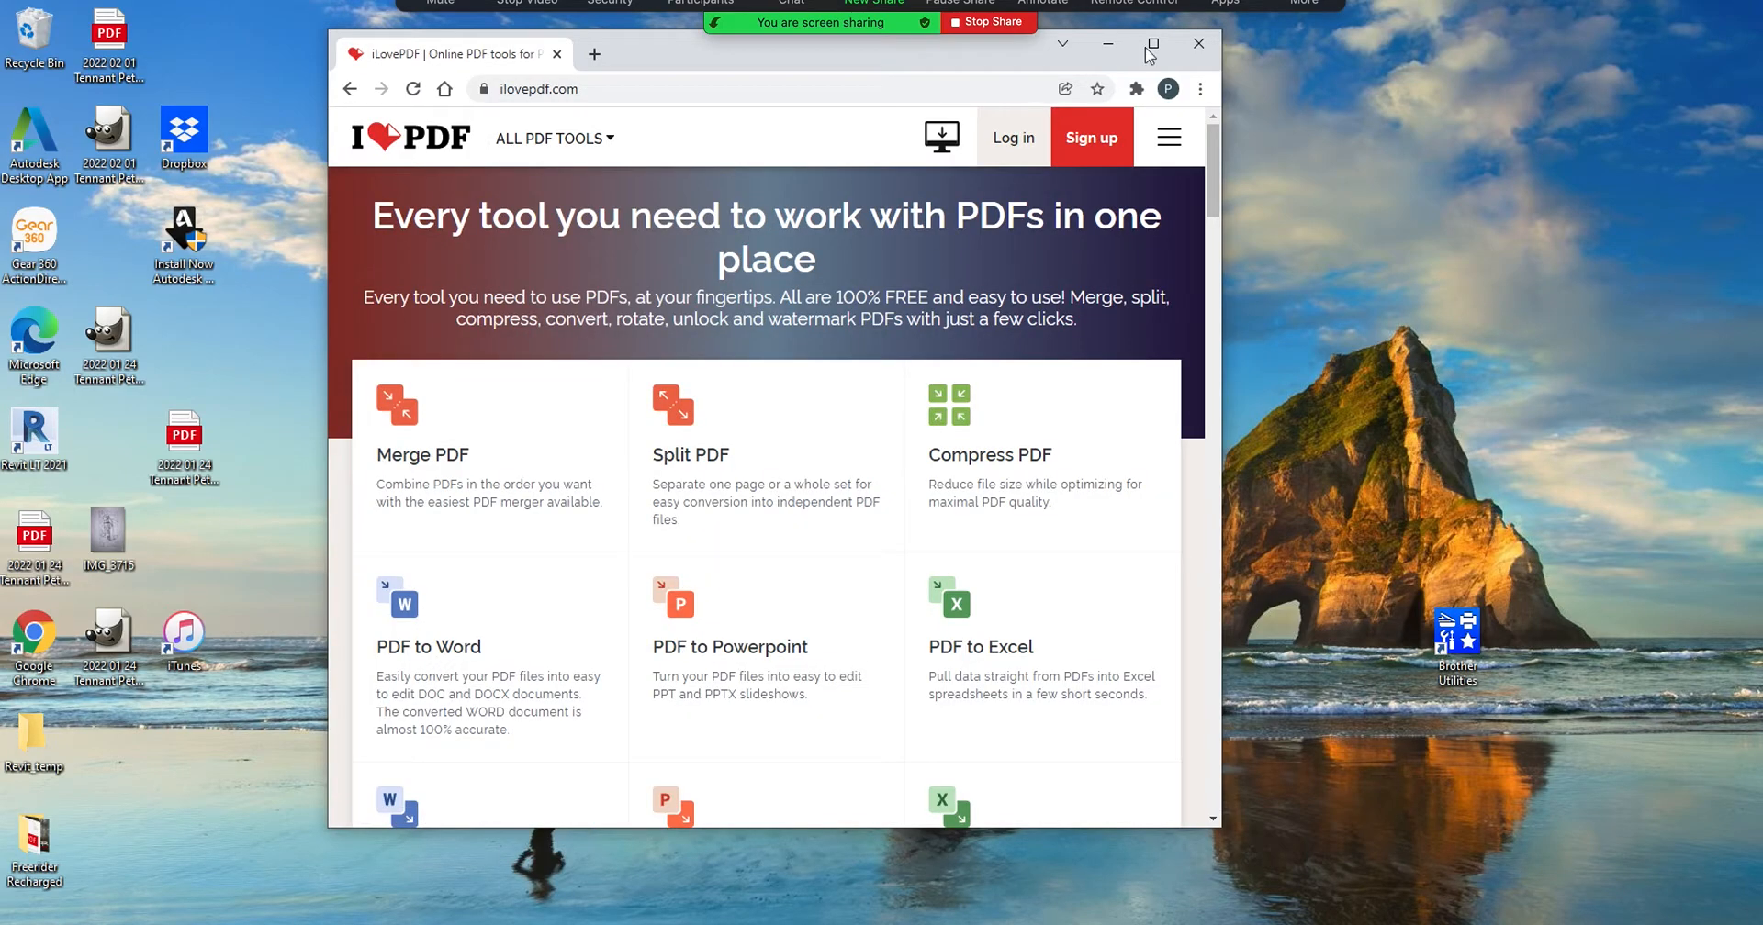
{"action": "left_click_drag", "start_coordinate": [1023, 55], "coordinate": [1432, 67]}
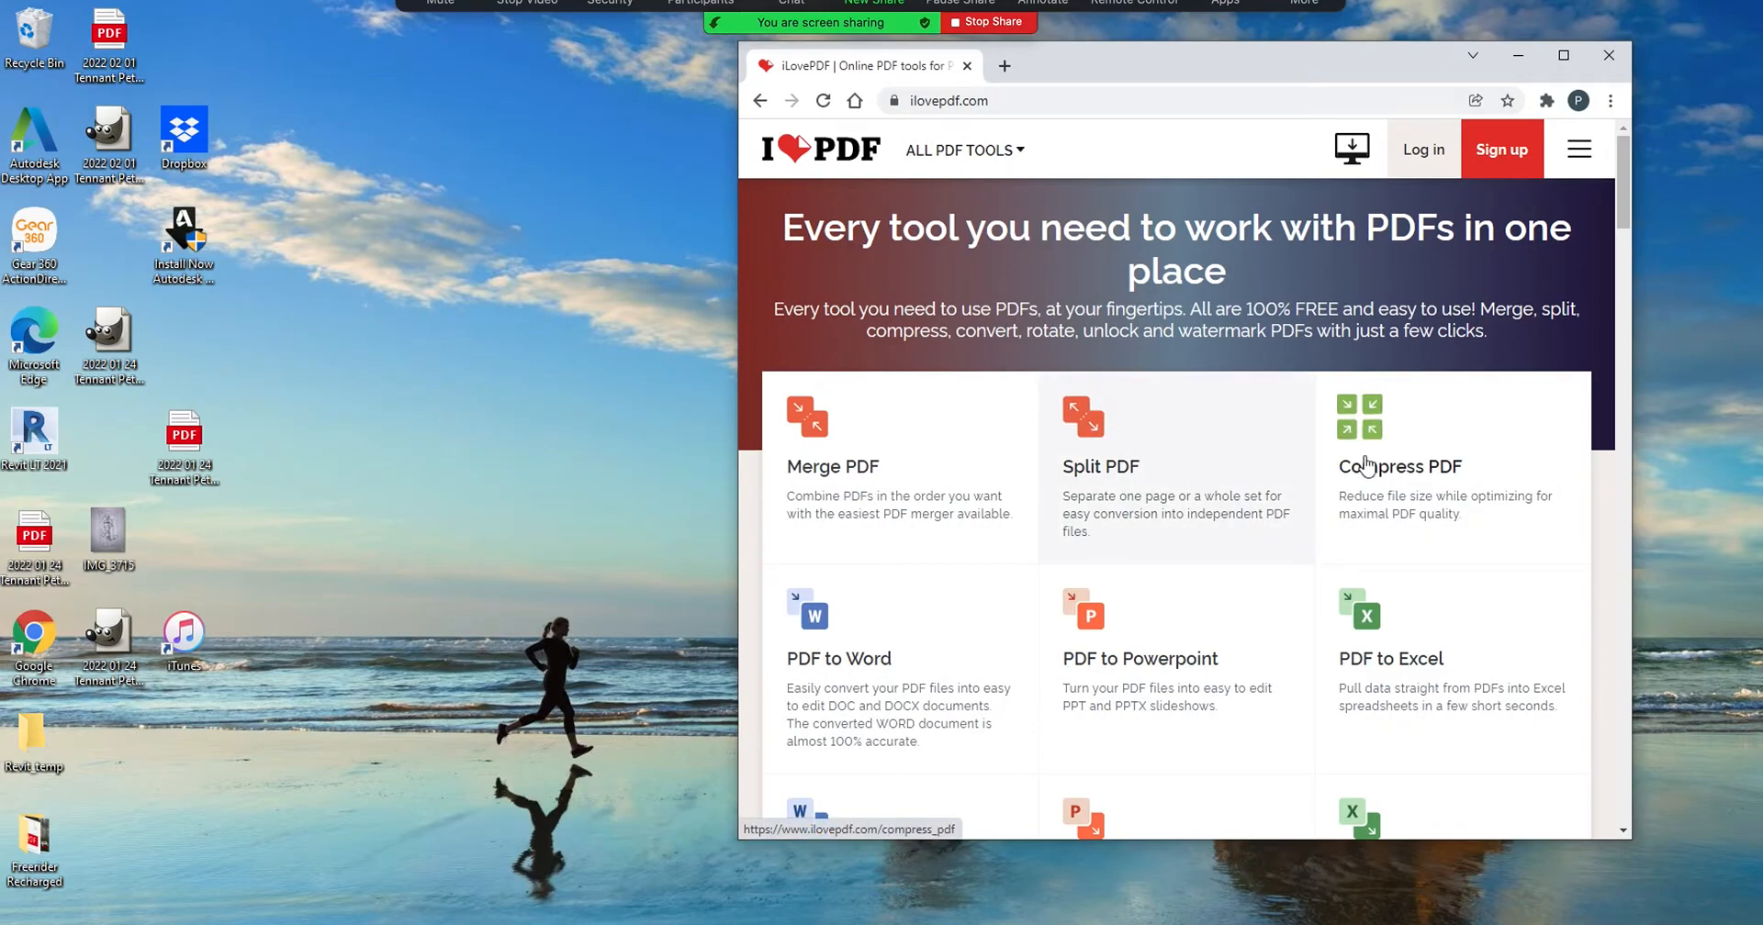
{"action": "left_click", "coordinate": [822, 439]}
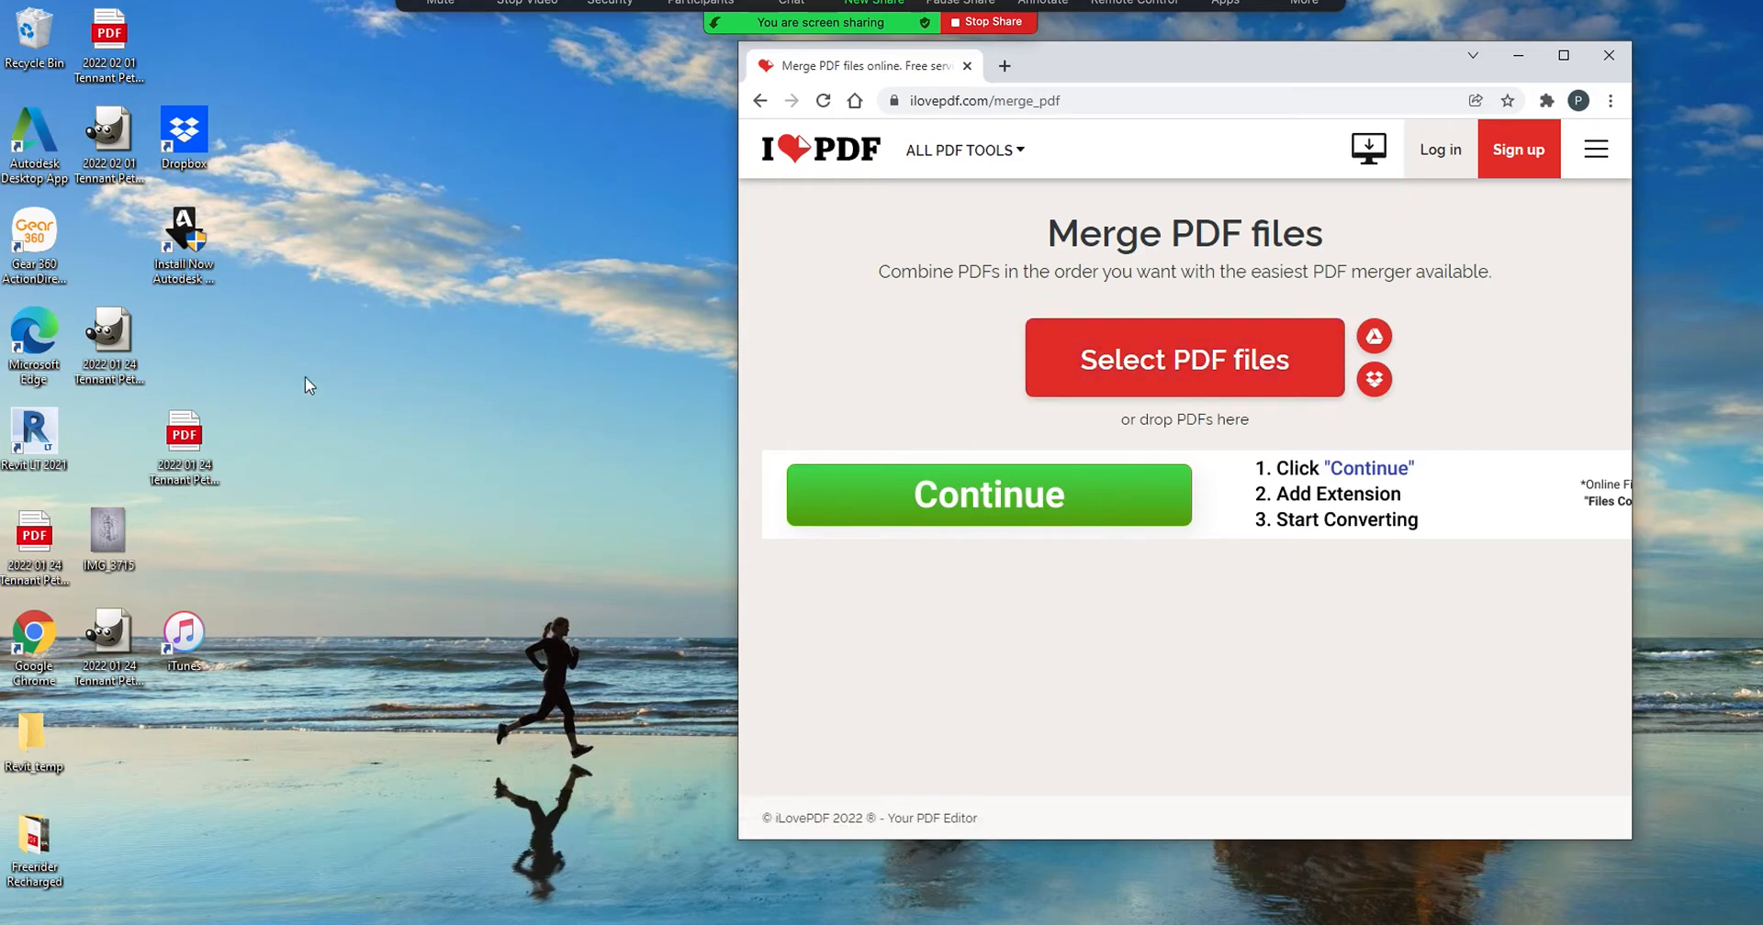
- Add one Pre Test PDF, the Assignment 02 PDF and the other Pre Test PDF from the desktop, and merge them
{"action": "left_click", "coordinate": [187, 443]}
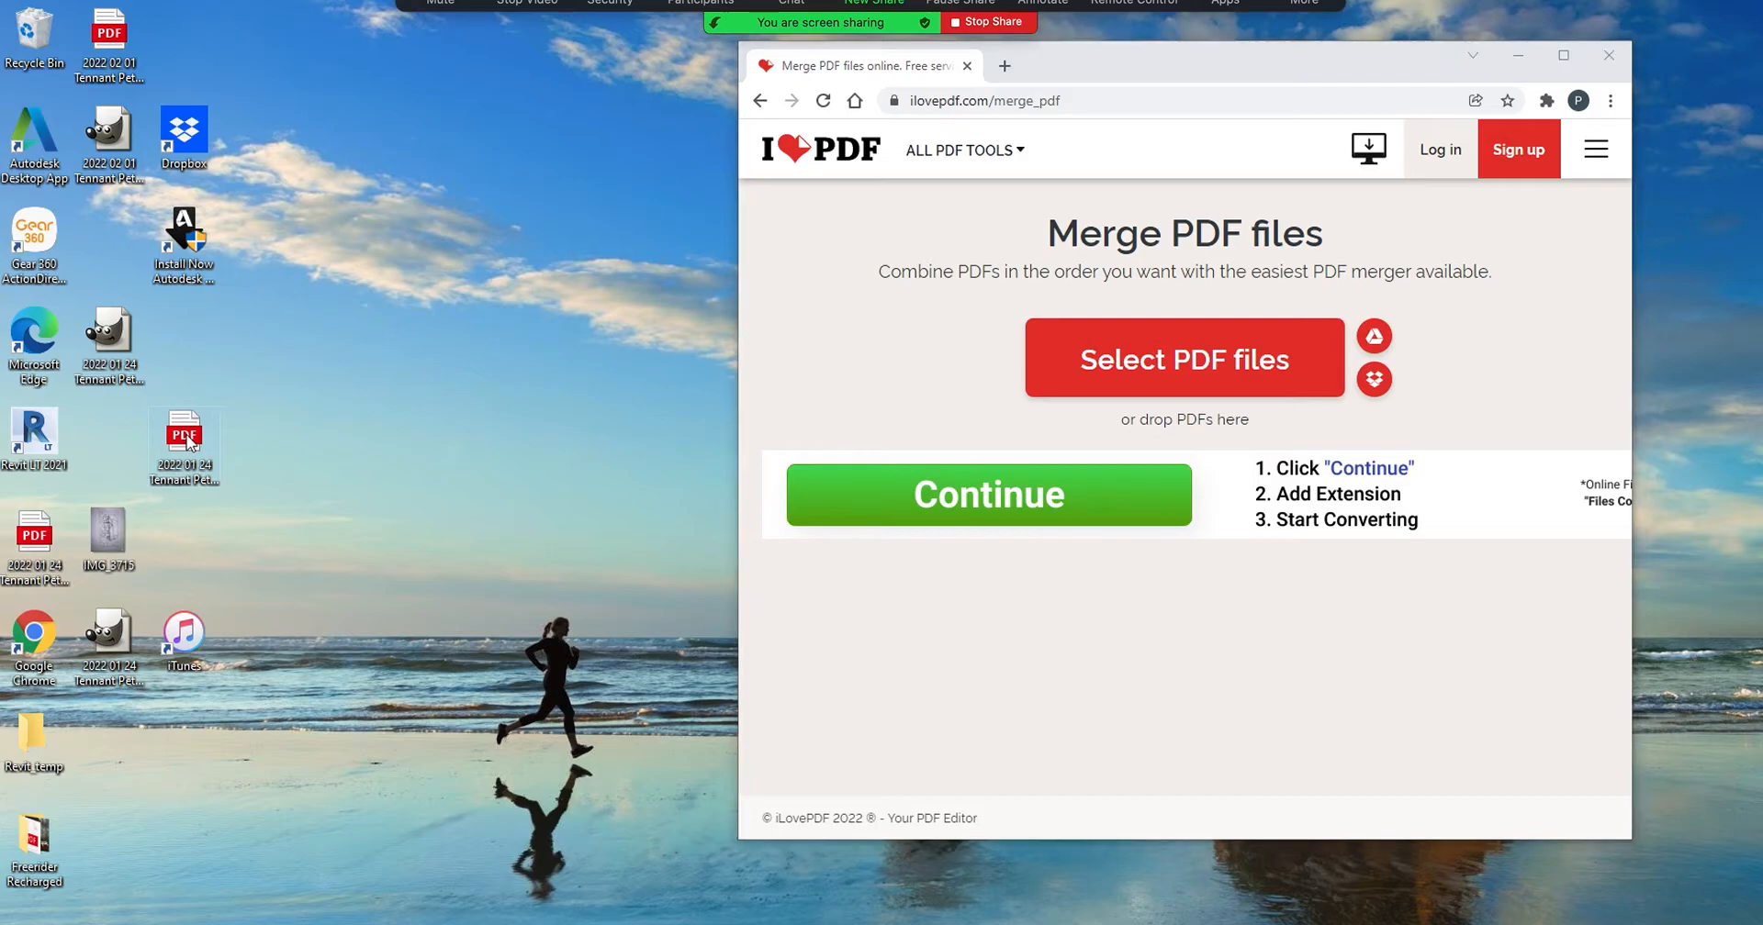
{"action": "right_click", "coordinate": [188, 443]}
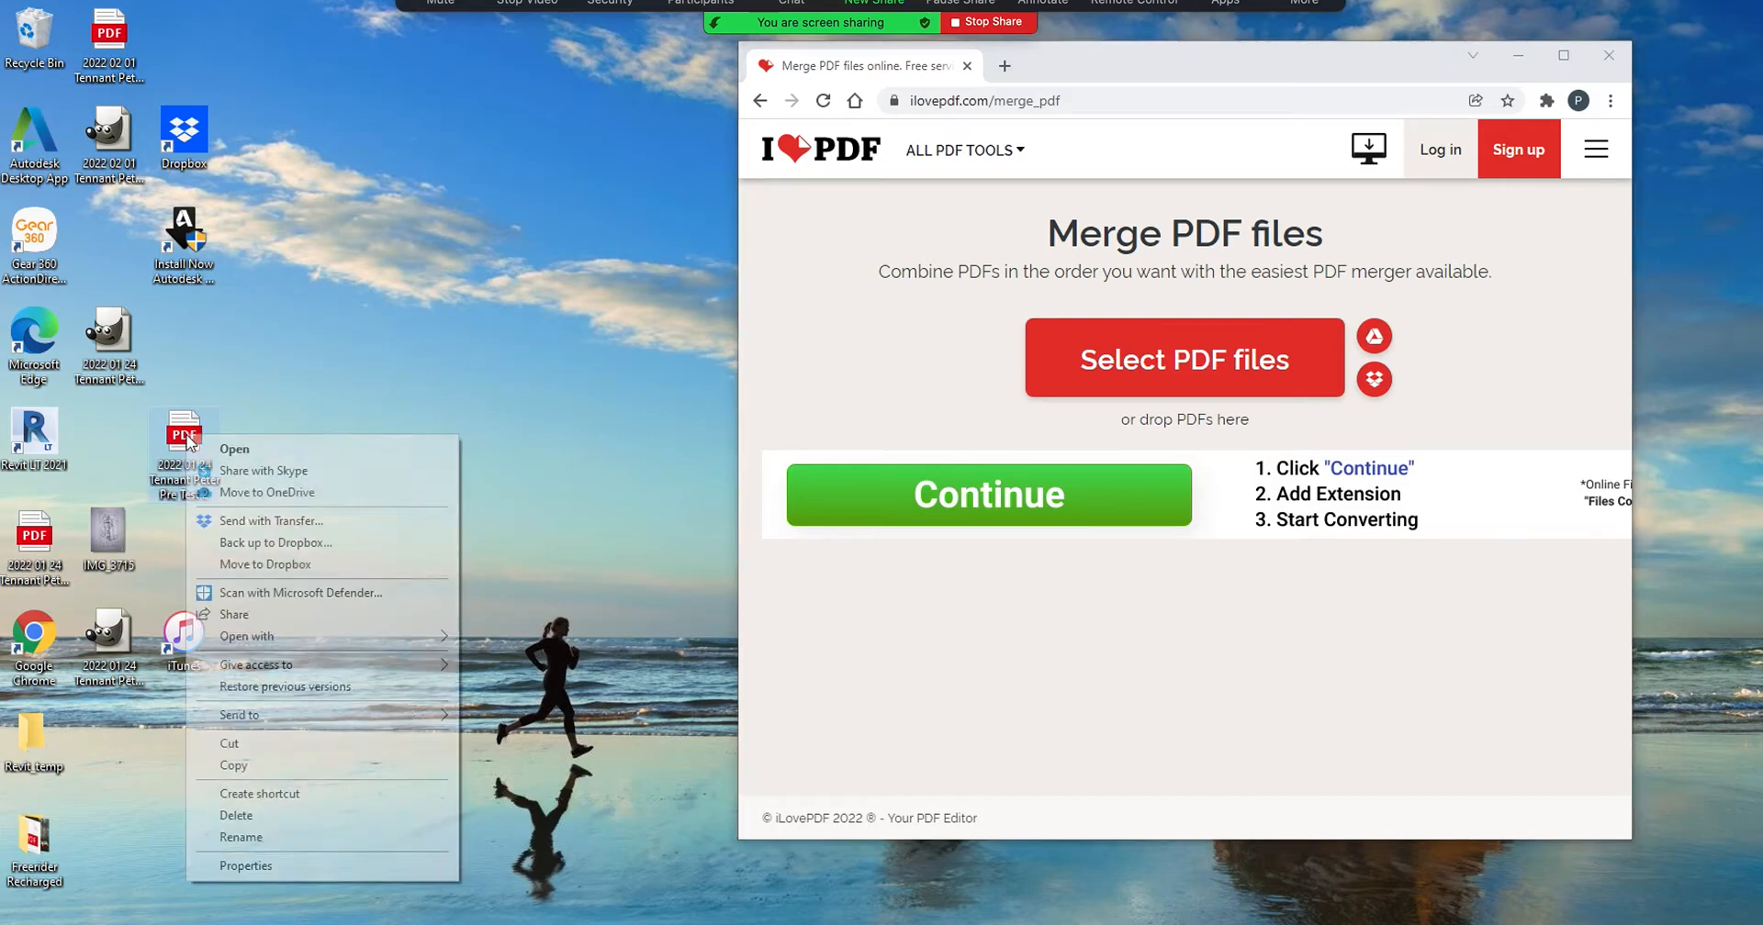
{"action": "left_click", "coordinate": [303, 417]}
{"action": "left_click_drag", "start_coordinate": [187, 442], "coordinate": [1131, 346]}
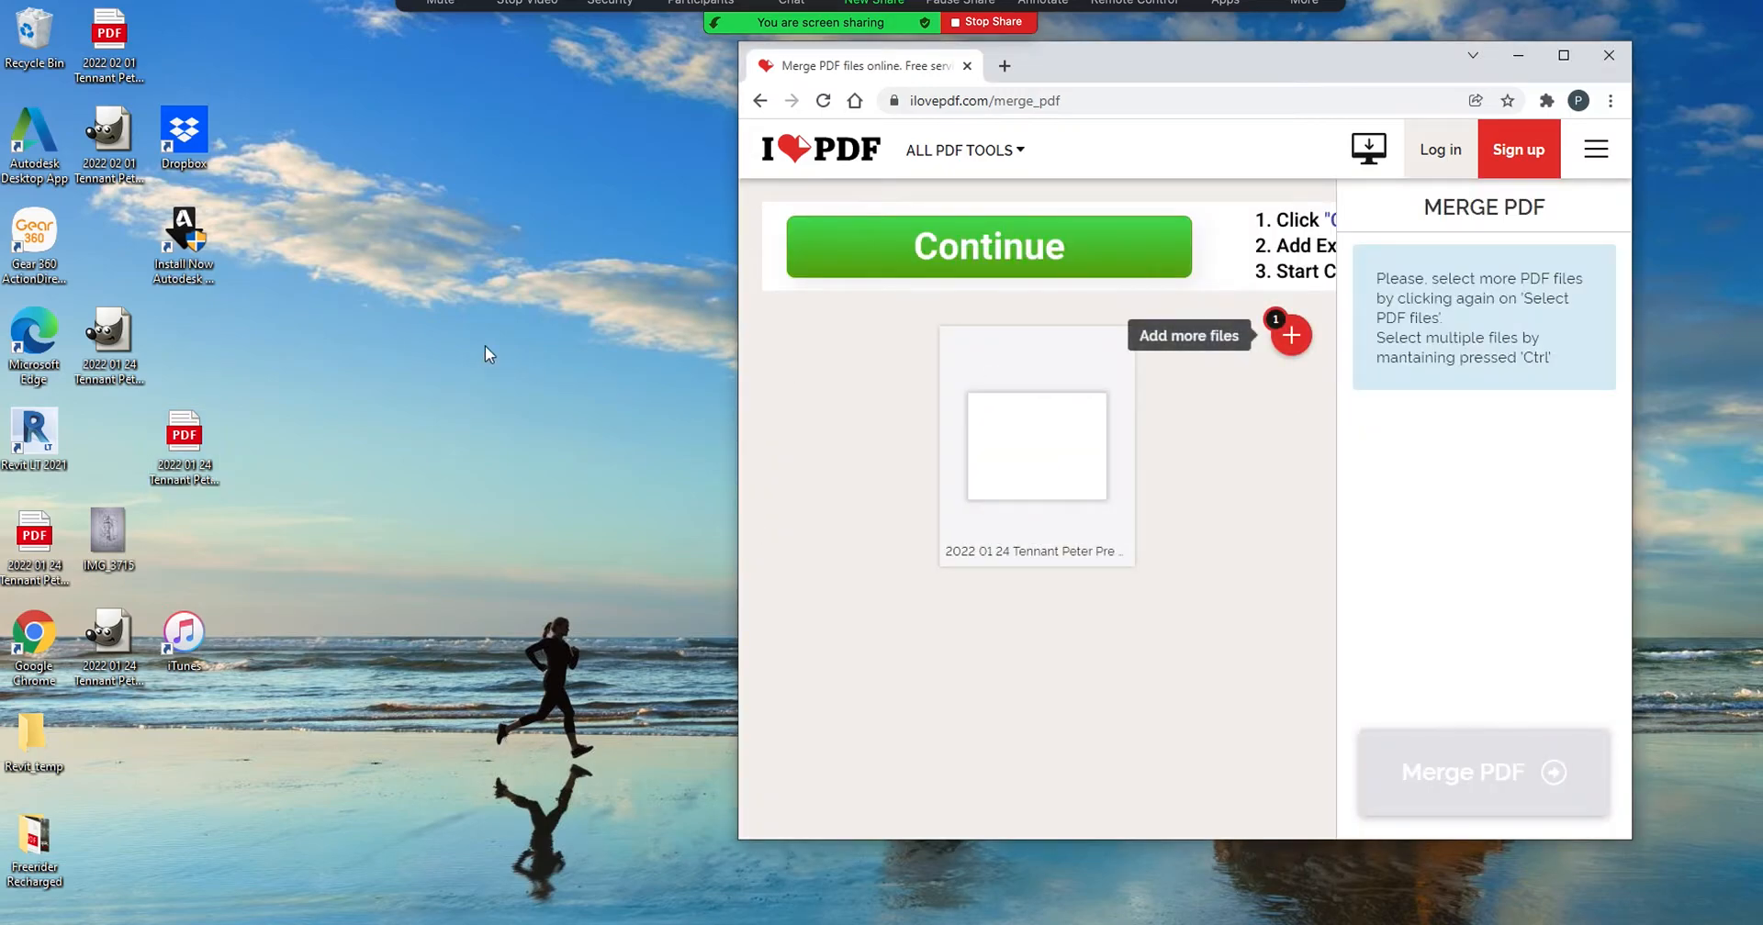
{"action": "left_click_drag", "start_coordinate": [108, 37], "coordinate": [1232, 455]}
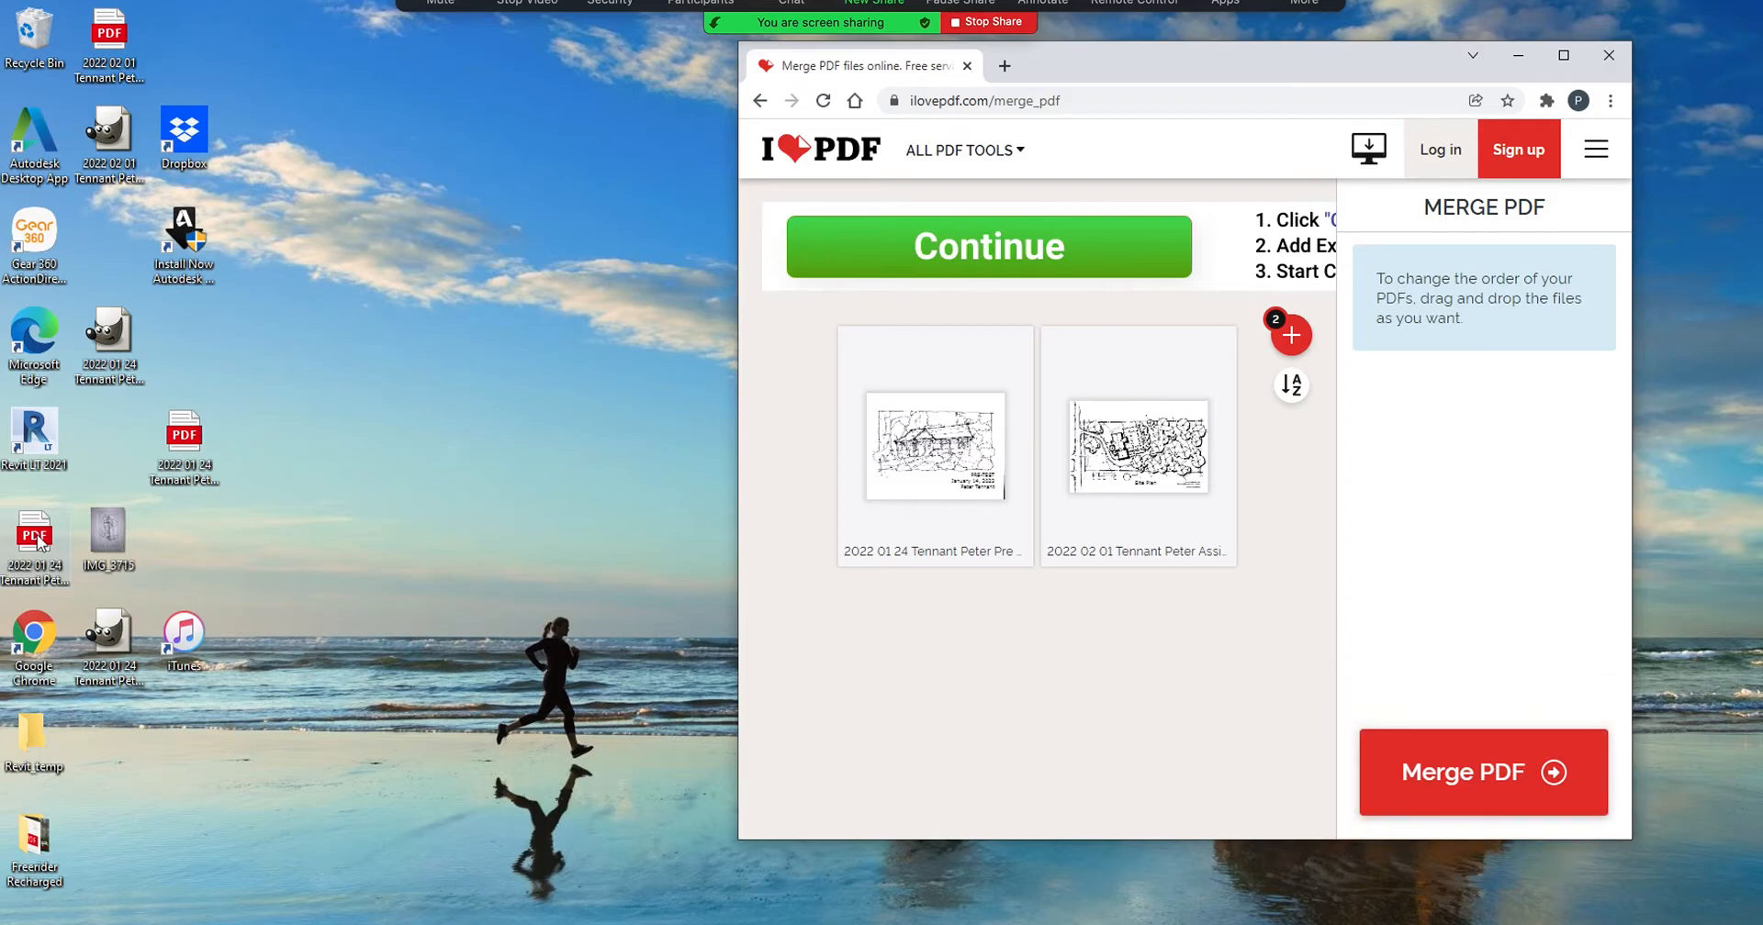
{"action": "left_click_drag", "start_coordinate": [39, 541], "coordinate": [1116, 456]}
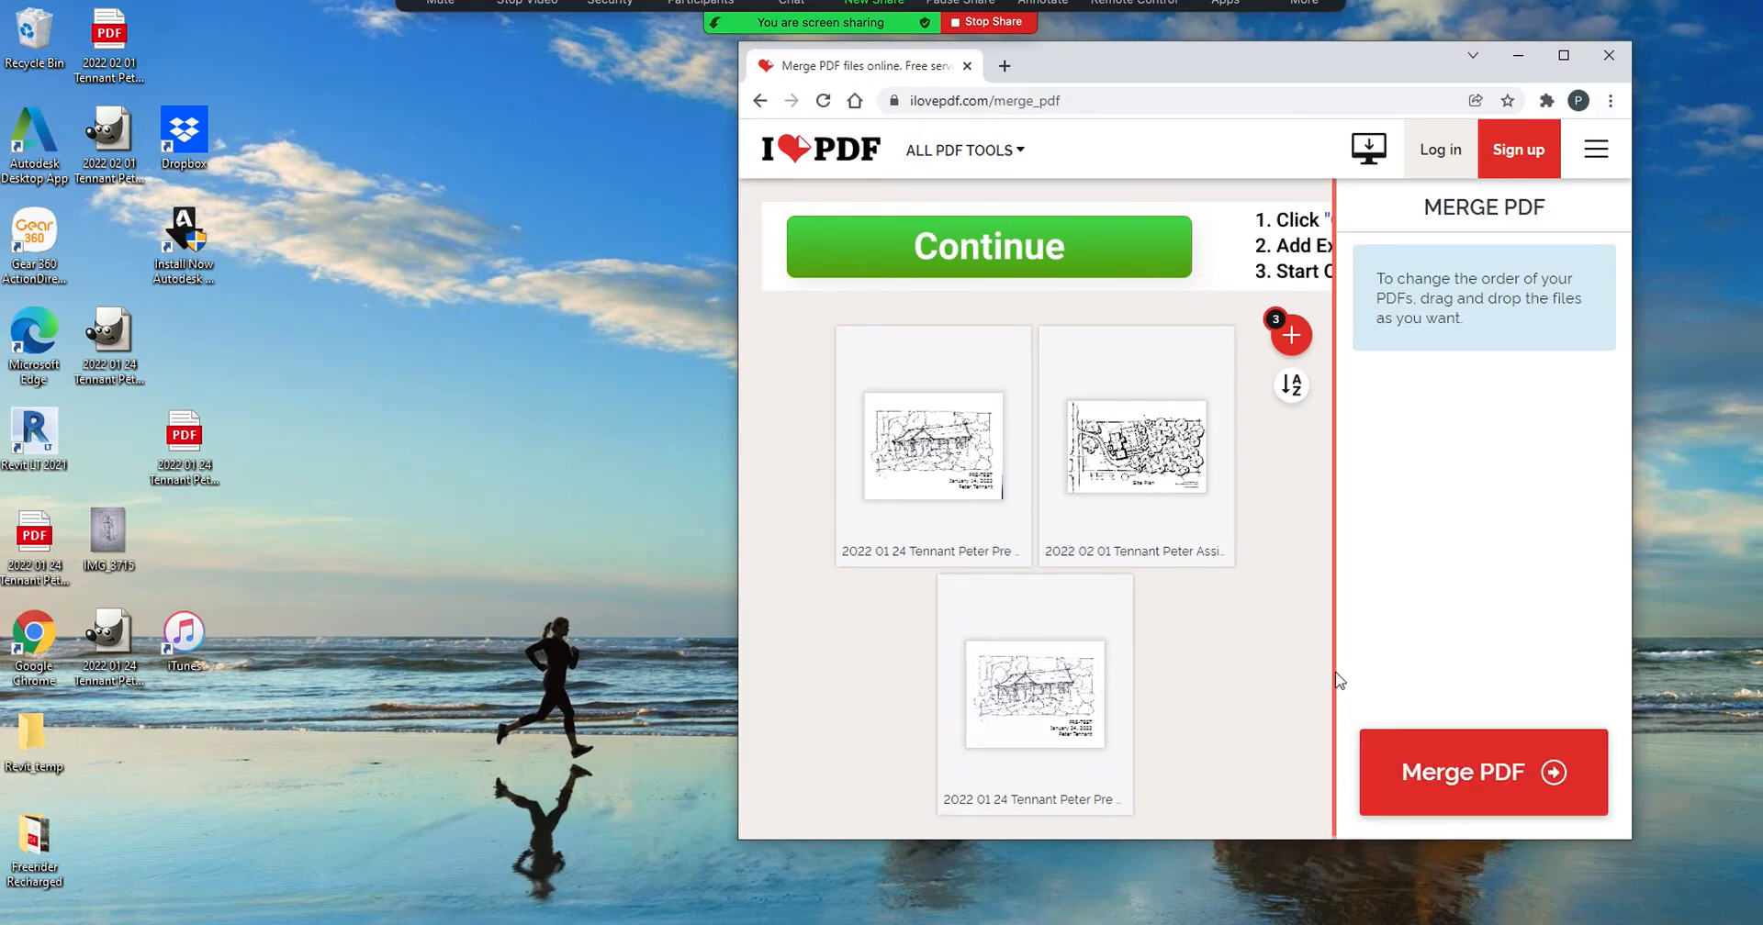
{"action": "left_click", "coordinate": [1487, 780]}
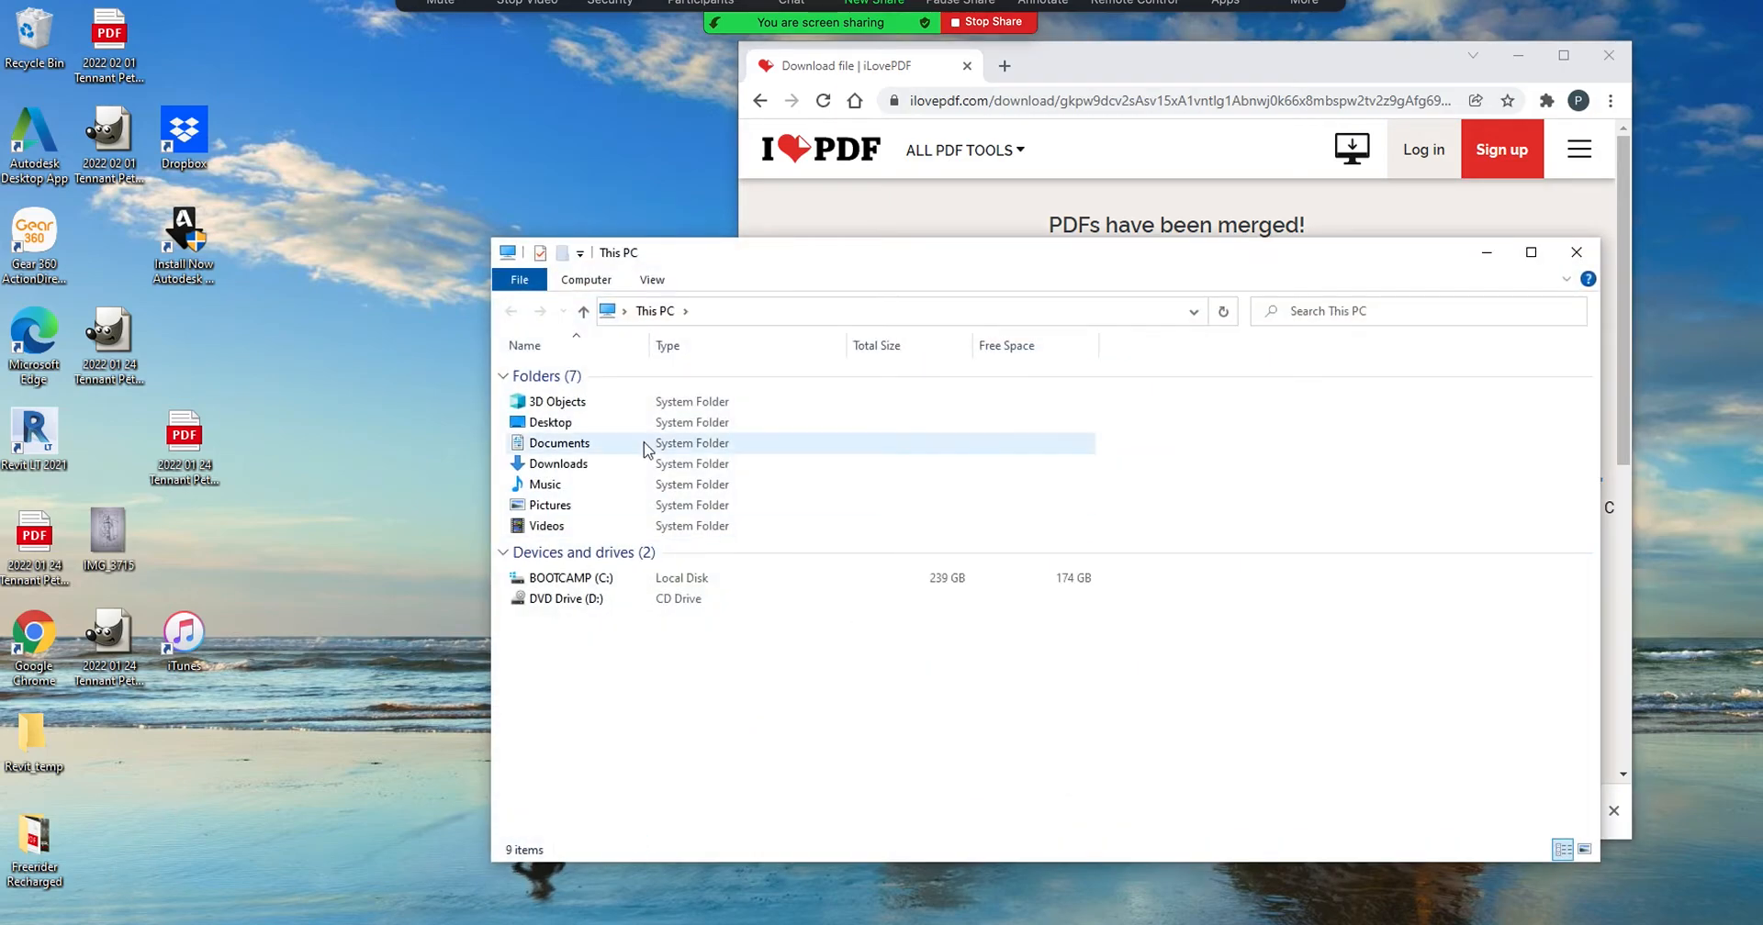
- Open the Downloads folder and rename the newly merged iLovePDF file as "Random Merged pdf"
{"action": "left_click", "coordinate": [588, 466]}
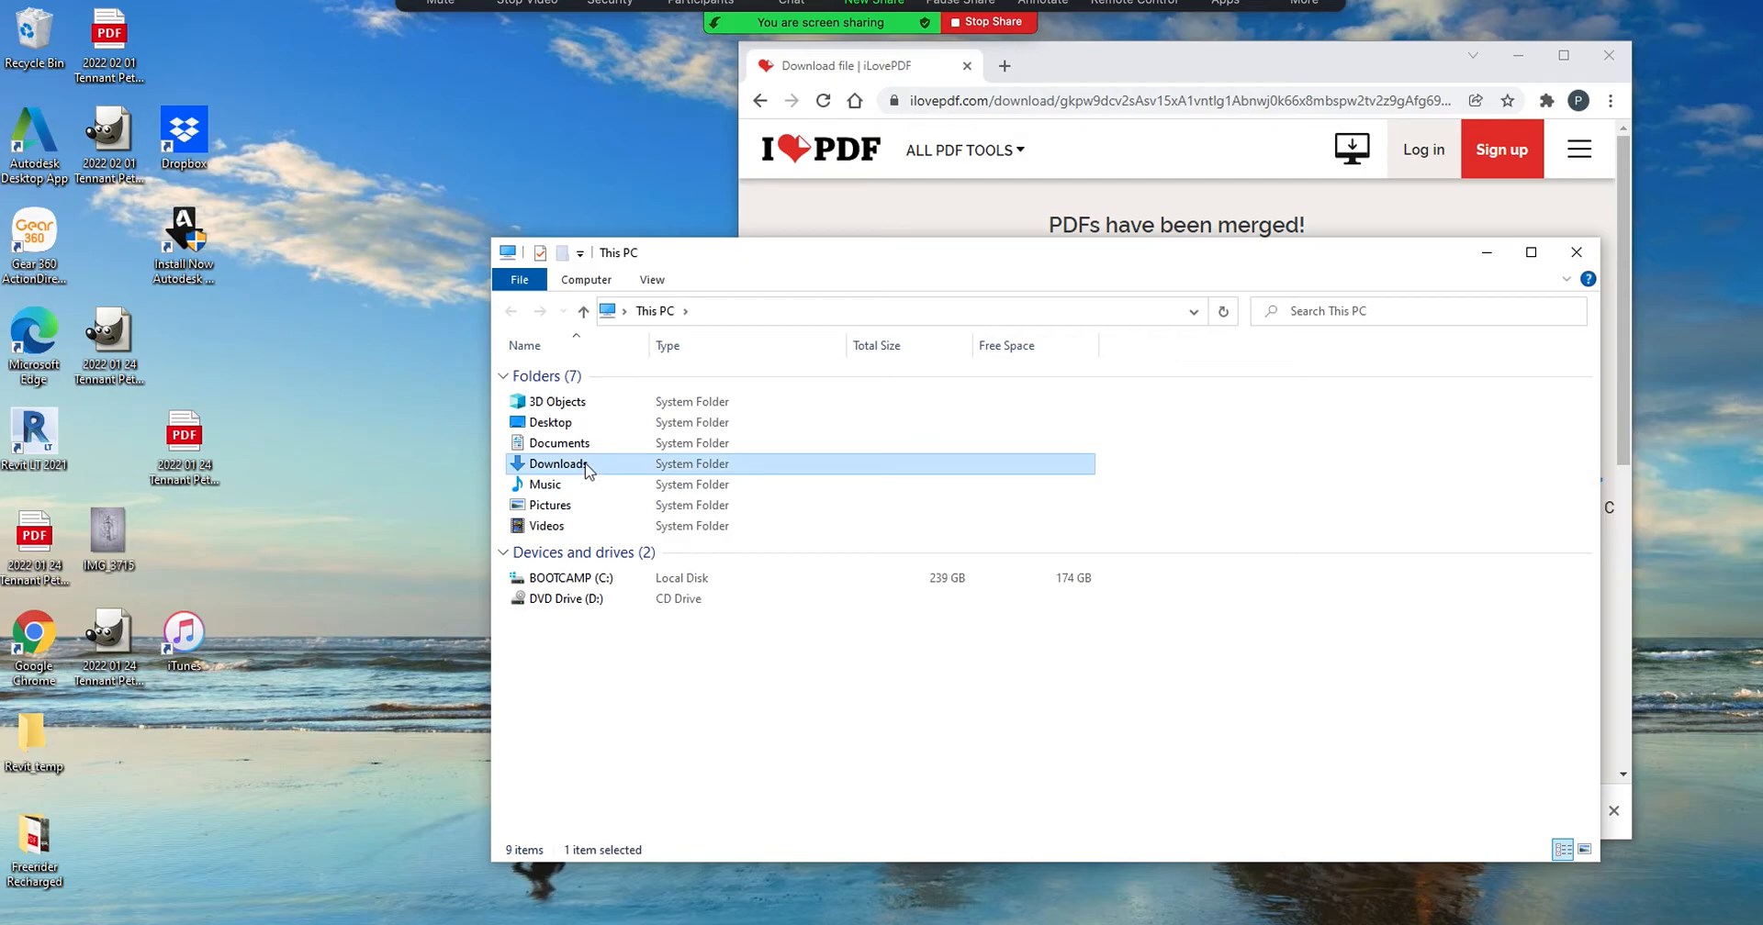
{"action": "double_click", "coordinate": [588, 466]}
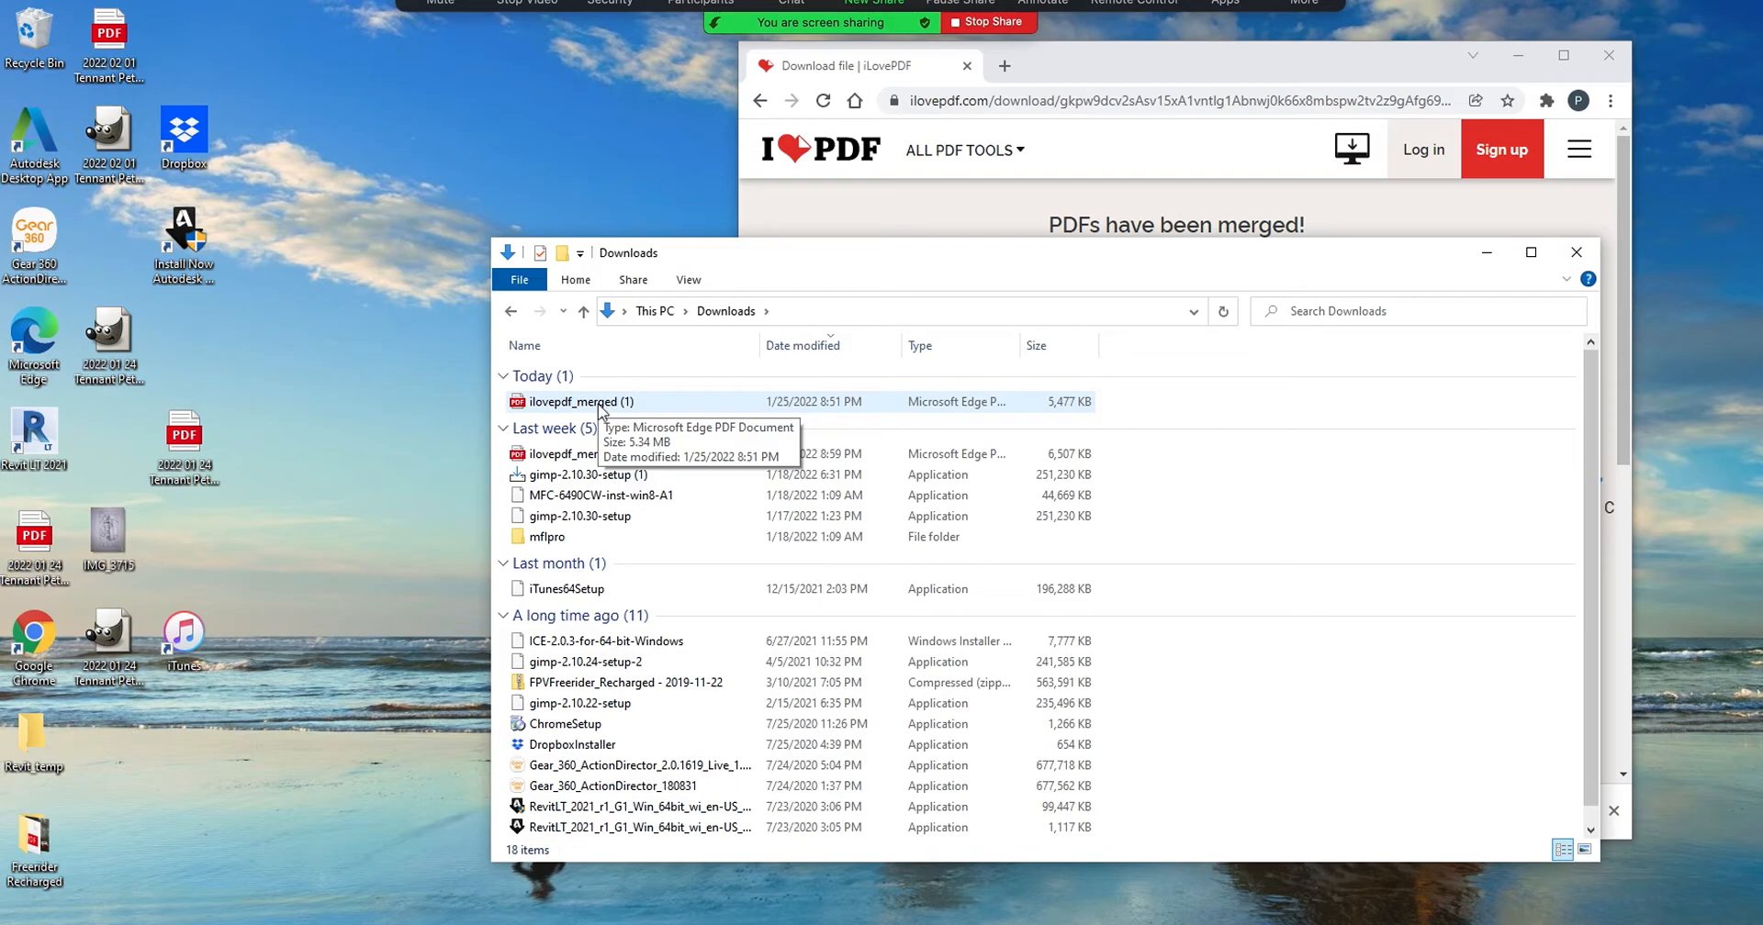
{"action": "left_click", "coordinate": [601, 410]}
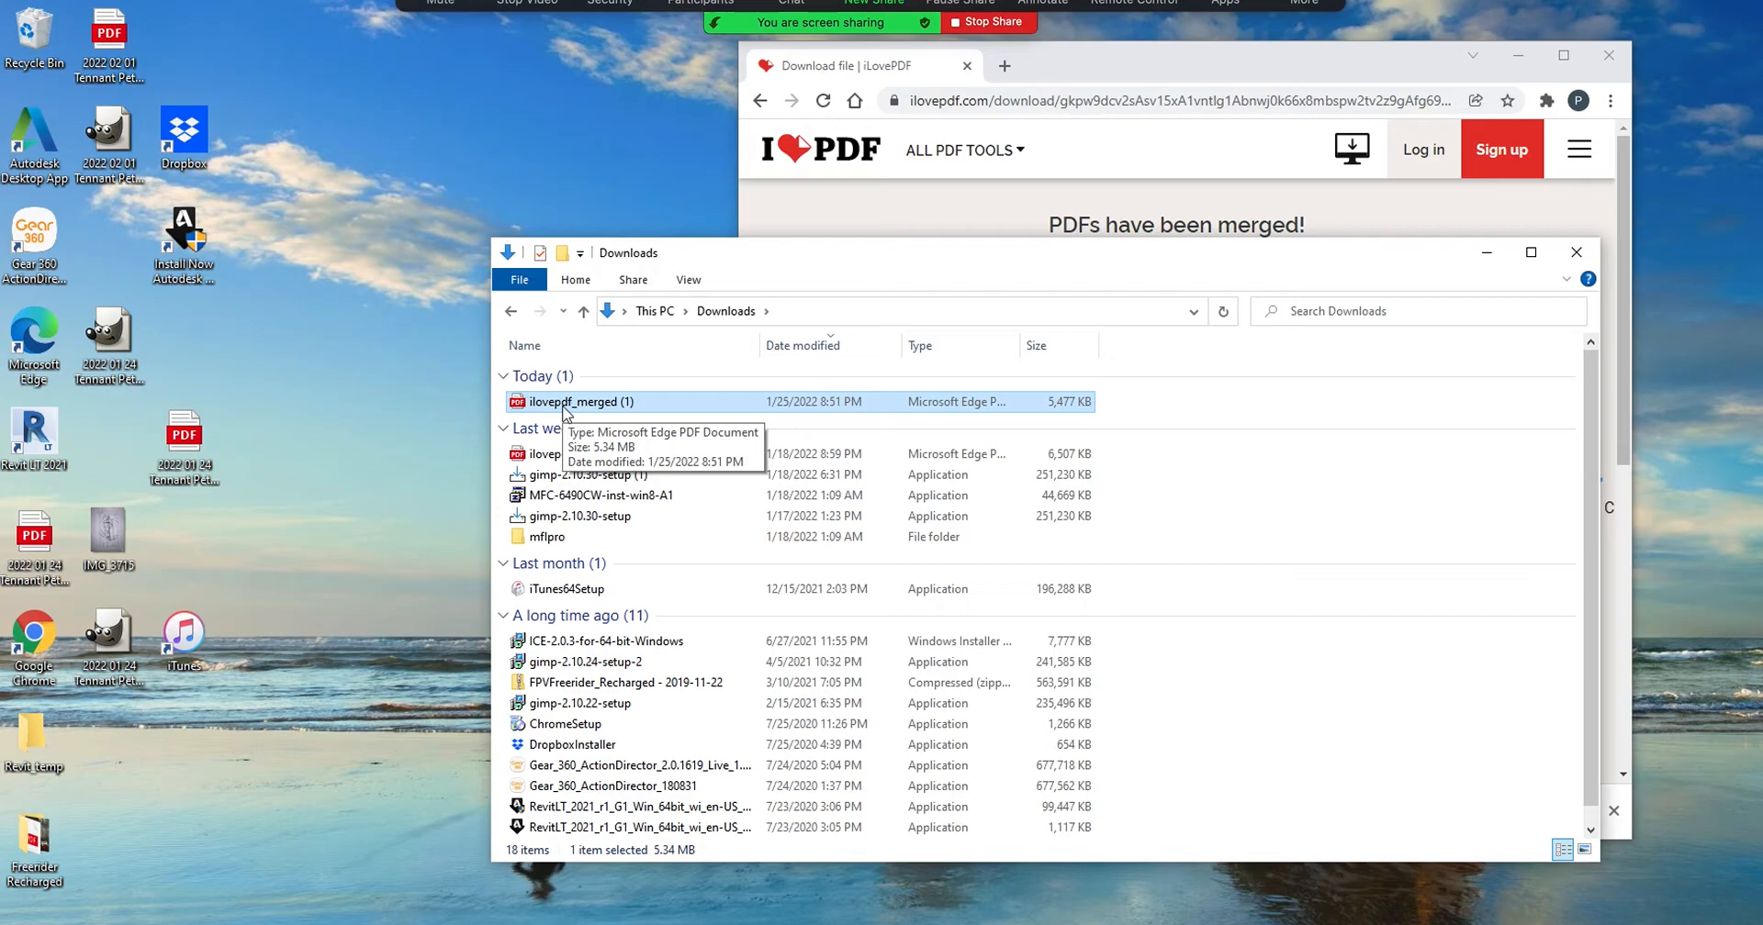
{"action": "key", "text": "r"}
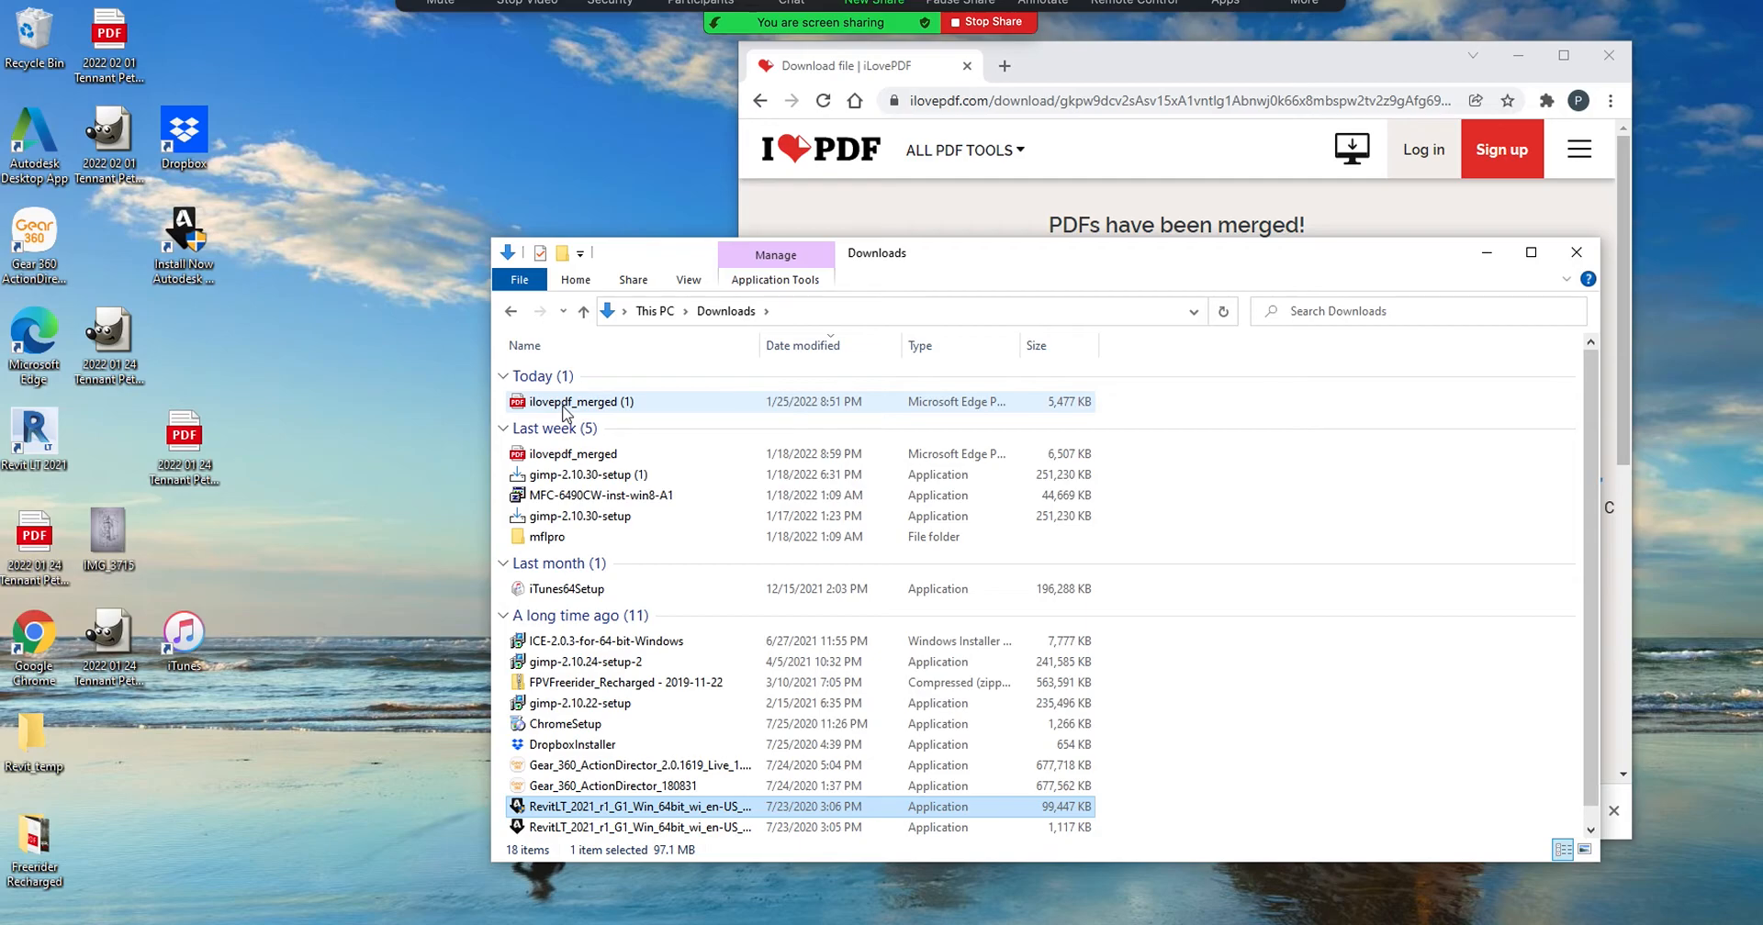
{"action": "left_click", "coordinate": [563, 404]}
{"action": "left_click", "coordinate": [564, 404]}
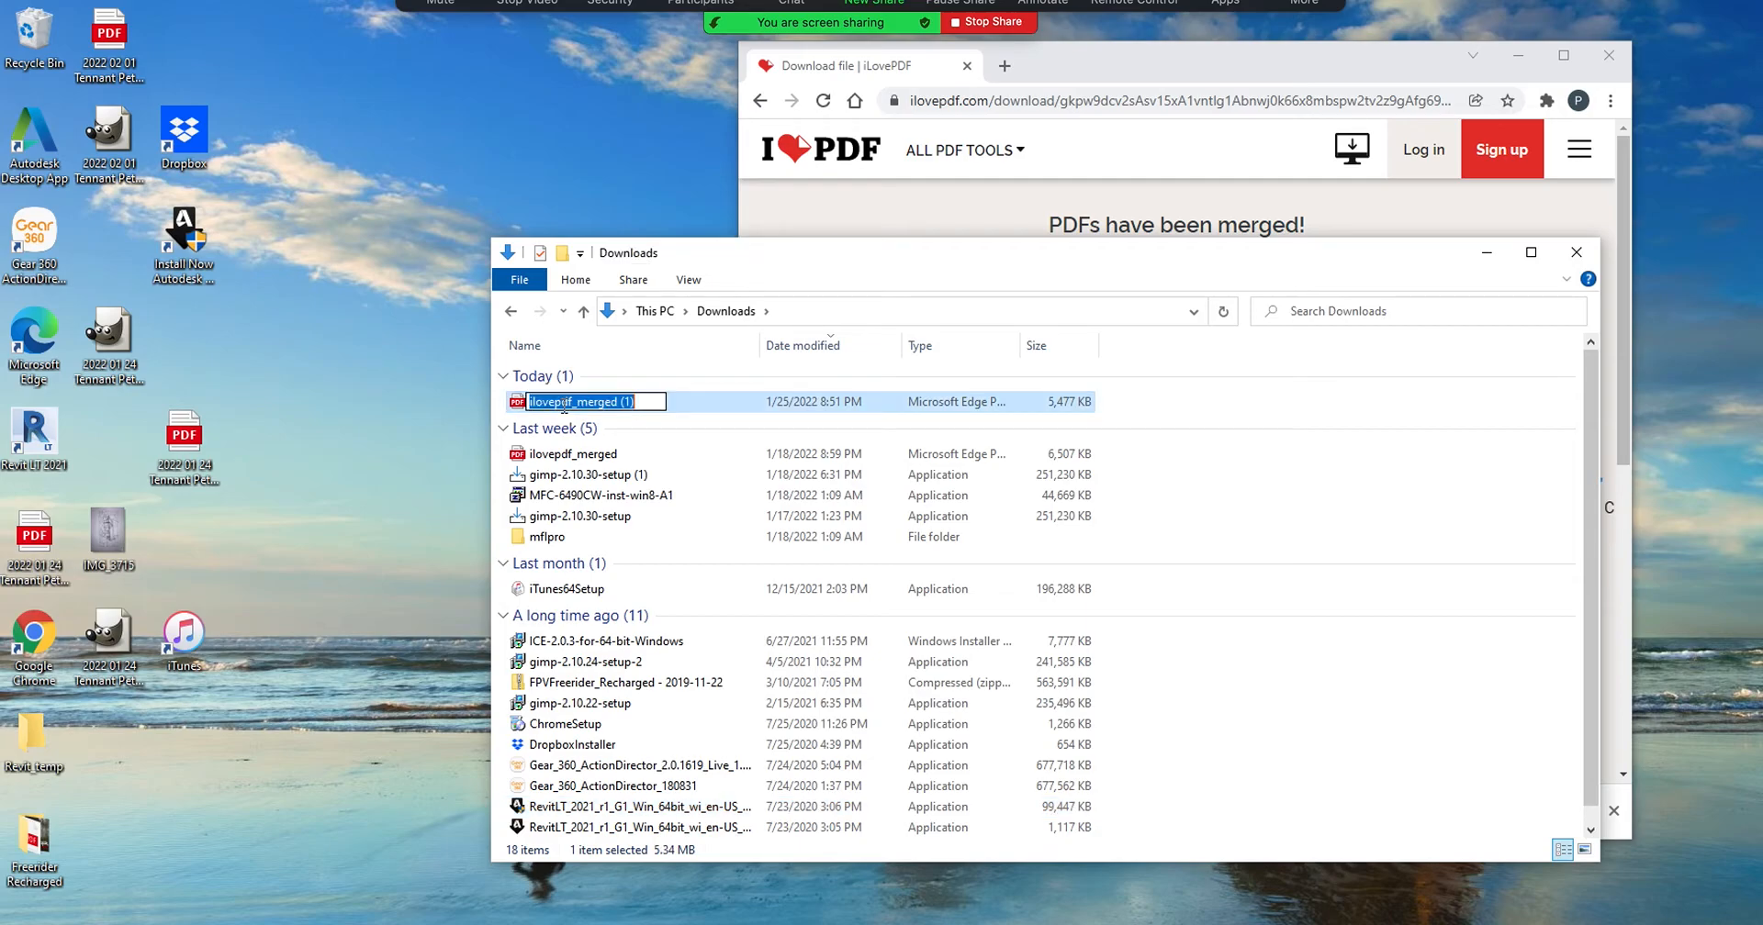
{"action": "type", "text": "Ra"}
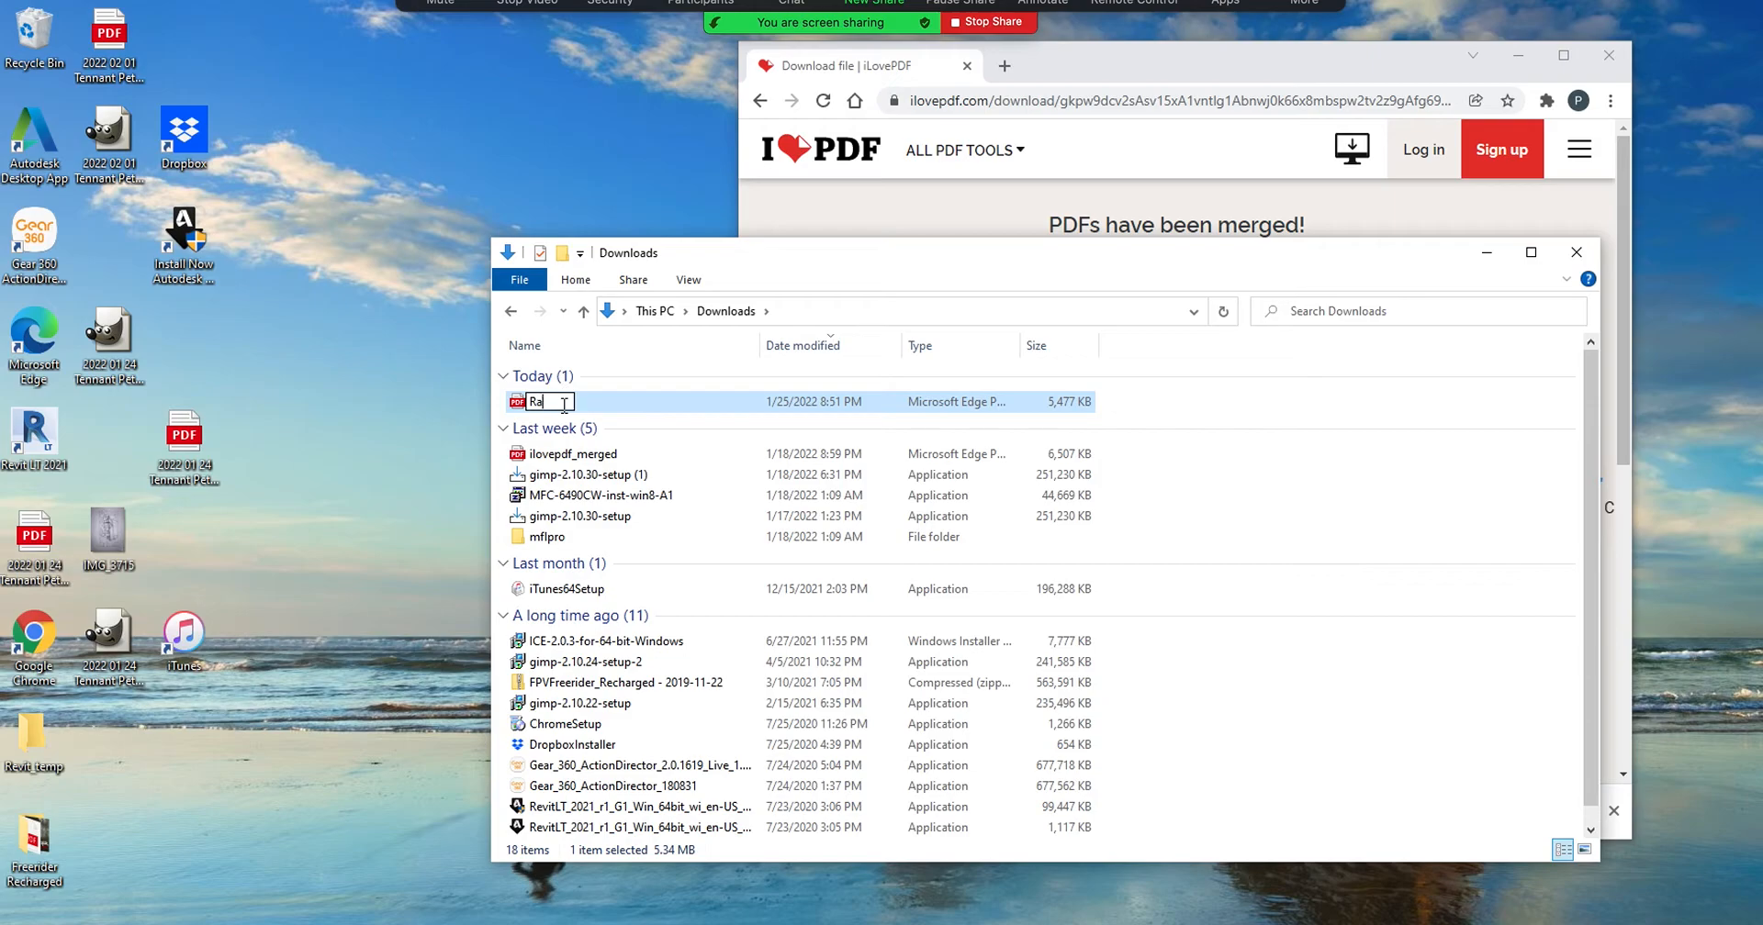
{"action": "type", "text": "ndom Merged pdf"}
{"action": "key", "text": "Return"}
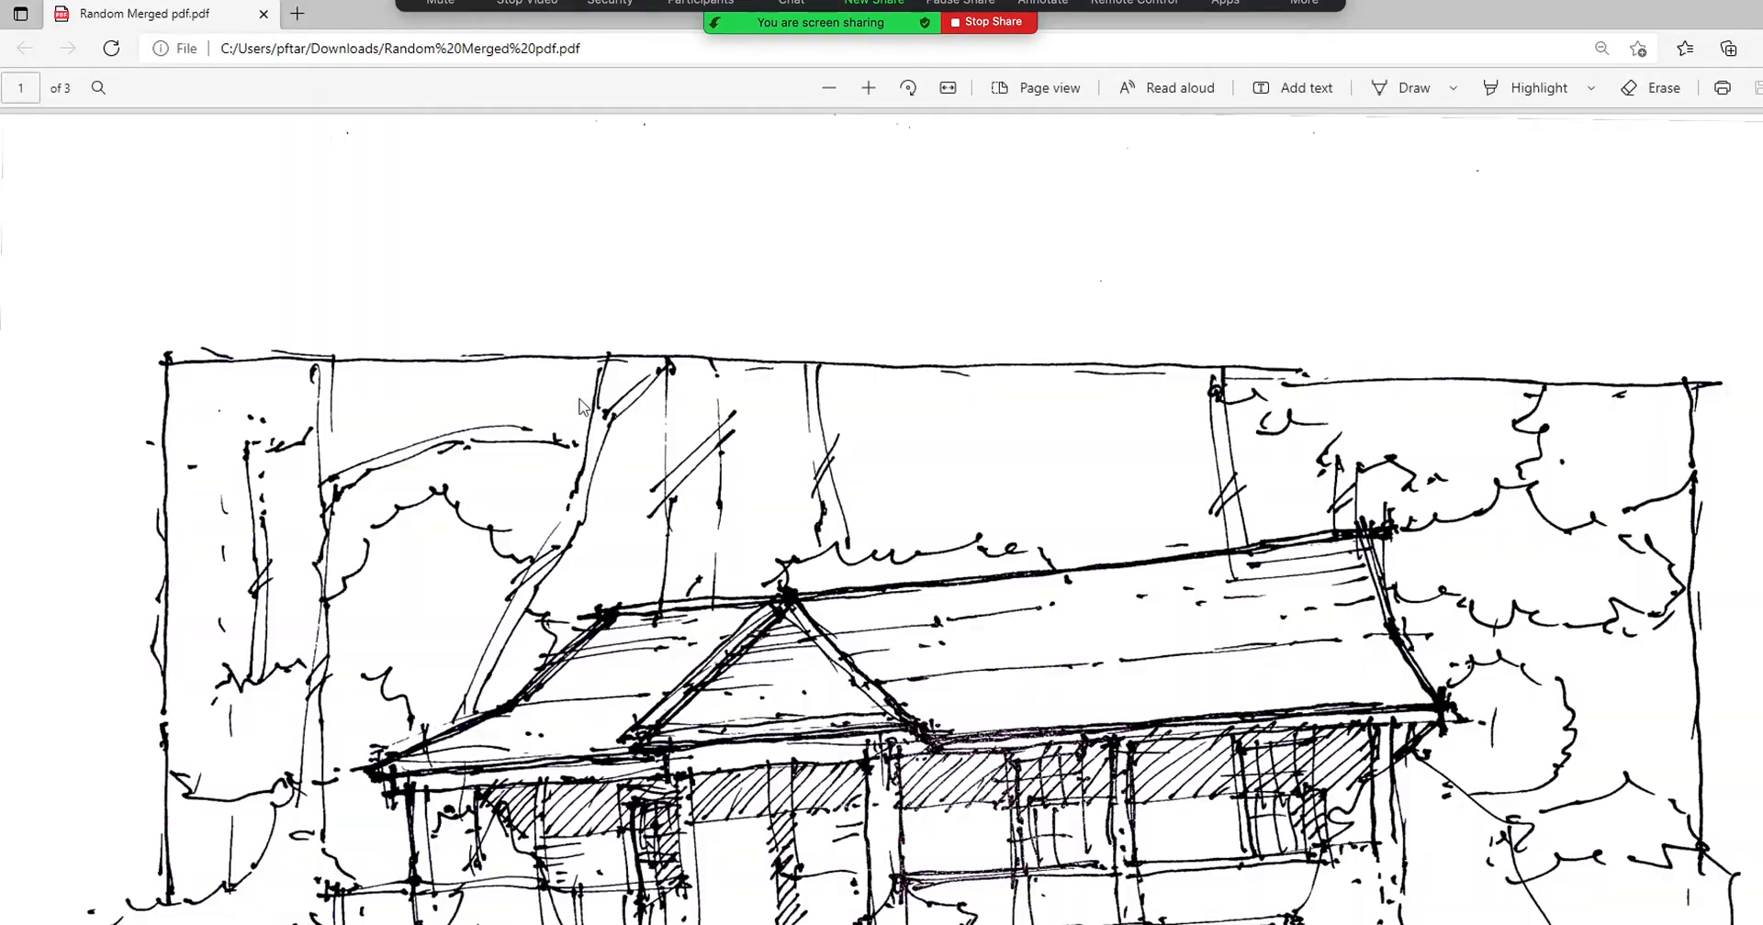
- Look through the first page of the merged PDF and examine the Site Plan page at a larger size
{"action": "scroll", "coordinate": [889, 622], "scroll_direction": "down", "scroll_amount": 10}
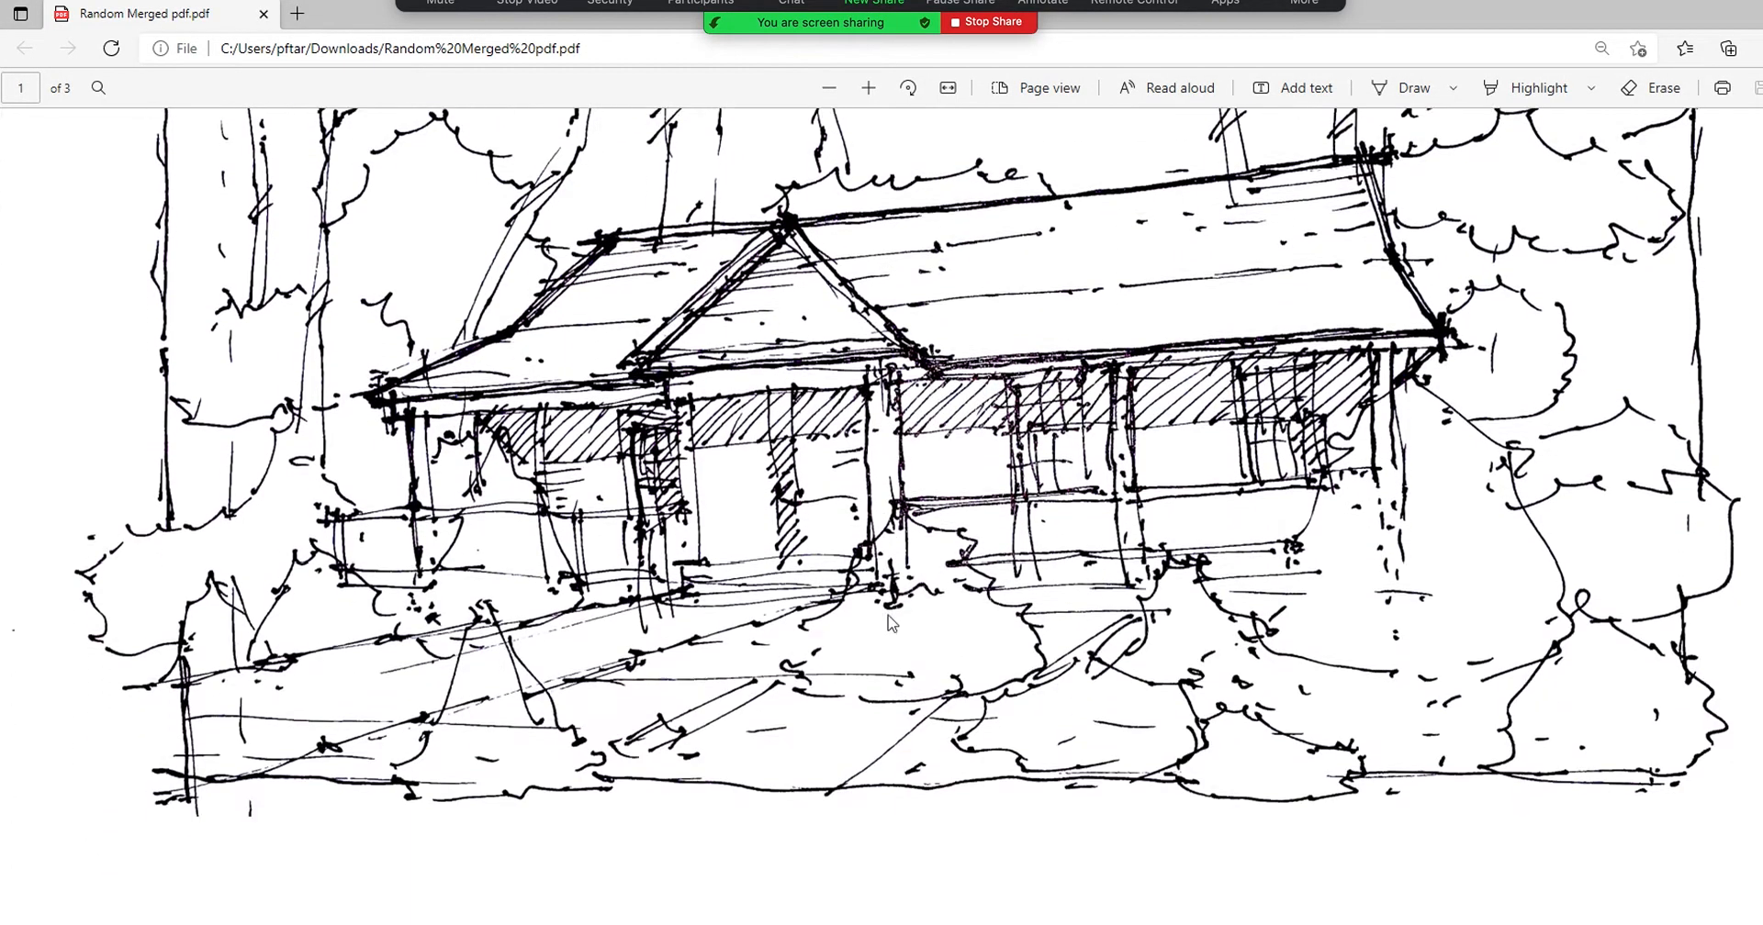
{"action": "scroll", "coordinate": [889, 623], "scroll_direction": "down", "scroll_amount": 3}
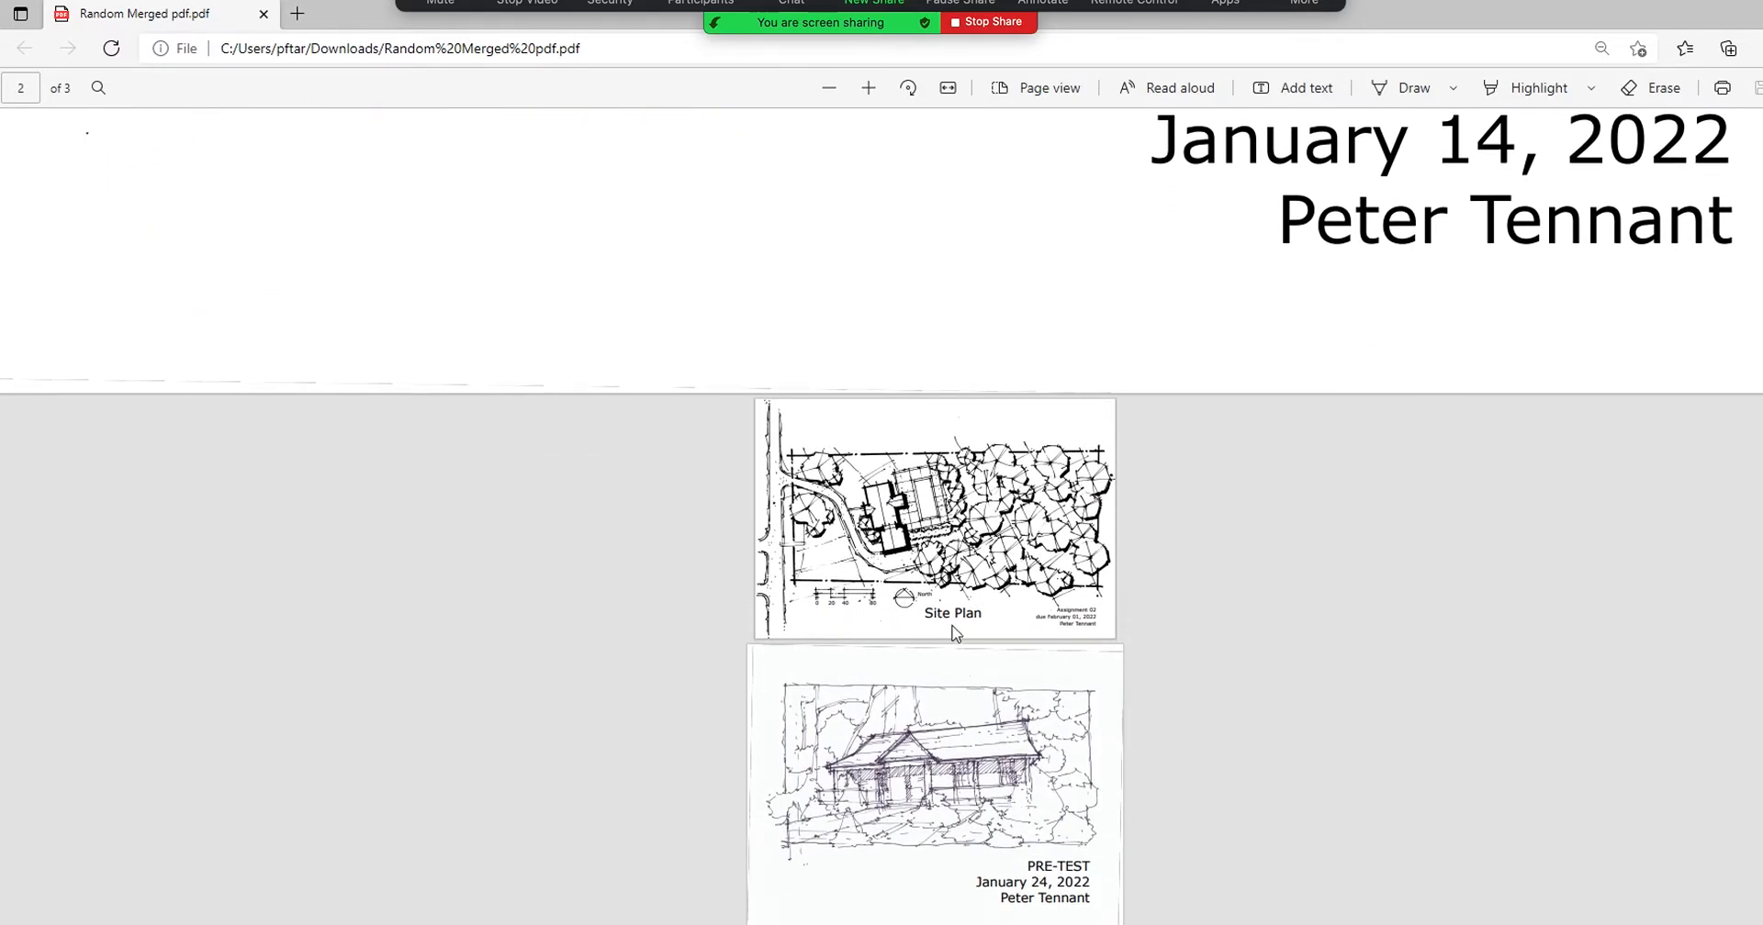
{"action": "right_click", "coordinate": [494, 359]}
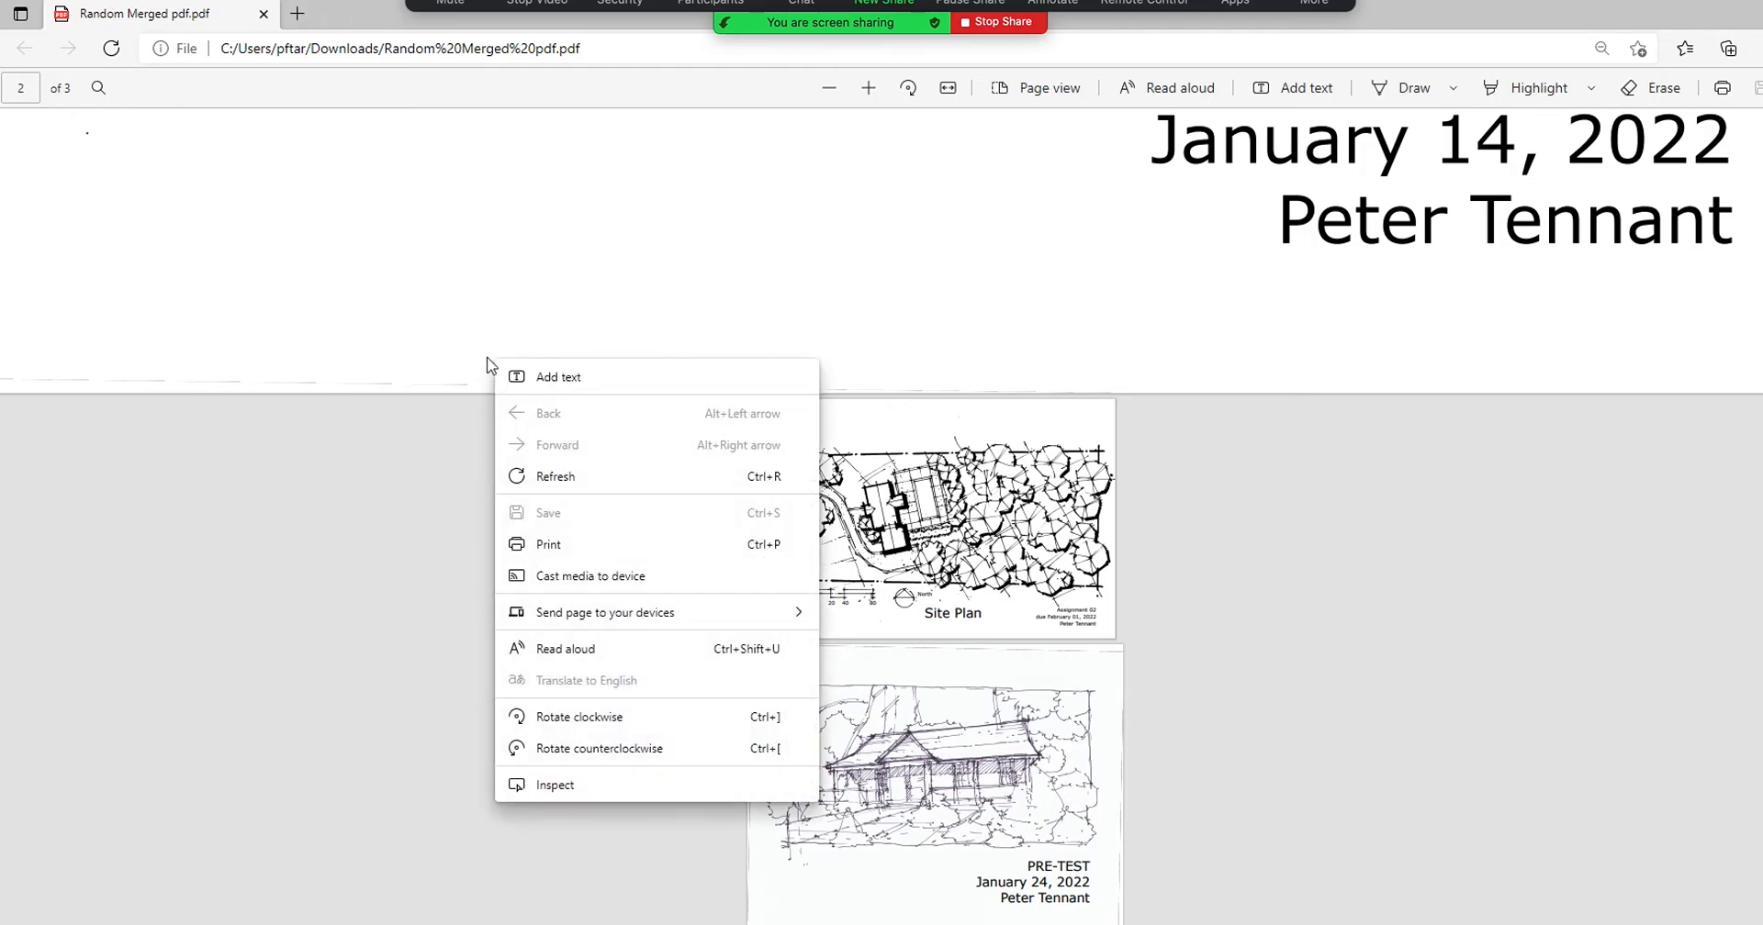
{"action": "left_click", "coordinate": [1143, 488]}
{"action": "left_click", "coordinate": [868, 88]}
{"action": "scroll", "coordinate": [885, 527], "scroll_direction": "down", "scroll_amount": 5}
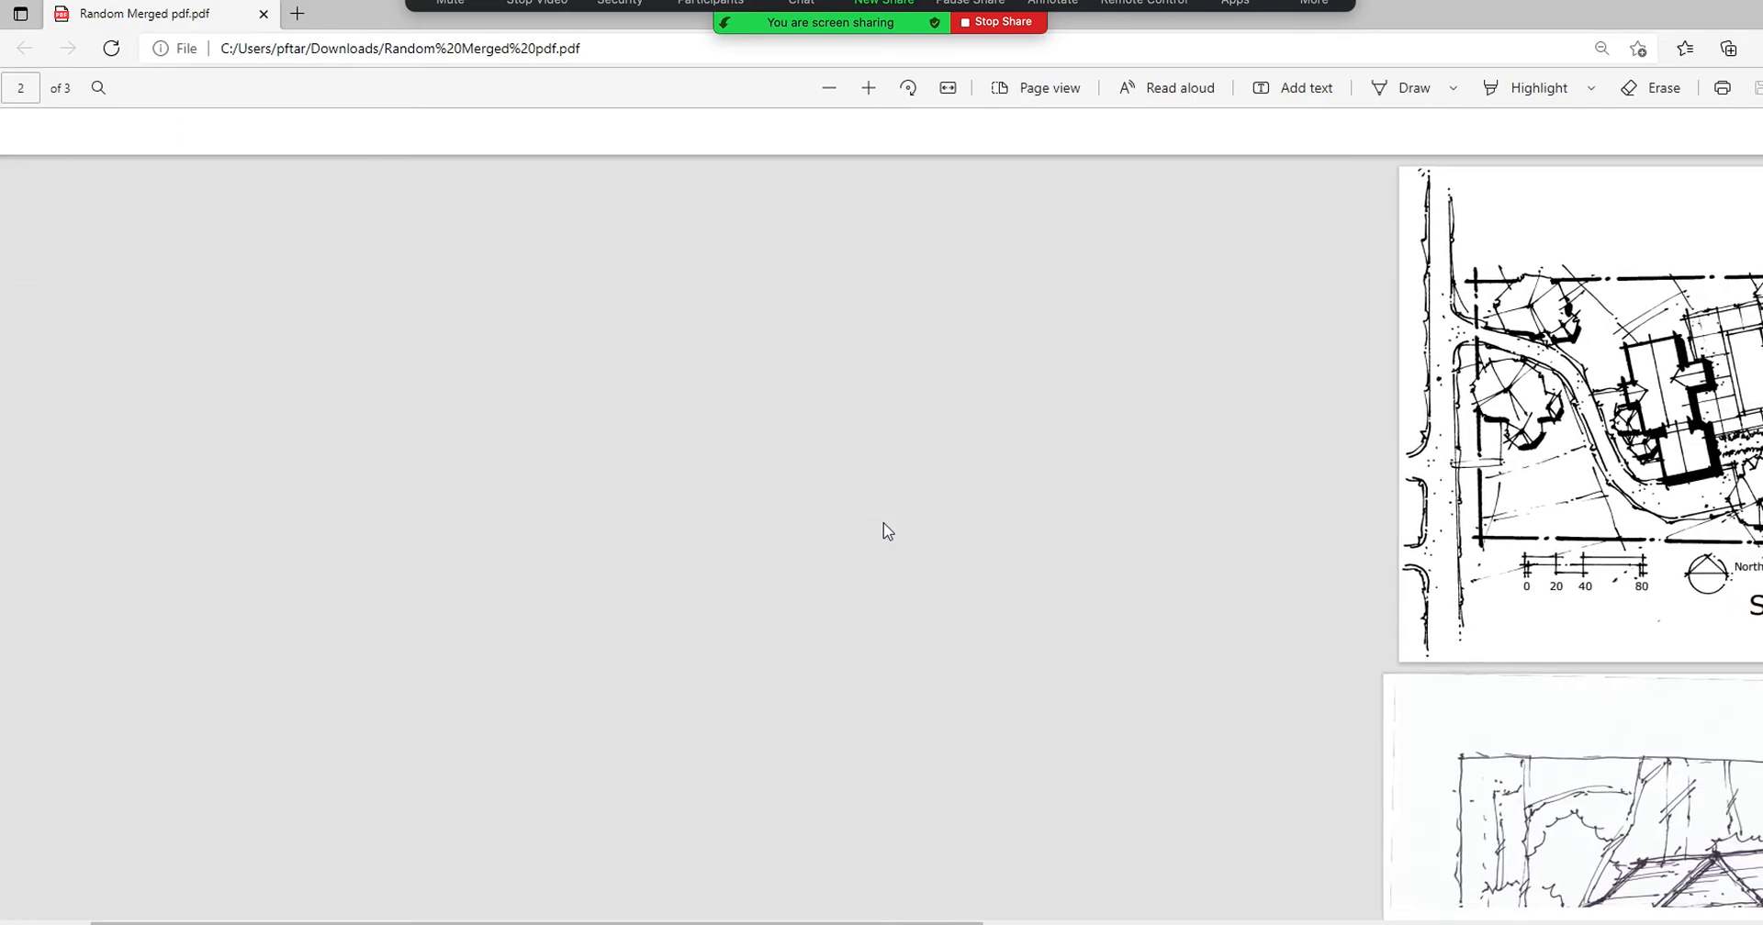
{"action": "scroll", "coordinate": [883, 523], "scroll_direction": "right", "scroll_amount": 10}
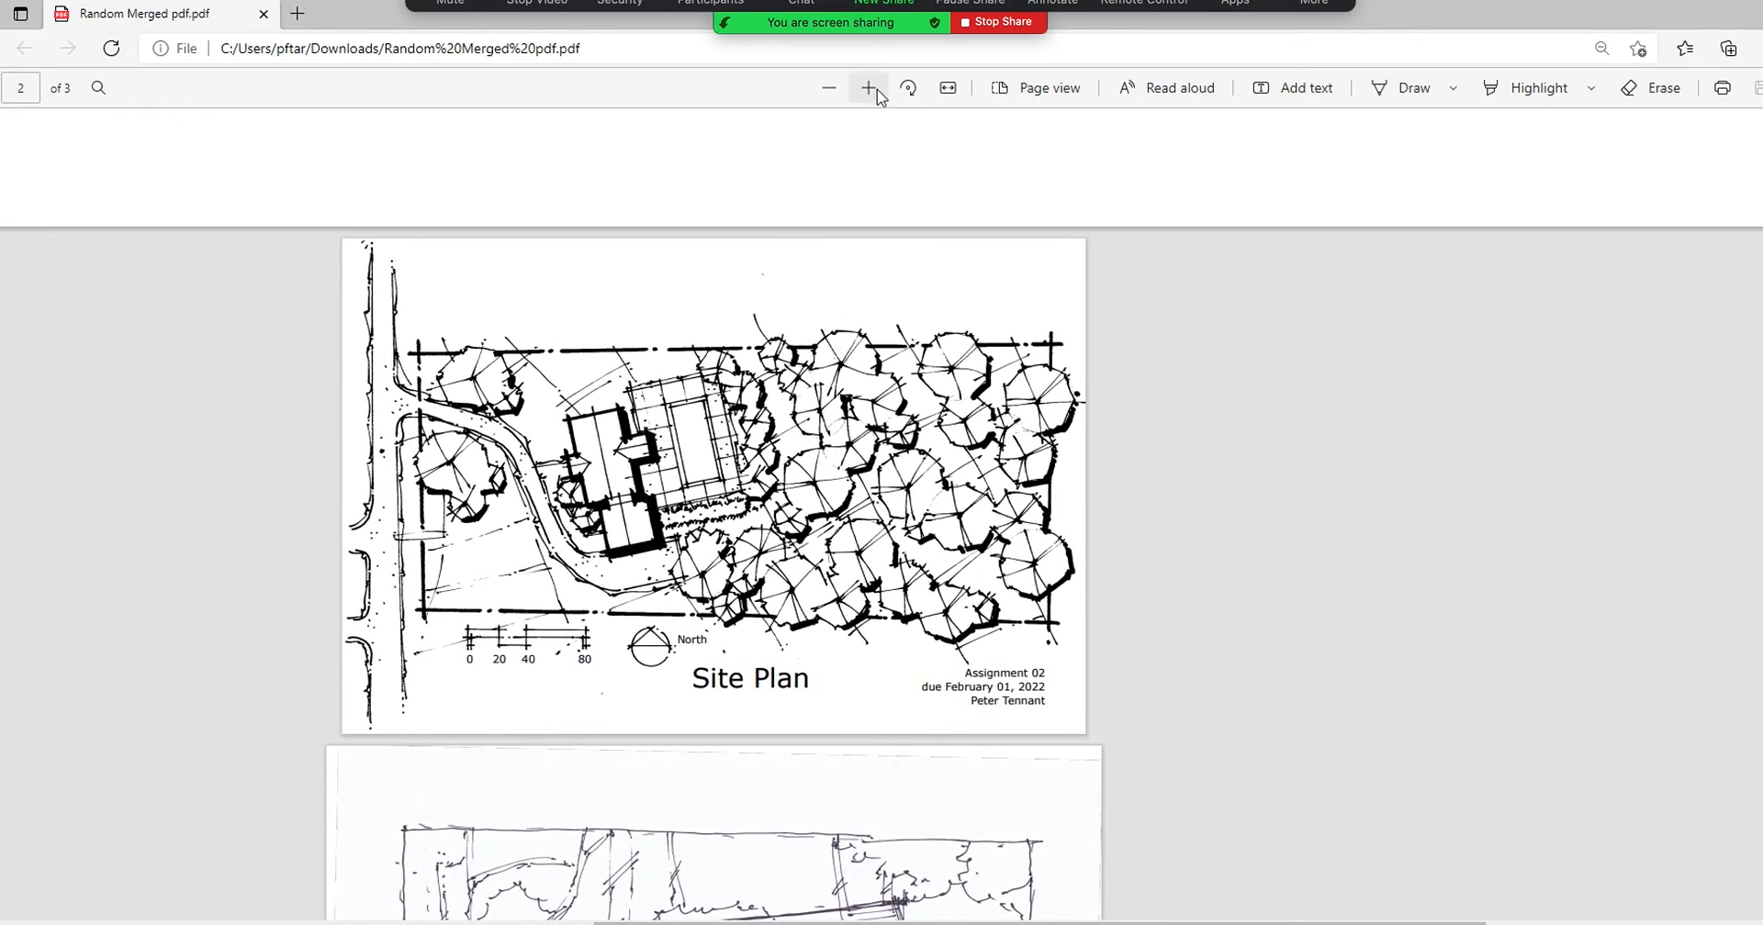
{"action": "left_click", "coordinate": [875, 92]}
{"action": "left_click", "coordinate": [873, 88]}
{"action": "left_click", "coordinate": [870, 90]}
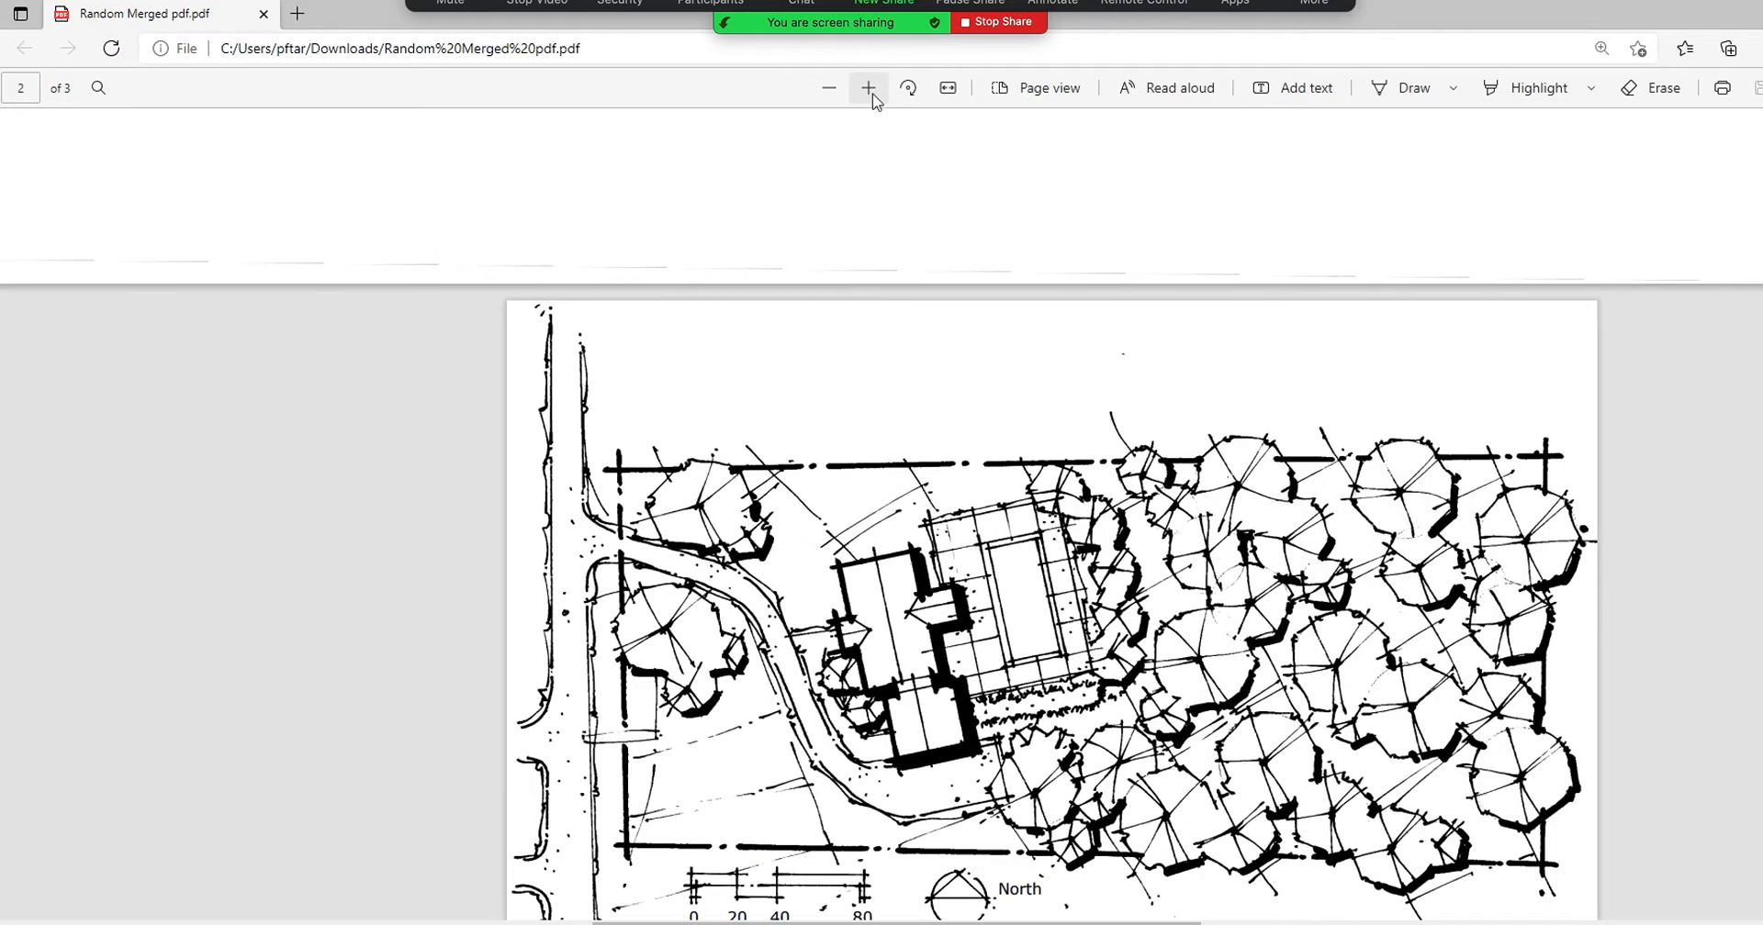
{"action": "left_click", "coordinate": [829, 87]}
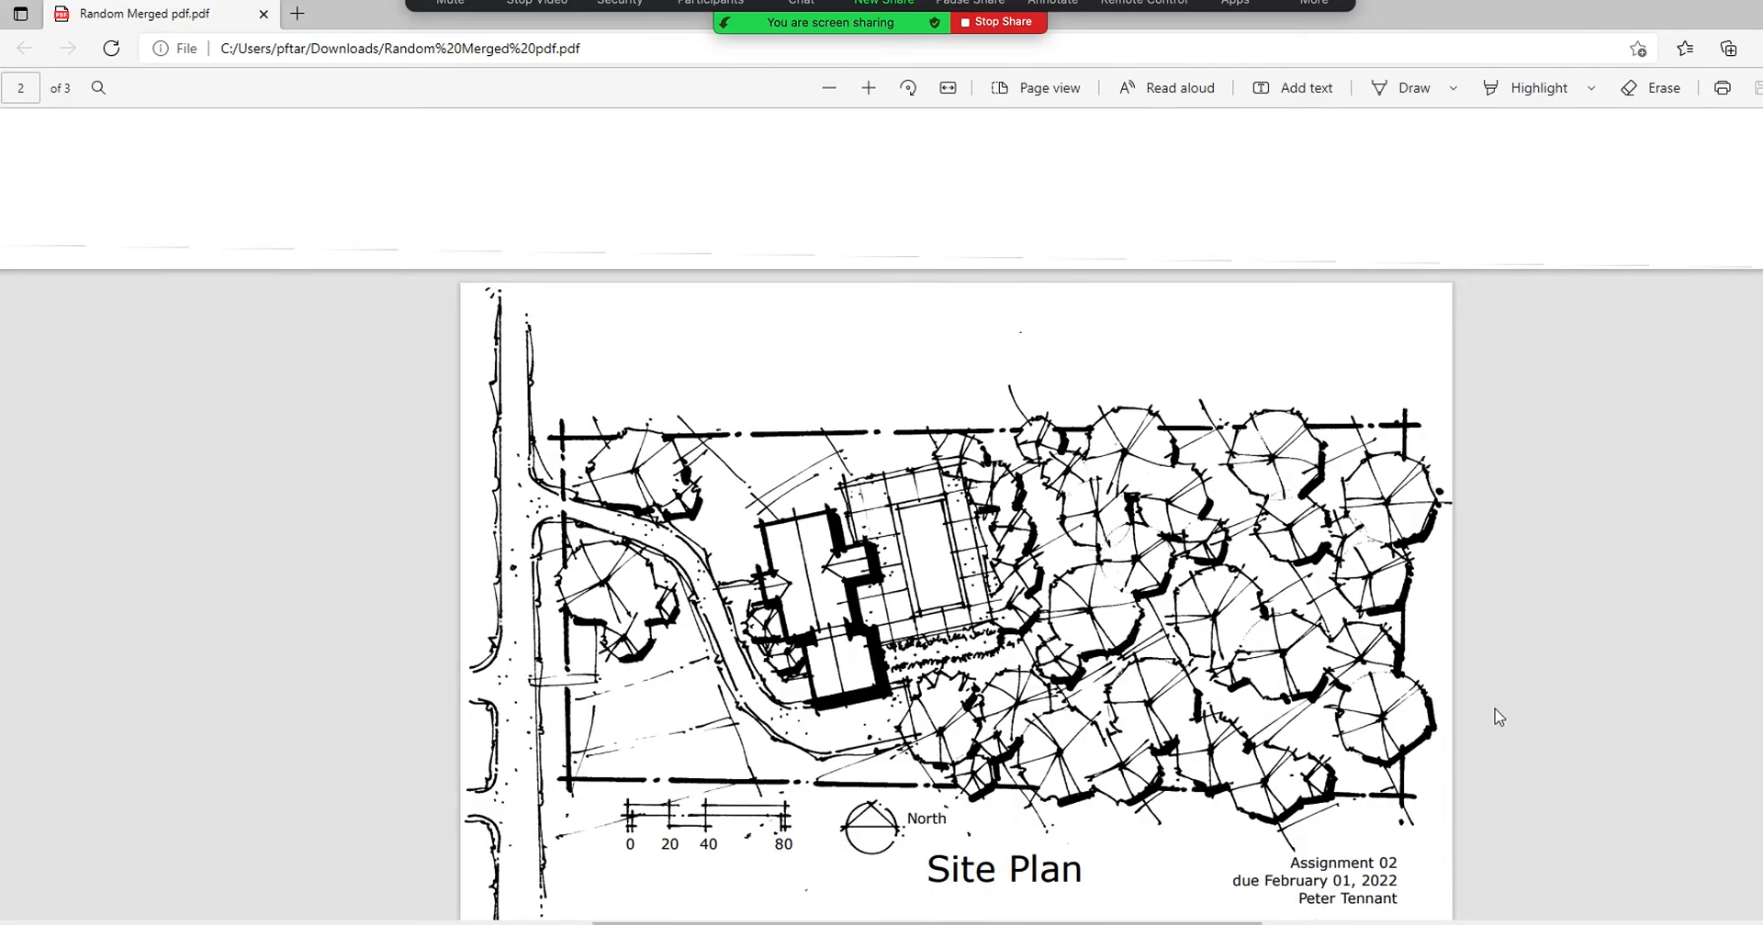
- Check the last Pre-Test page of the merged PDF and close the document
{"action": "scroll", "coordinate": [1498, 717], "scroll_direction": "down", "scroll_amount": 10}
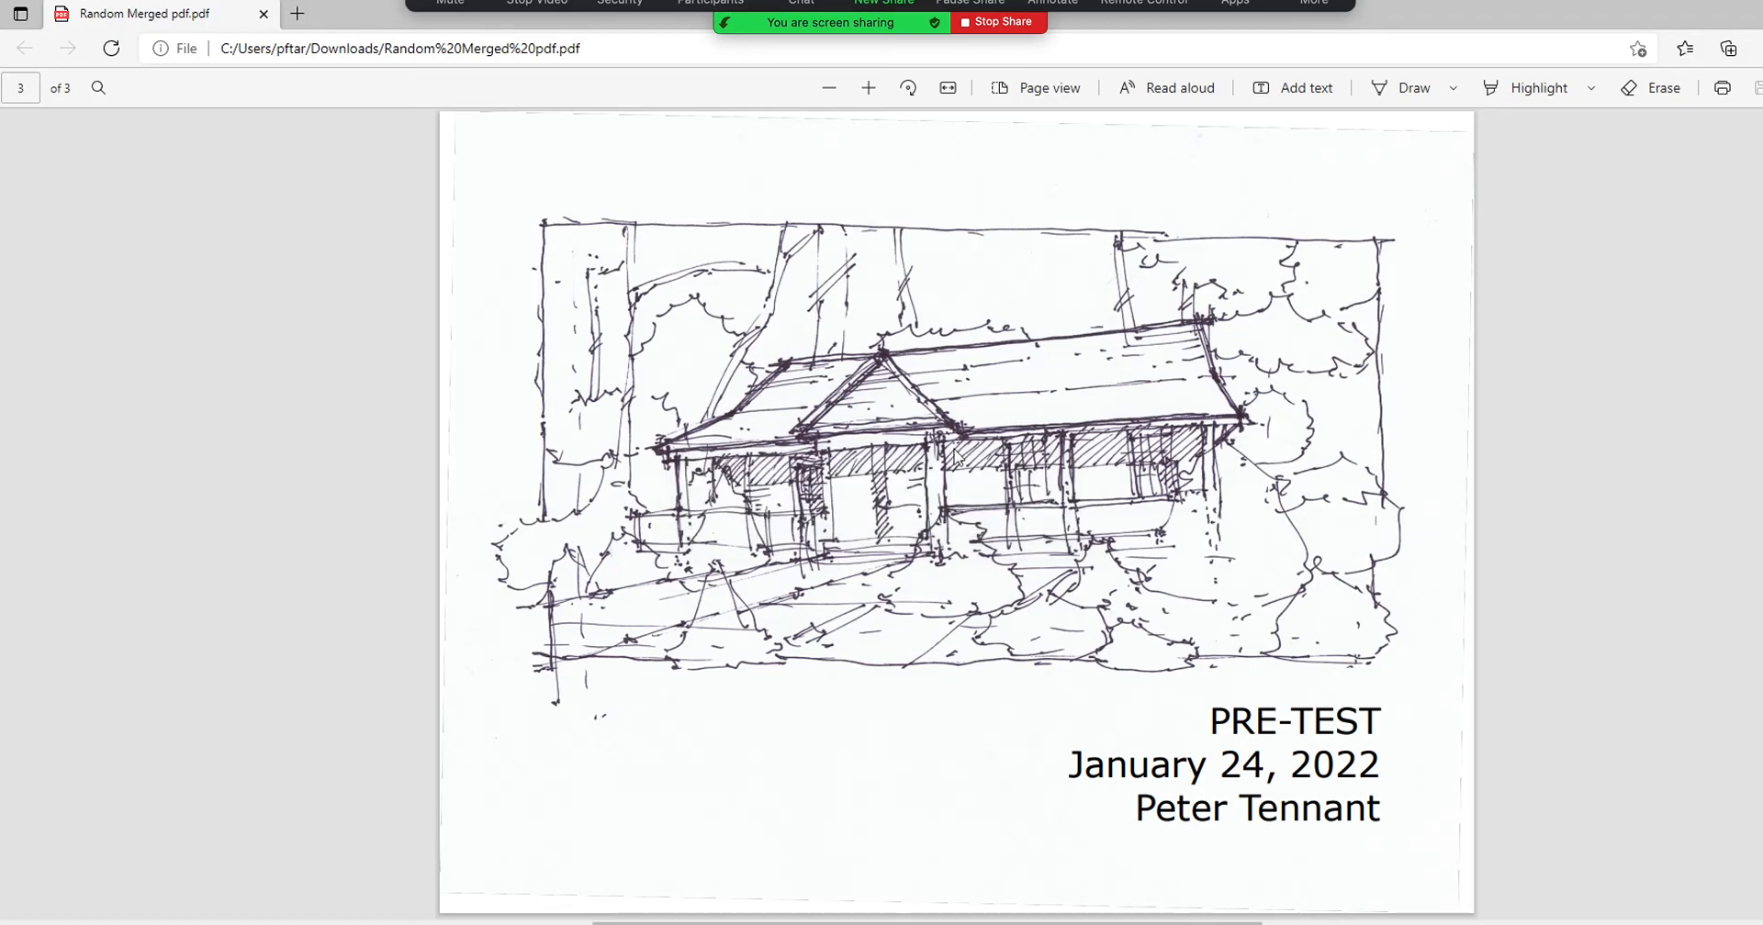
{"action": "scroll", "coordinate": [956, 456], "scroll_direction": "up", "scroll_amount": 15}
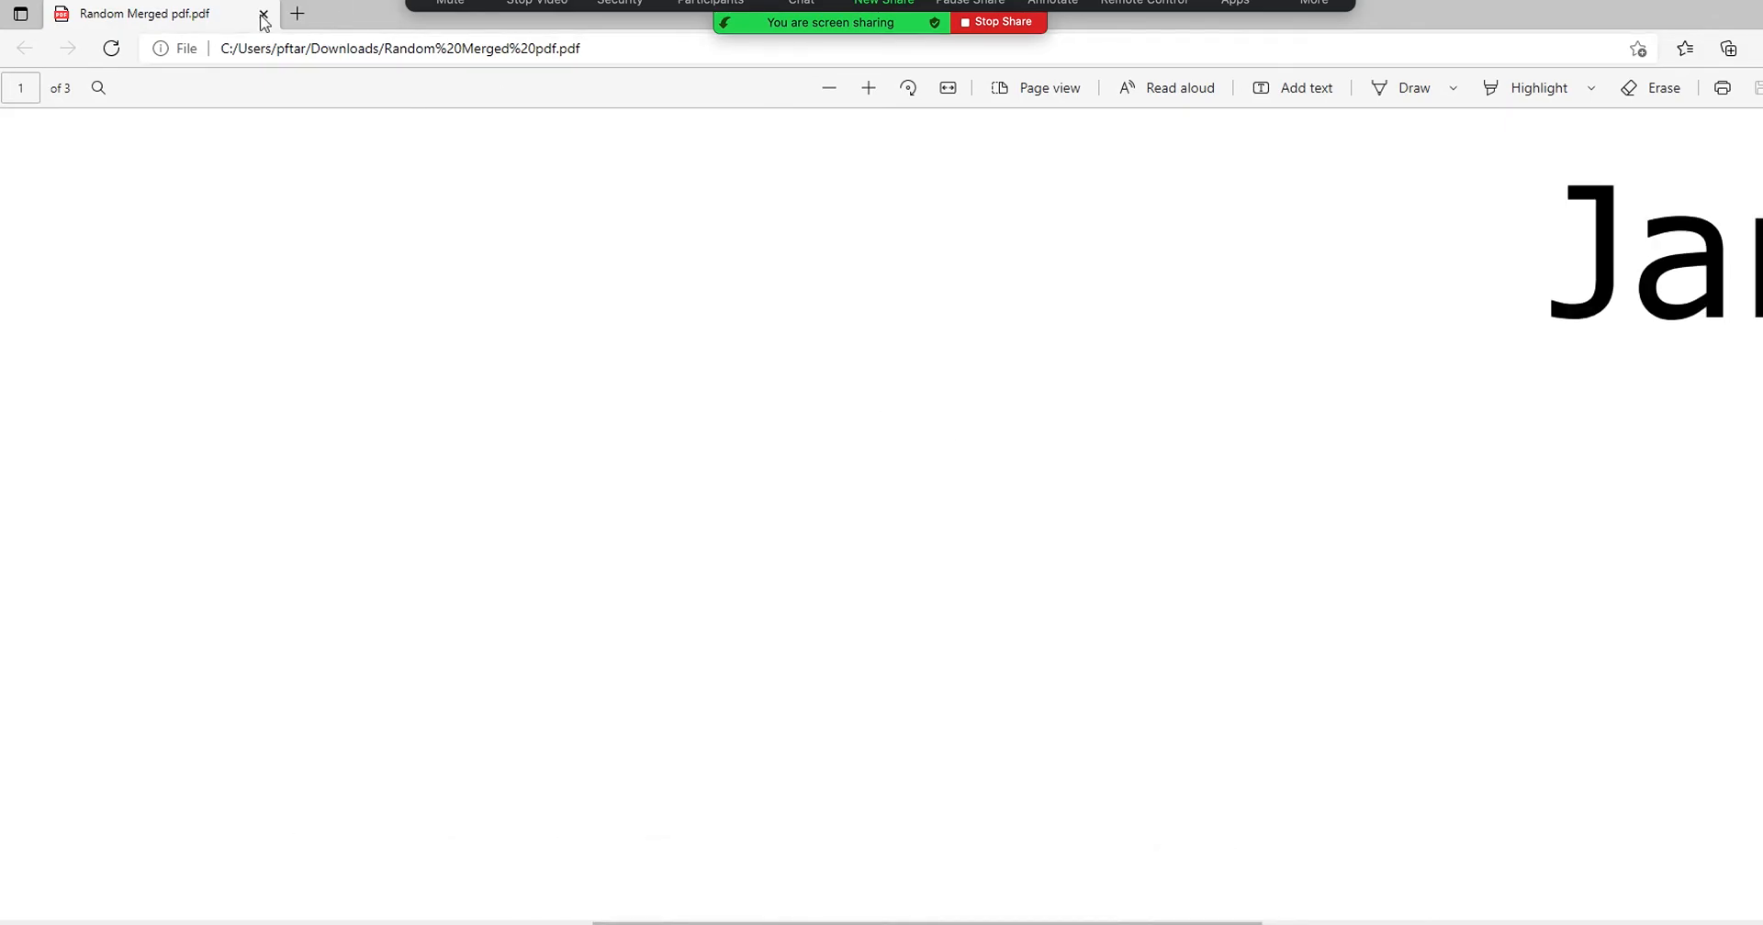
{"action": "left_click", "coordinate": [264, 16]}
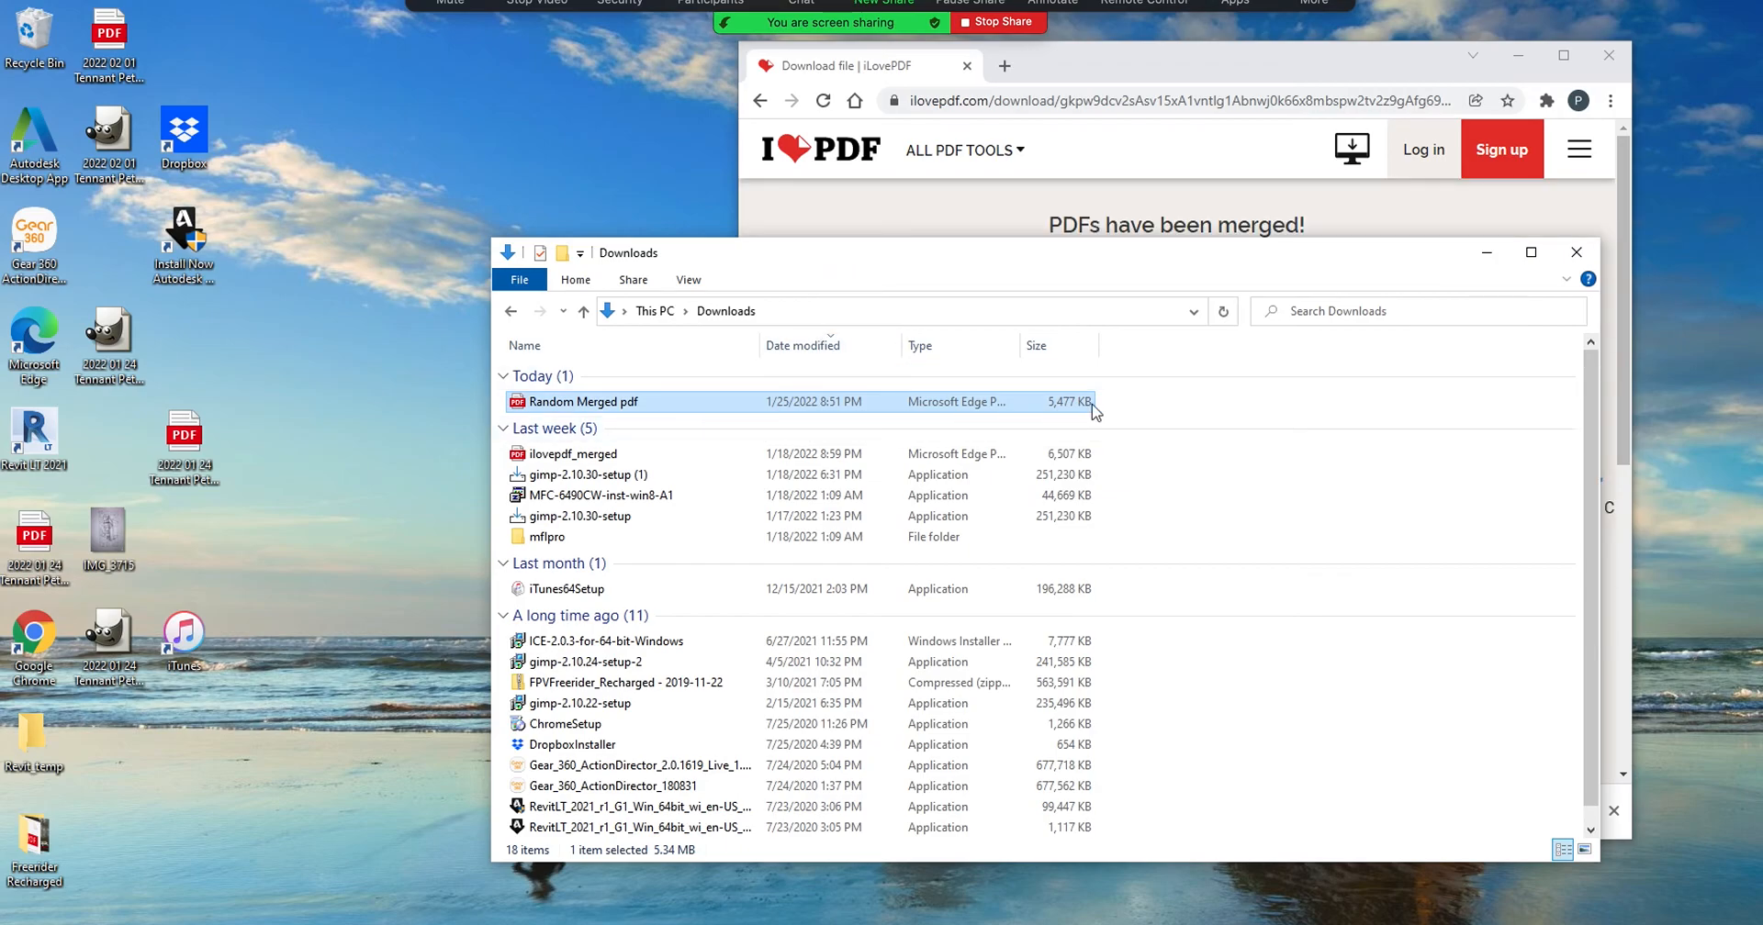
- Switch to Chrome, go to the iLovePDF home page, and display the full list of PDF tools
{"action": "left_click", "coordinate": [920, 195]}
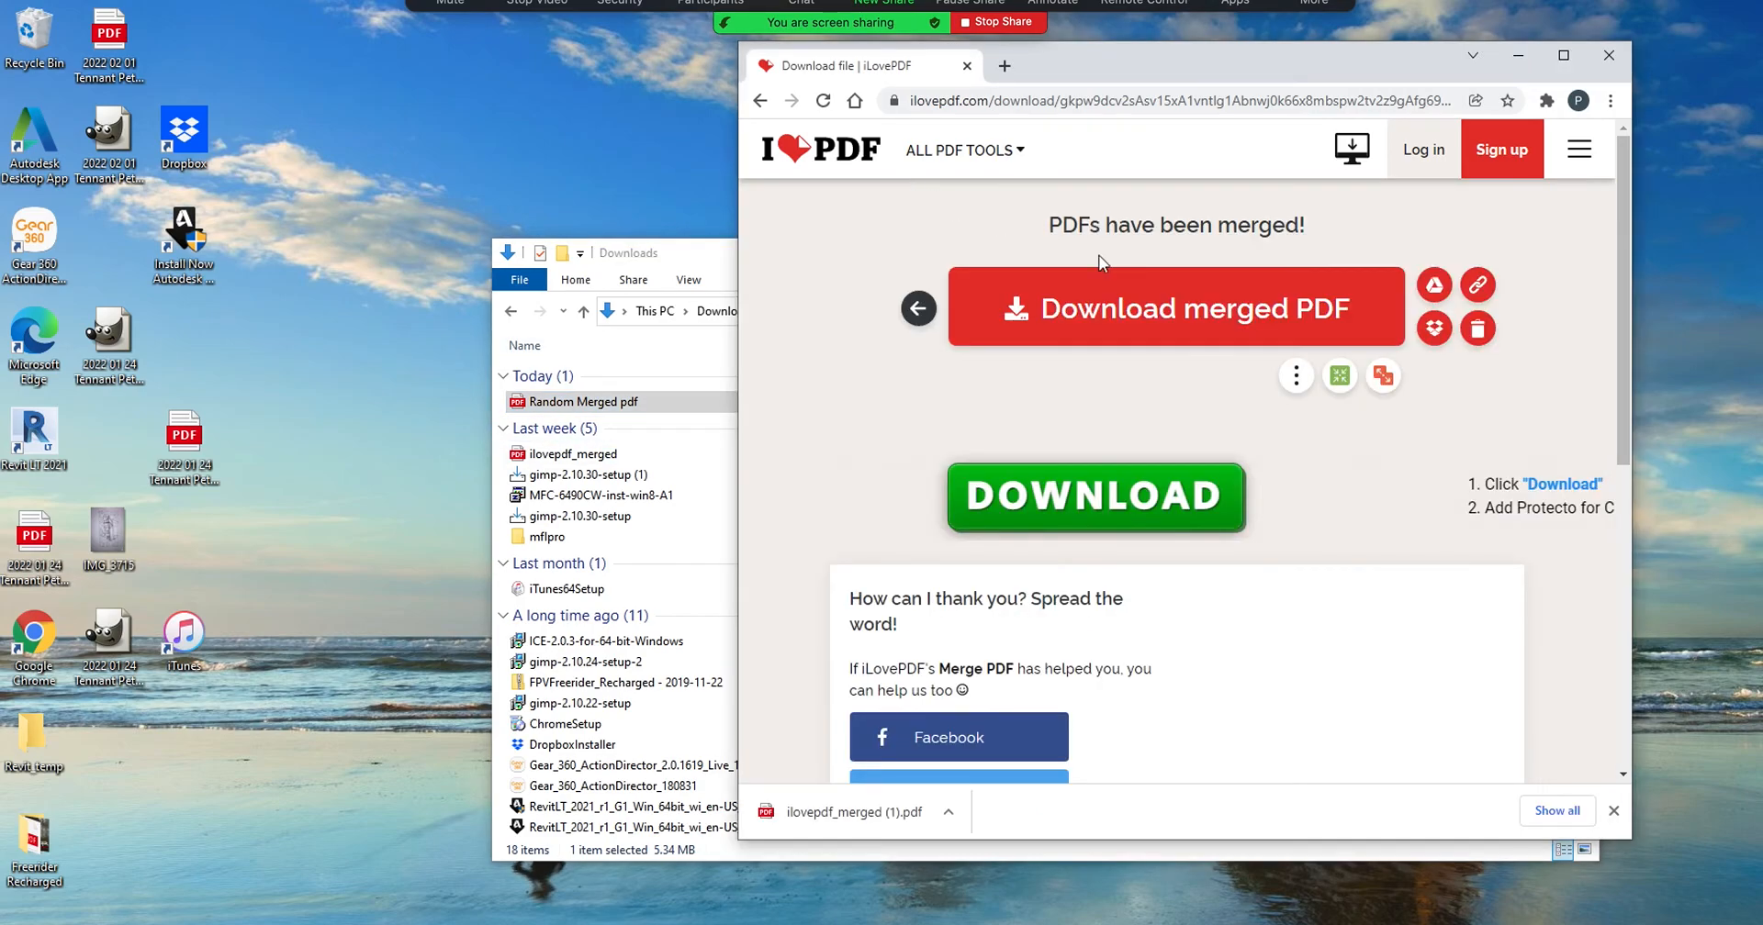
{"action": "left_click", "coordinate": [820, 148]}
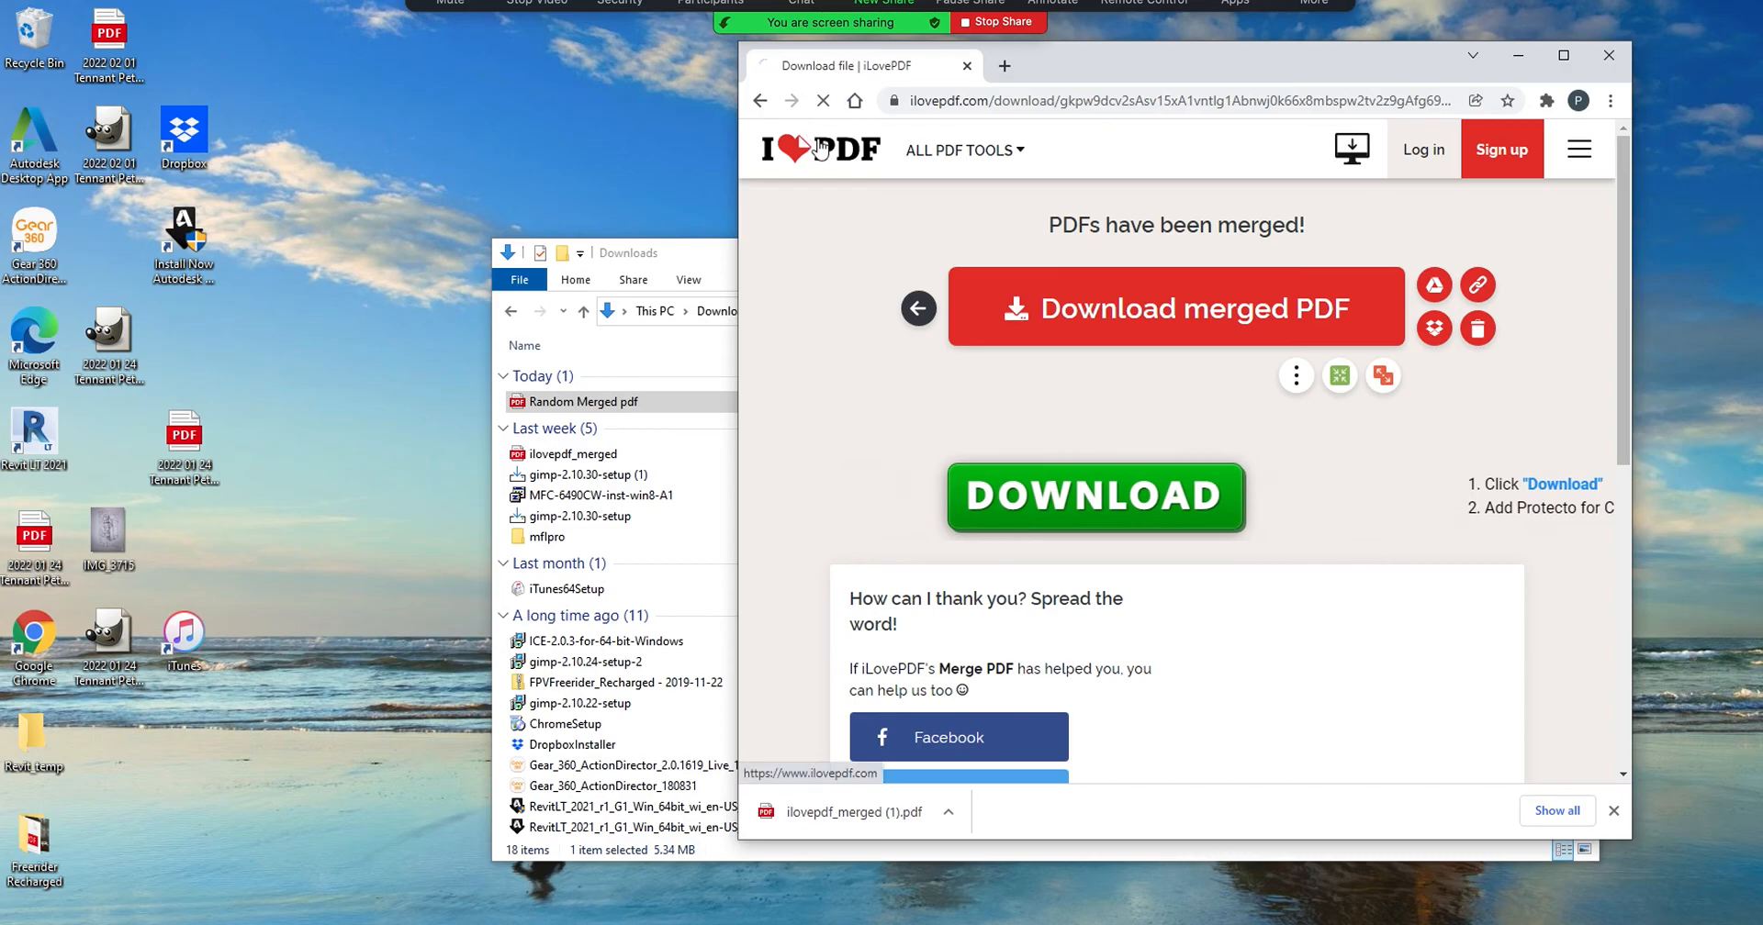
{"action": "mouse_move", "coordinate": [964, 150]}
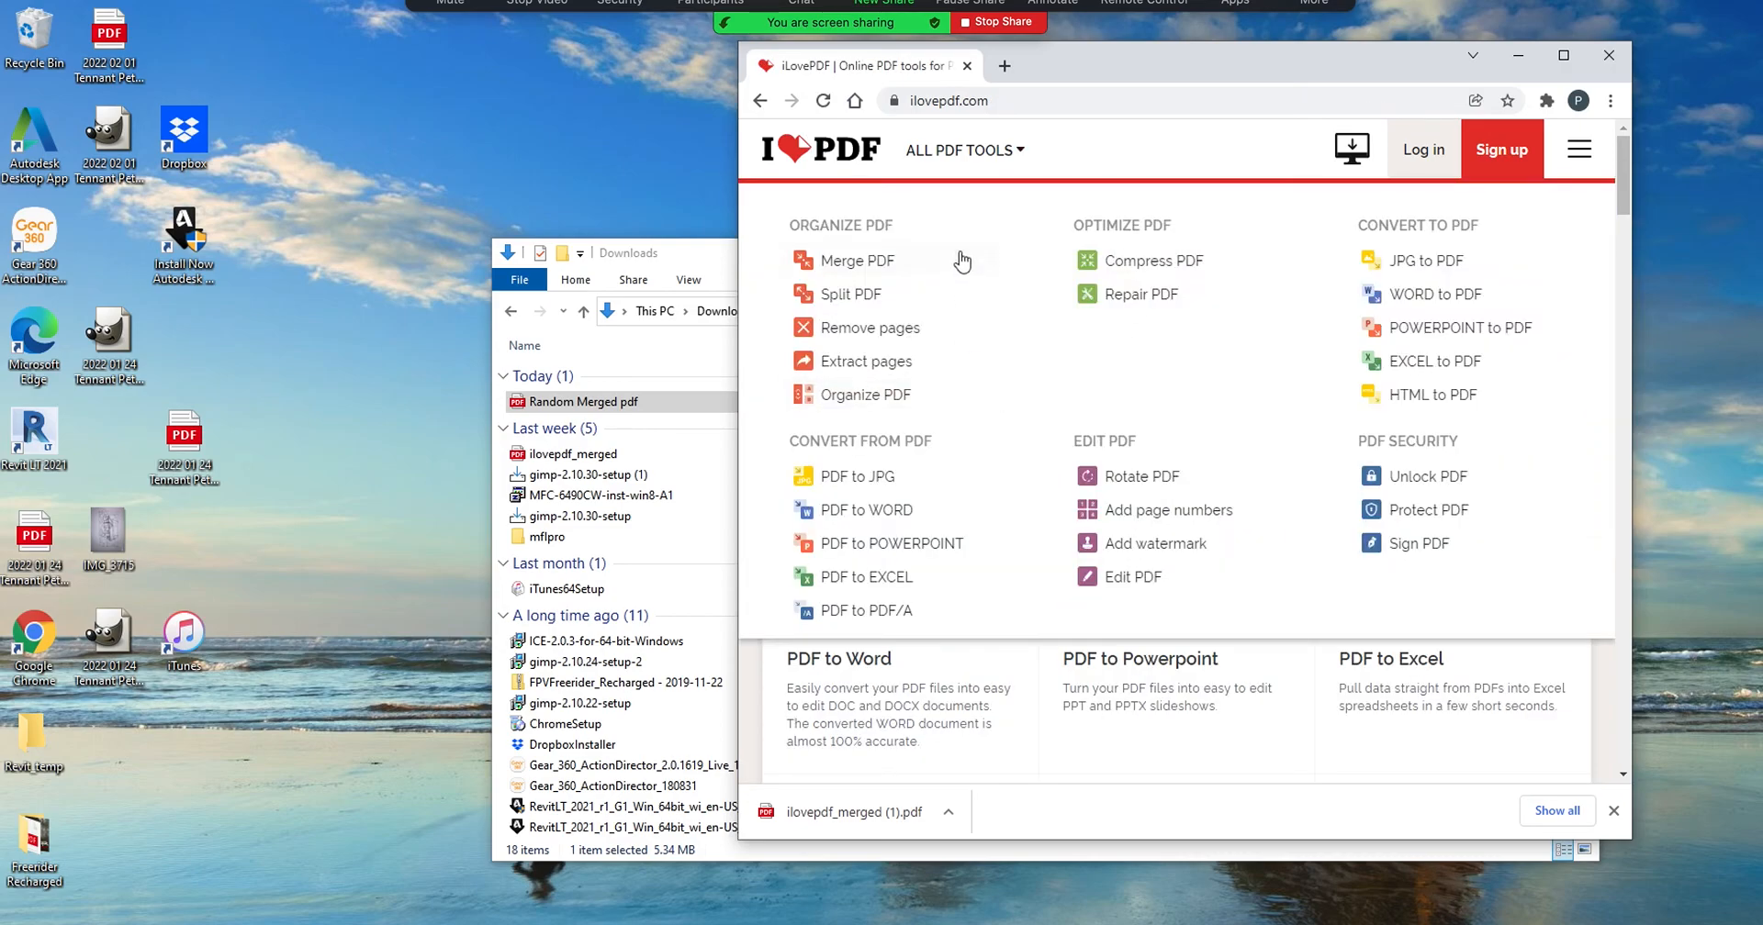